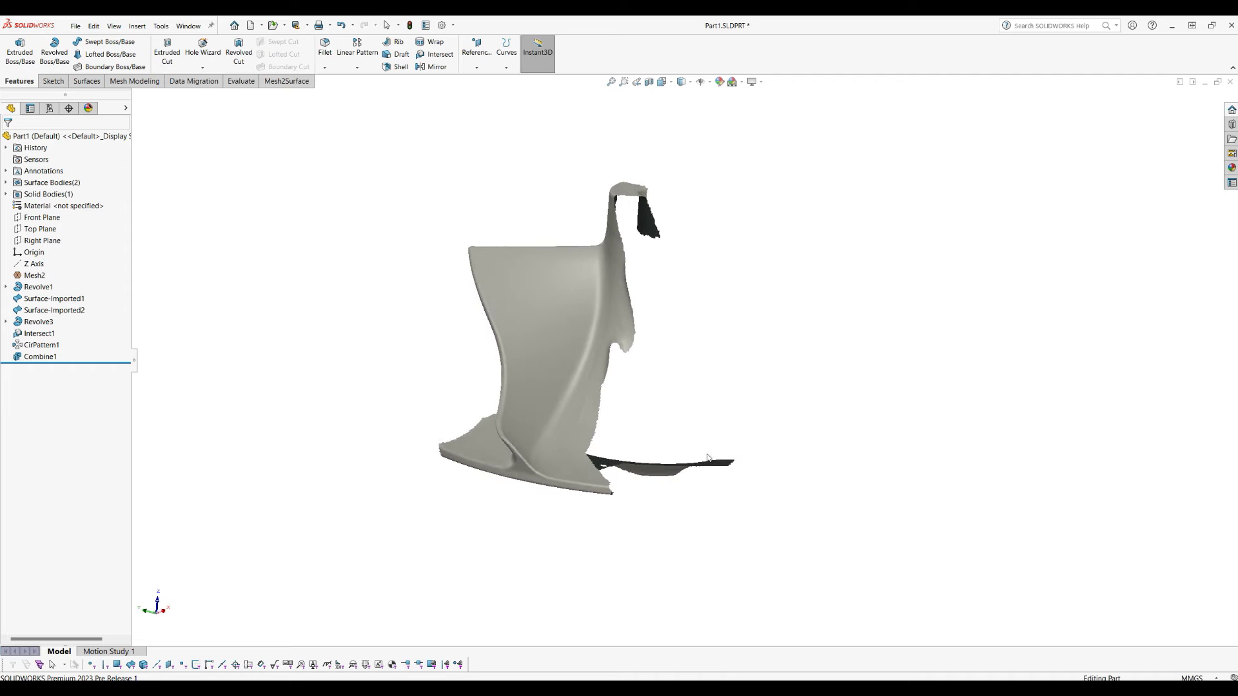
# Compare the scanned blade mesh with the finished impeller by toggling the visibility of Mesh2 and the Combine1 body.
pyautogui.rightClick(35, 276)
pyautogui.click(41, 232)
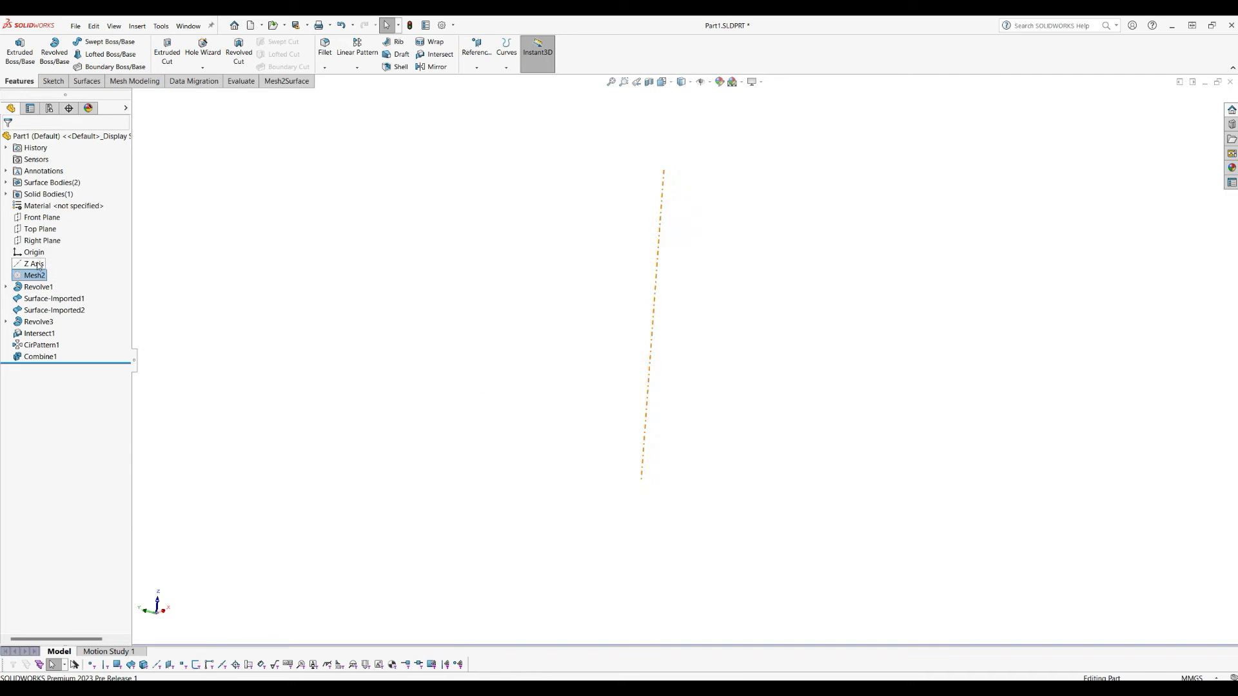
pyautogui.rightClick(35, 356)
pyautogui.click(49, 344)
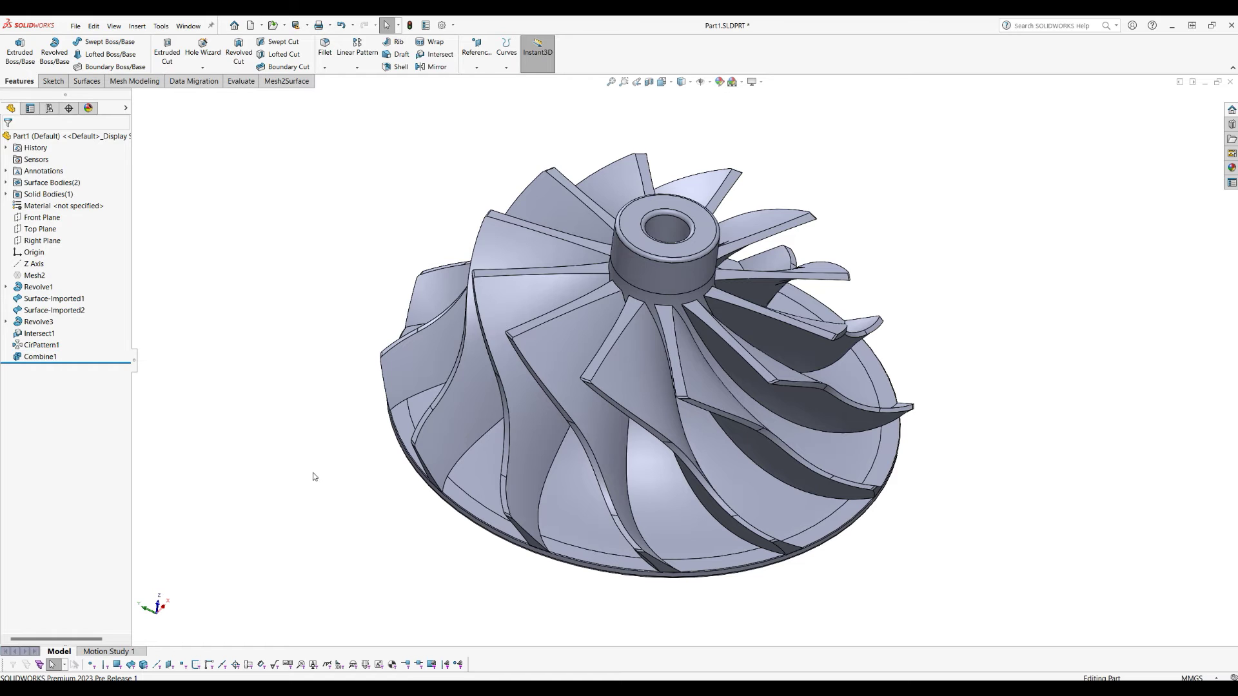
pyautogui.rightClick(45, 357)
pyautogui.click(54, 344)
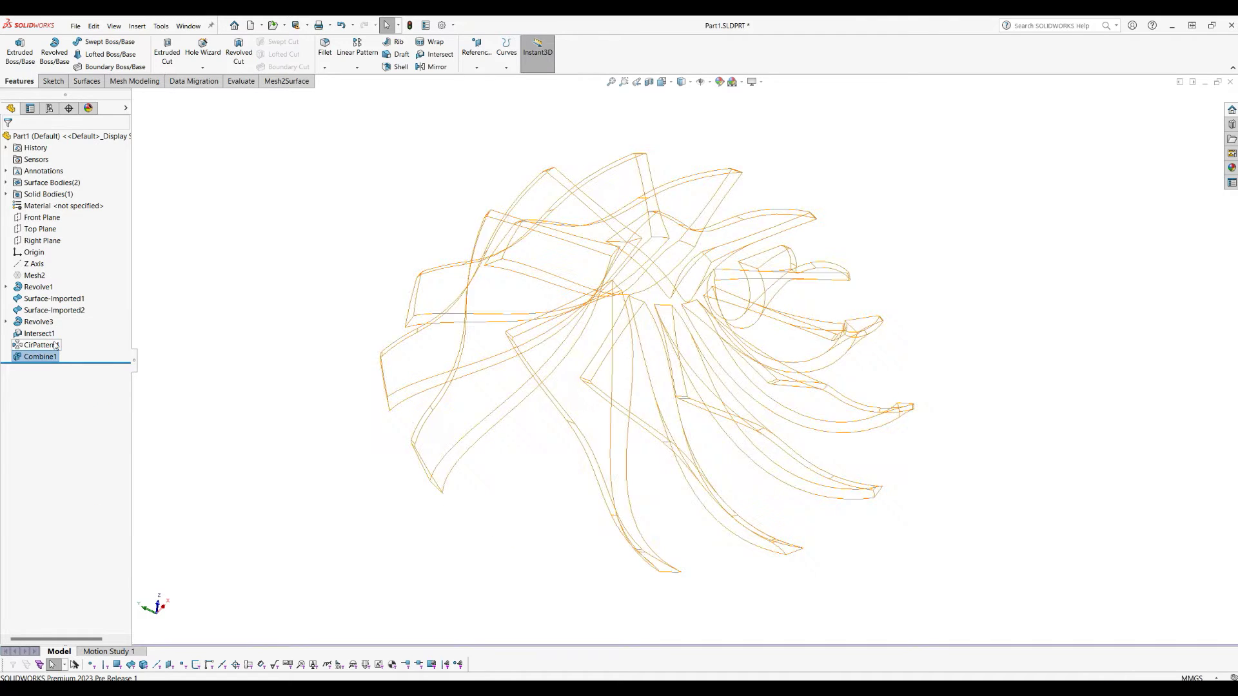
pyautogui.rightClick(29, 275)
pyautogui.click(37, 263)
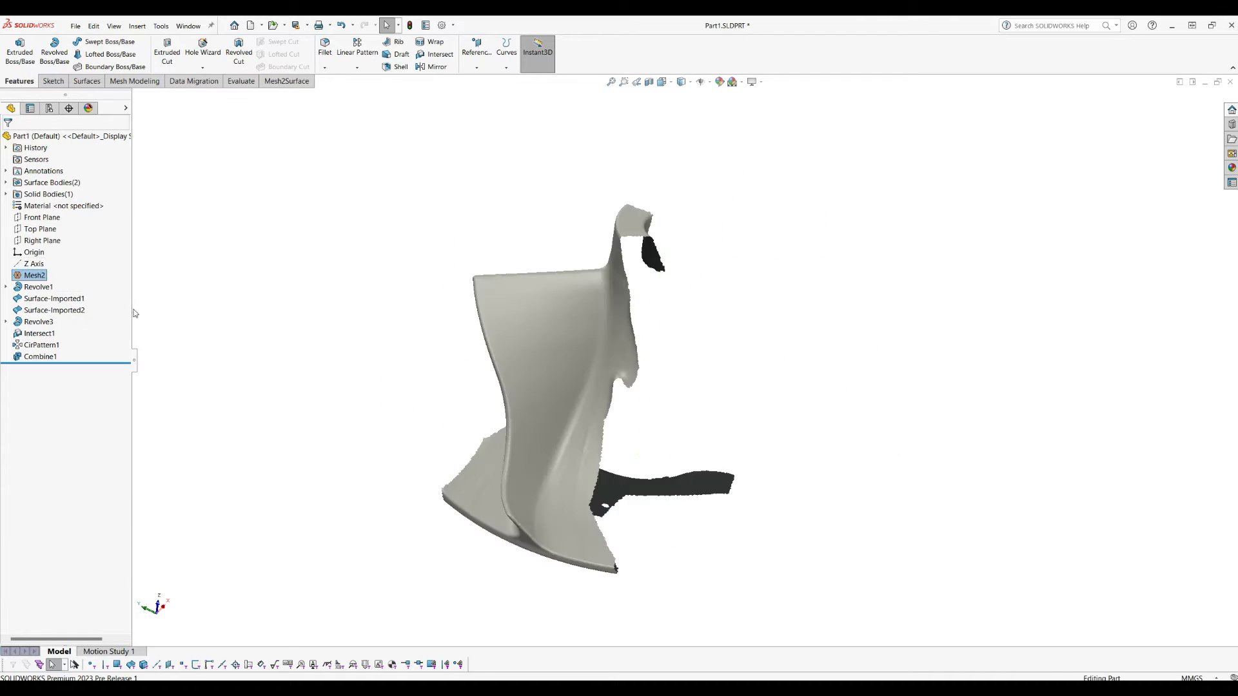
pyautogui.scroll(2, 486, 455)
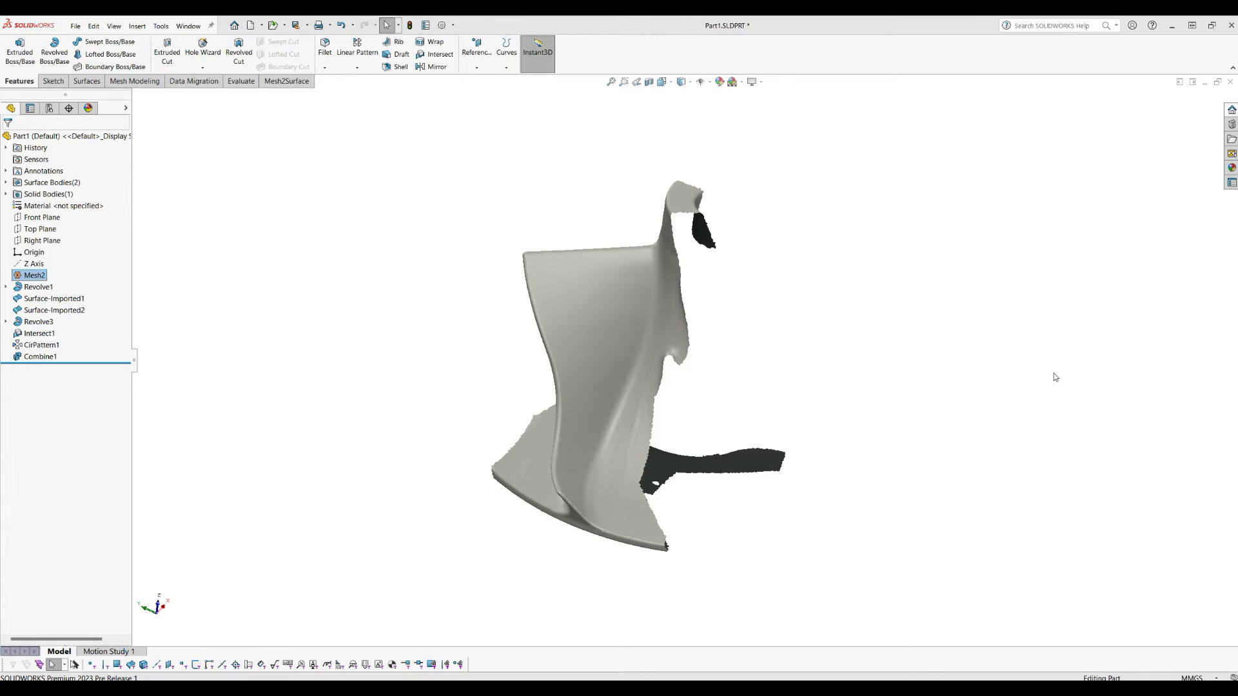
# Close the finished impeller part and create a new empty part document.
pyautogui.click(1230, 82)
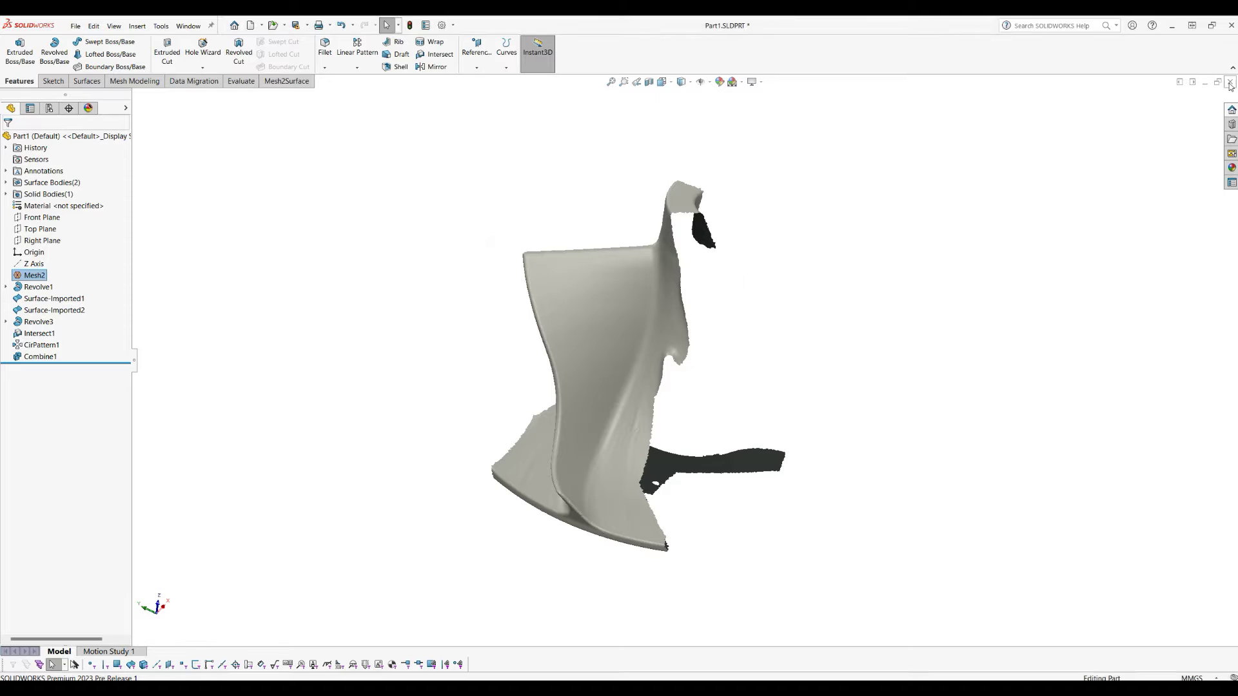
pyautogui.click(573, 374)
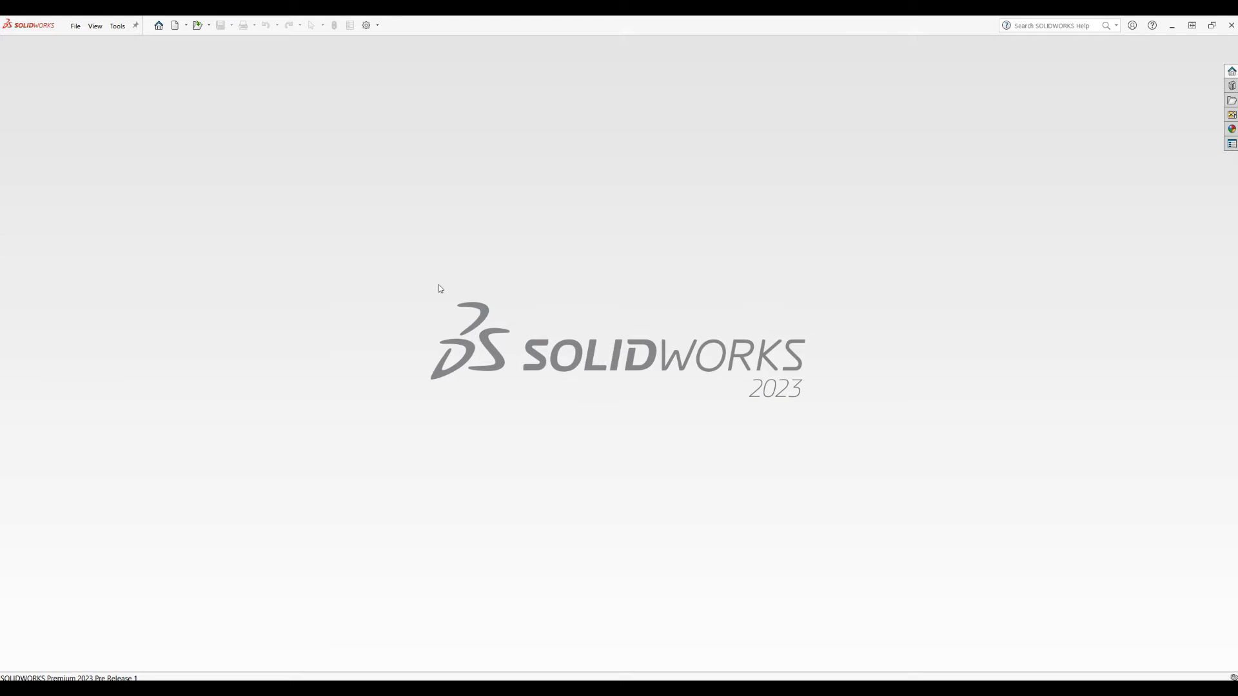
pyautogui.click(76, 26)
pyautogui.click(91, 44)
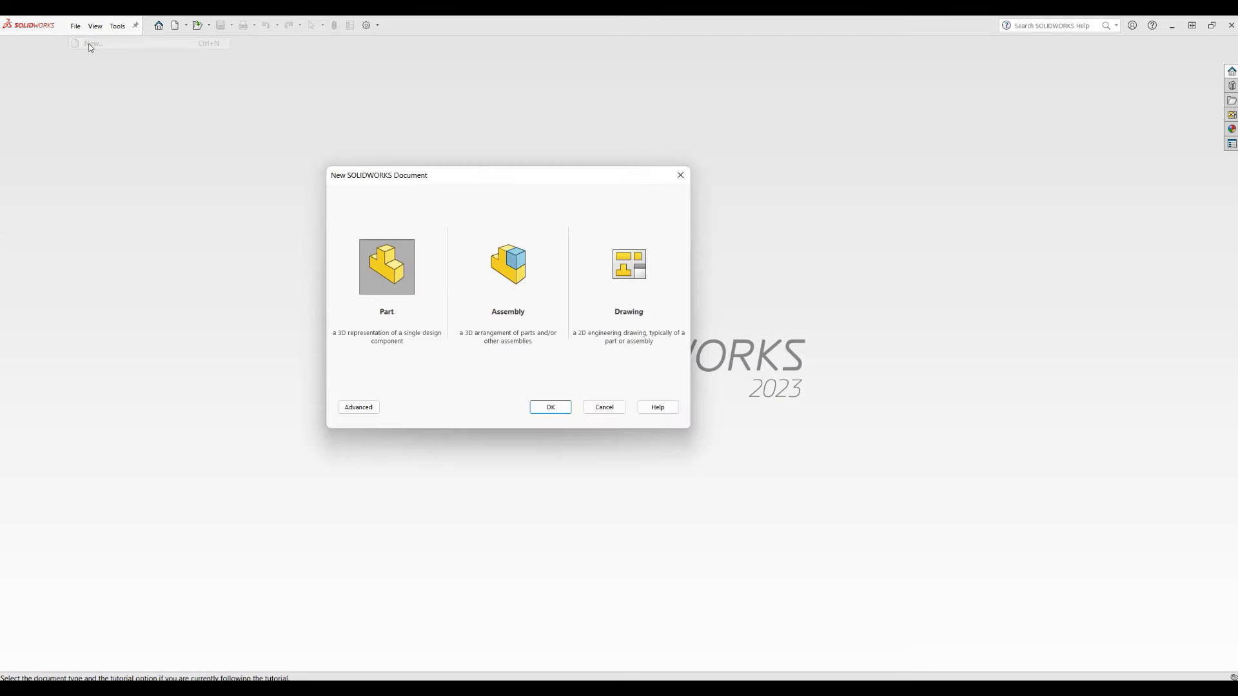
pyautogui.click(551, 408)
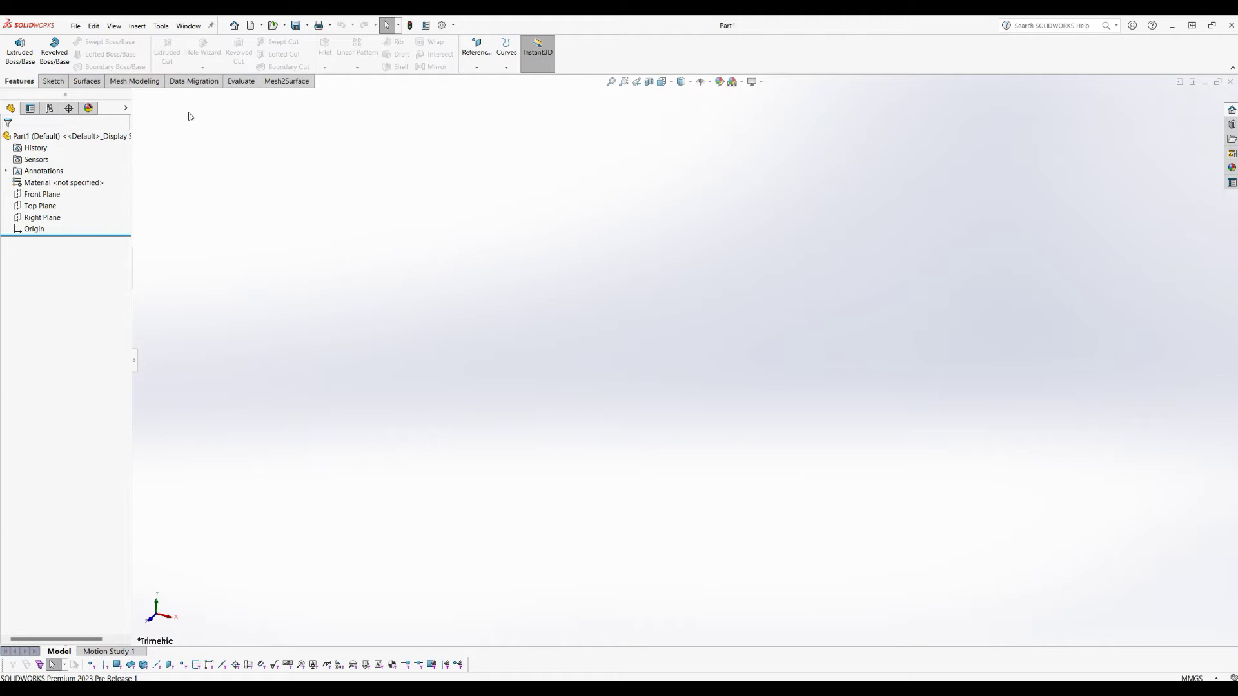
# Import the mesh impeller.stl with Mesh2Surface in millimetres, with Map Z to Y Axis switched off.
pyautogui.click(282, 82)
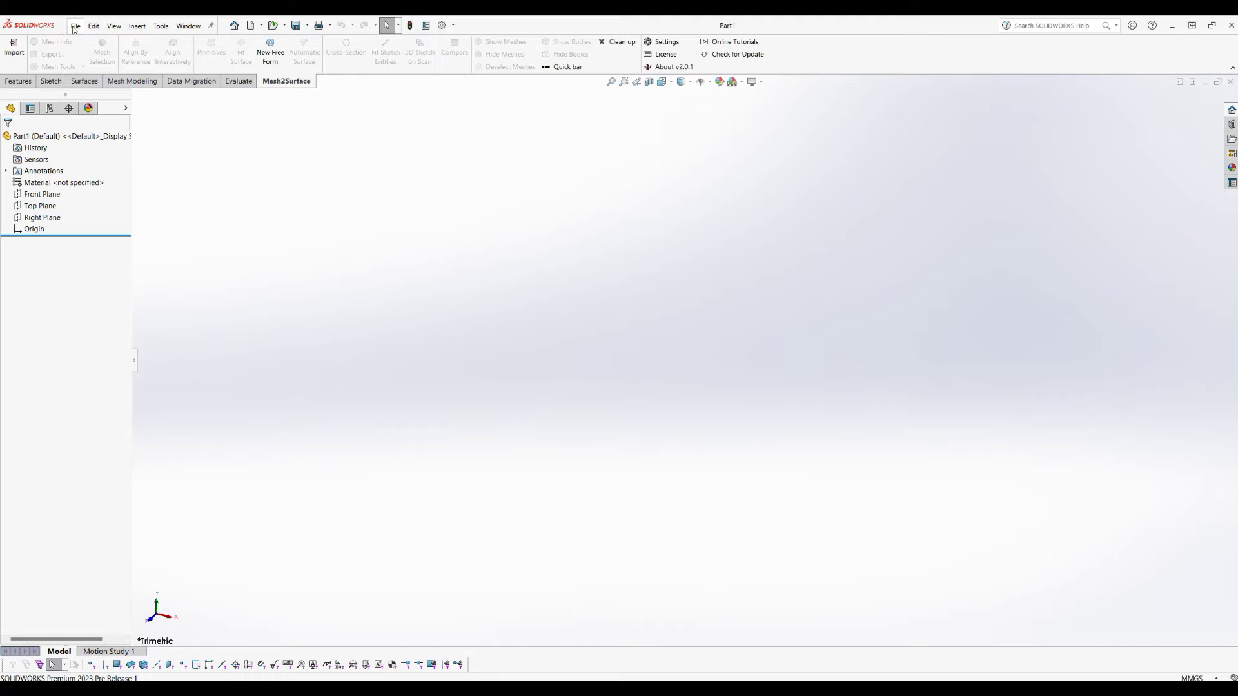
pyautogui.click(17, 54)
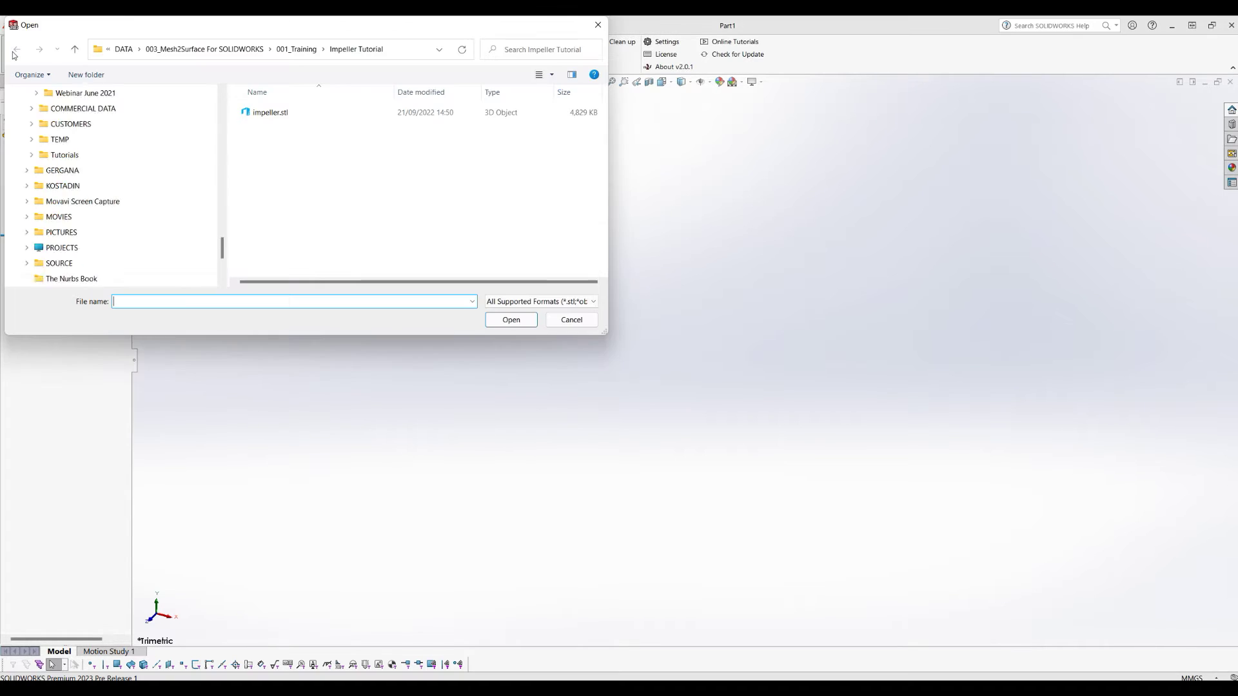
pyautogui.moveTo(121, 24); pyautogui.dragTo(313, 105)
pyautogui.click(462, 194)
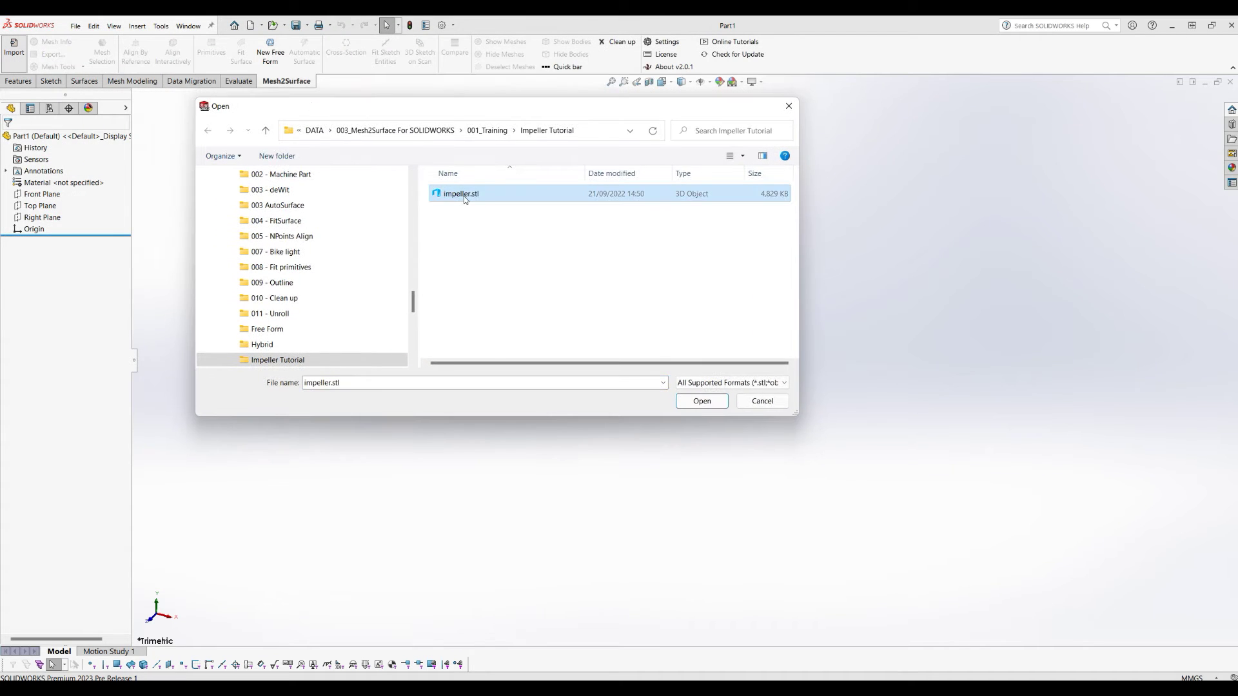
pyautogui.click(702, 402)
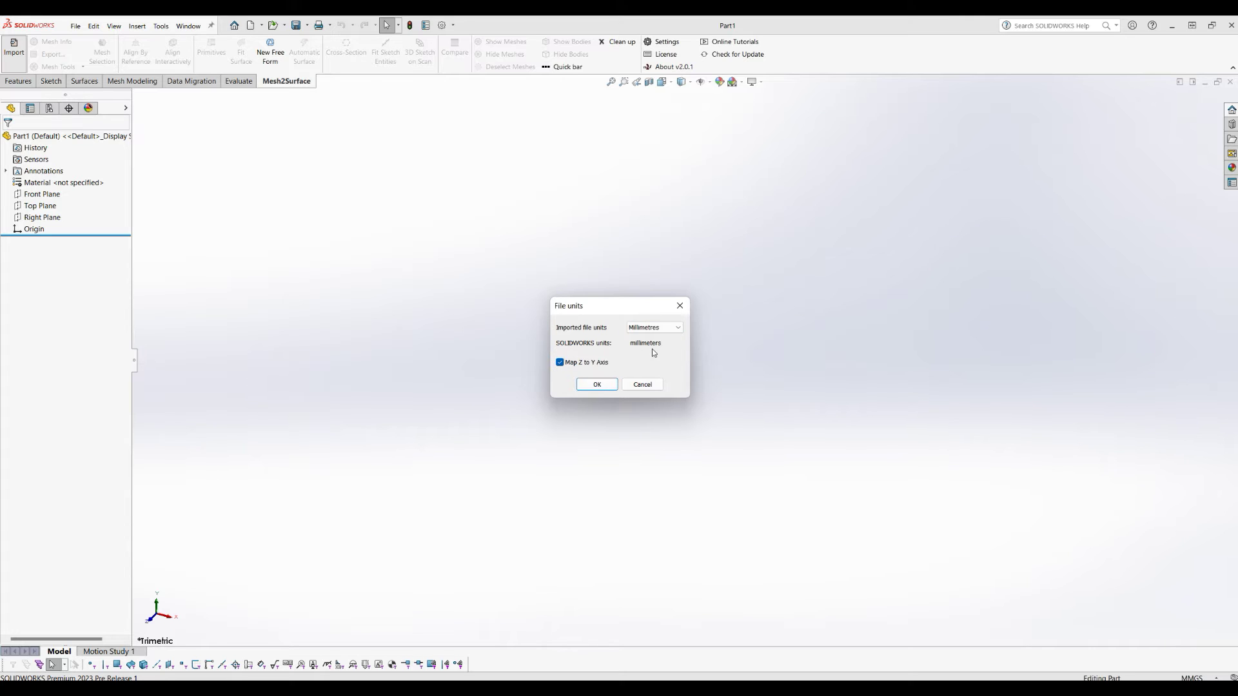
pyautogui.click(560, 363)
pyautogui.click(604, 386)
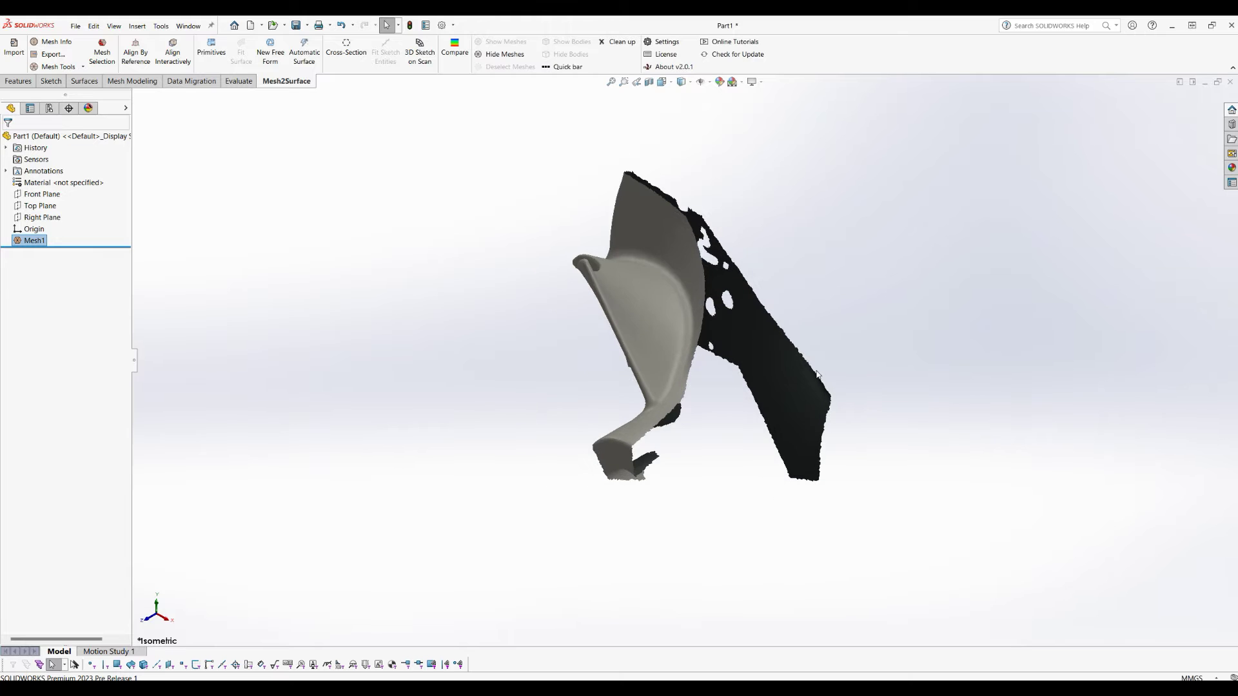
# Apply the Plain White scene as the background for the imported blade mesh.
pyautogui.scroll(-1, 817, 375)
pyautogui.moveTo(725, 424); pyautogui.dragTo(782, 196, button='middle')
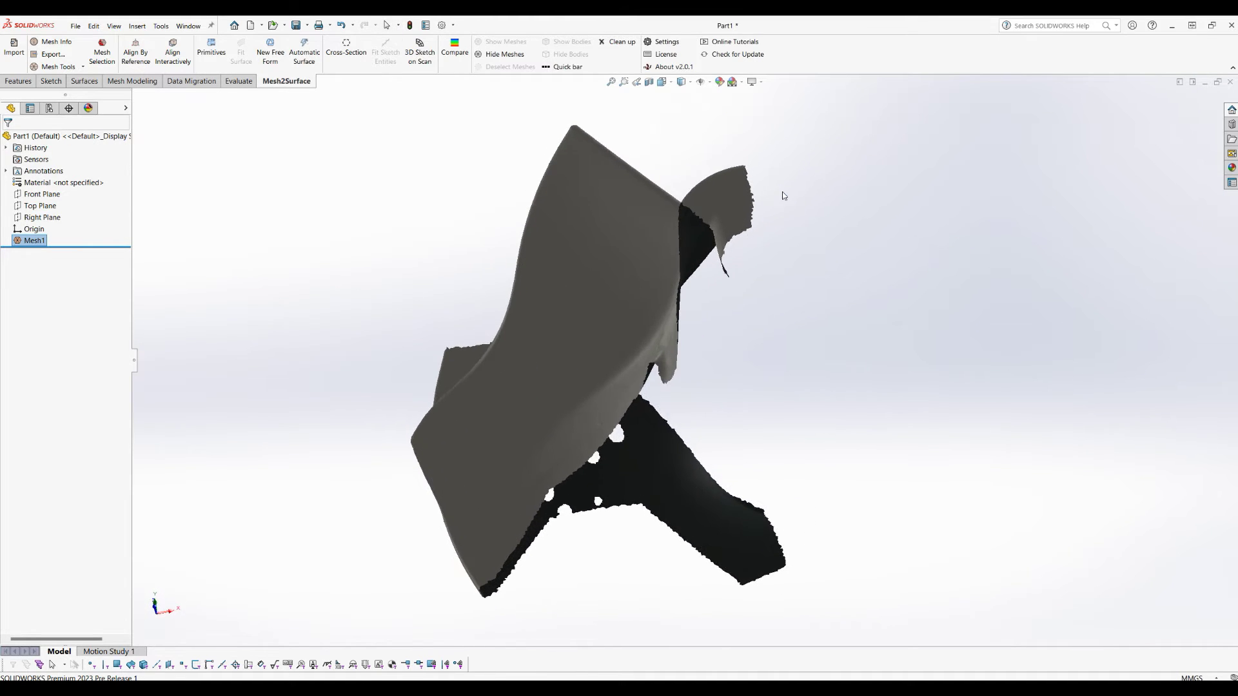
pyautogui.moveTo(774, 415); pyautogui.dragTo(843, 343, button='middle')
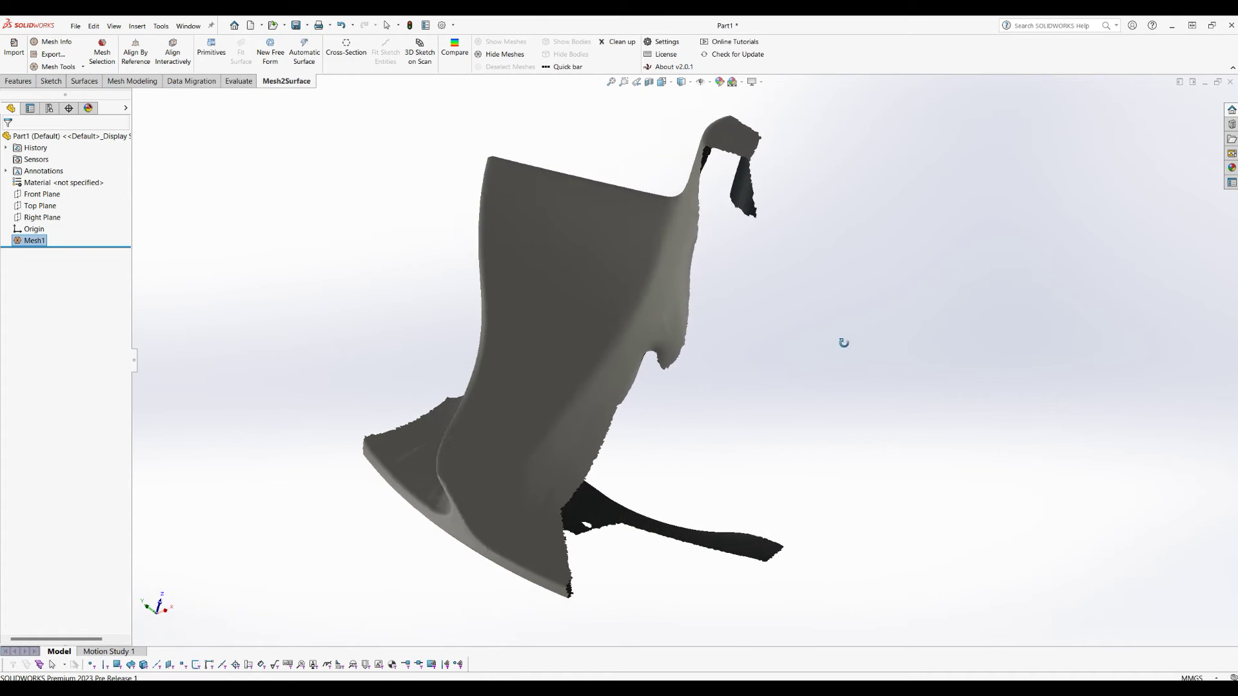
pyautogui.moveTo(303, 331); pyautogui.dragTo(296, 348, button='middle')
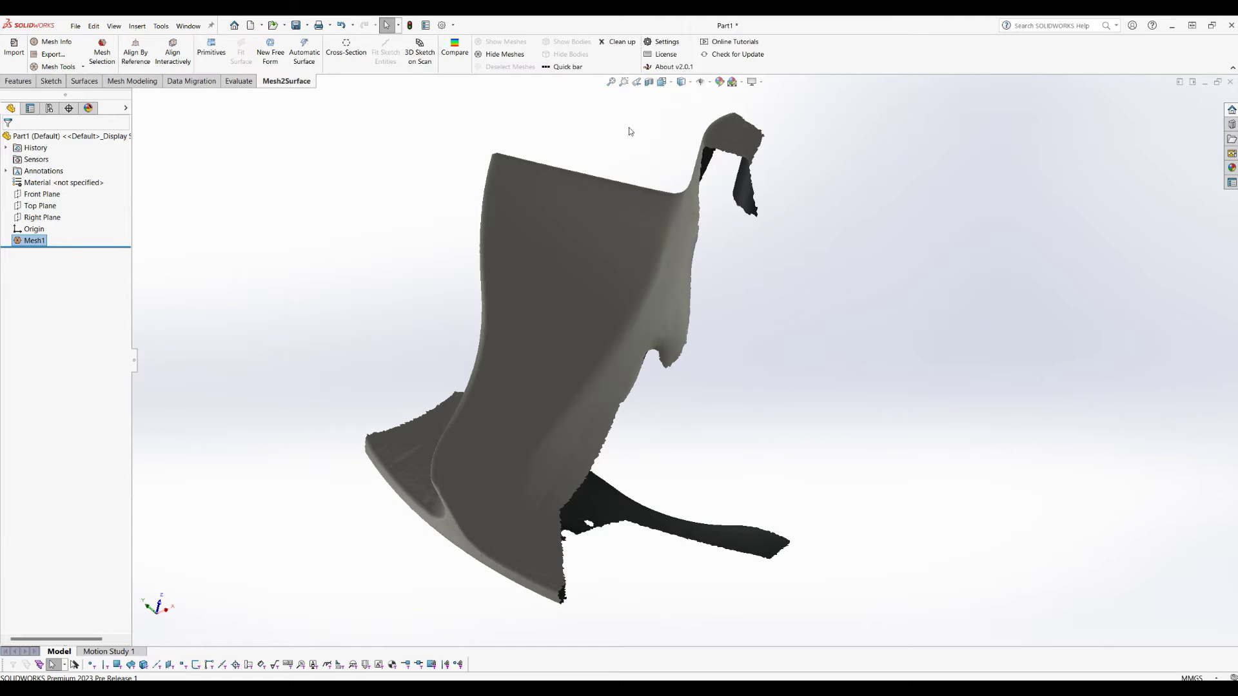
pyautogui.click(743, 87)
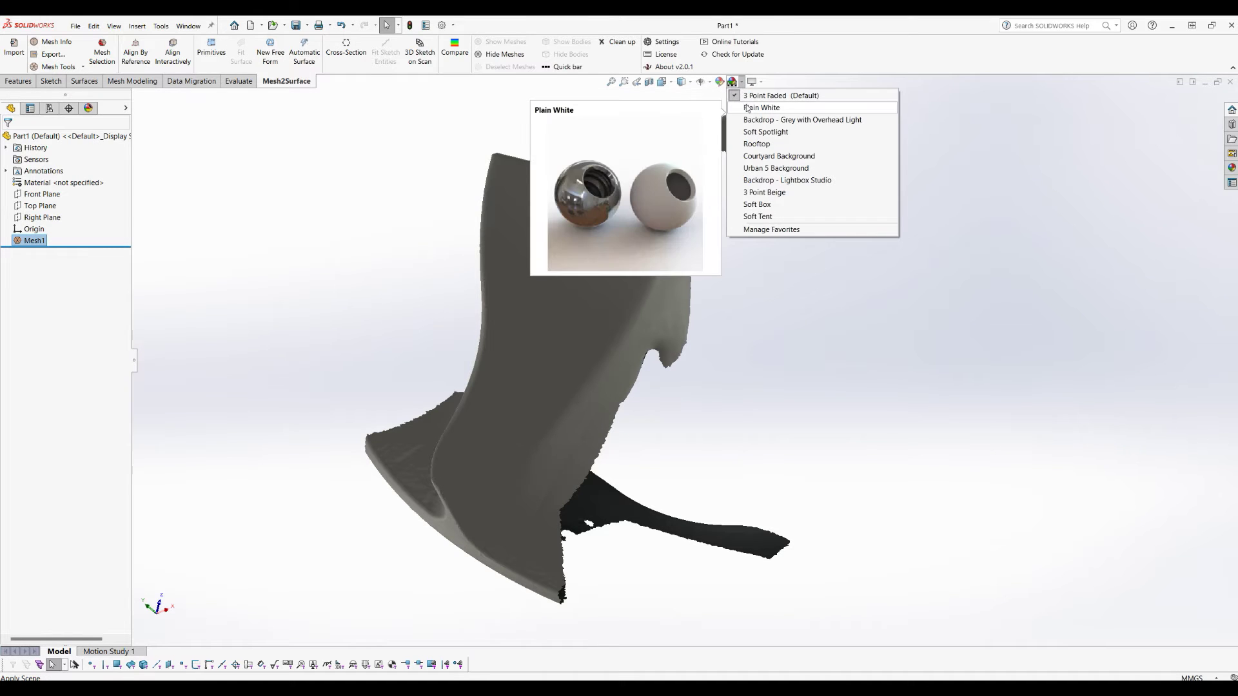
pyautogui.click(761, 108)
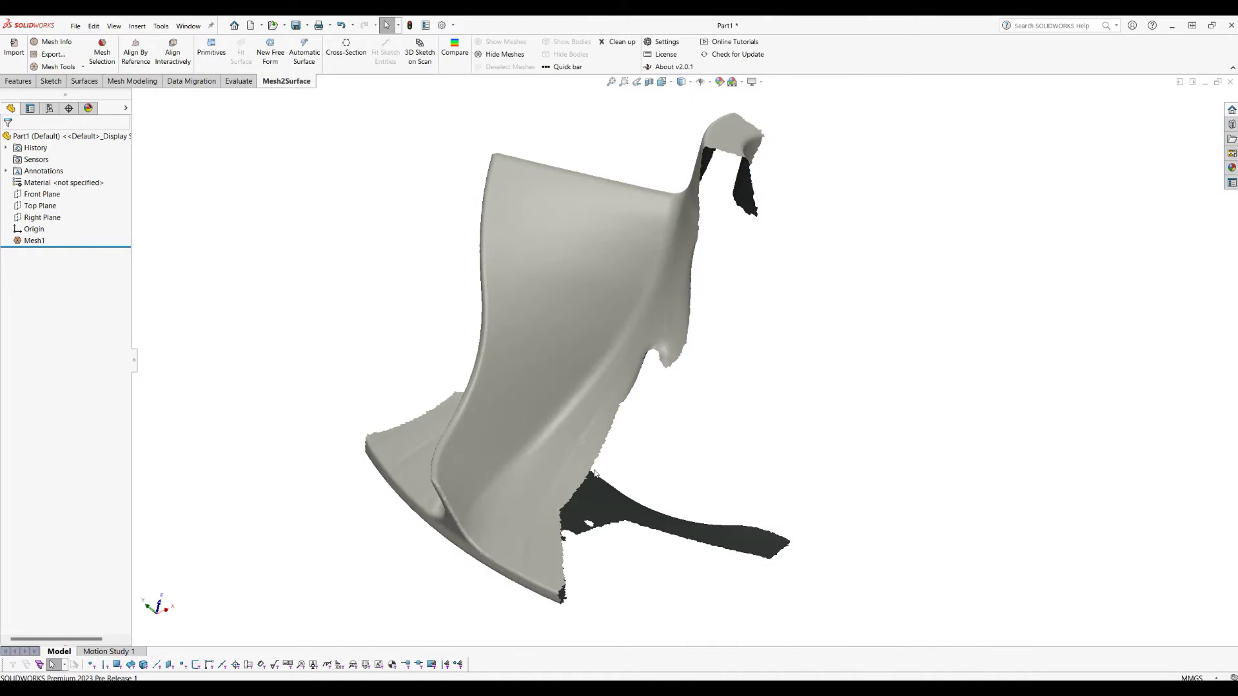
pyautogui.moveTo(612, 546); pyautogui.dragTo(339, 278, button='middle')
pyautogui.press('Escape')
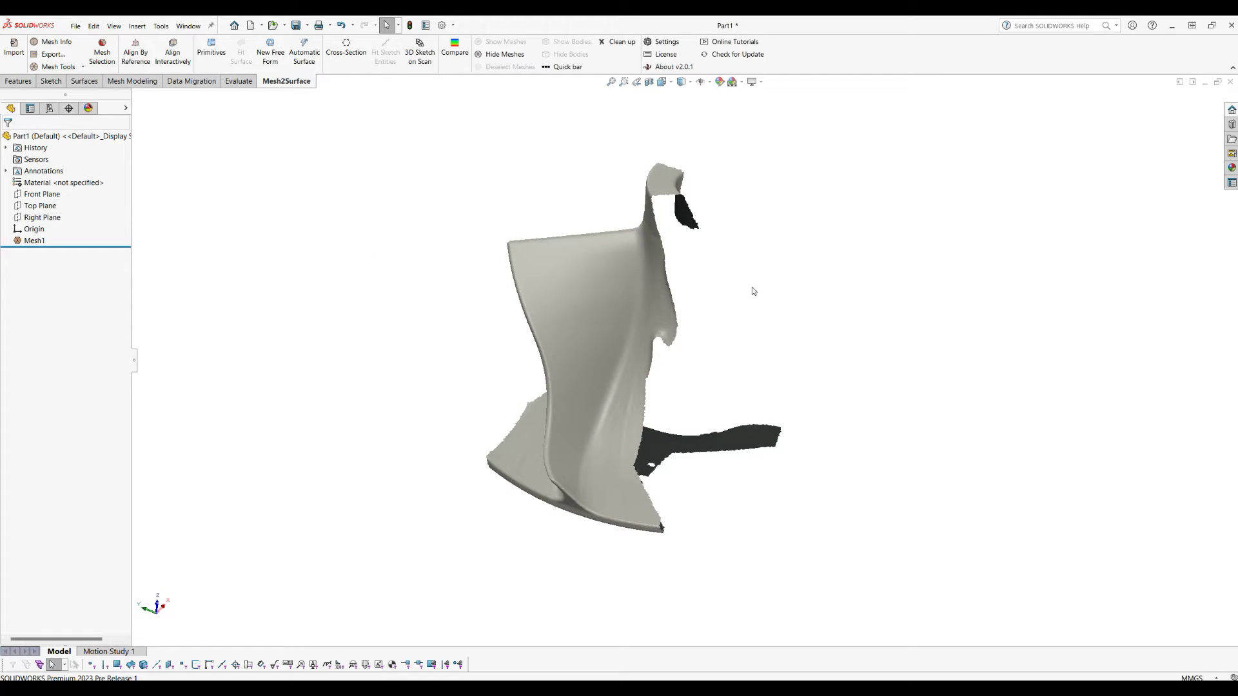
# Create a reference axis at the intersection of the Right Plane and the Top Plane.
pyautogui.click(671, 83)
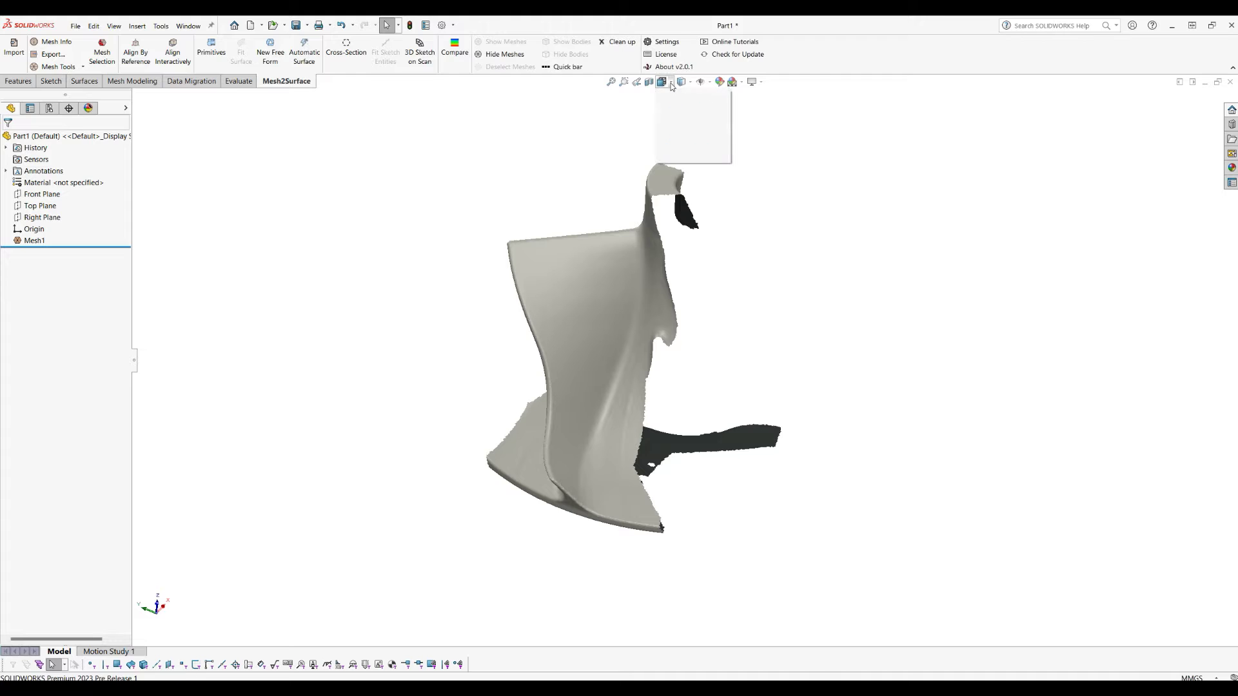
pyautogui.click(677, 125)
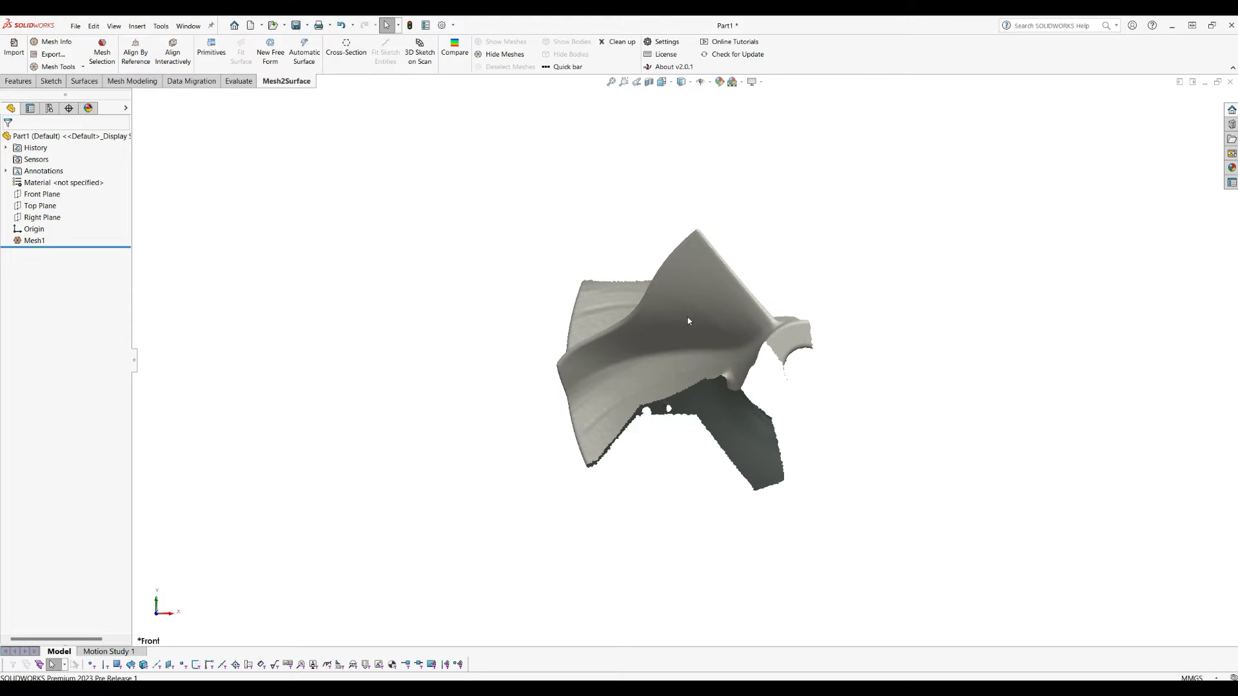
pyautogui.scroll(-3, 902, 351)
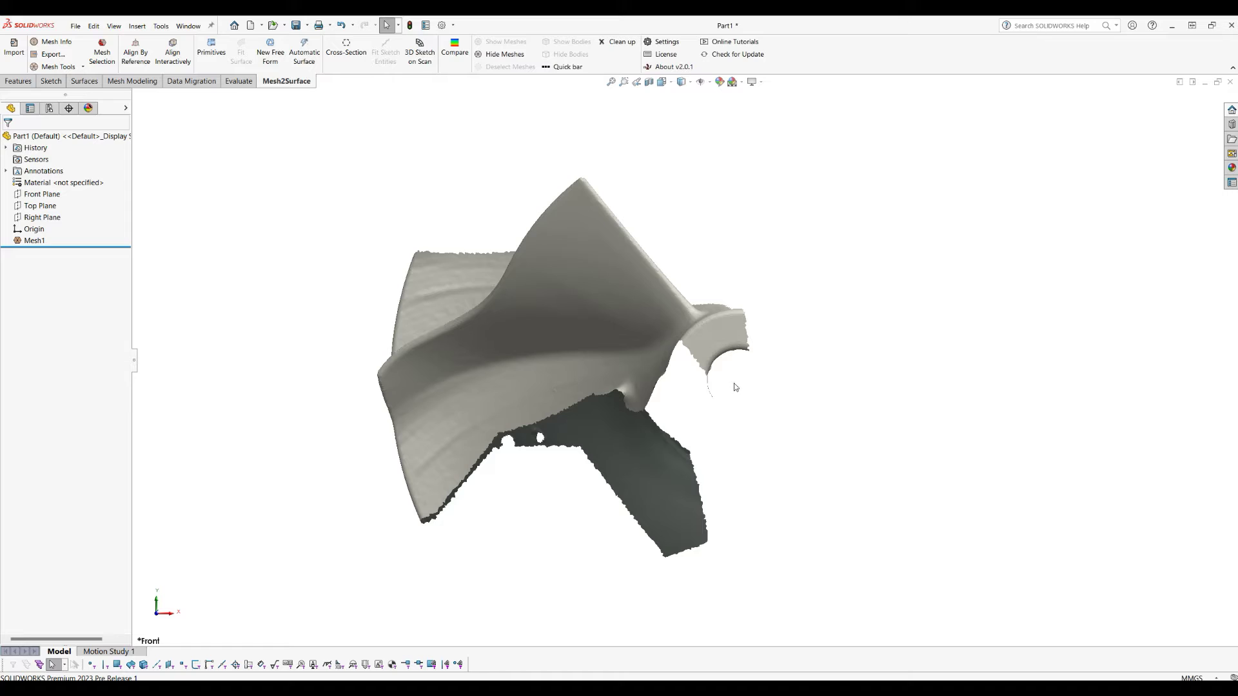
pyautogui.click(37, 220)
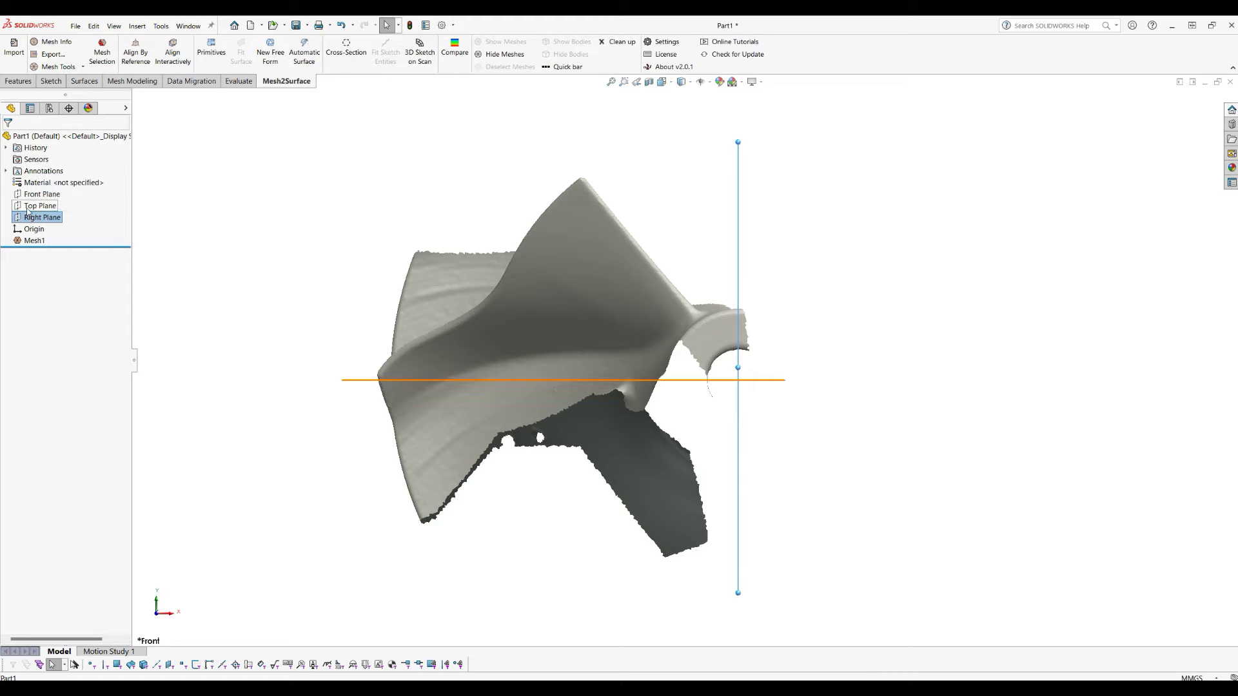
pyautogui.keyDown('ctrl'); pyautogui.click(34, 210); pyautogui.keyUp('ctrl')
pyautogui.moveTo(573, 471); pyautogui.dragTo(745, 346, button='middle')
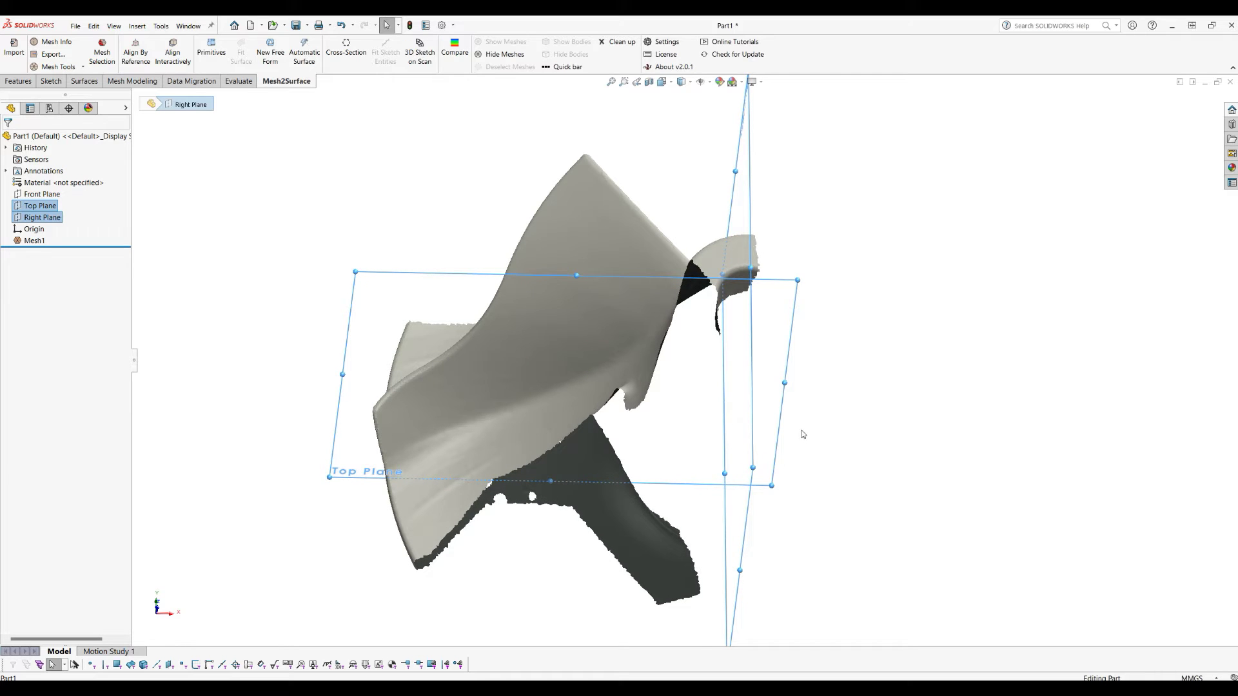
pyautogui.click(25, 83)
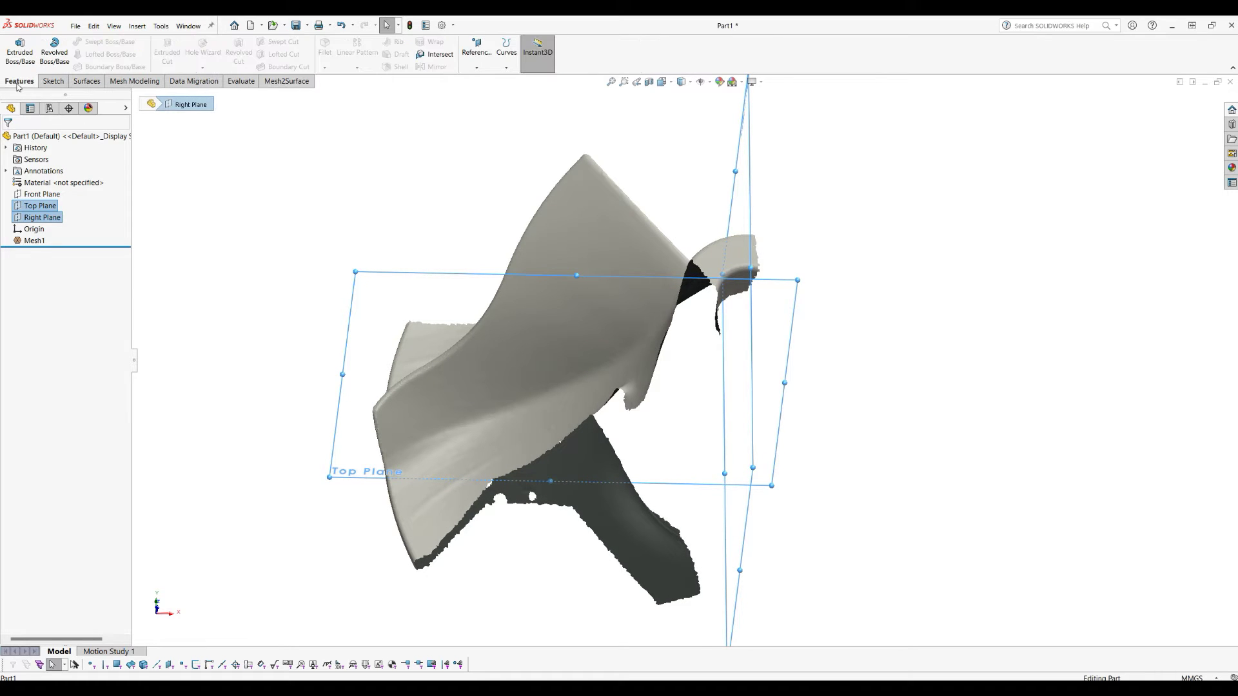
pyautogui.click(485, 62)
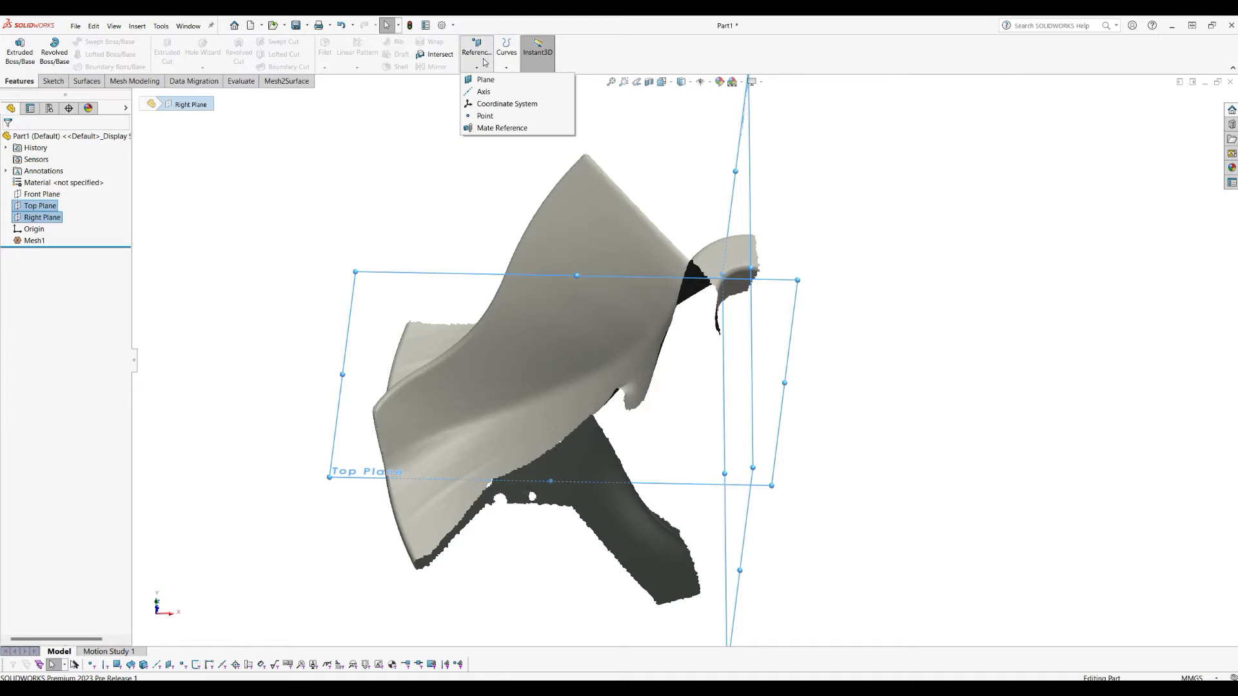
pyautogui.click(484, 92)
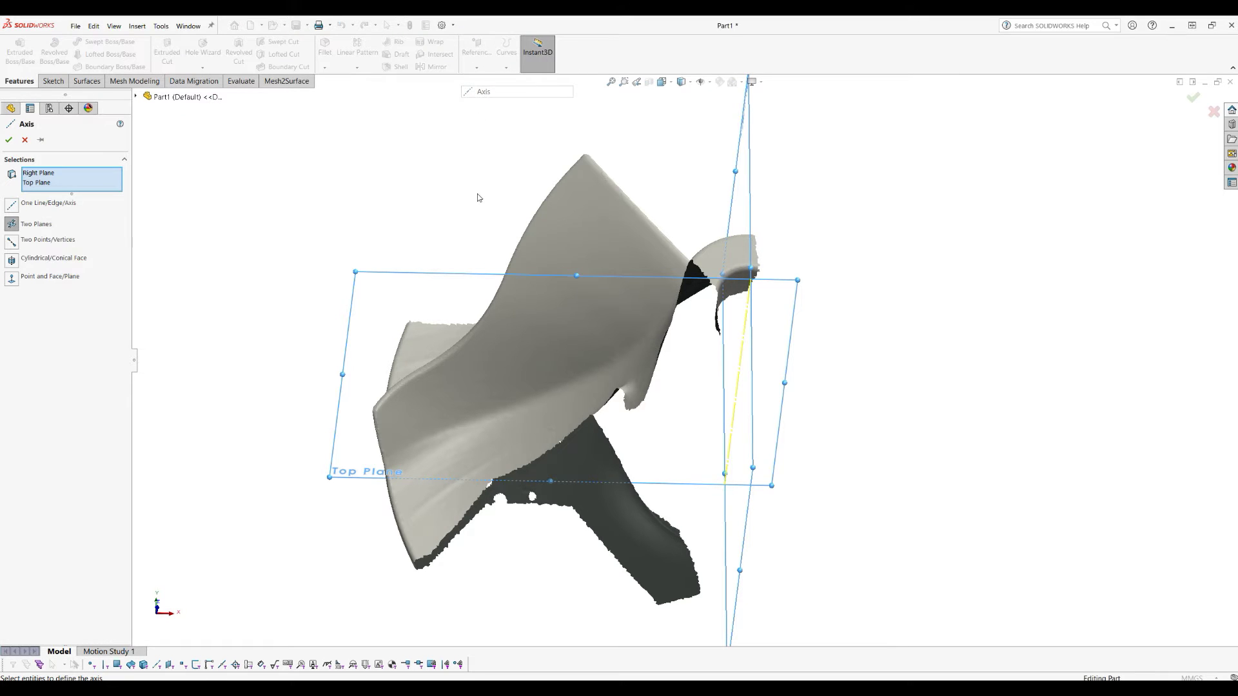
pyautogui.click(8, 141)
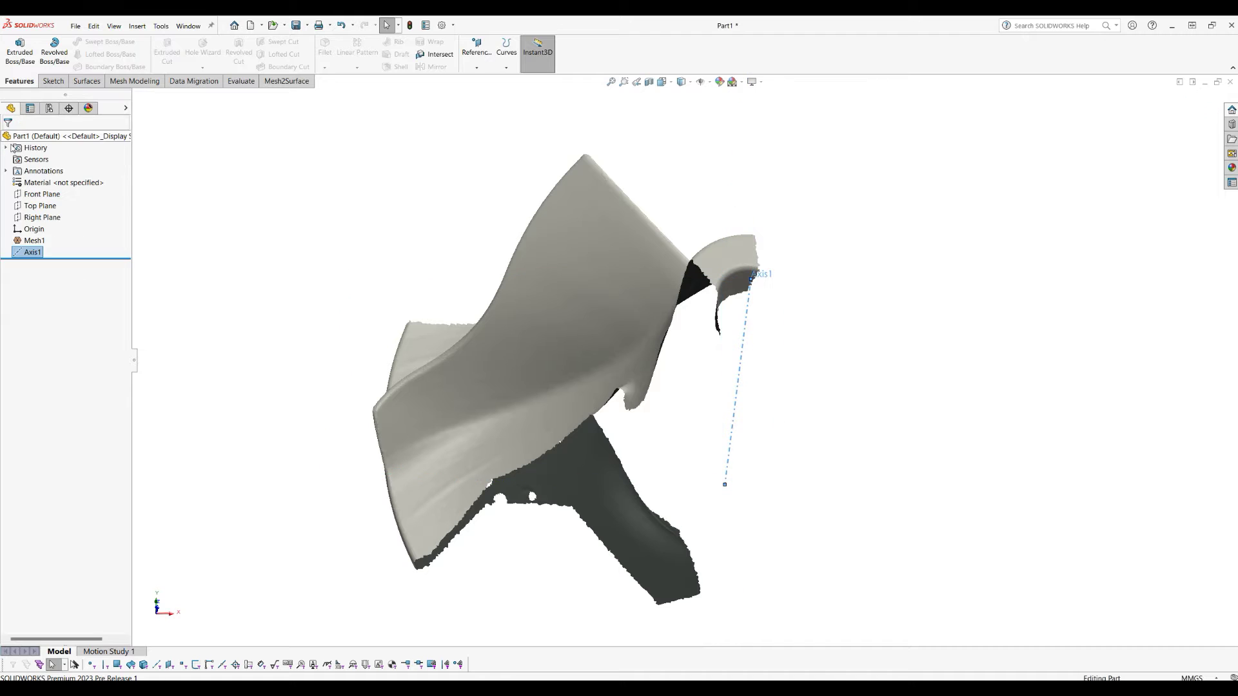
# Rename the new reference axis to "Z axis".
pyautogui.moveTo(384, 268); pyautogui.dragTo(399, 185, button='middle')
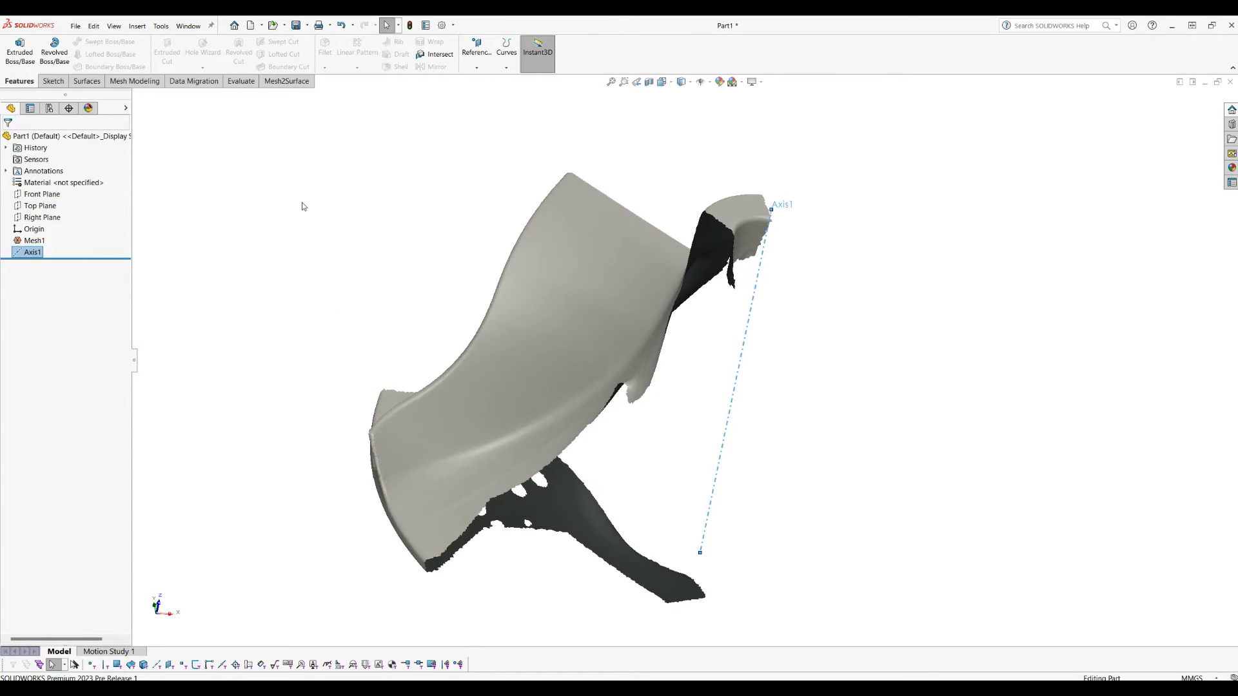
pyautogui.click(32, 252)
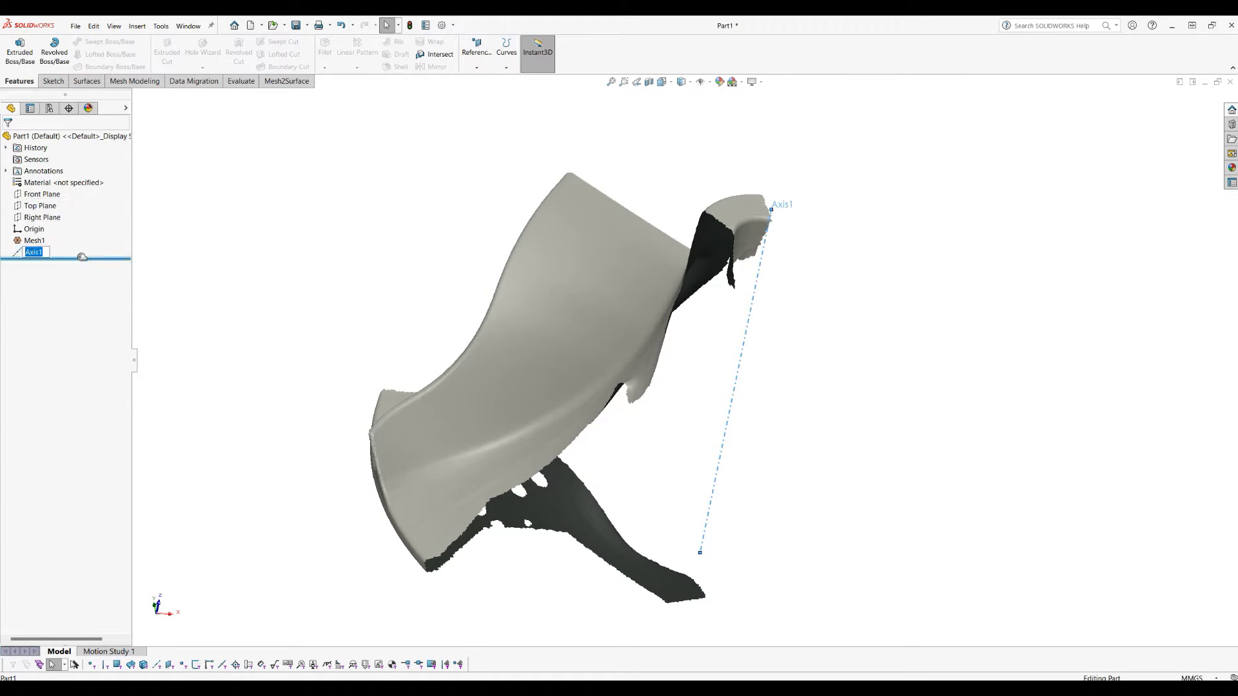
pyautogui.write('Z axis')
pyautogui.press('Return')
pyautogui.moveTo(302, 353); pyautogui.dragTo(696, 483, button='middle')
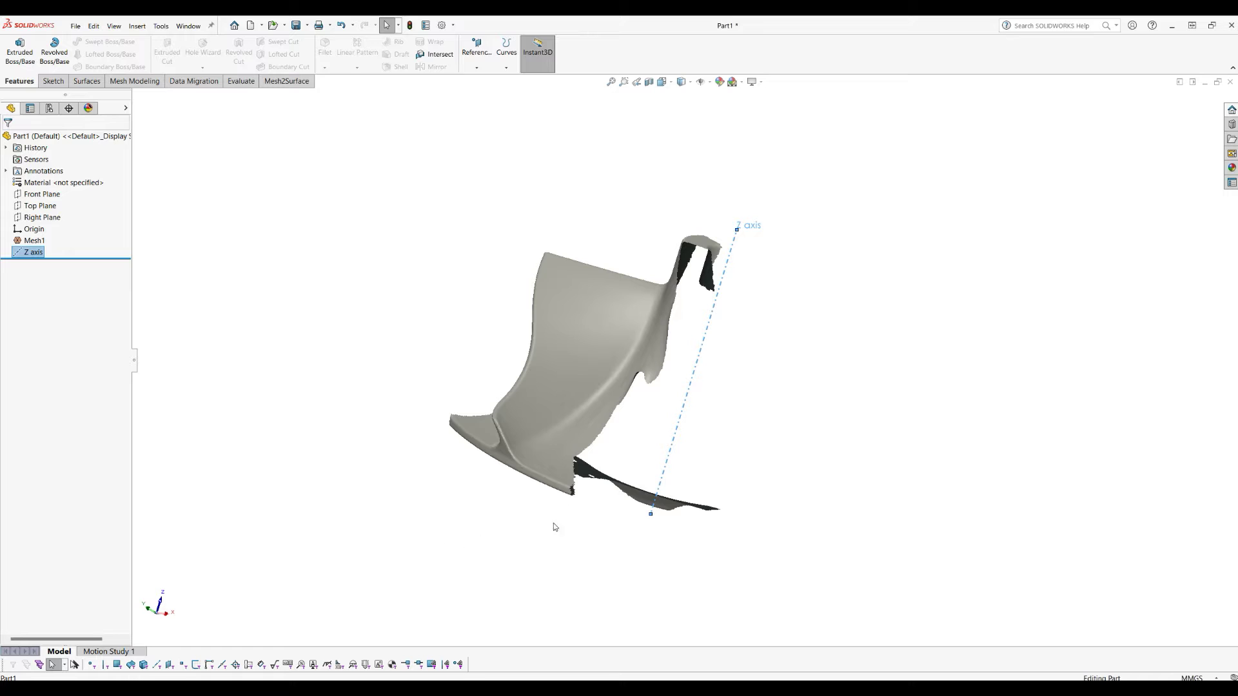
pyautogui.scroll(-1, 664, 373)
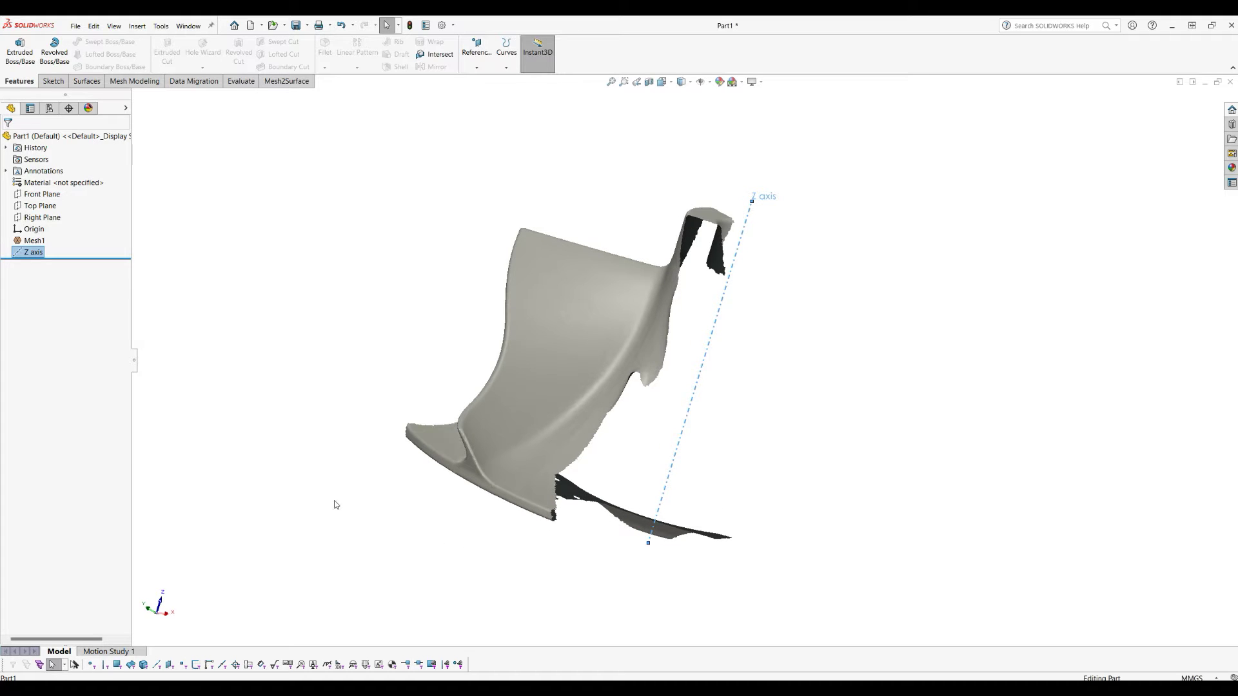
pyautogui.moveTo(376, 359); pyautogui.dragTo(482, 439, button='middle')
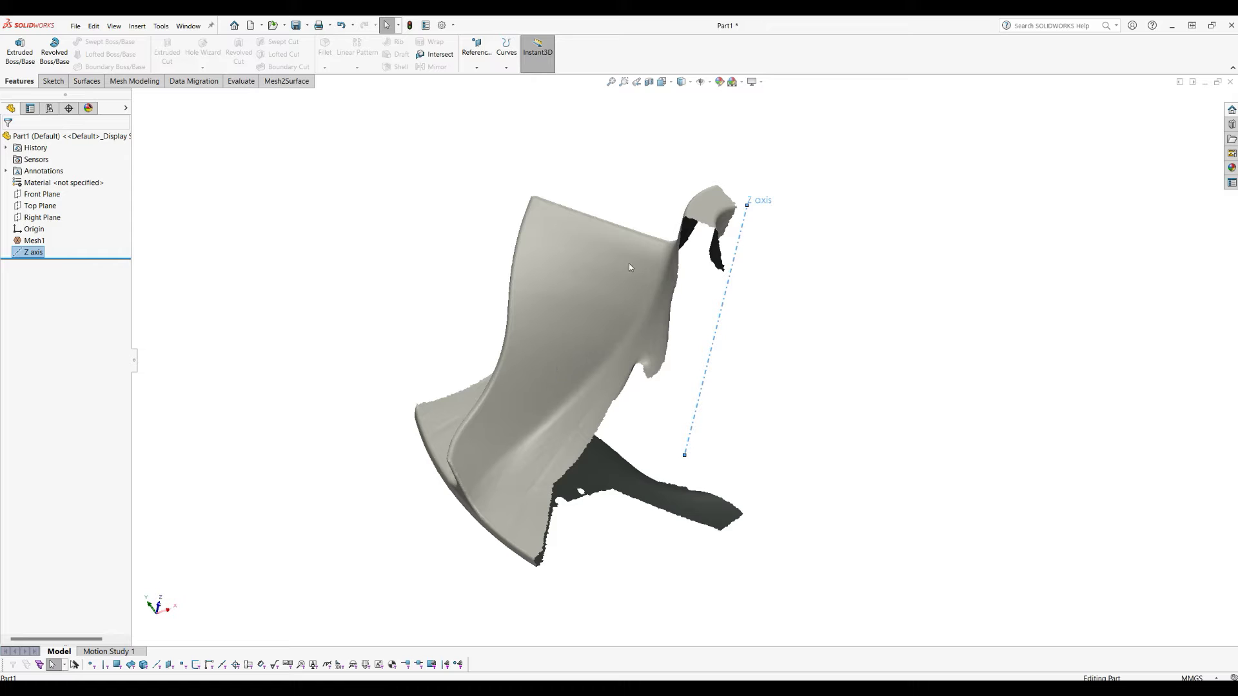
pyautogui.moveTo(667, 194); pyautogui.dragTo(573, 354, button='middle')
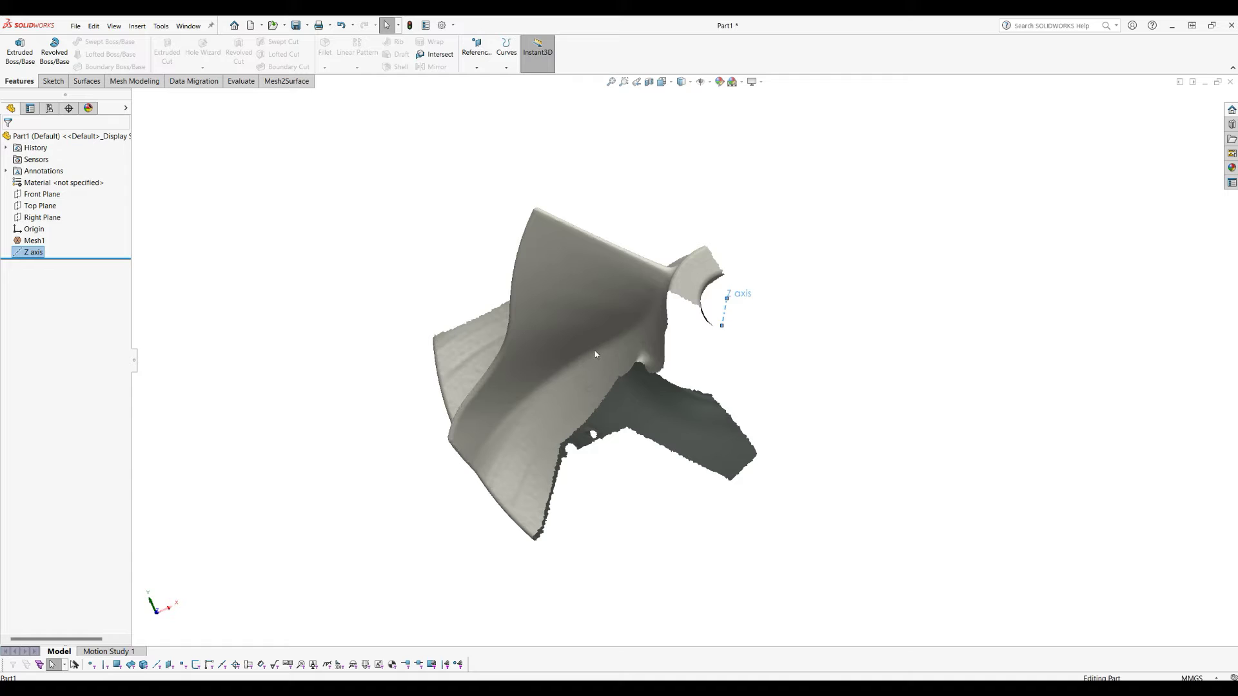
# Start a mesh cross section rotated around the Z axis and swing its plane through the blade to about 73 degrees.
pyautogui.moveTo(586, 352); pyautogui.dragTo(624, 339, button='middle')
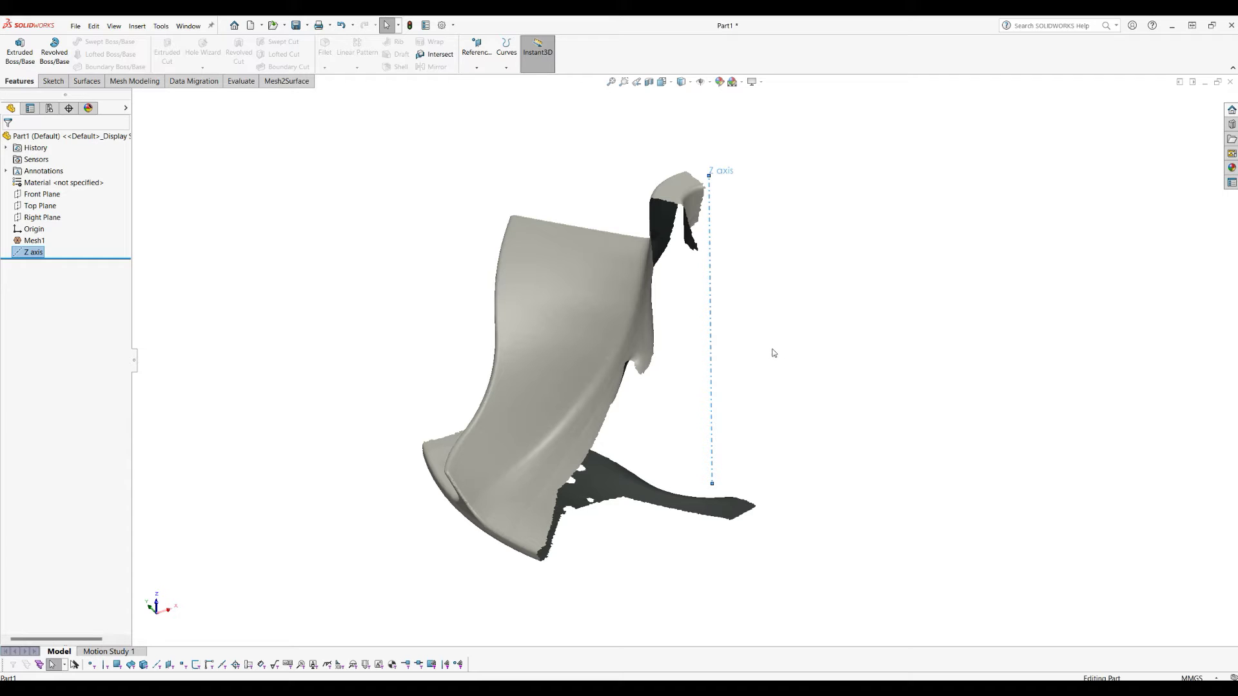
pyautogui.moveTo(838, 348); pyautogui.dragTo(849, 337, button='middle')
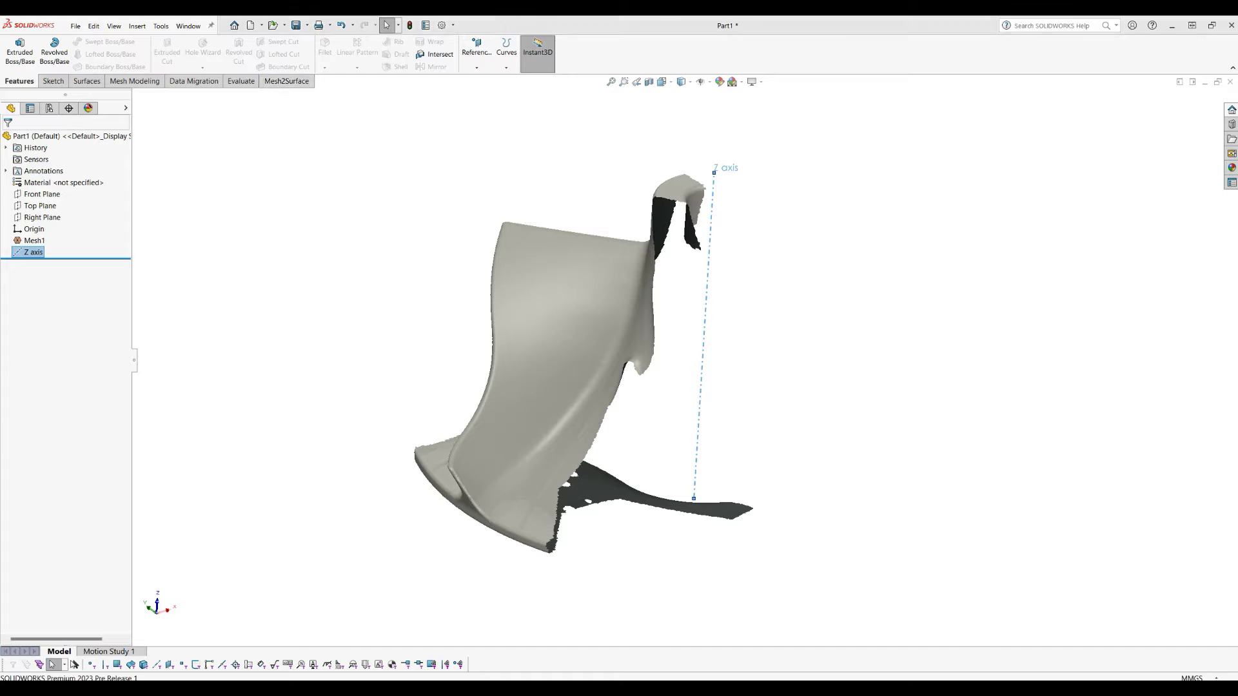
pyautogui.click(294, 82)
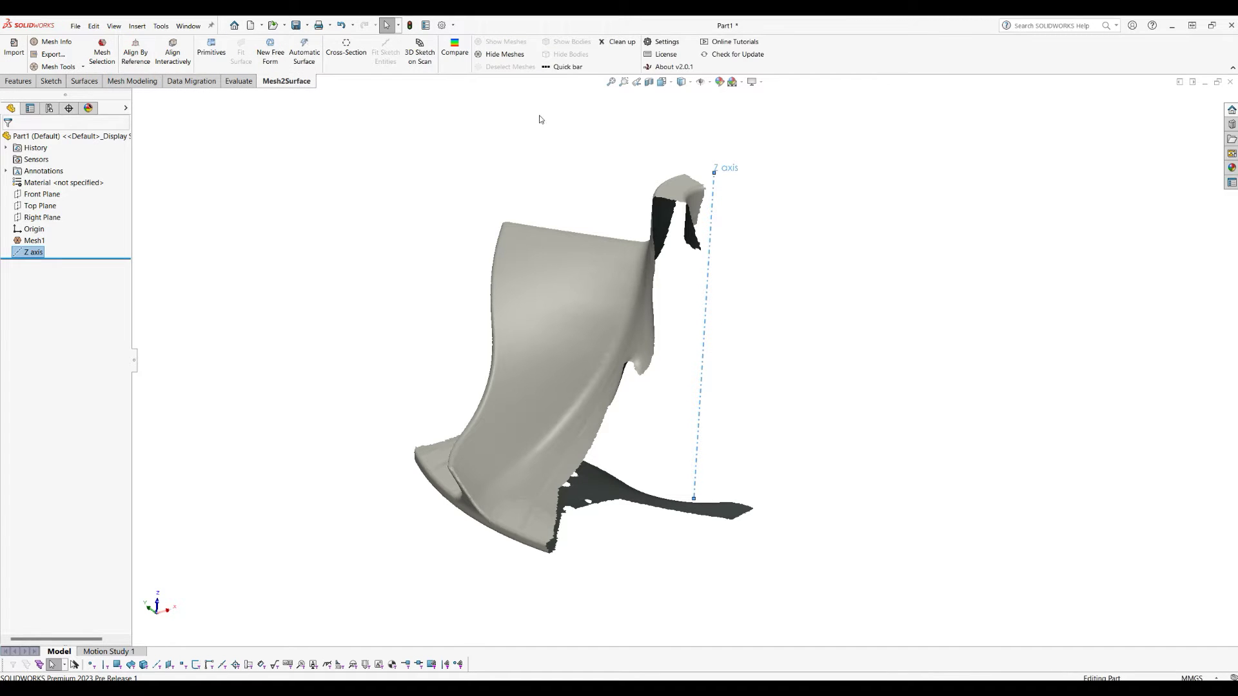
pyautogui.click(712, 194)
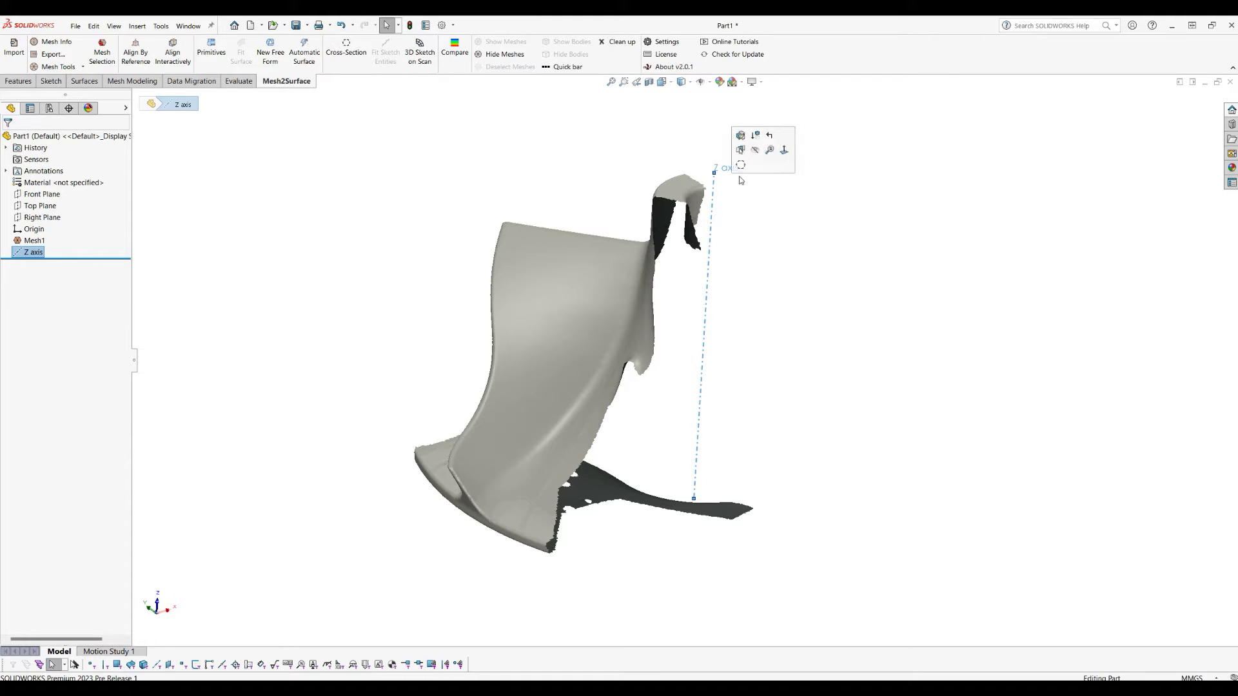
pyautogui.click(742, 167)
pyautogui.moveTo(464, 230); pyautogui.dragTo(431, 380, button='middle')
pyautogui.moveTo(431, 380); pyautogui.dragTo(582, 504)
pyautogui.moveTo(476, 323); pyautogui.dragTo(693, 240)
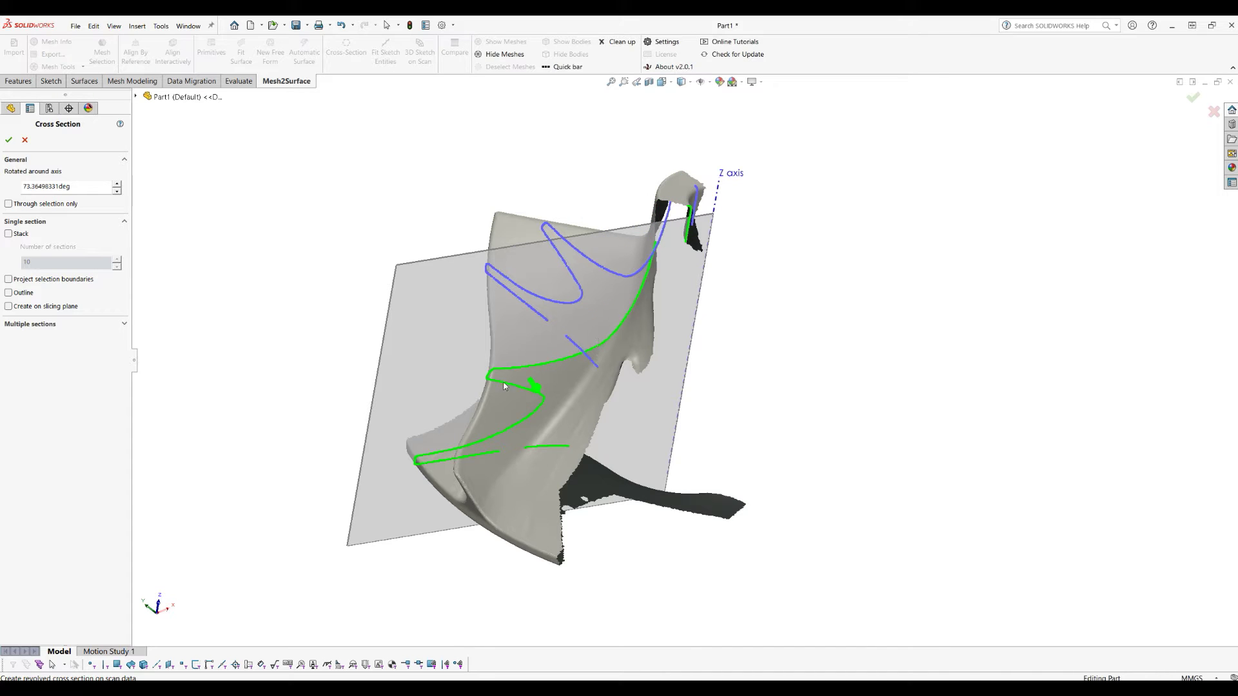
# Enable Create on slicing plane and rotate the section plane around the Z axis to about 57 degrees.
pyautogui.moveTo(557, 153); pyautogui.dragTo(561, 206, button='middle')
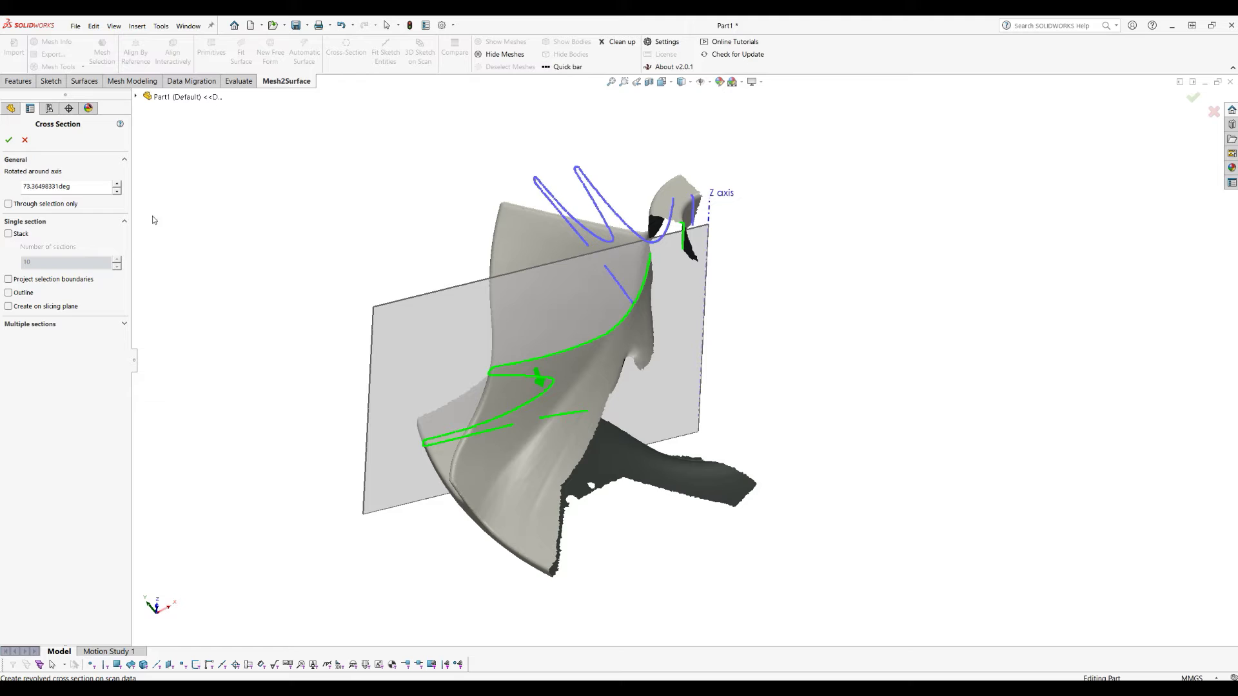
pyautogui.click(25, 310)
pyautogui.moveTo(593, 221); pyautogui.dragTo(669, 266, button='middle')
pyautogui.moveTo(540, 292); pyautogui.dragTo(639, 273)
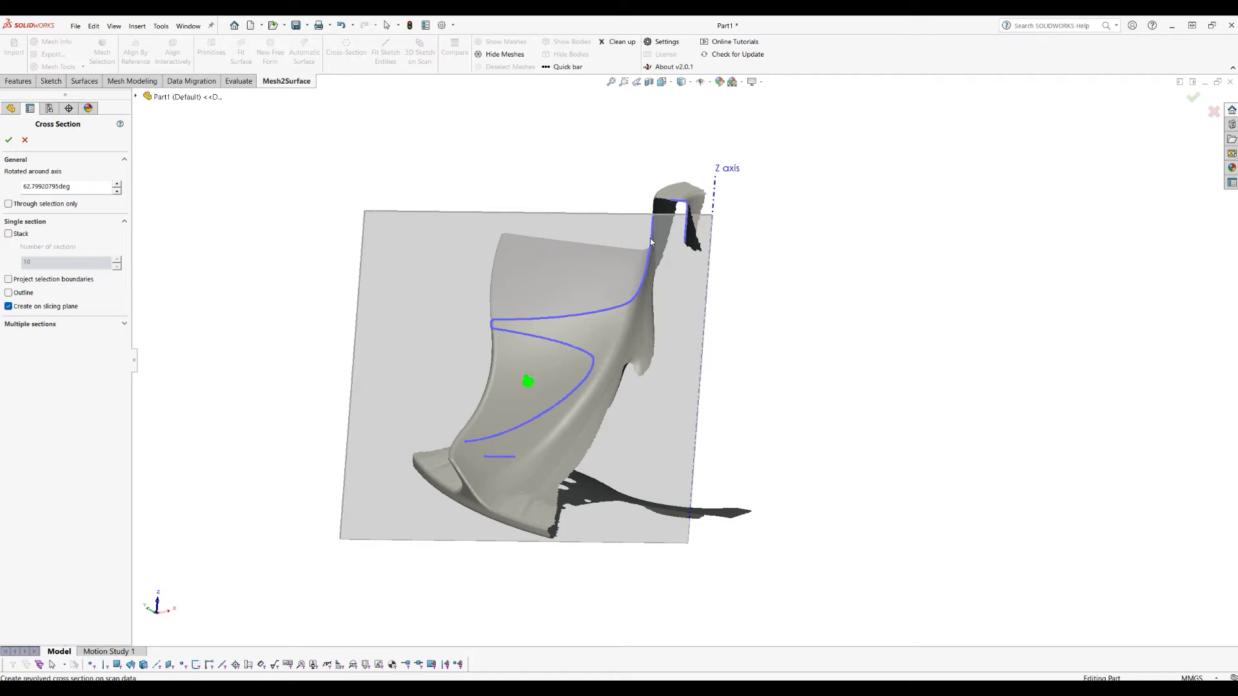
pyautogui.moveTo(668, 194); pyautogui.dragTo(550, 250)
pyautogui.moveTo(642, 292); pyautogui.dragTo(643, 302, button='middle')
# Set the cross section's rotation around the Z axis to 0 degrees.
pyautogui.click(44, 185)
pyautogui.moveTo(43, 186); pyautogui.dragTo(13, 187)
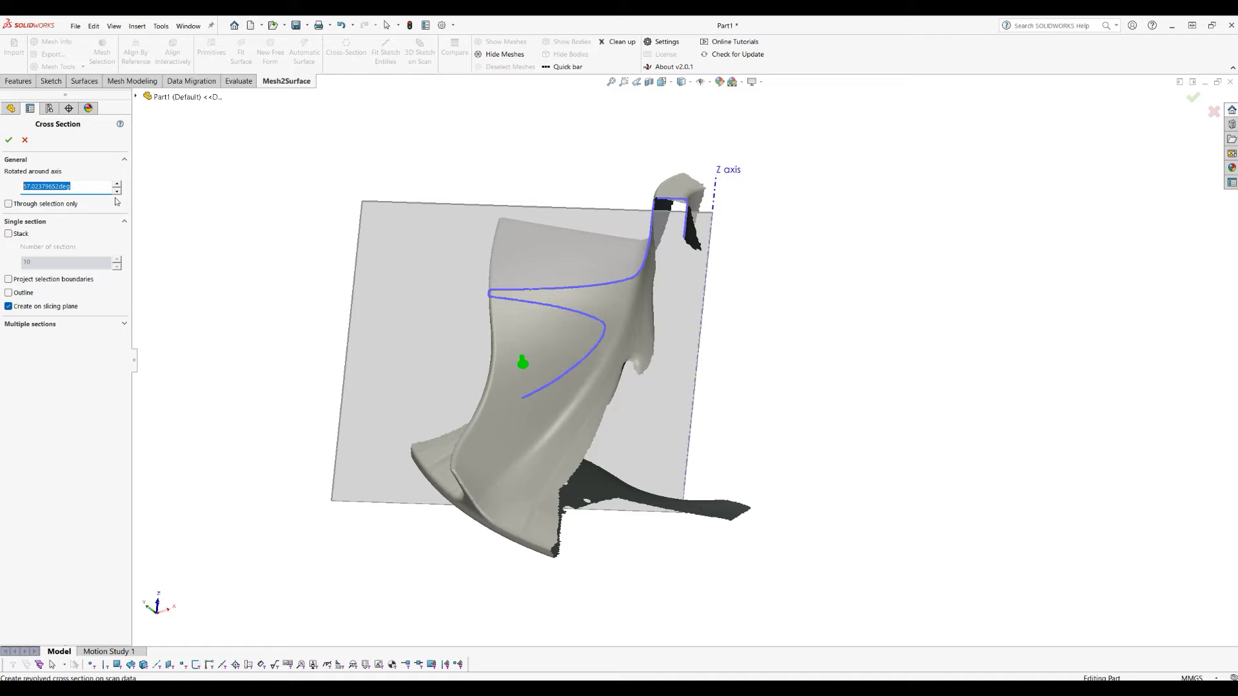
pyautogui.write('0')
pyautogui.press('Return')
pyautogui.moveTo(431, 441); pyautogui.dragTo(559, 285, button='middle')
pyautogui.moveTo(458, 239); pyautogui.dragTo(361, 258, button='middle')
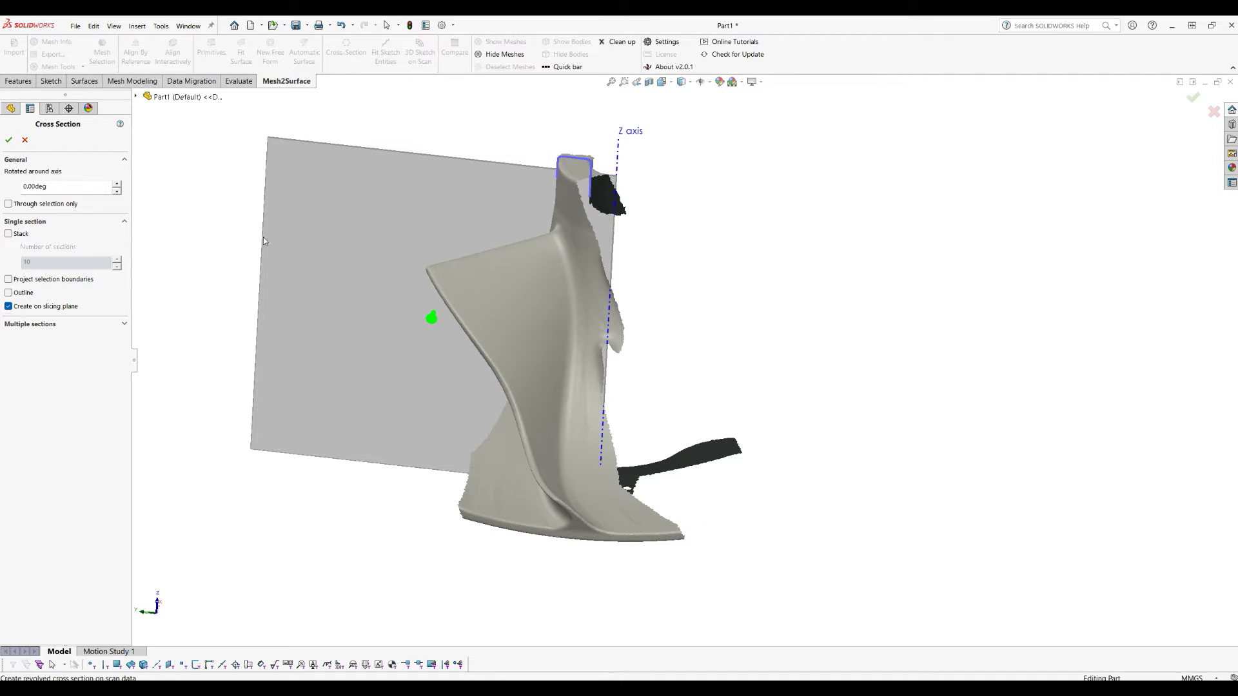
# Enable the Outline option to get the revolved blade silhouette and create the cross section.
pyautogui.click(8, 294)
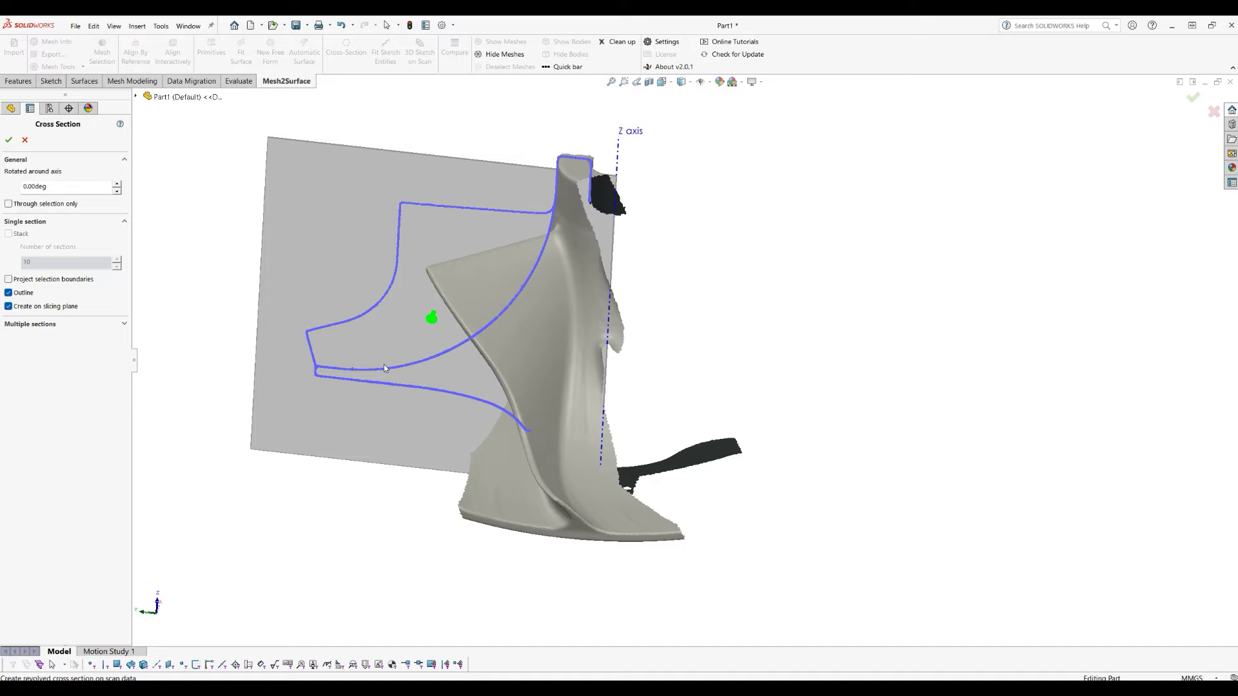
pyautogui.moveTo(619, 326); pyautogui.dragTo(656, 321, button='middle')
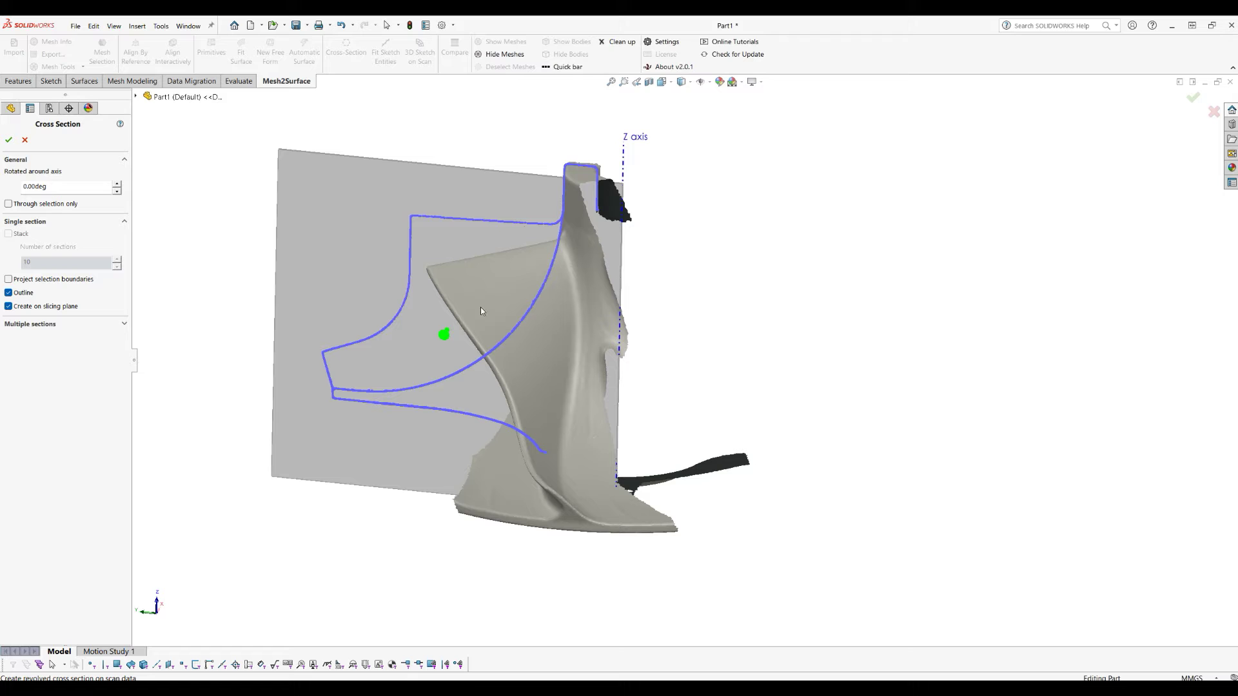
pyautogui.moveTo(433, 298); pyautogui.dragTo(575, 315, button='middle')
pyautogui.moveTo(539, 462); pyautogui.dragTo(708, 490, button='middle')
pyautogui.moveTo(557, 429); pyautogui.dragTo(647, 398, button='middle')
pyautogui.moveTo(711, 266)
pyautogui.mouseDown(button='middle')
pyautogui.moveTo(730, 268)
pyautogui.moveTo(695, 260)
pyautogui.mouseUp(button='middle')
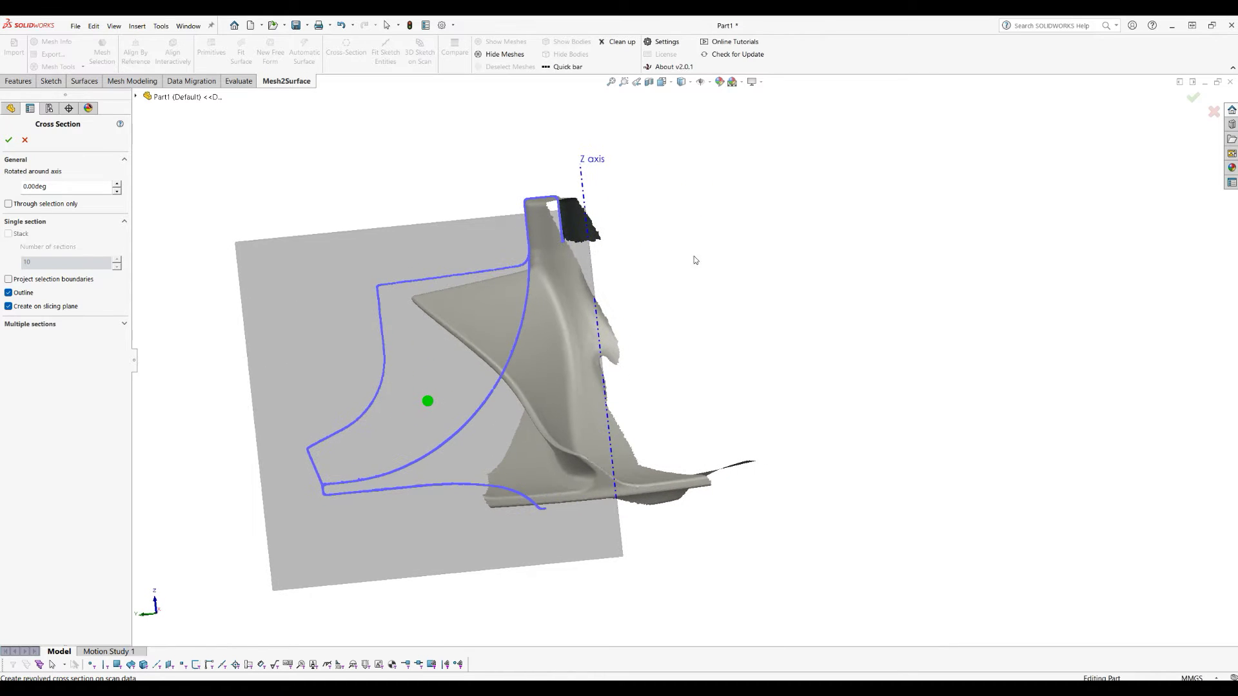
pyautogui.click(9, 141)
pyautogui.moveTo(730, 334); pyautogui.dragTo(787, 368, button='middle')
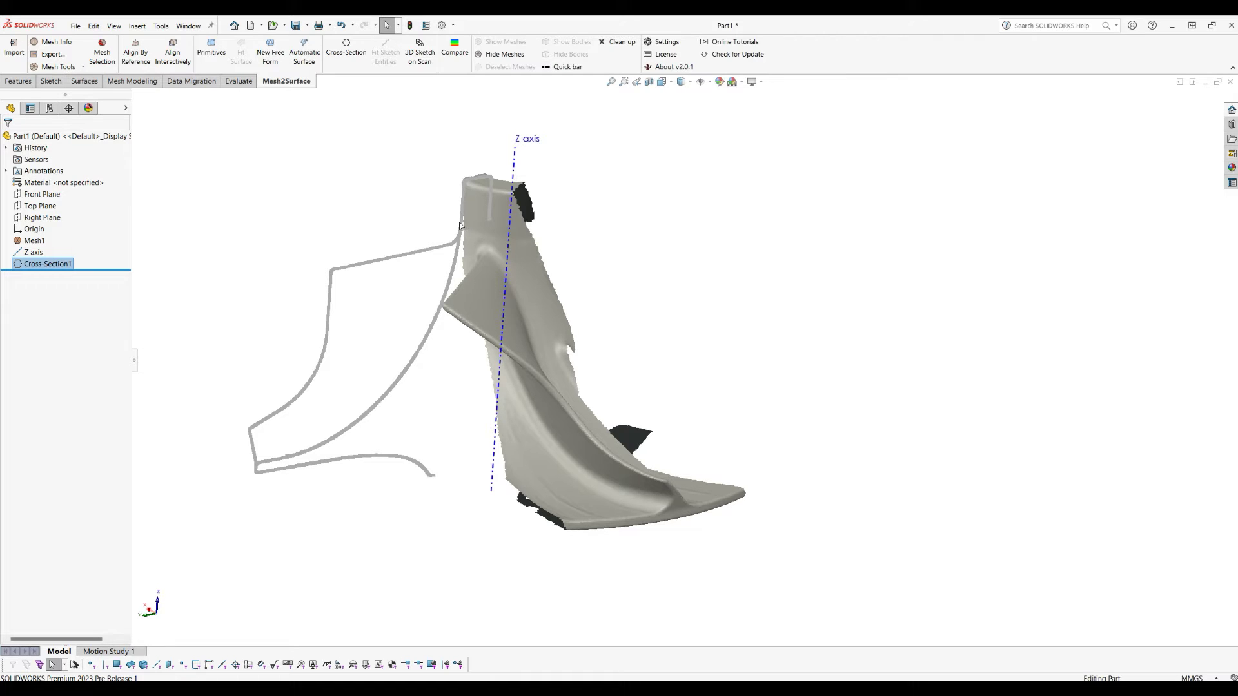
# Hide the whole impeller mesh and open a new sketch on the Right Plane.
pyautogui.rightClick(32, 242)
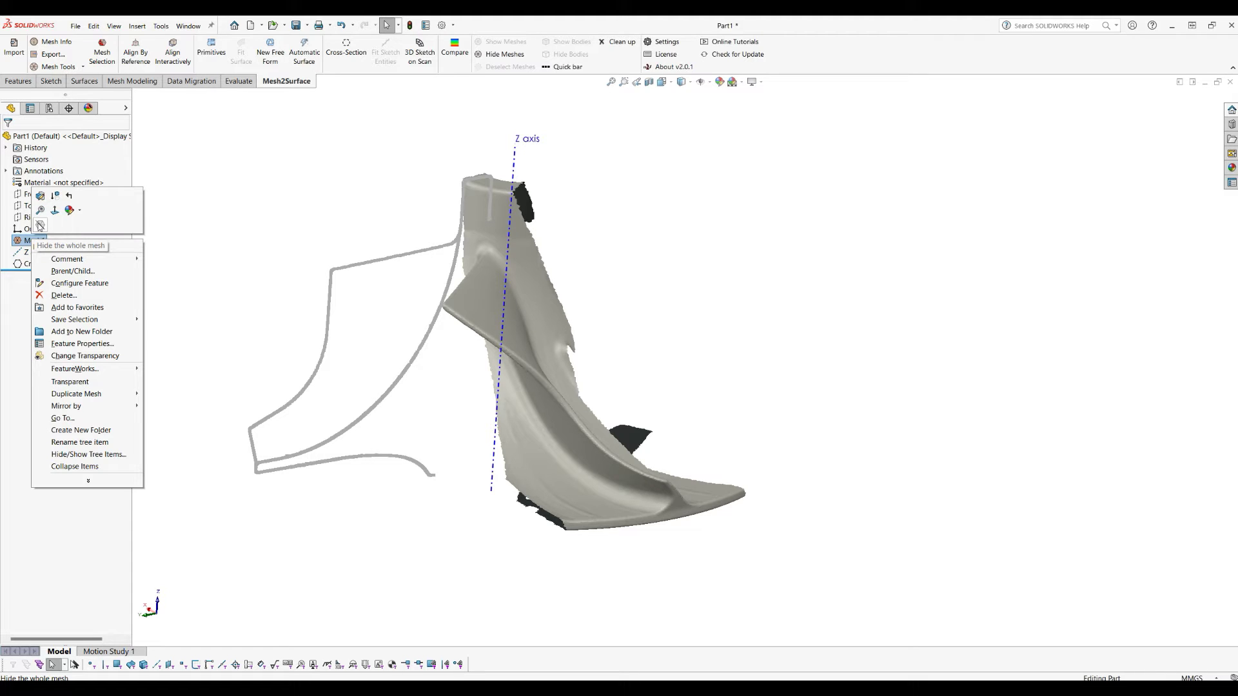
pyautogui.click(40, 226)
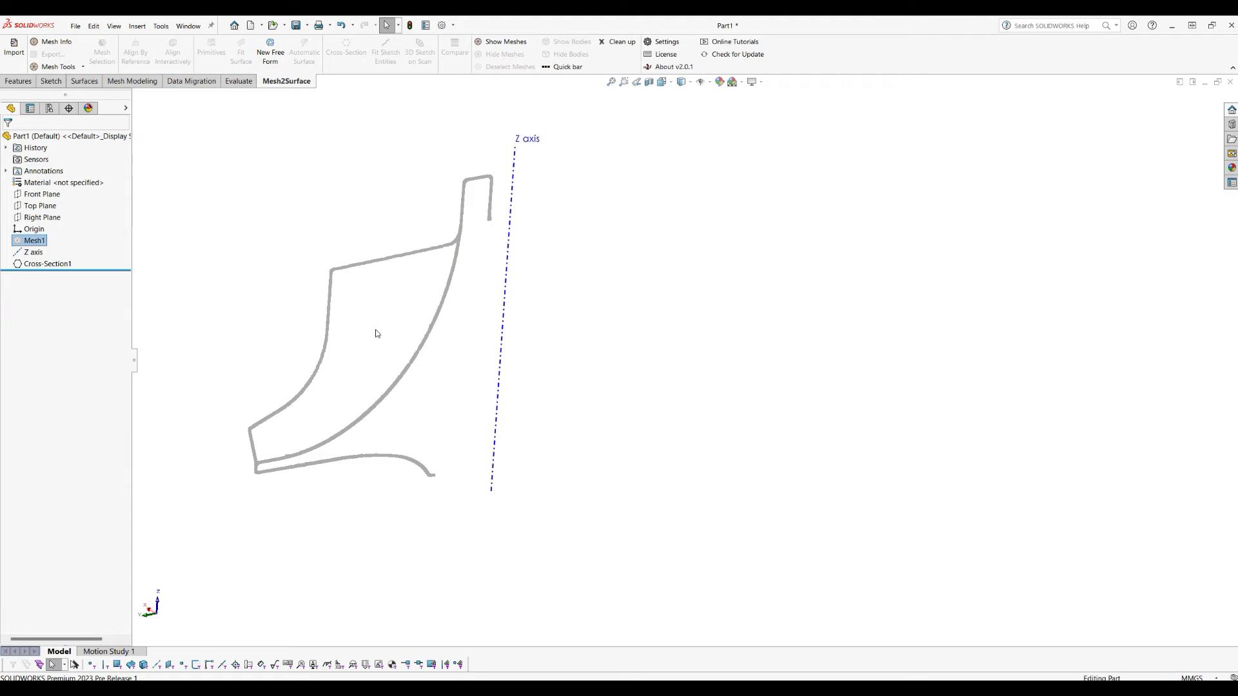
pyautogui.click(43, 218)
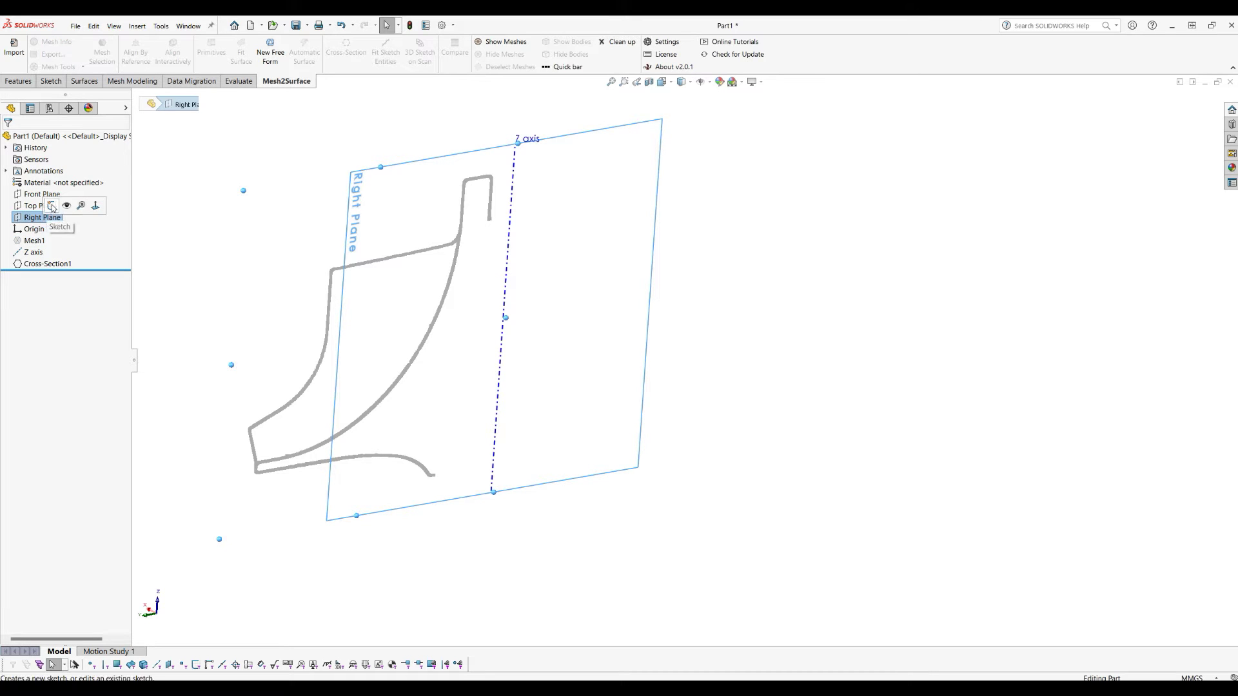
pyautogui.click(53, 207)
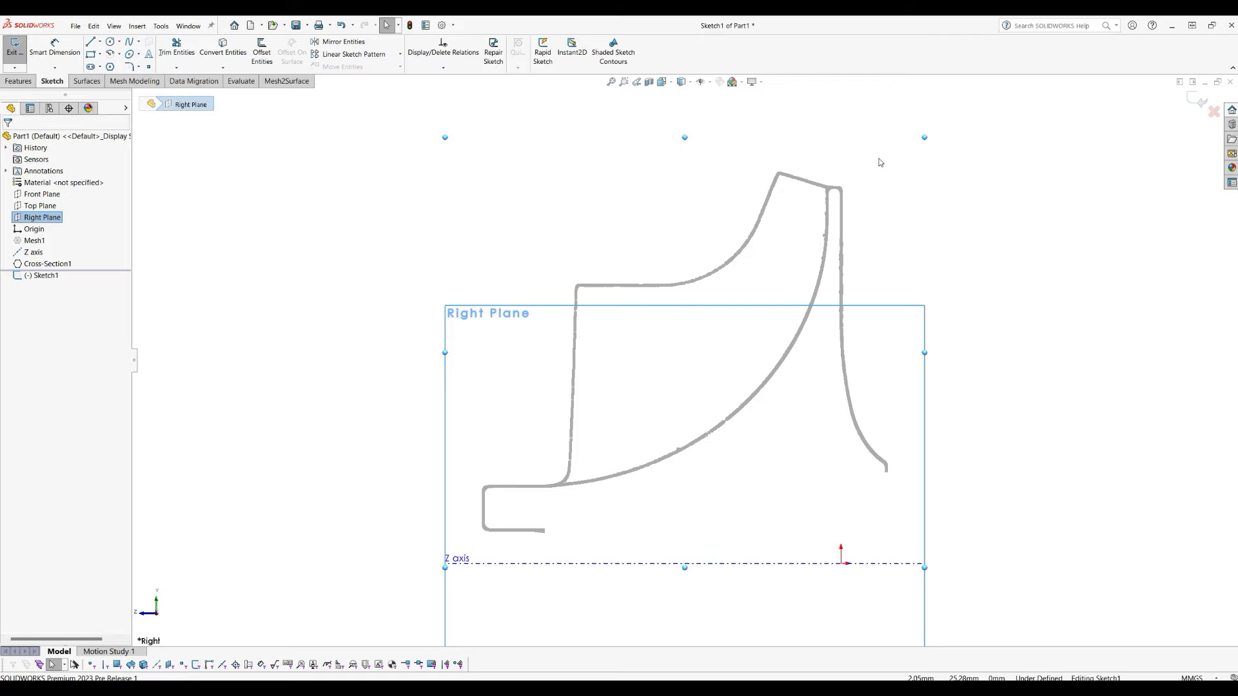
pyautogui.click(1029, 323)
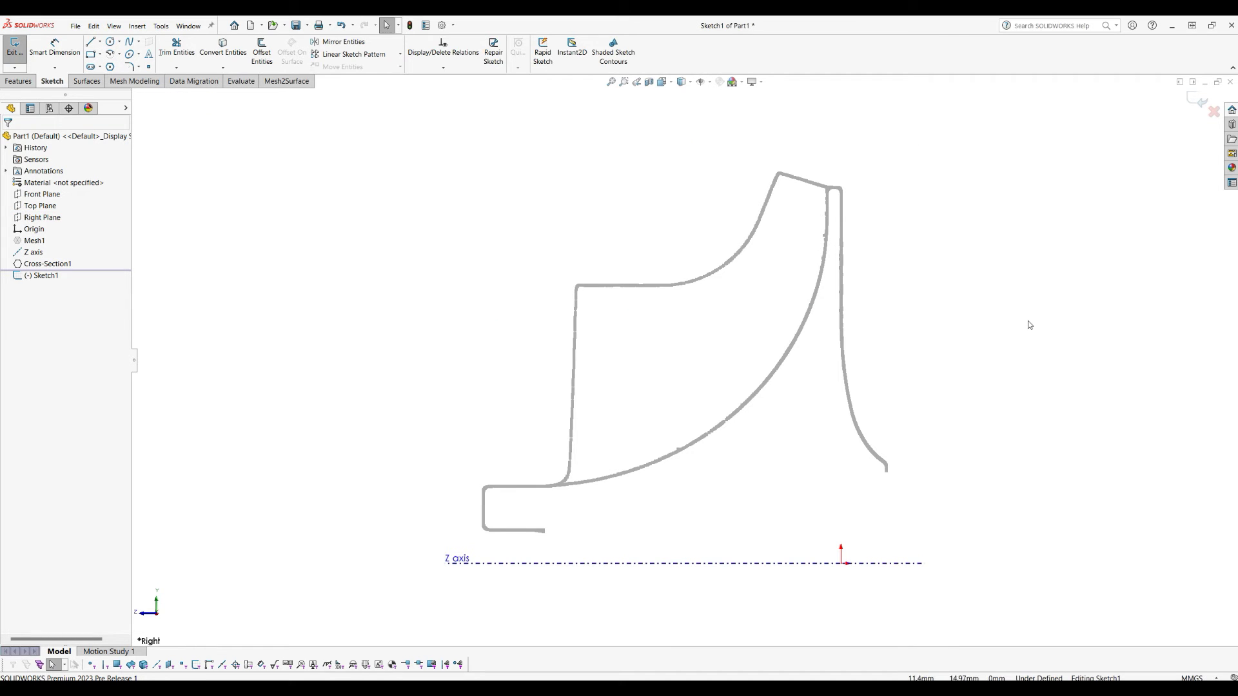
# Start Mesh2Surface's Fit Sketch Entities on the cross section and choose the line primitive with Instant fit on.
pyautogui.click(287, 81)
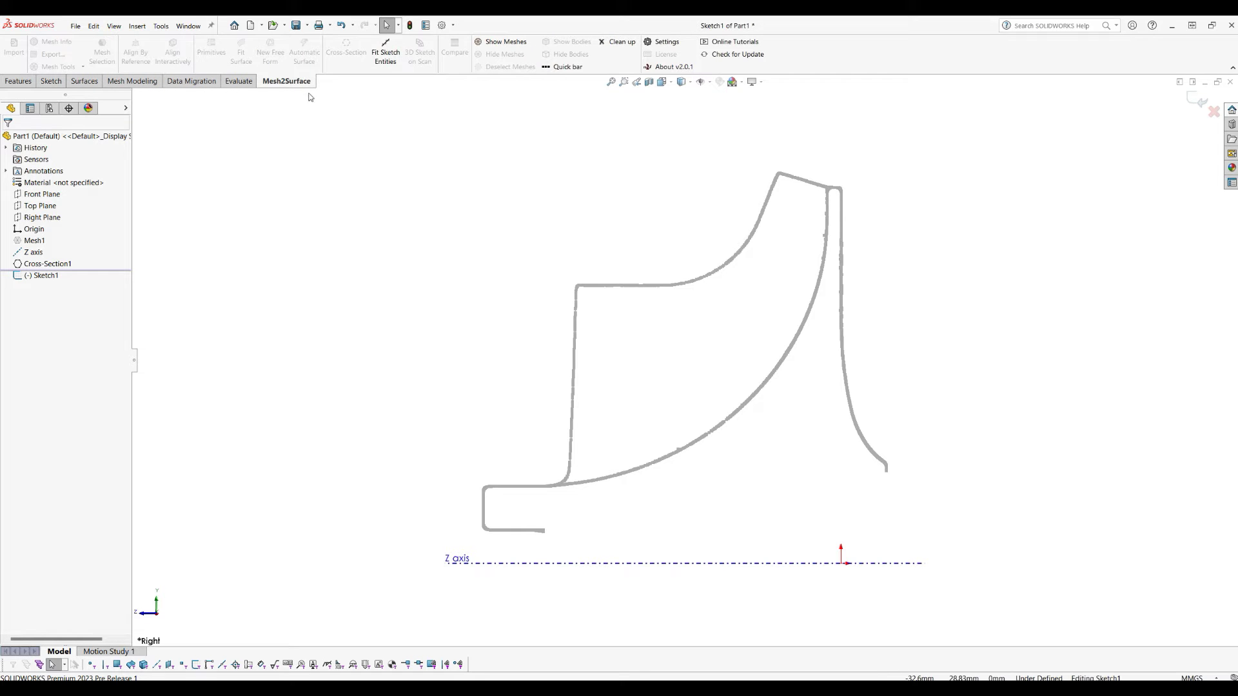
pyautogui.click(389, 65)
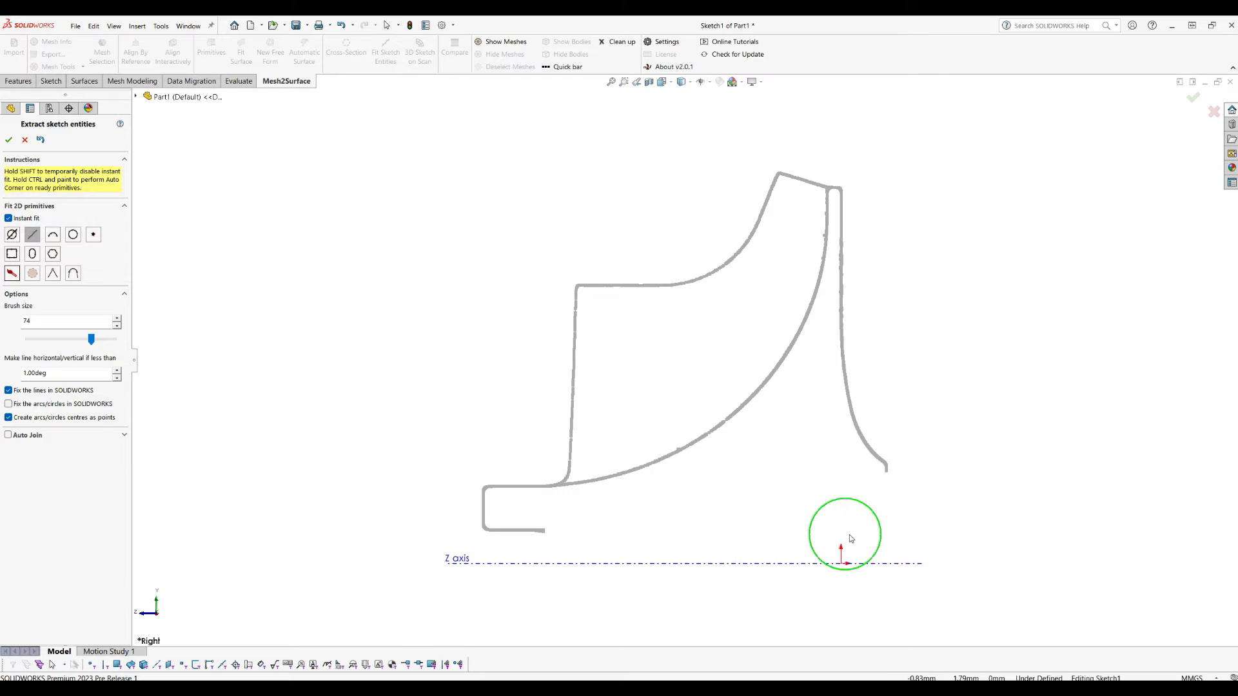
pyautogui.scroll(-2, 819, 532)
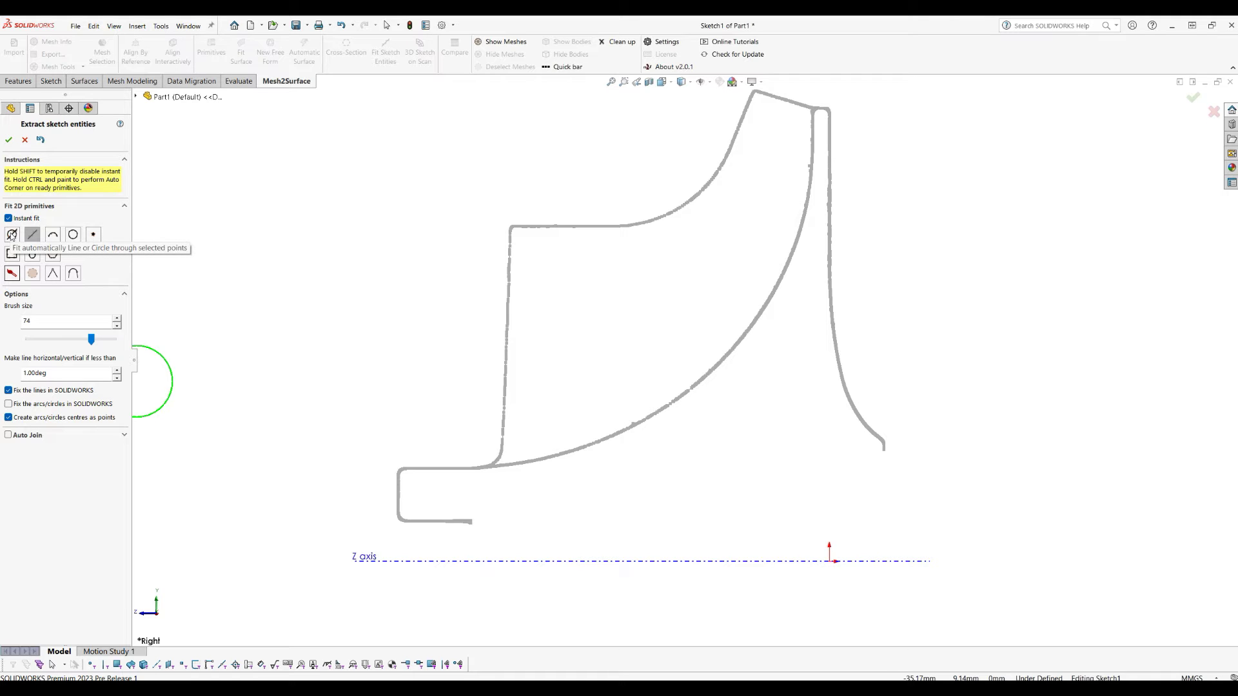
pyautogui.click(11, 236)
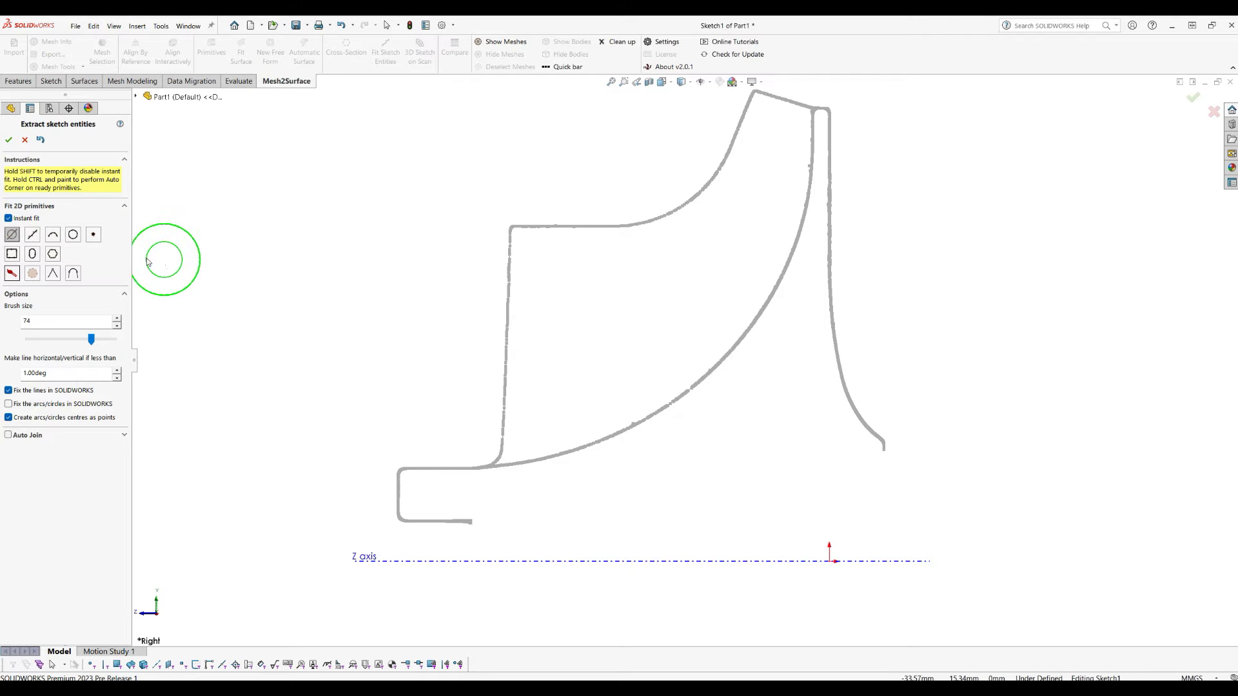
pyautogui.scroll(-1, 465, 532)
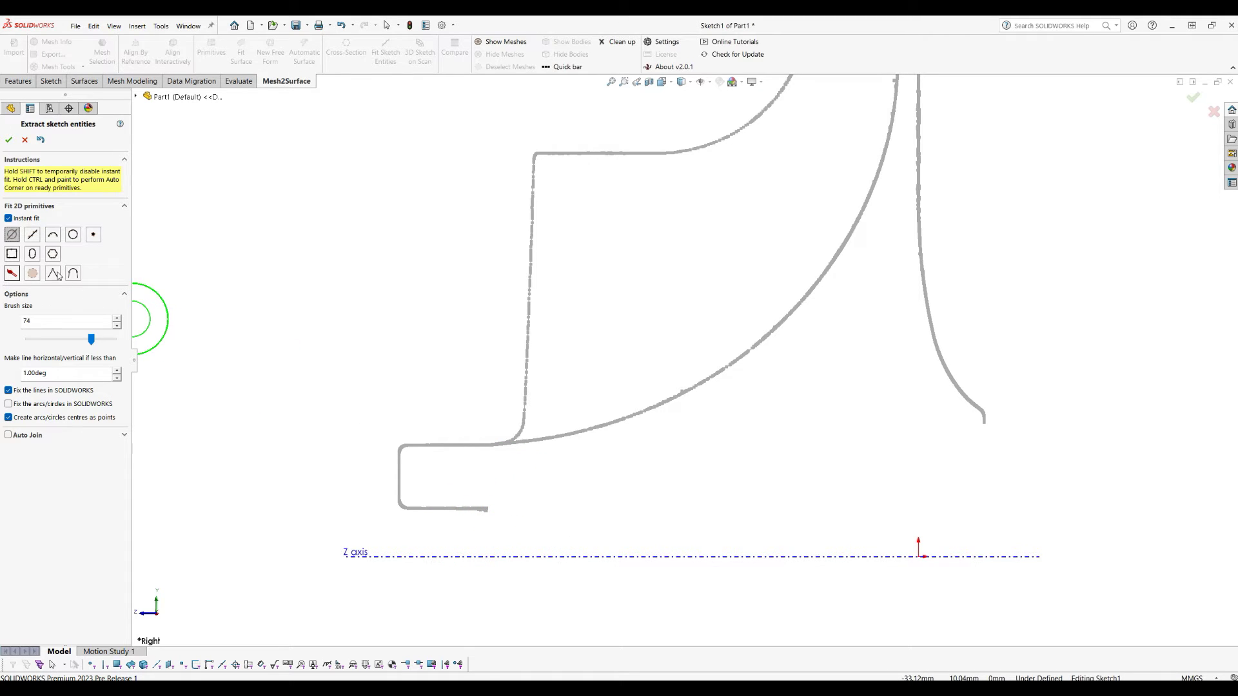
pyautogui.click(33, 236)
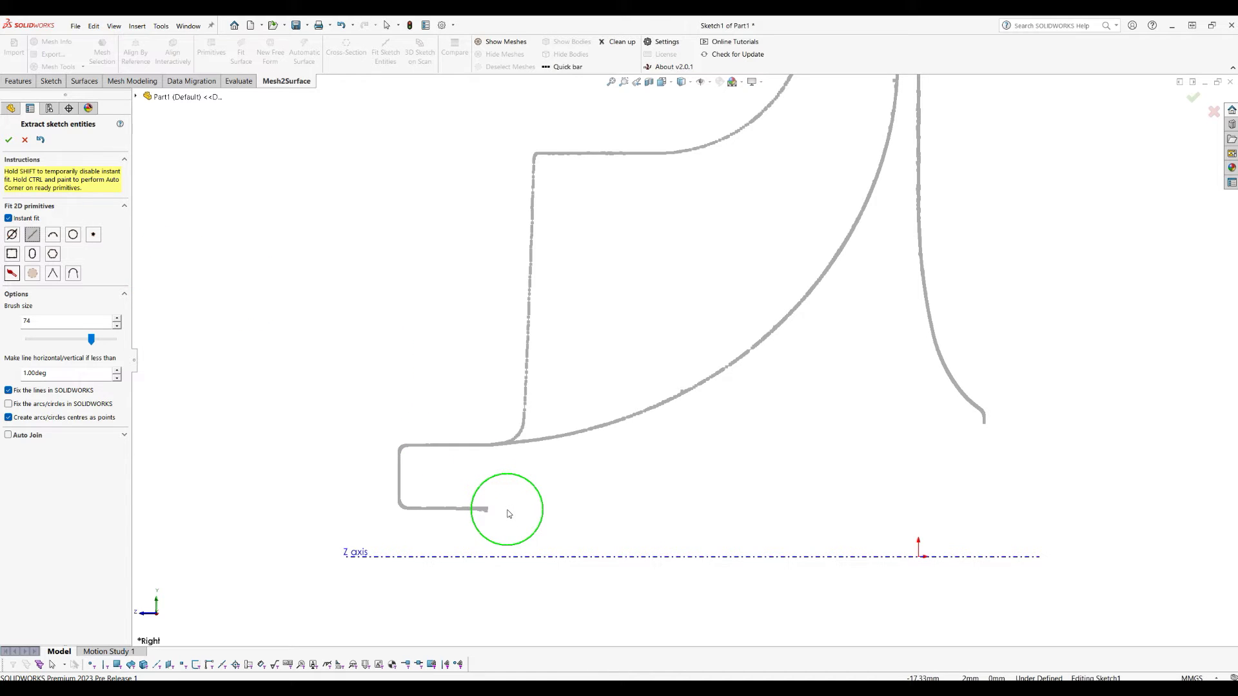
# Try fitting a line to the long, nearly vertical blade edge of the section, and undo it.
pyautogui.moveTo(525, 362); pyautogui.dragTo(532, 219)
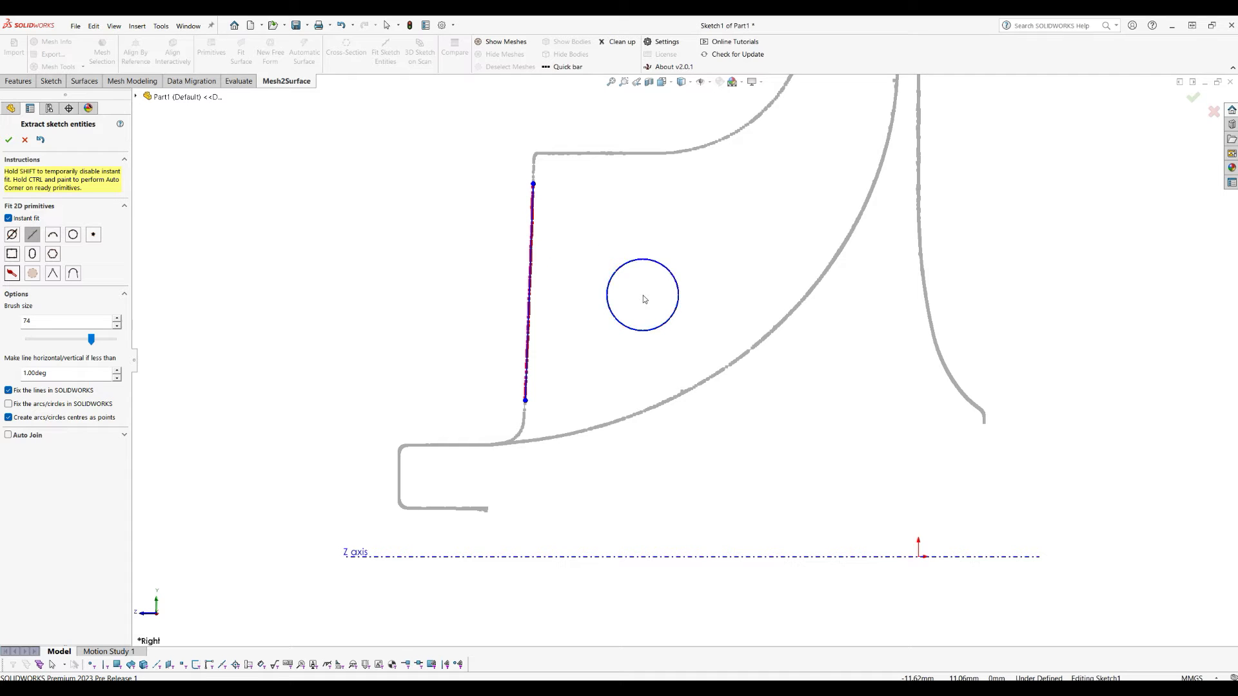
pyautogui.hotkey('ctrl', 'z')
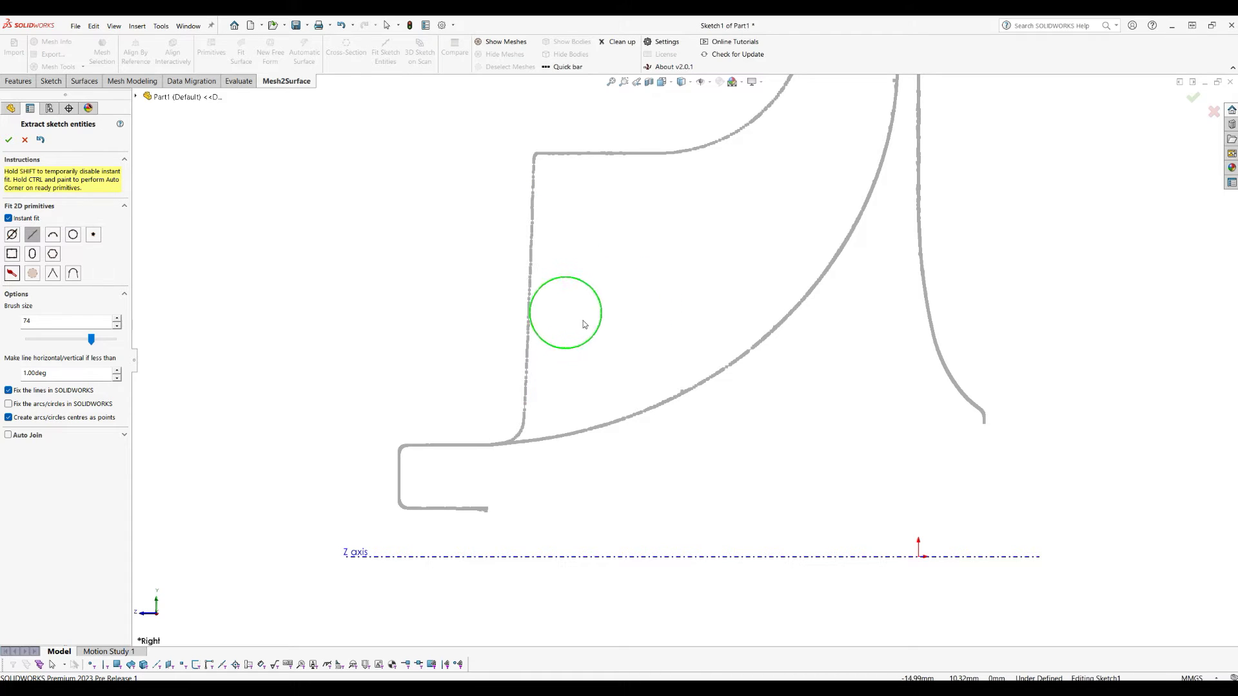
pyautogui.scroll(1, 661, 482)
pyautogui.scroll(1, 768, 423)
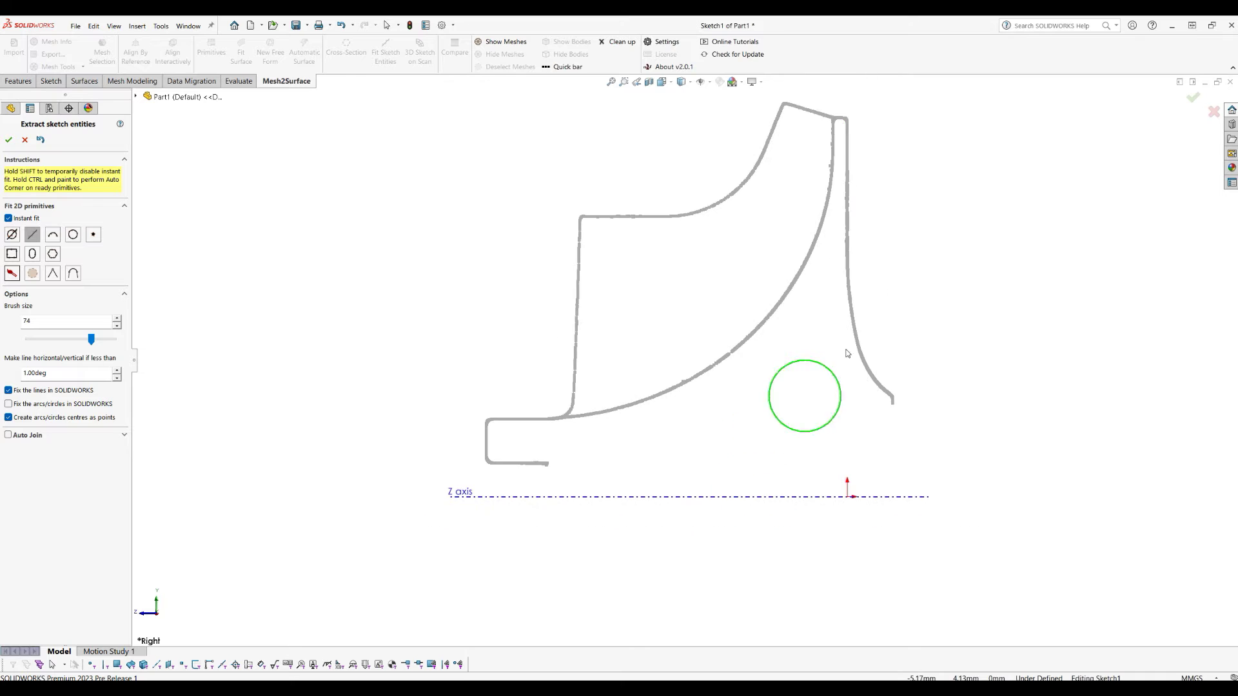
# Fit lines to the bore side, end face and outer side of the hub's narrow end nearest the Z axis.
pyautogui.scroll(-2, 573, 491)
pyautogui.moveTo(583, 451)
pyautogui.mouseDown()
pyautogui.moveTo(521, 450)
pyautogui.moveTo(682, 470)
pyautogui.moveTo(501, 445)
pyautogui.moveTo(533, 447)
pyautogui.mouseUp()
pyautogui.scroll(-1, 477, 429)
pyautogui.scroll(-1, 477, 428)
pyautogui.scroll(-1, 480, 403)
pyautogui.moveTo(483, 387); pyautogui.dragTo(477, 384)
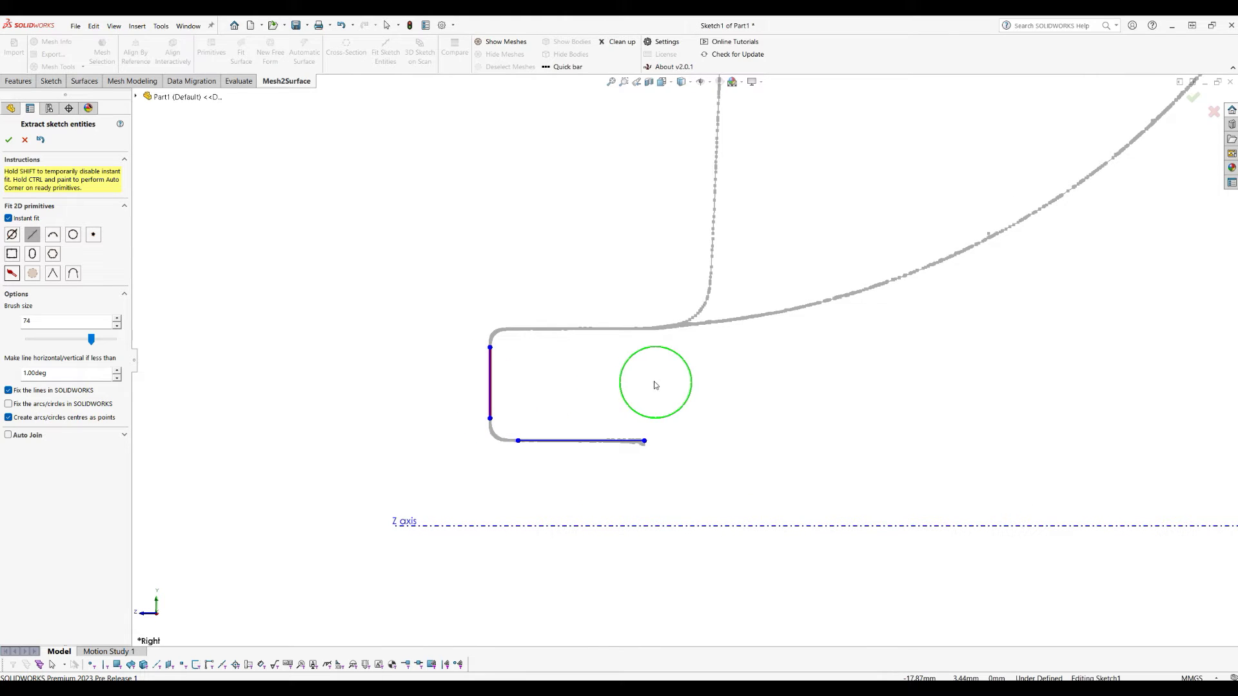
pyautogui.moveTo(611, 351); pyautogui.dragTo(545, 349)
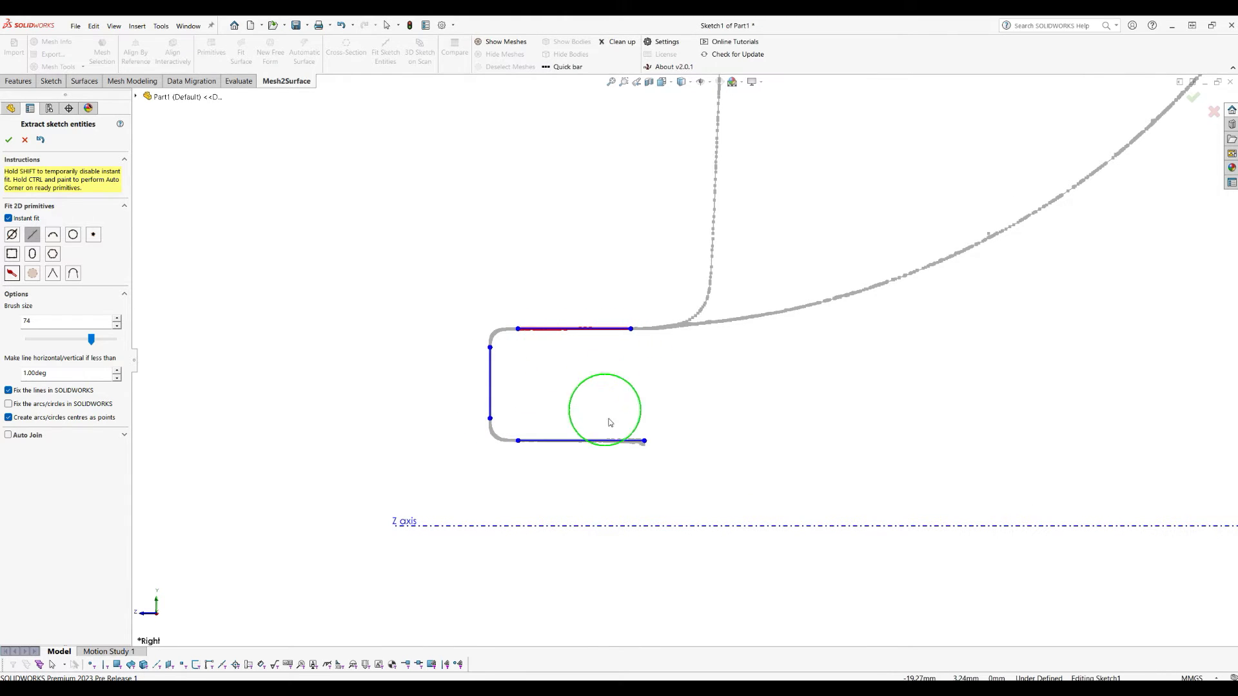
# Fit lines to the front face, back face and outer rim edge of the thin backplate at the section's largest radius.
pyautogui.press('f')
pyautogui.scroll(-2, 959, 110)
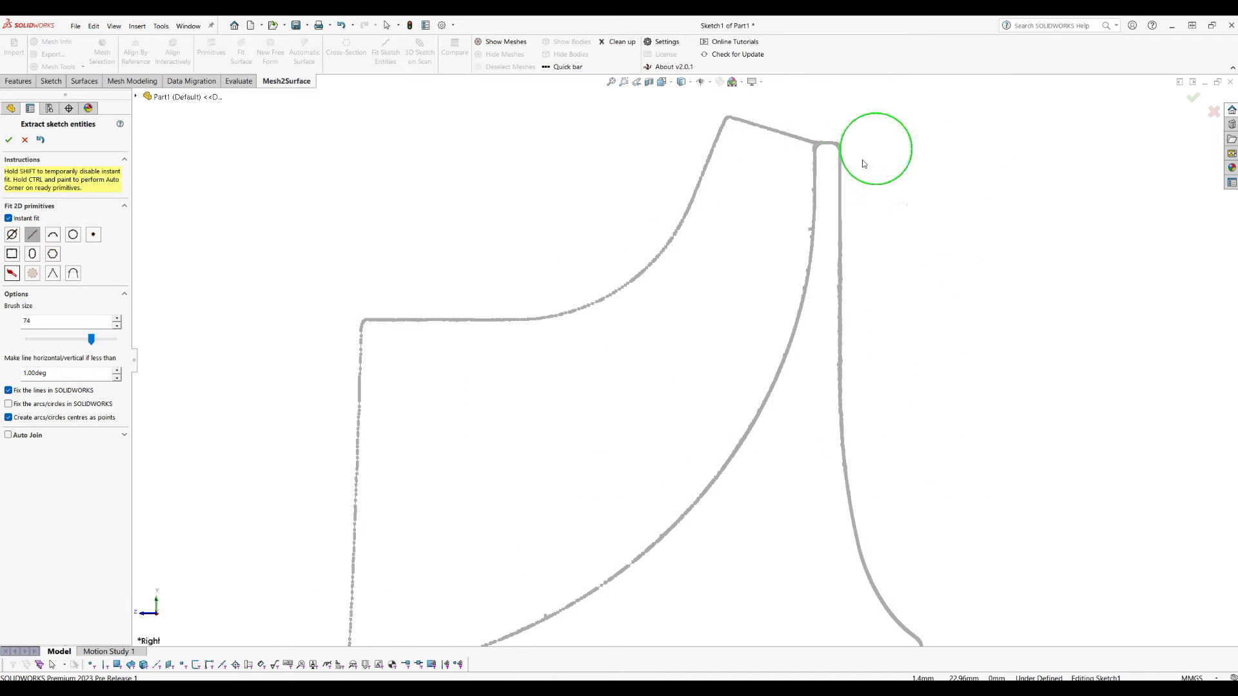
pyautogui.moveTo(798, 191); pyautogui.dragTo(793, 210)
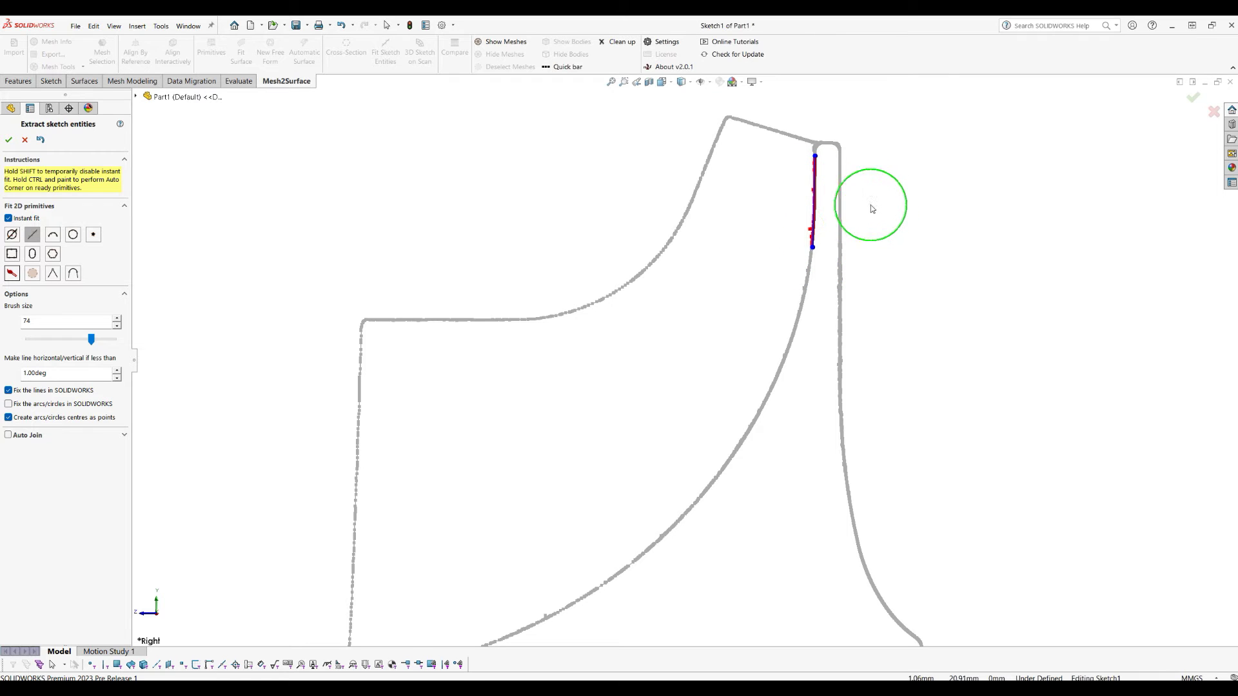
pyautogui.moveTo(862, 187); pyautogui.dragTo(873, 335)
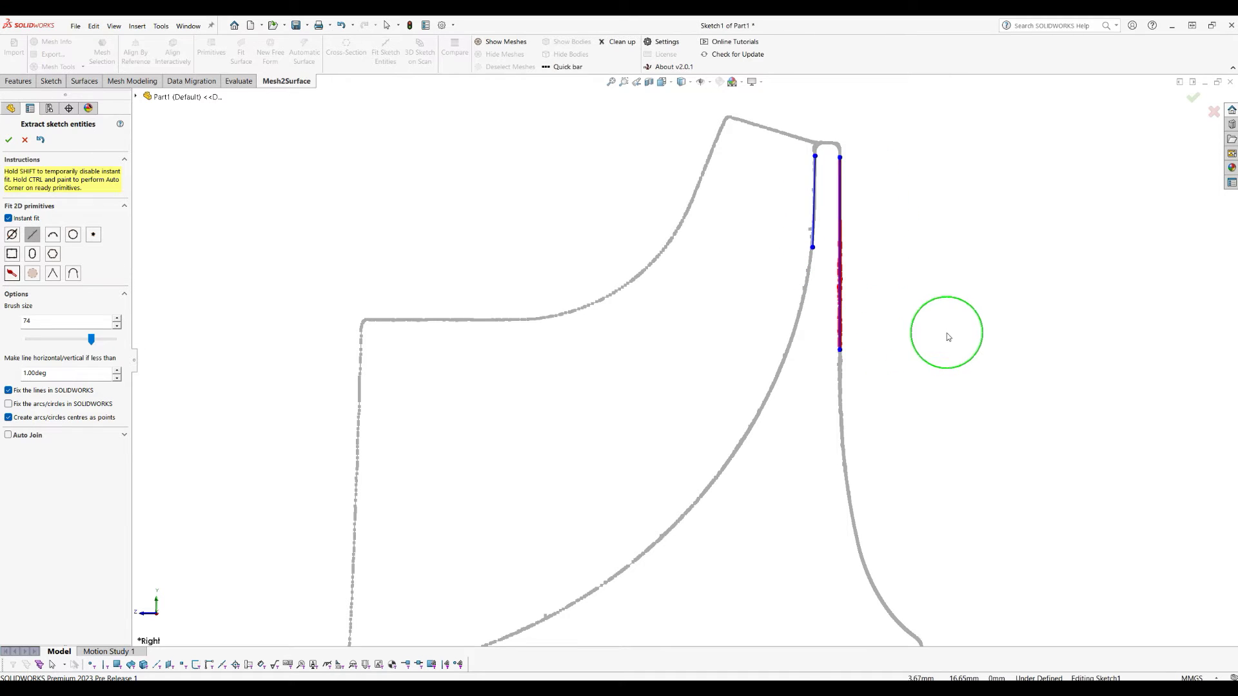
pyautogui.scroll(-3, 842, 131)
pyautogui.scroll(-4, 761, 207)
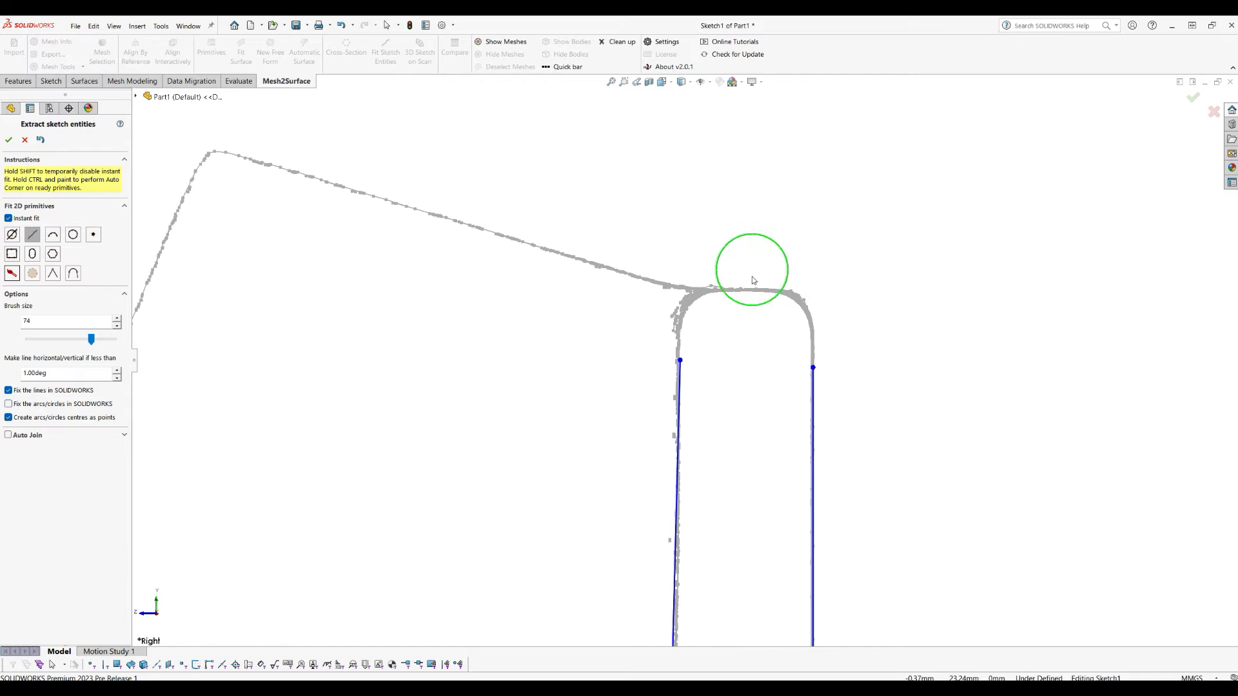
pyautogui.moveTo(746, 290); pyautogui.dragTo(750, 295)
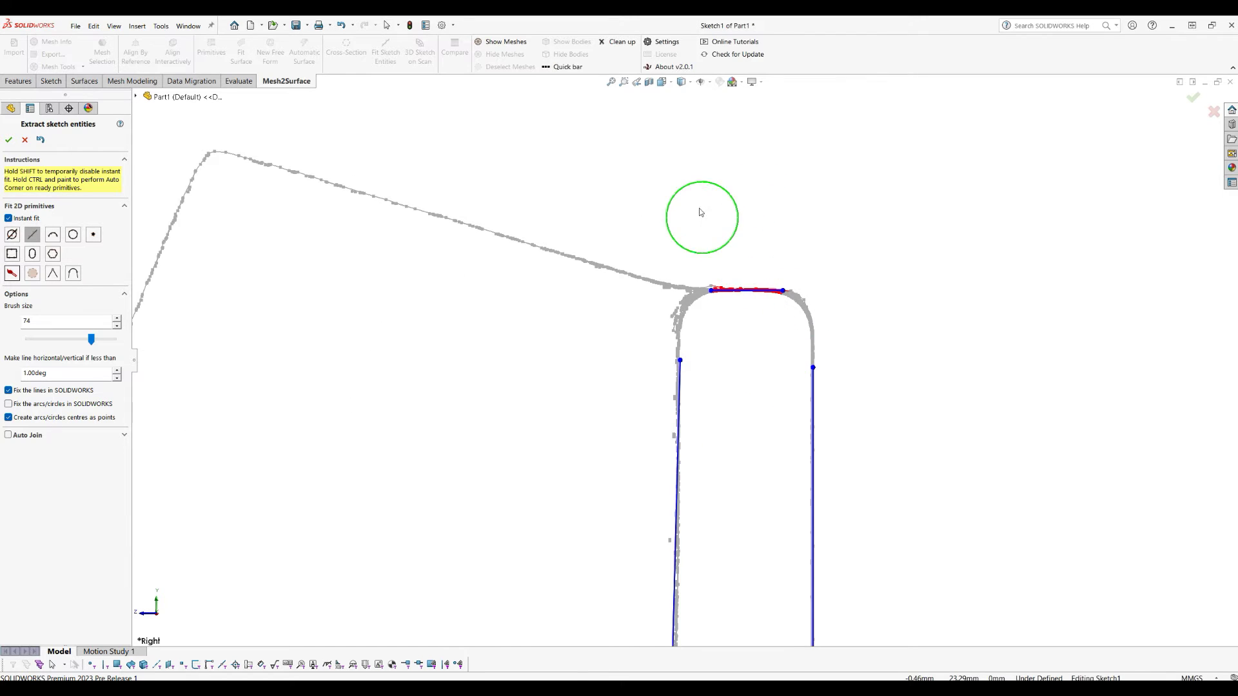
pyautogui.scroll(4, 699, 205)
pyautogui.scroll(4, 813, 307)
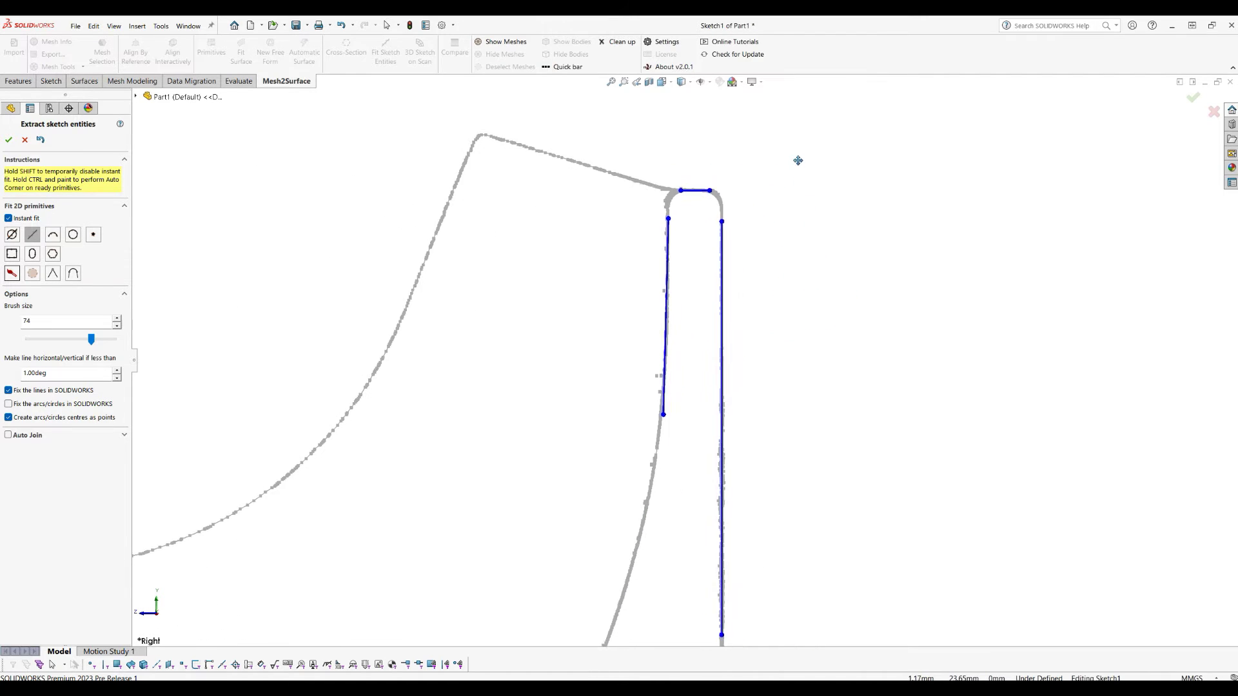
# Fit a line to the short end face of the hub's wide end, behind the backplate.
pyautogui.scroll(2, 719, 360)
pyautogui.keyDown('ctrl'); pyautogui.moveTo(777, 345); pyautogui.dragTo(837, 221, button='middle'); pyautogui.keyUp('ctrl')
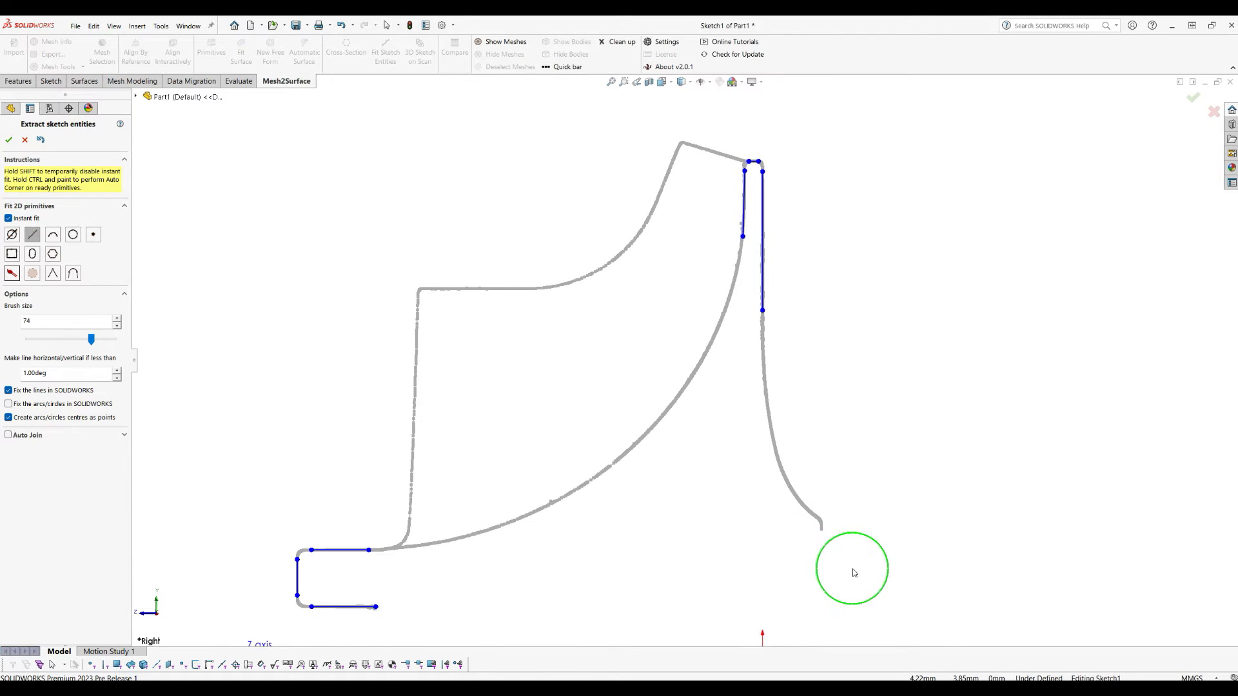
pyautogui.scroll(-3, 855, 572)
pyautogui.click(753, 408)
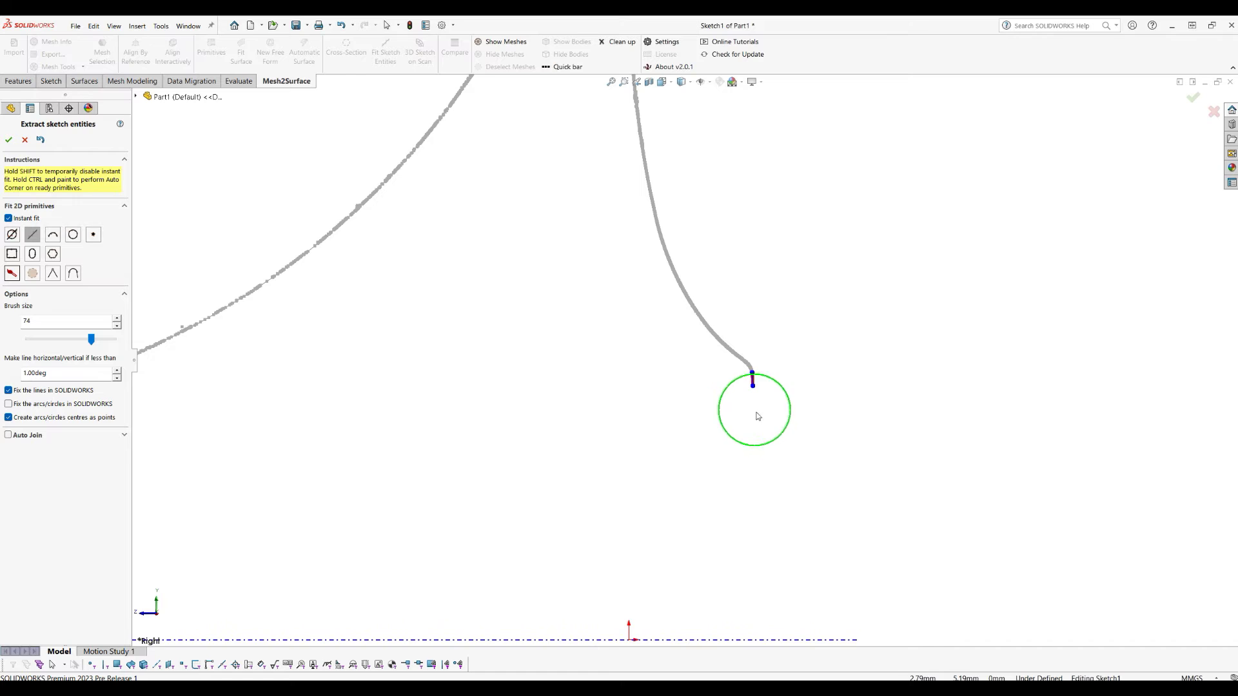
pyautogui.scroll(4, 792, 479)
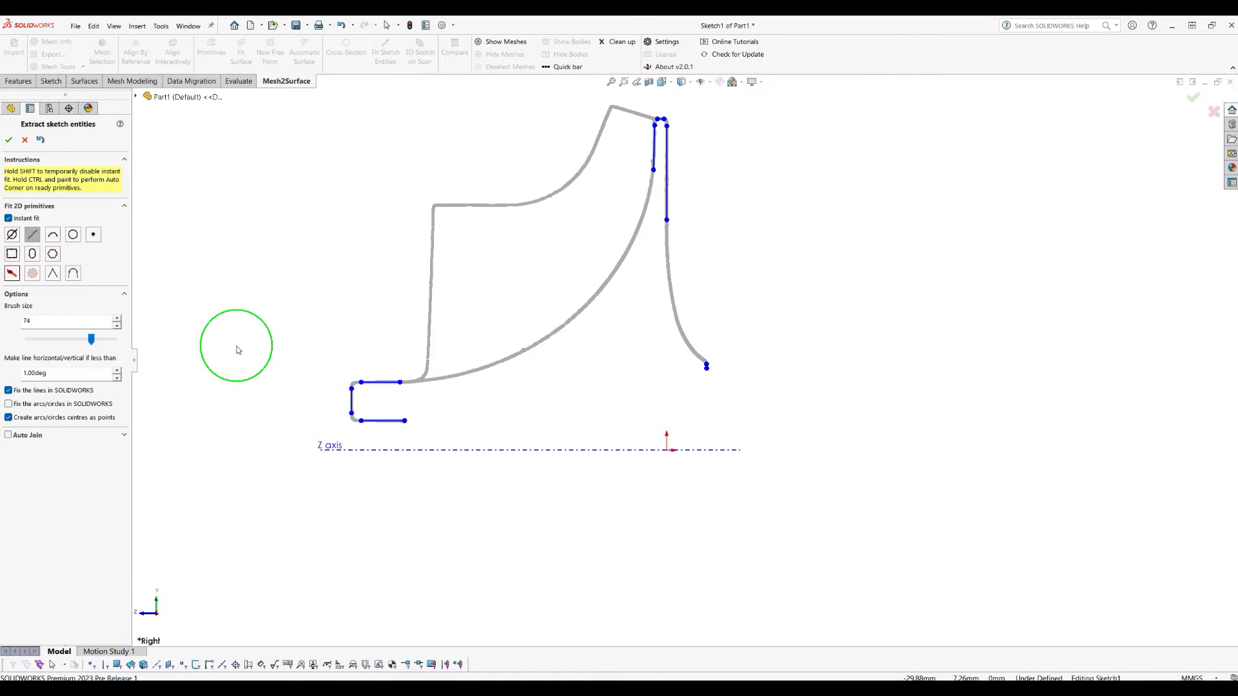
# Add automatic fillets to both corners of the hub's narrow end, between the end face and the outer and bore lines.
pyautogui.scroll(-2, 299, 389)
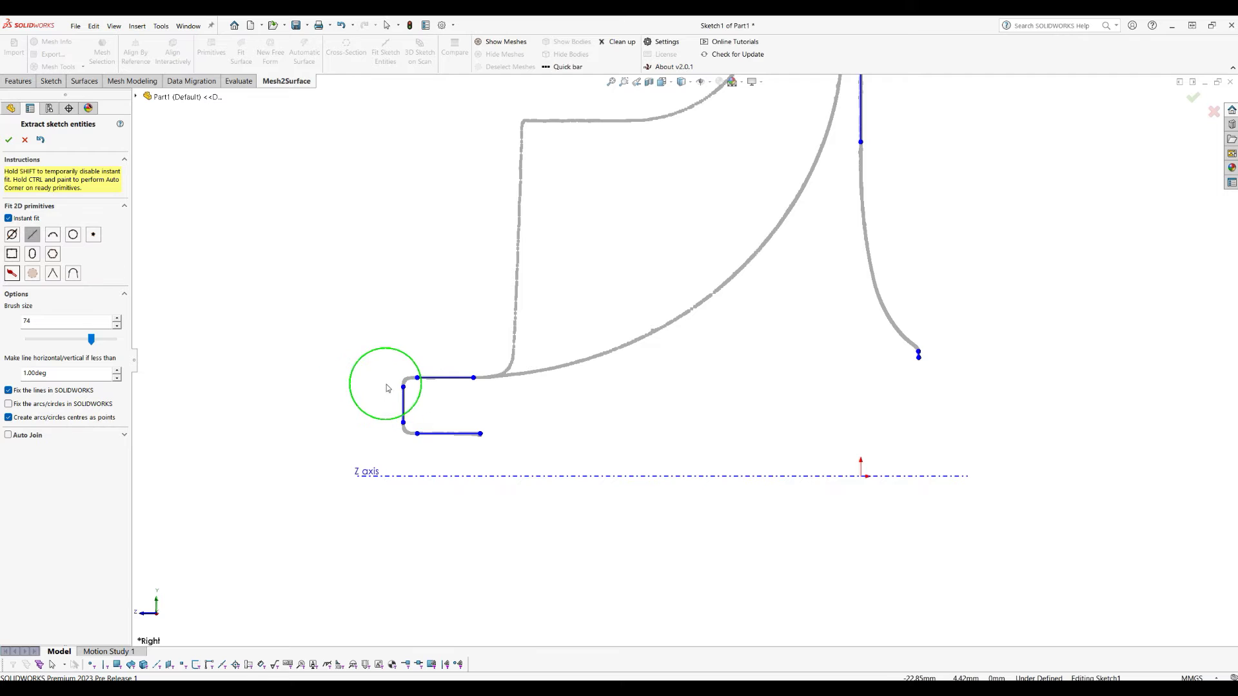
pyautogui.click(74, 274)
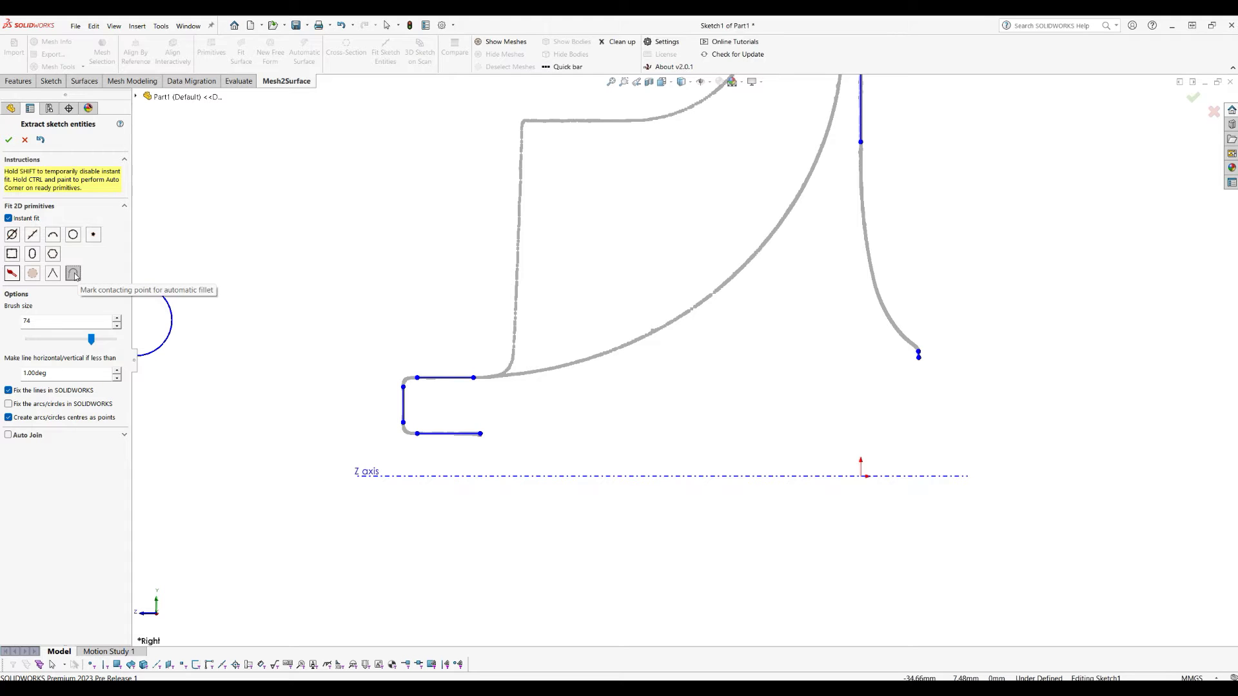
pyautogui.click(406, 374)
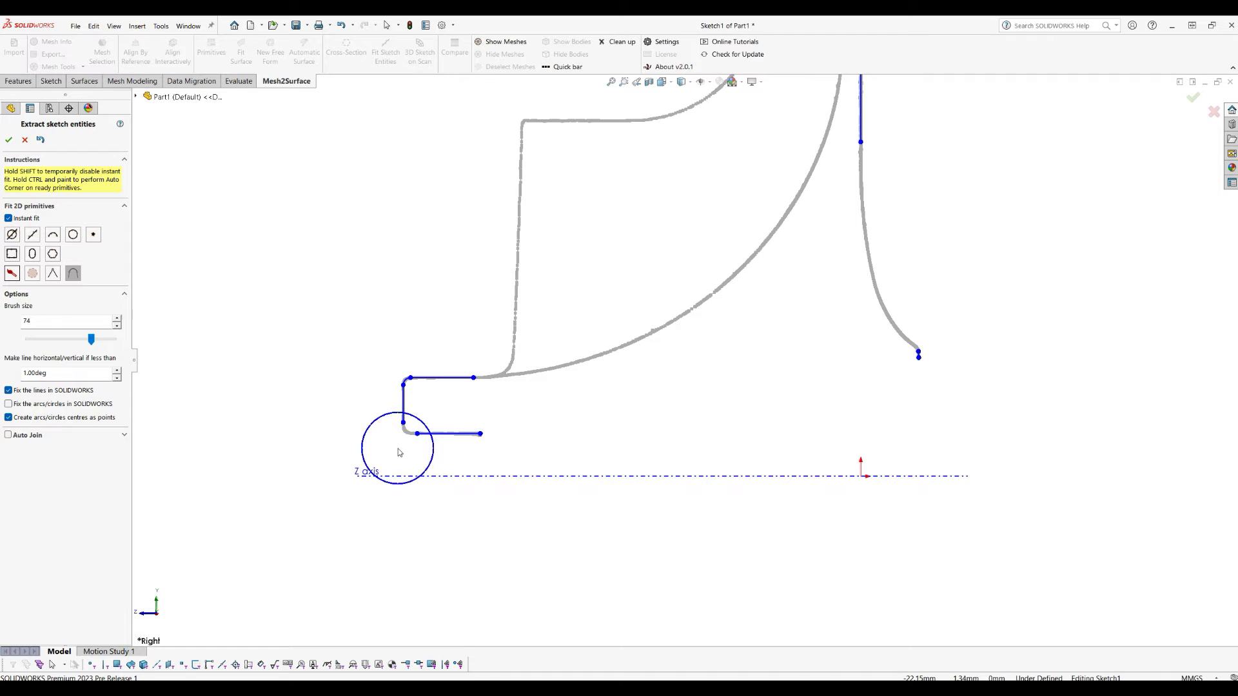
pyautogui.click(399, 454)
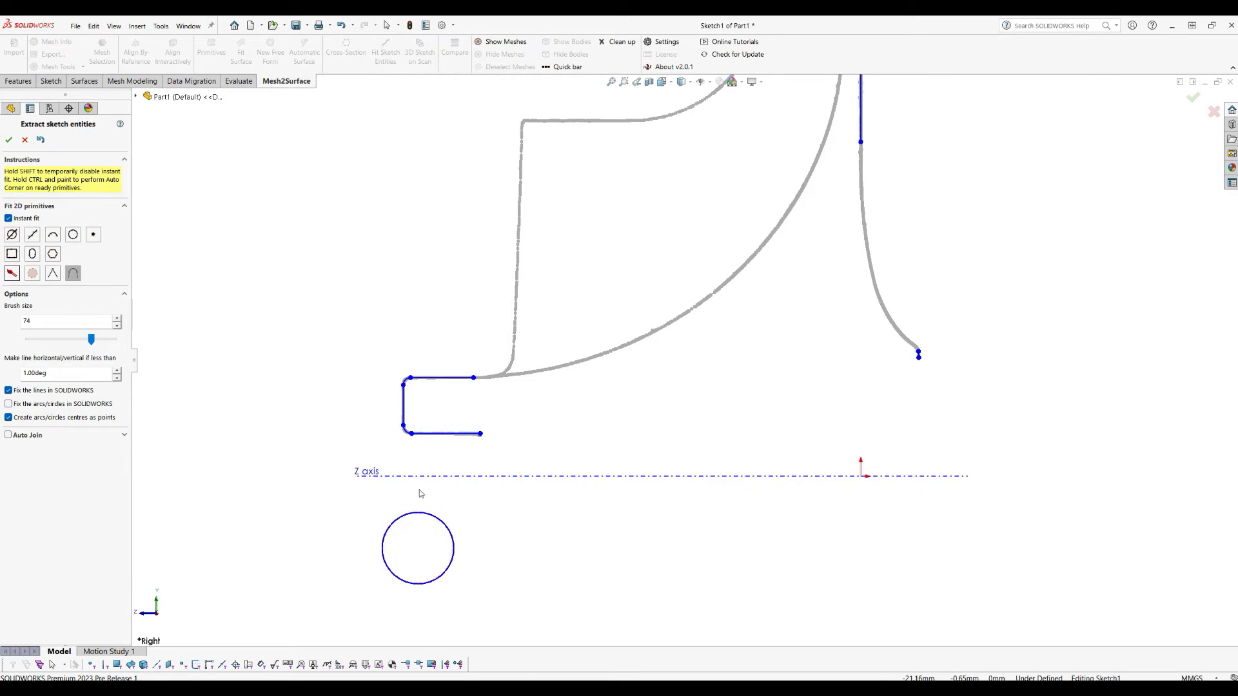
pyautogui.scroll(-2, 425, 516)
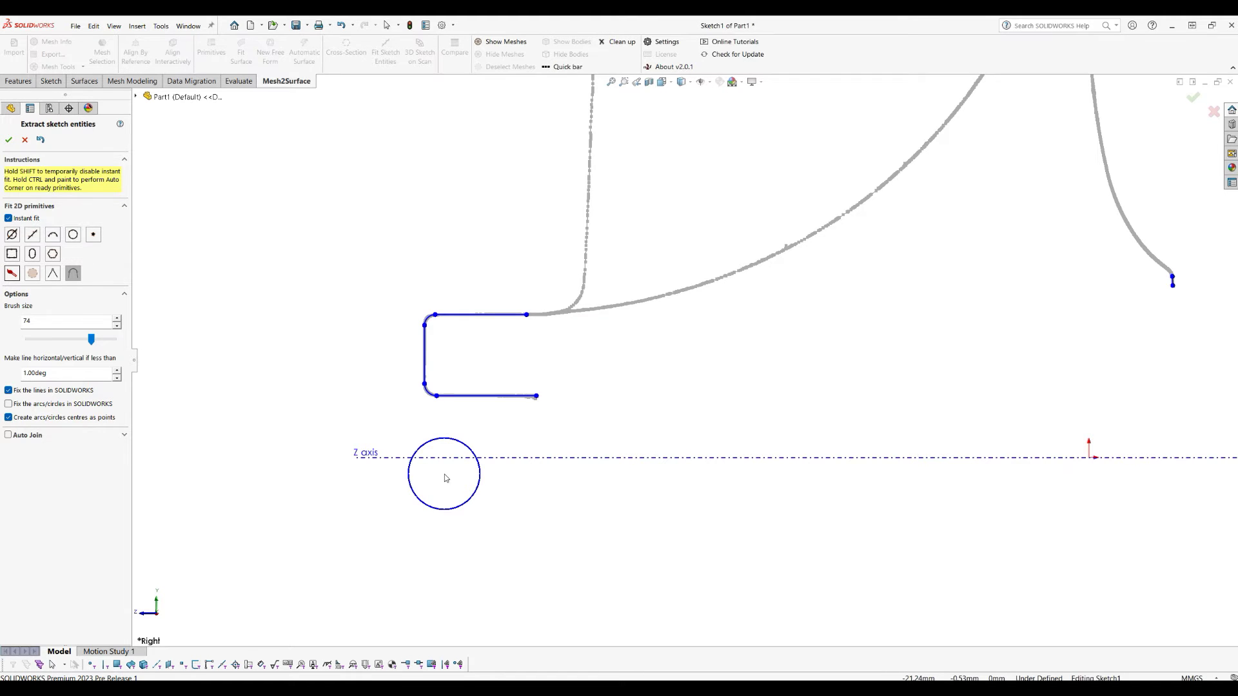
# Extend the narrow hub's outer line and the backplate's front-face line until they meet in a corner.
pyautogui.scroll(3, 528, 456)
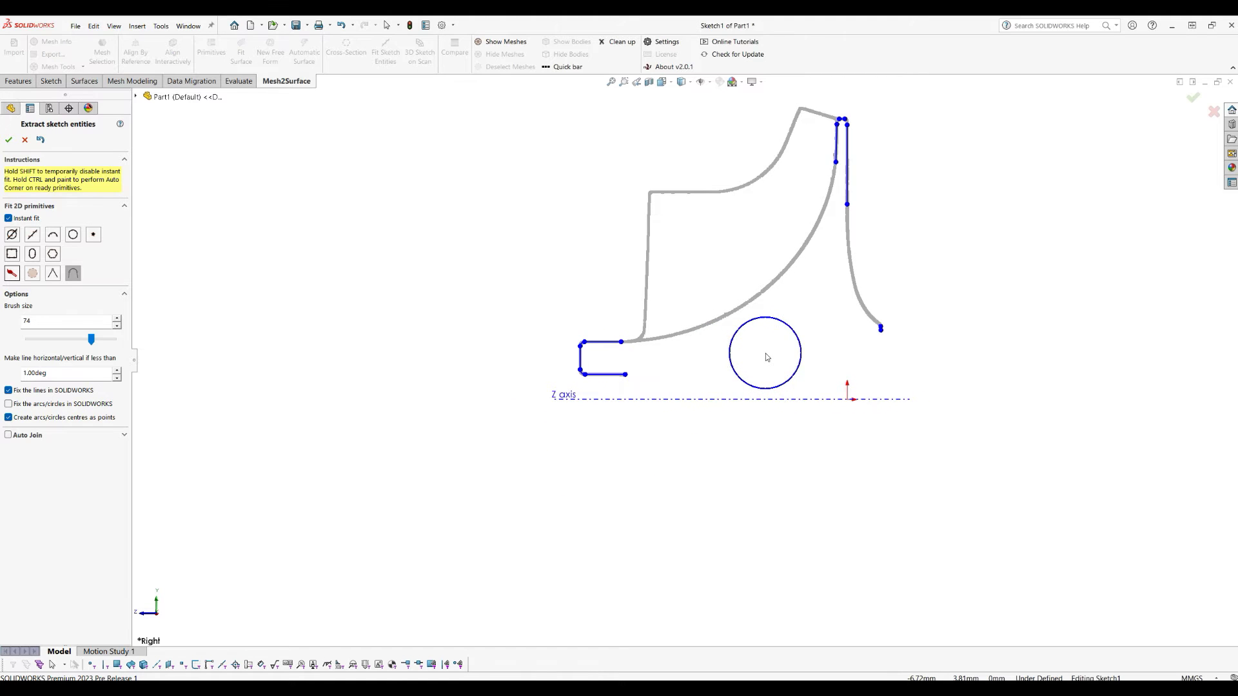
pyautogui.click(799, 171)
pyautogui.moveTo(675, 311); pyautogui.dragTo(643, 324)
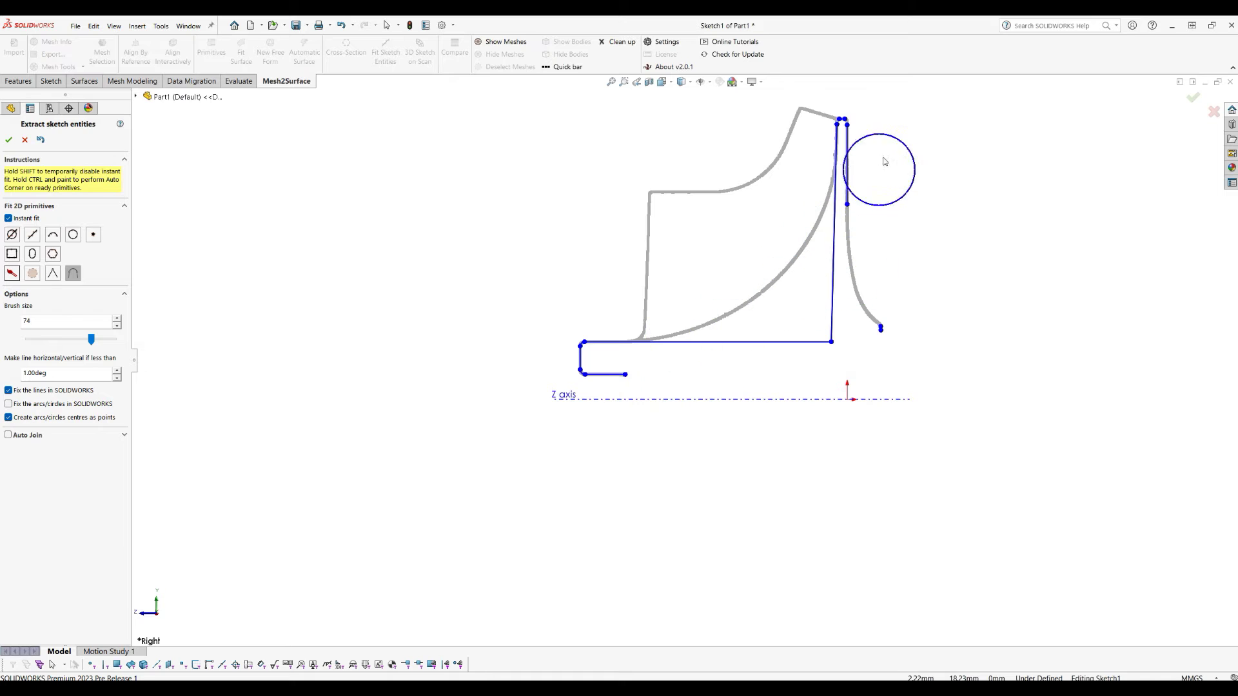
# Join the backplate's rim edge to its front and back faces with automatic sharp corners and accept the fitted sketch entities.
pyautogui.scroll(-2, 870, 129)
pyautogui.scroll(-4, 870, 129)
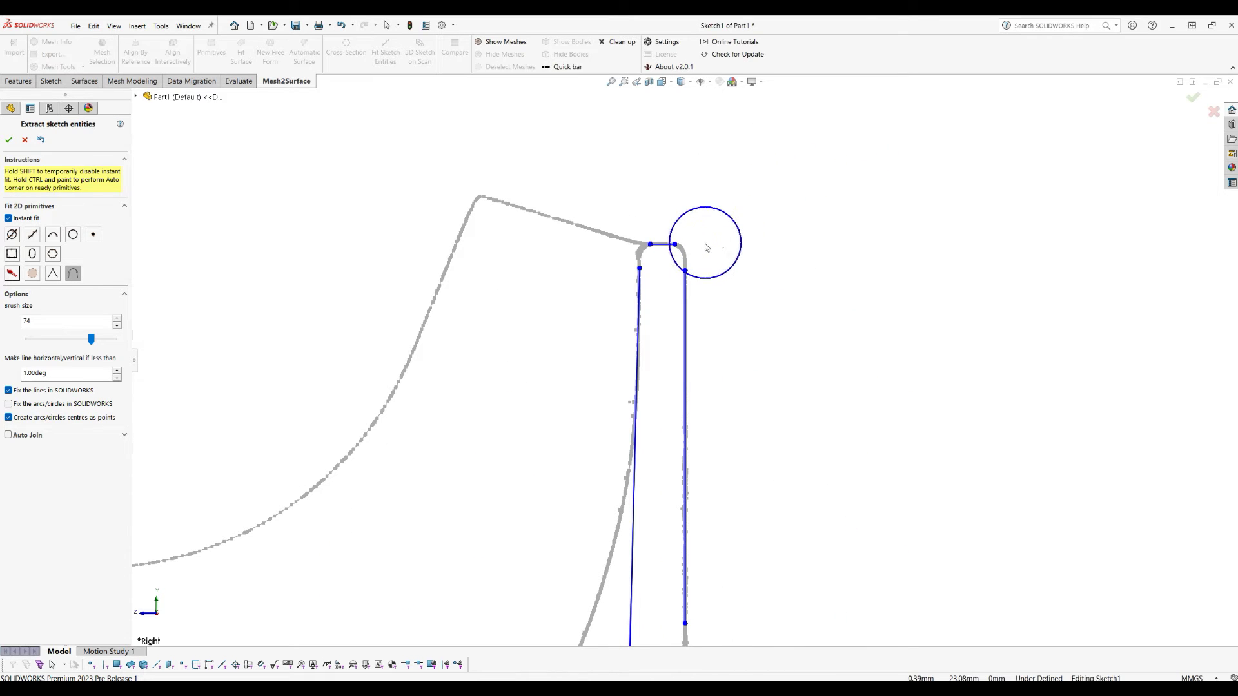
pyautogui.scroll(-3, 697, 254)
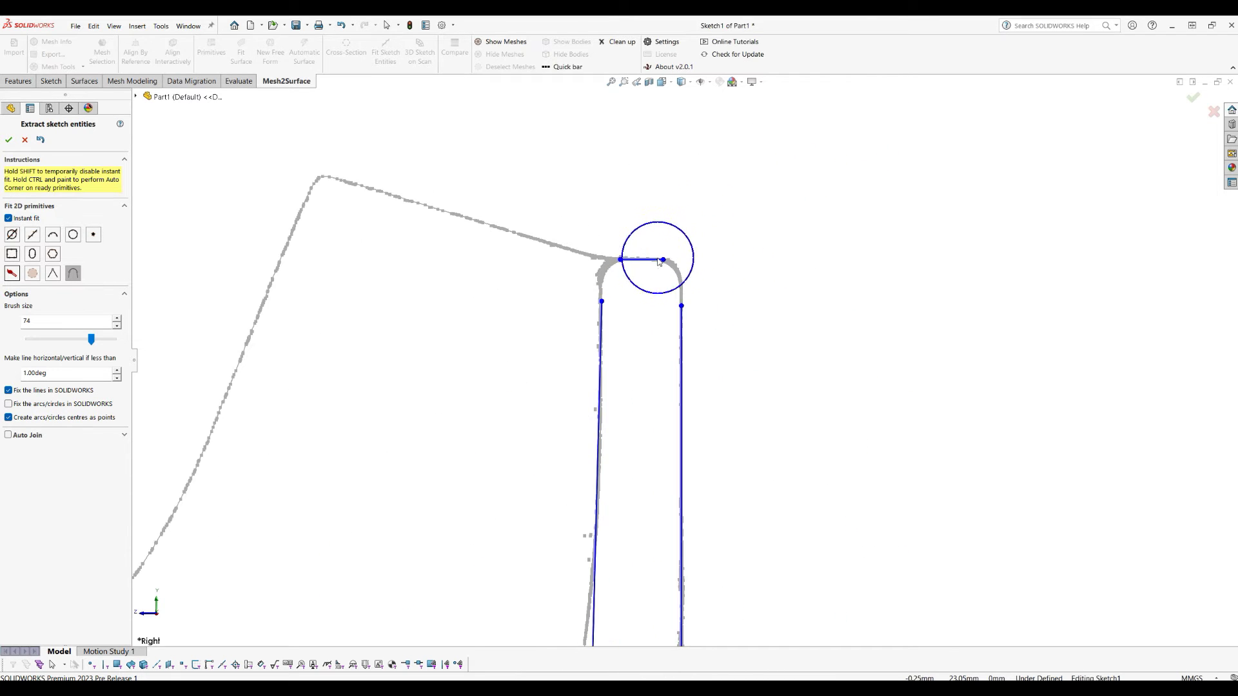
pyautogui.click(52, 275)
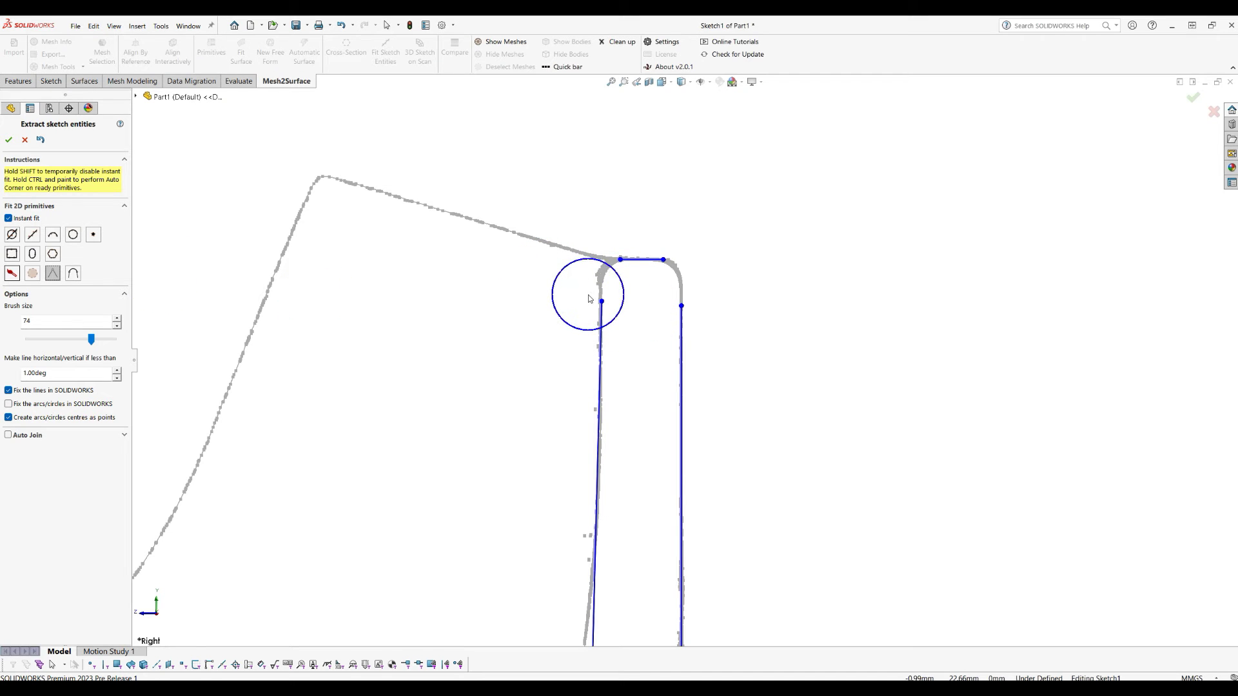
pyautogui.moveTo(589, 299)
pyautogui.mouseDown()
pyautogui.moveTo(591, 266)
pyautogui.moveTo(671, 284)
pyautogui.mouseUp()
pyautogui.scroll(6, 697, 245)
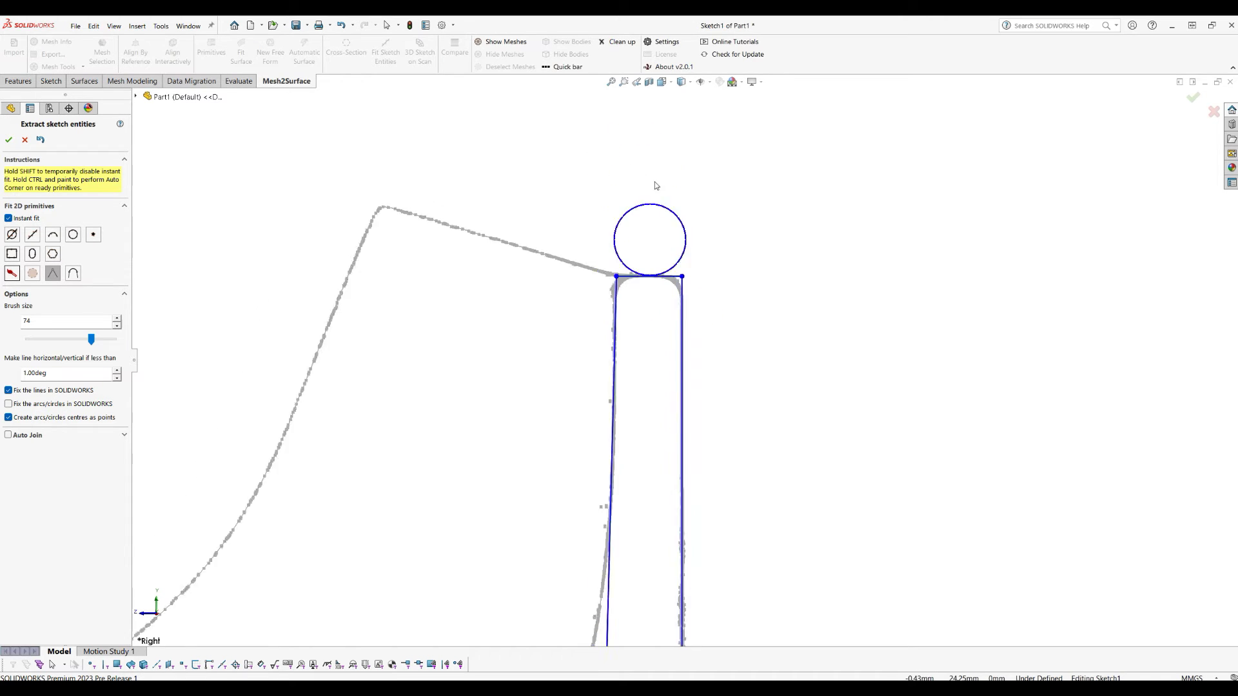
pyautogui.scroll(-8, 703, 465)
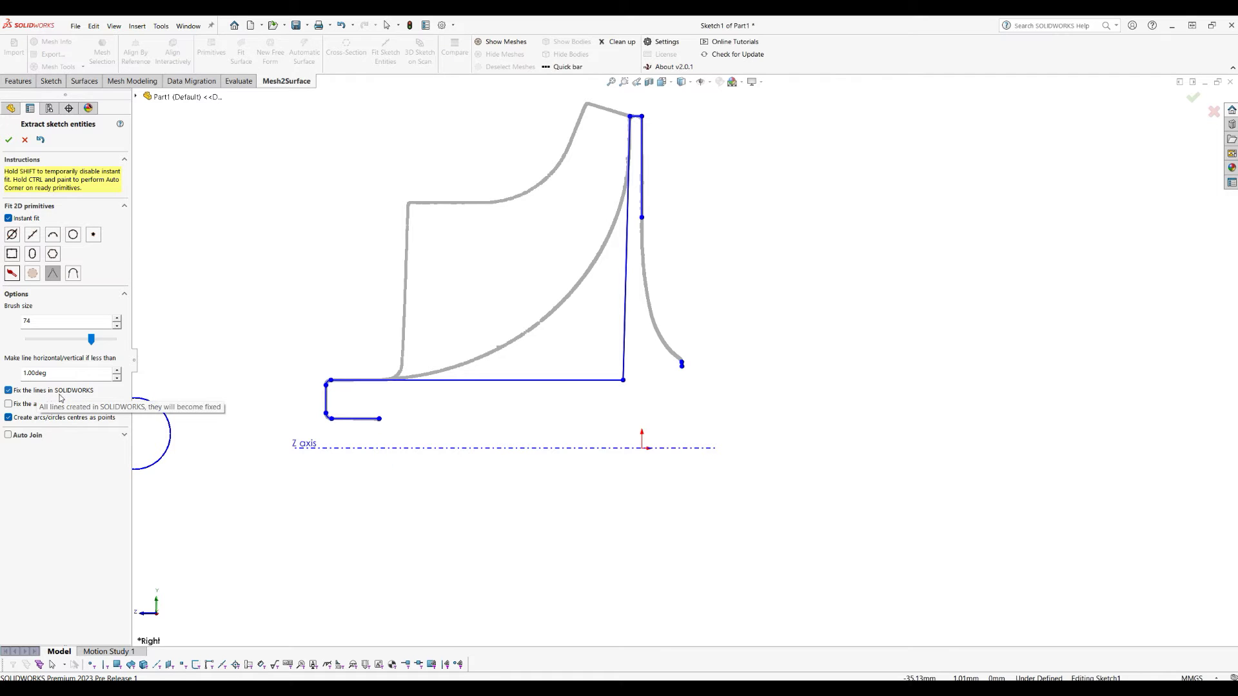
pyautogui.click(8, 139)
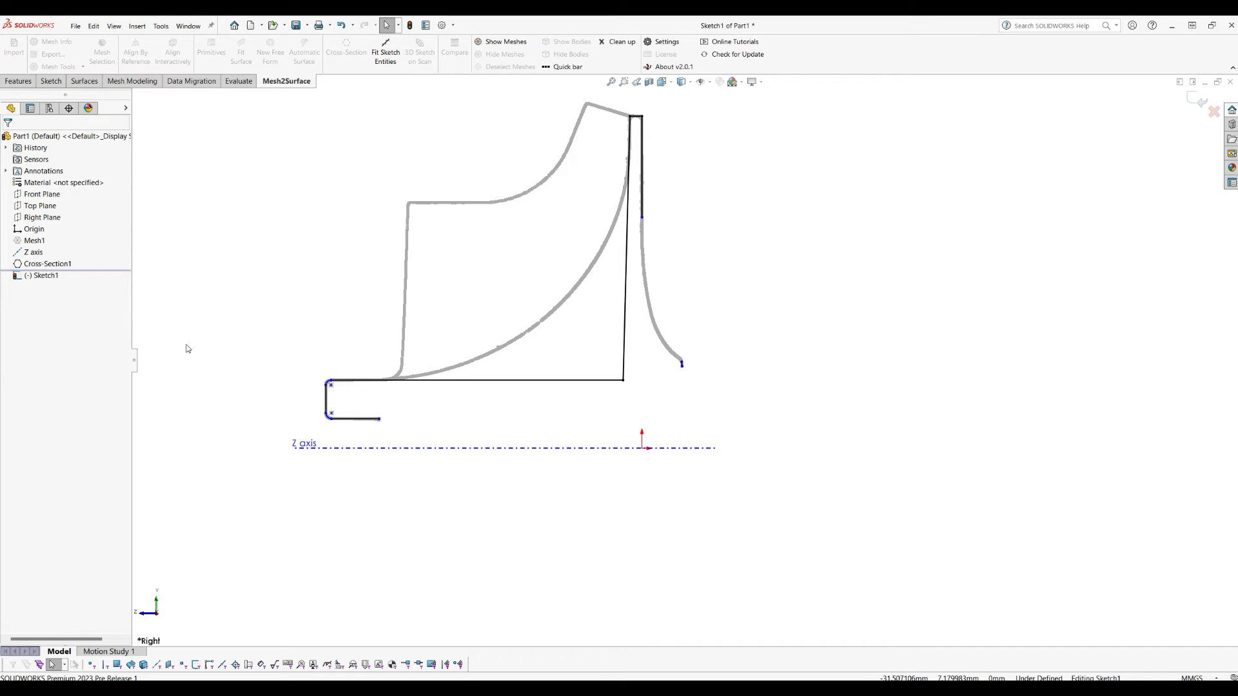
# Lengthen the bore line to the hub's wide end and stretch the short end-face line there toward the bore to about 3 mm.
pyautogui.click(378, 419)
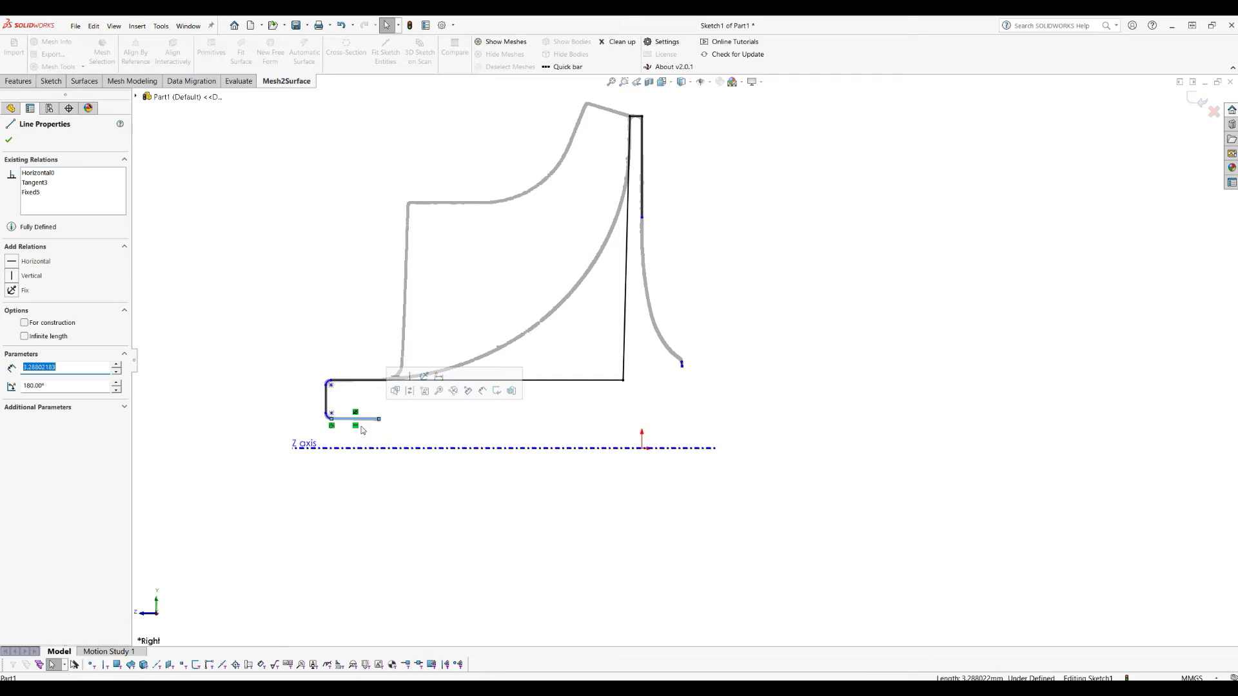
pyautogui.moveTo(379, 419); pyautogui.dragTo(422, 419)
pyautogui.moveTo(498, 429)
pyautogui.mouseDown()
pyautogui.moveTo(487, 427)
pyautogui.moveTo(681, 424)
pyautogui.mouseUp()
pyautogui.scroll(-4, 683, 422)
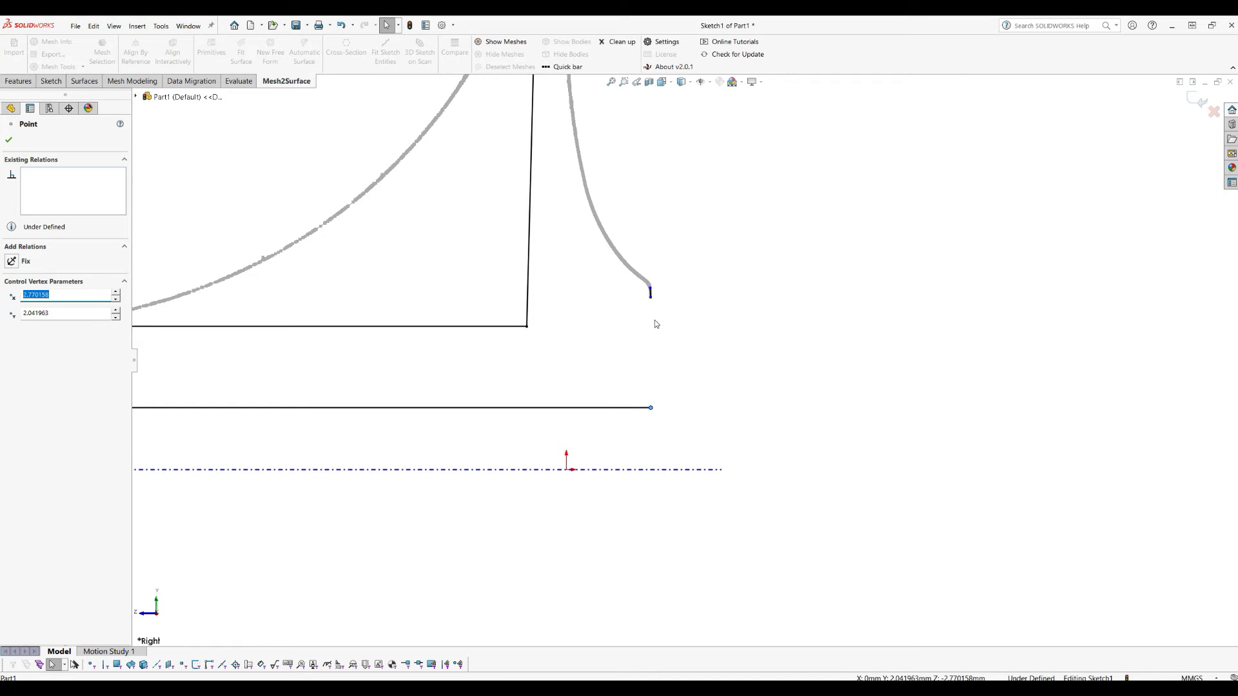
pyautogui.moveTo(651, 300); pyautogui.dragTo(651, 325)
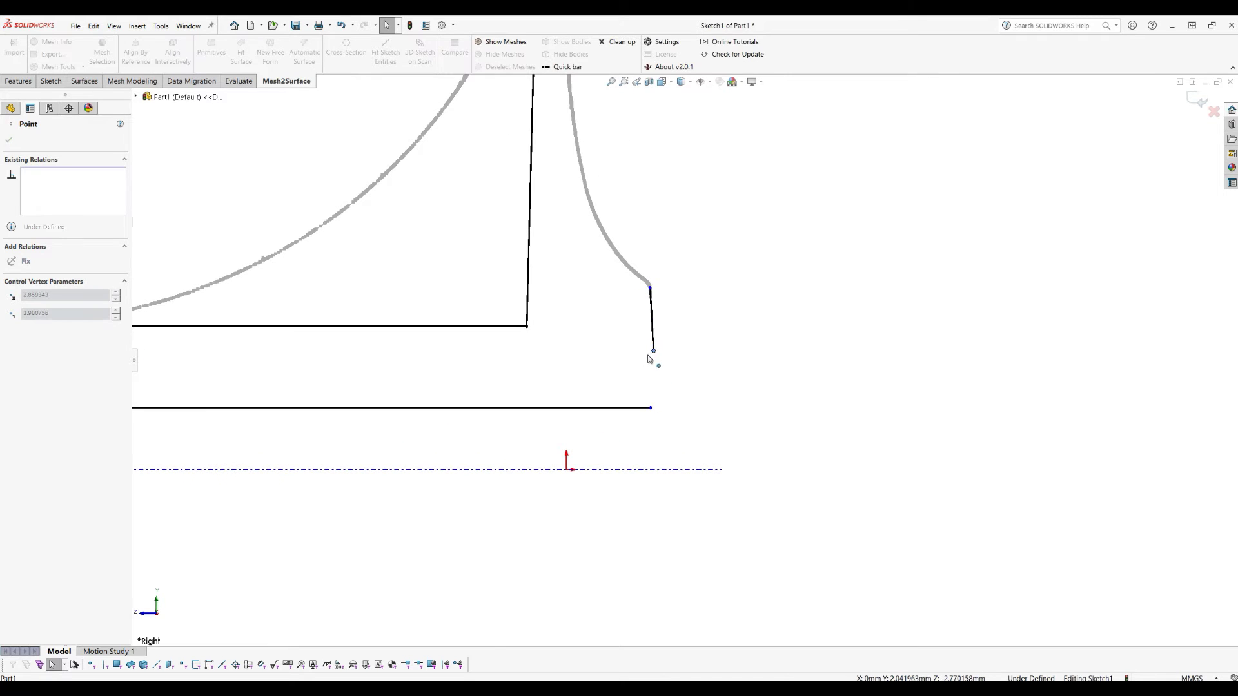
# Remove the Fixed relation from the wide end's face line, make it vertical and move it onto the scanned outline.
pyautogui.click(653, 346)
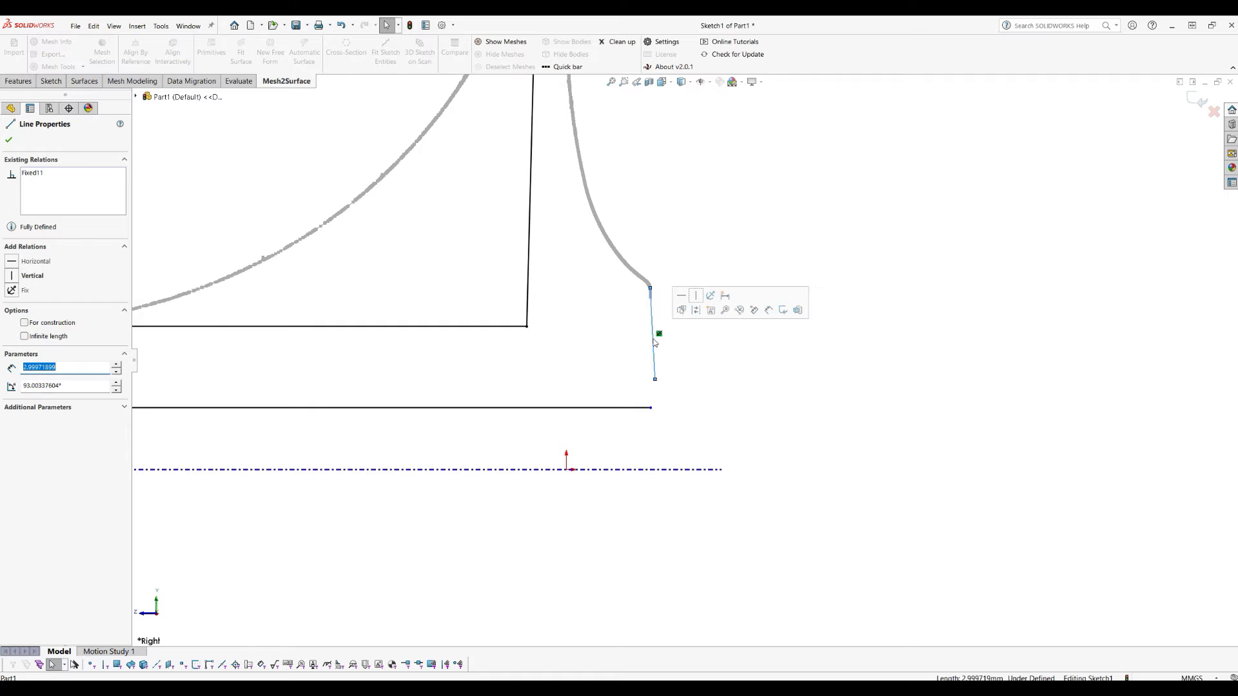
pyautogui.press('Escape')
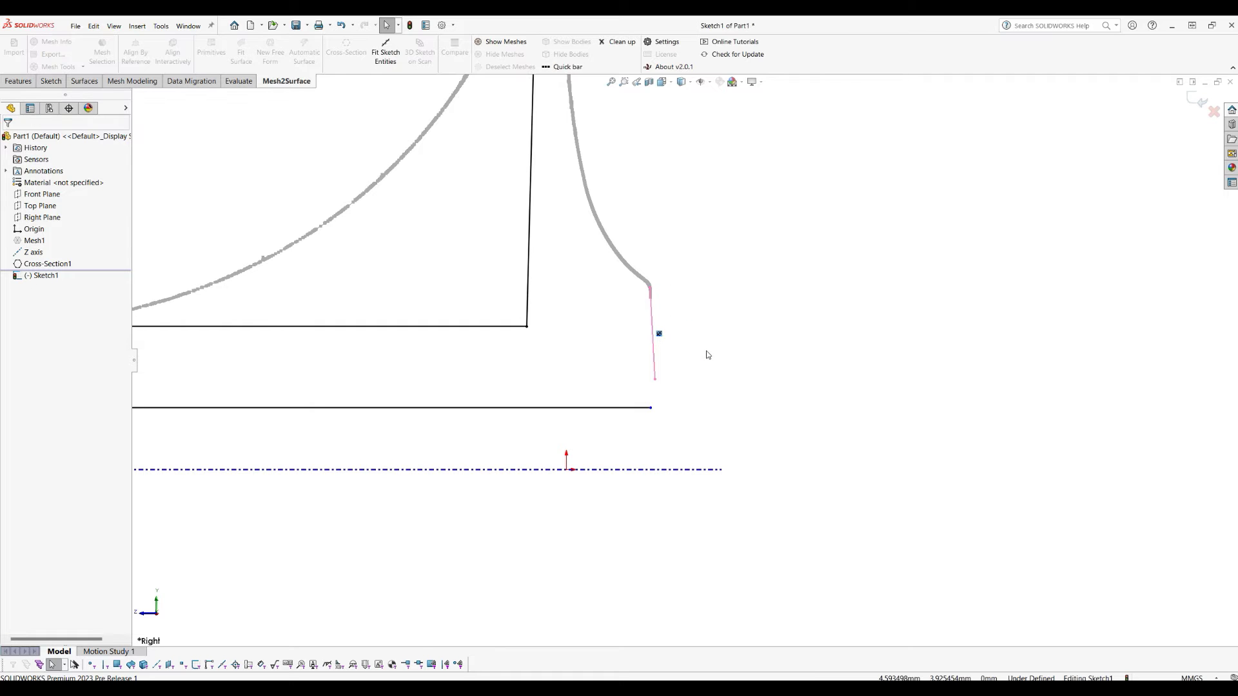
pyautogui.click(654, 347)
pyautogui.click(697, 304)
pyautogui.scroll(-2, 658, 333)
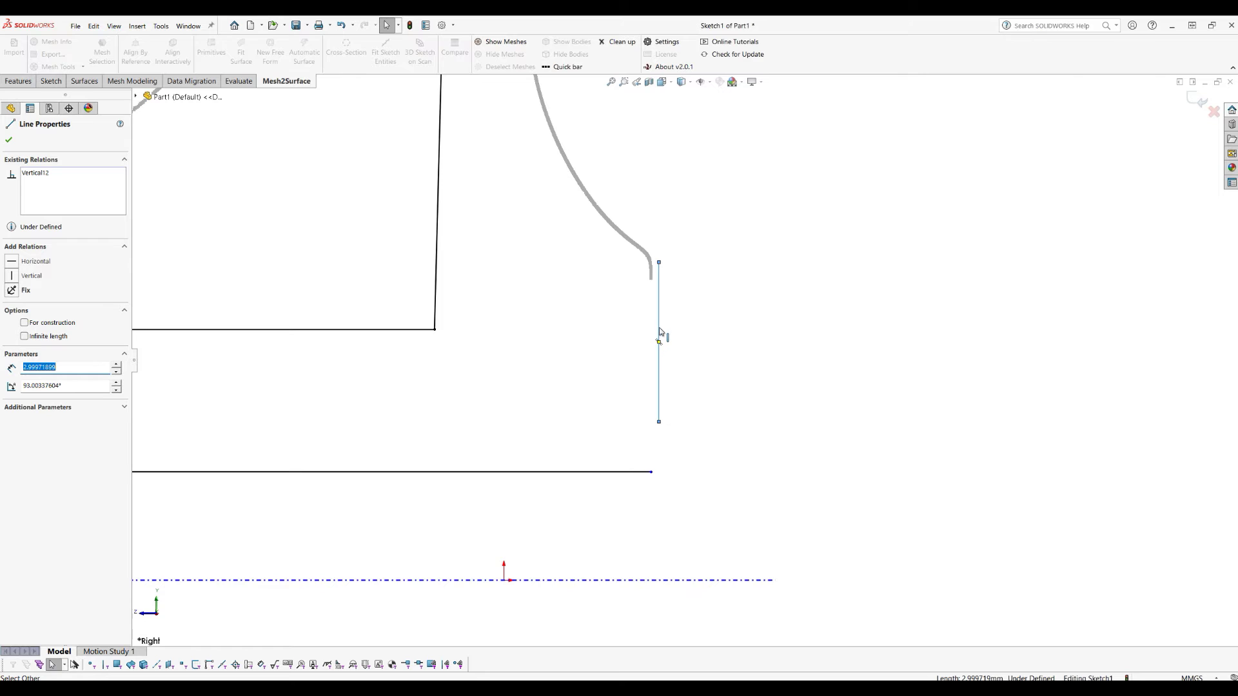
pyautogui.moveTo(656, 333); pyautogui.dragTo(652, 334)
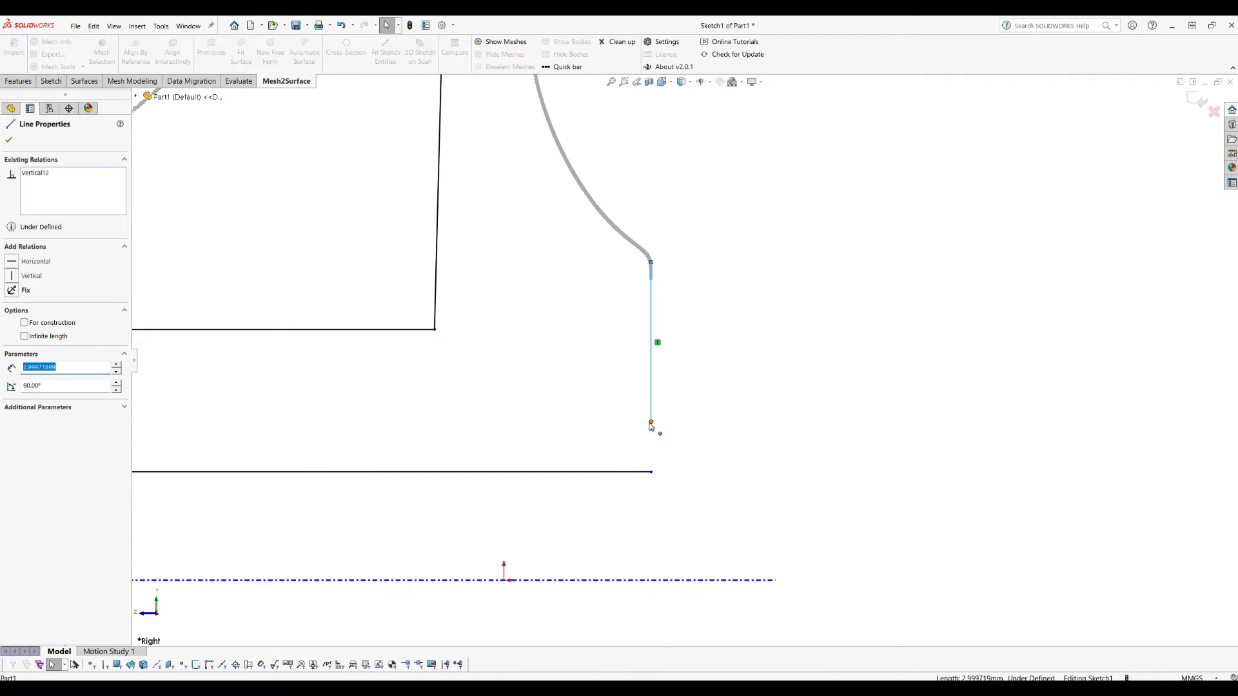
# Trim the bore line and the wide end's face line to a corner using the Corner trim option.
pyautogui.click(23, 82)
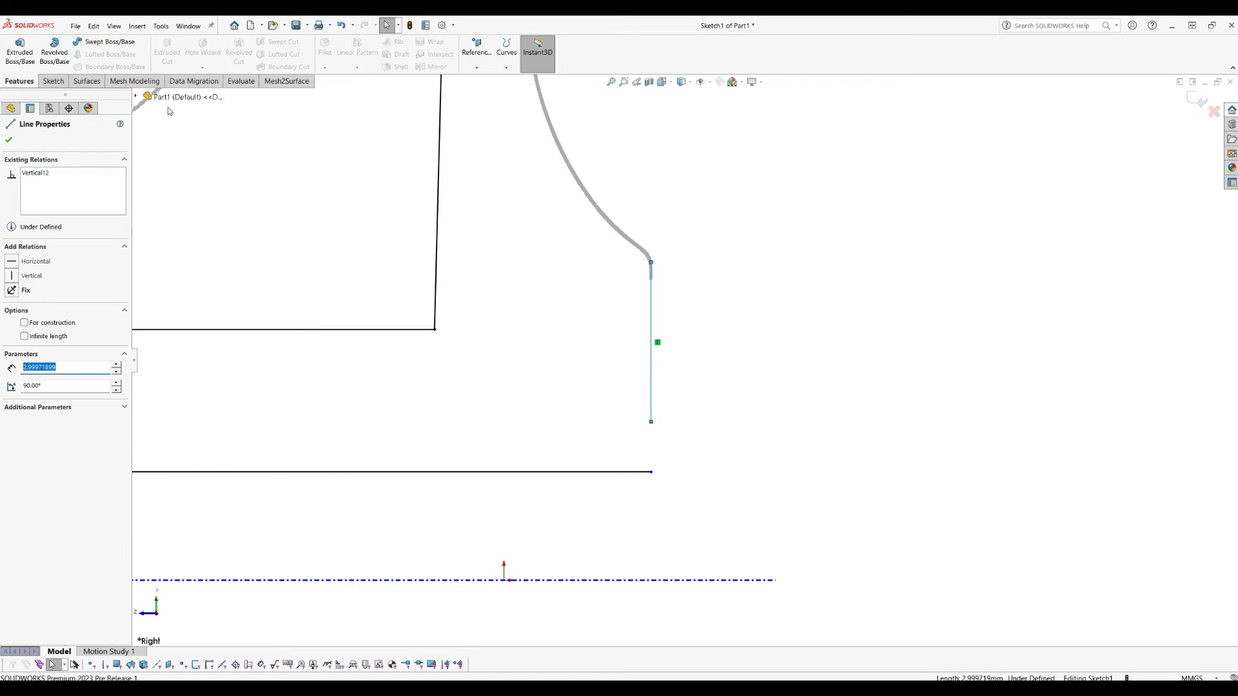
pyautogui.click(7, 140)
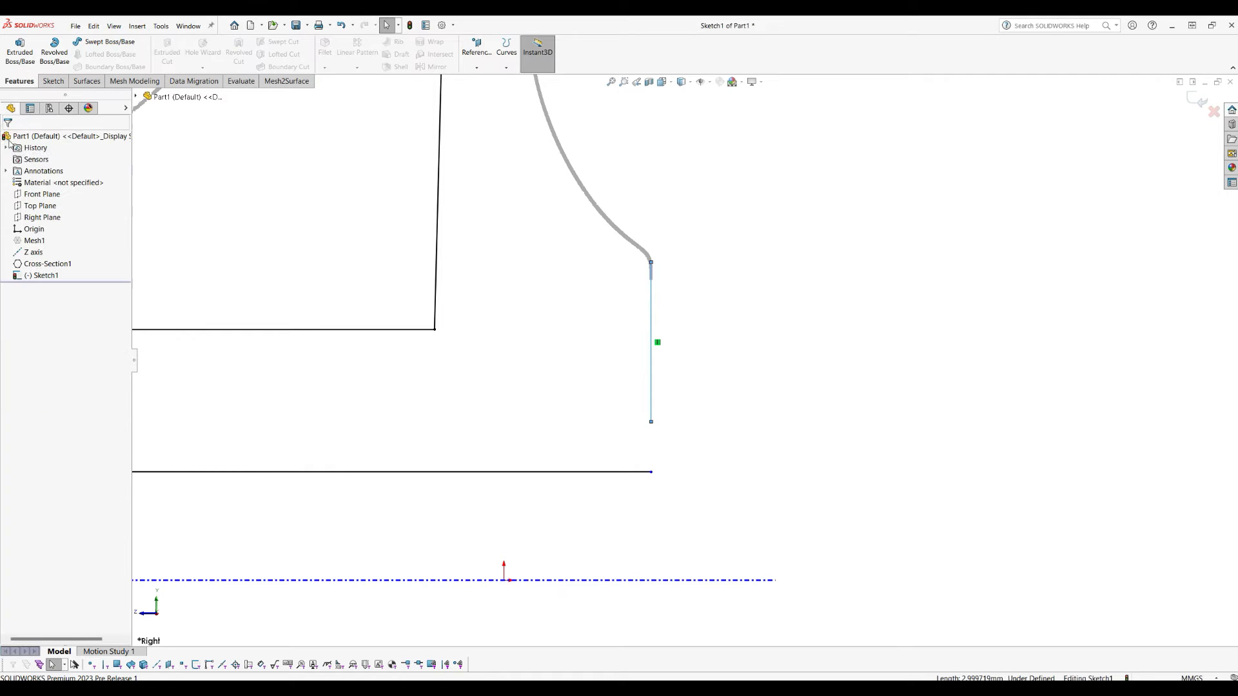
pyautogui.click(54, 81)
pyautogui.click(185, 63)
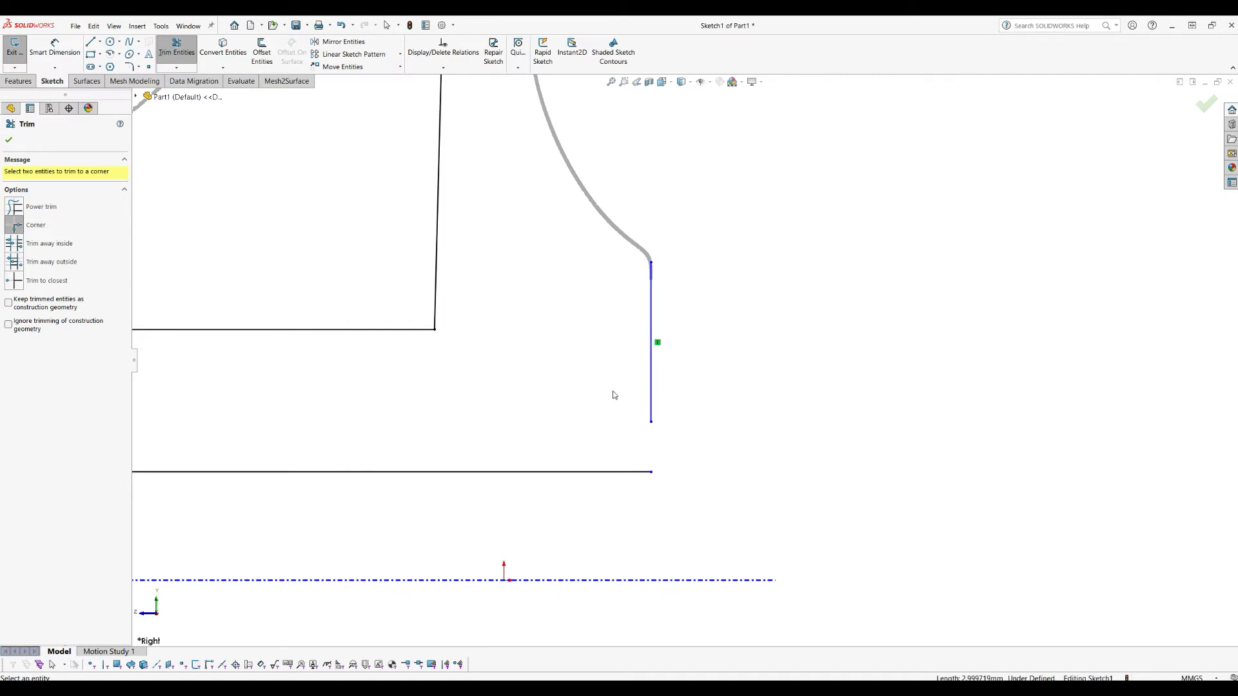
pyautogui.click(634, 472)
pyautogui.click(652, 419)
pyautogui.scroll(5, 649, 464)
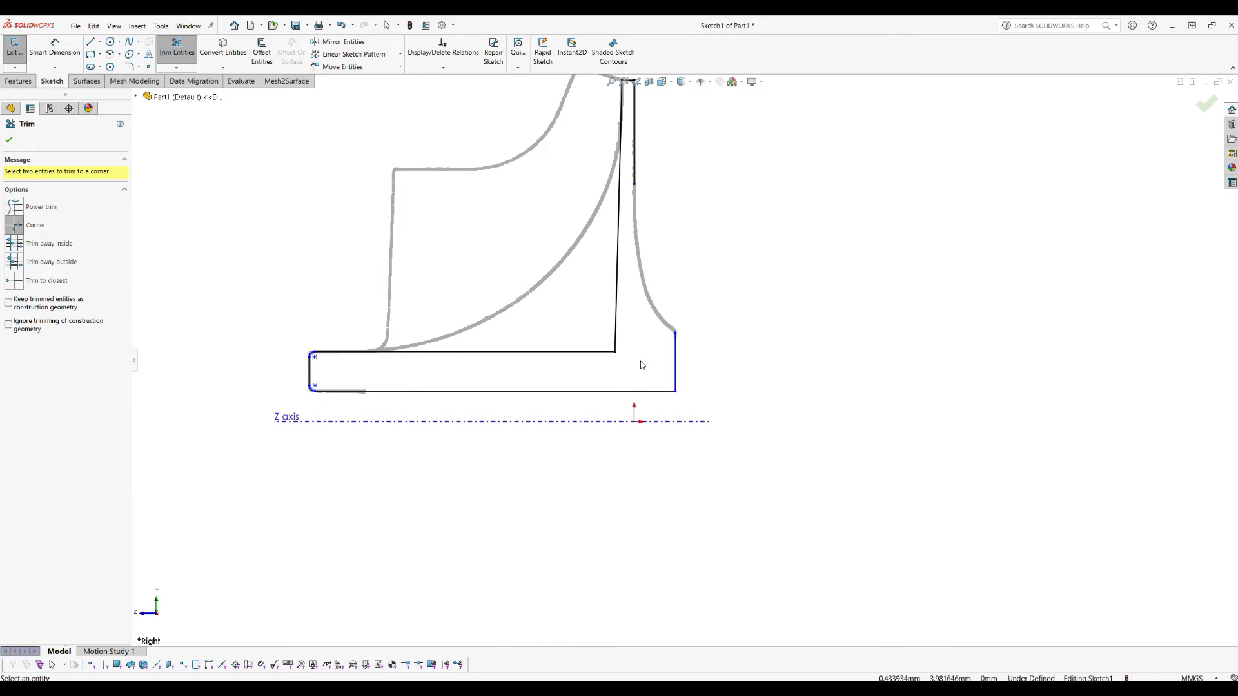
pyautogui.scroll(-2, 669, 126)
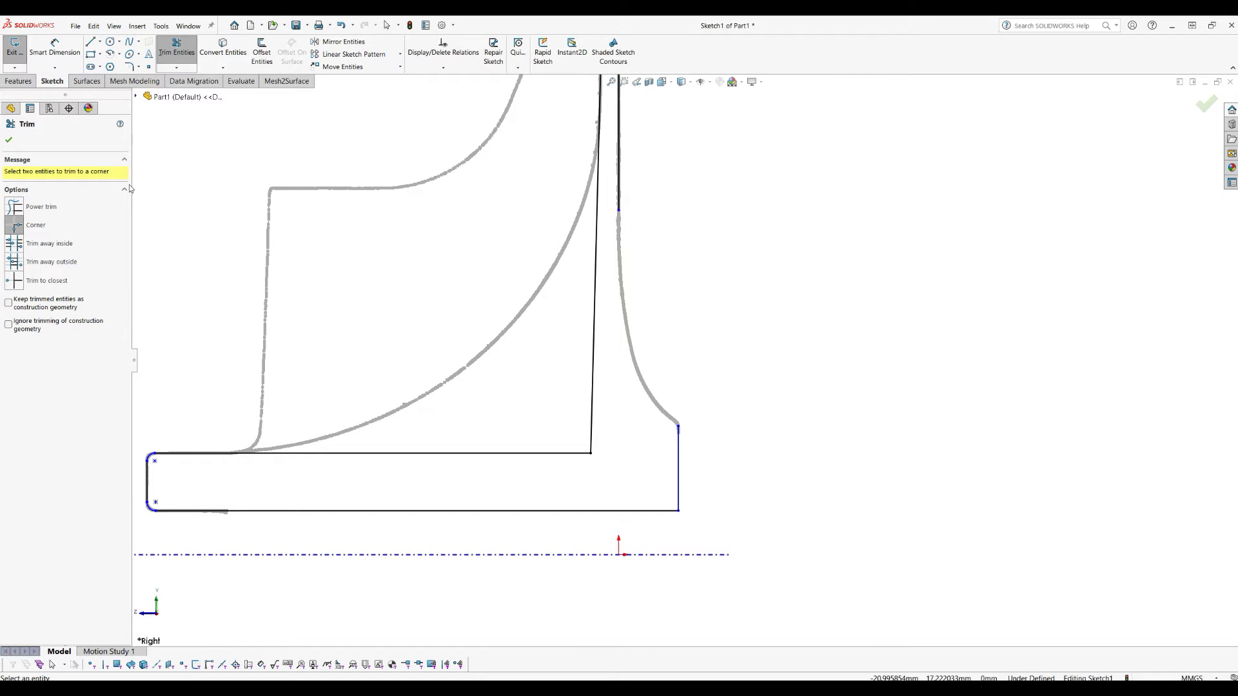
pyautogui.click(9, 141)
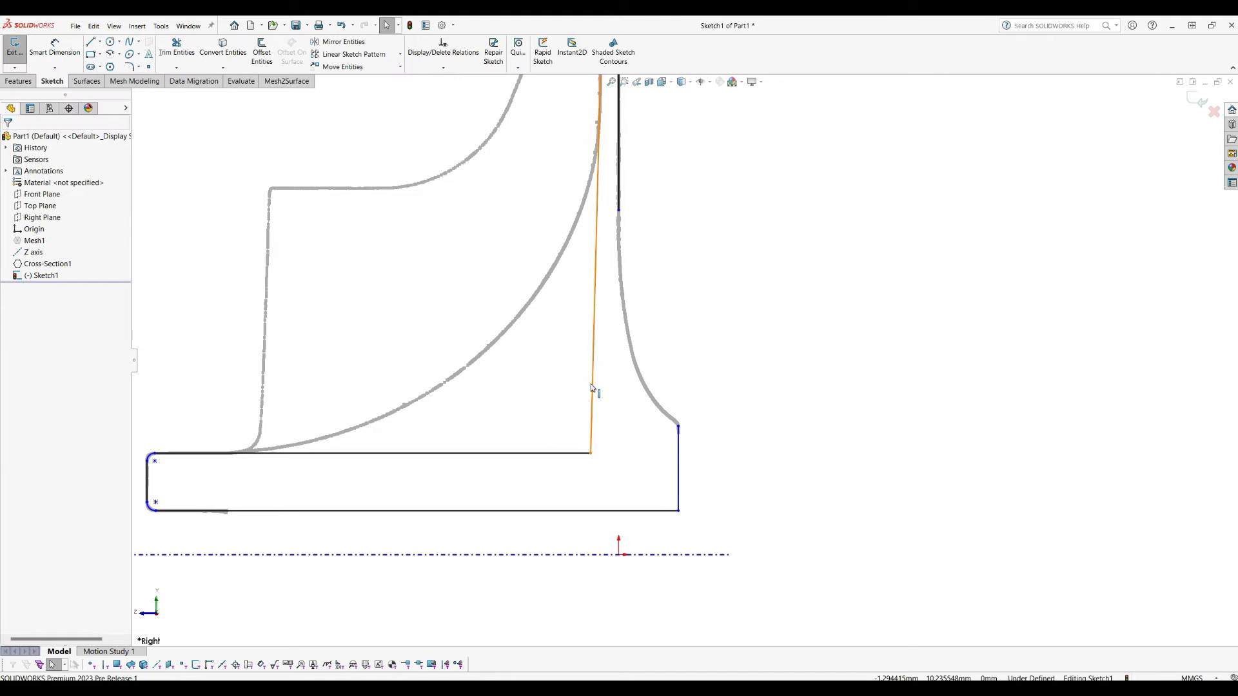
# Apply a 17 mm sketch fillet between the hub's outer line and the backplate's front face to follow the scanned hub curve.
pyautogui.click(130, 67)
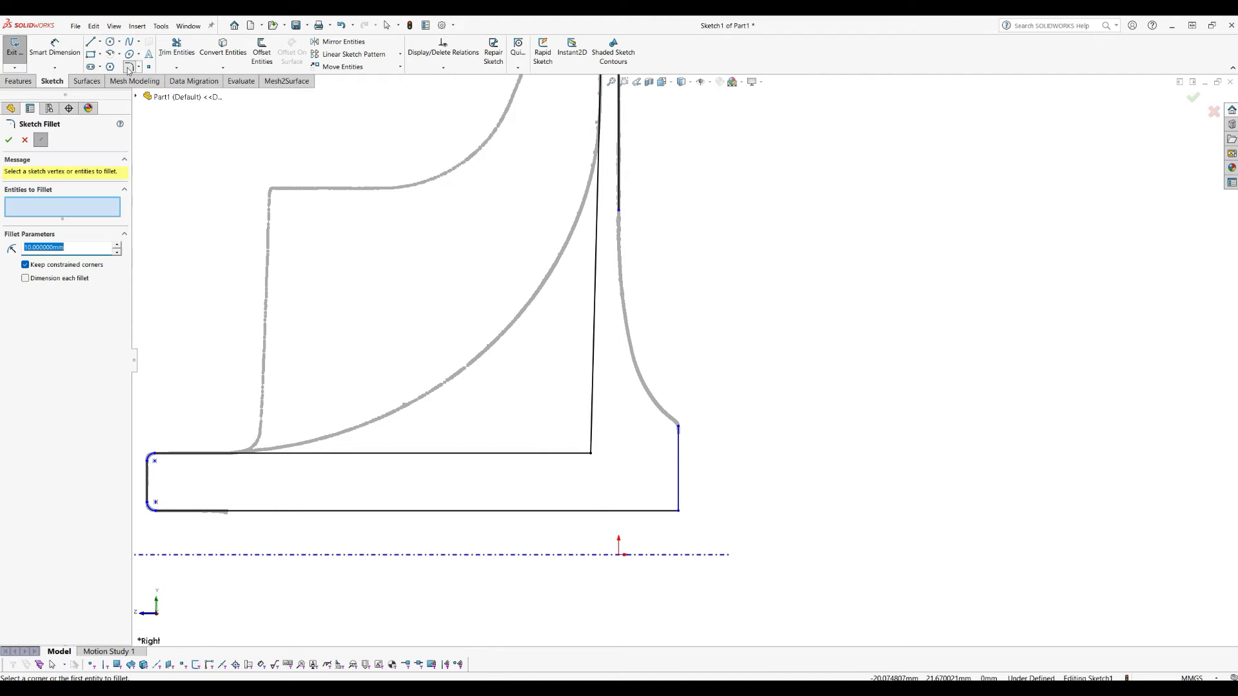
pyautogui.click(571, 454)
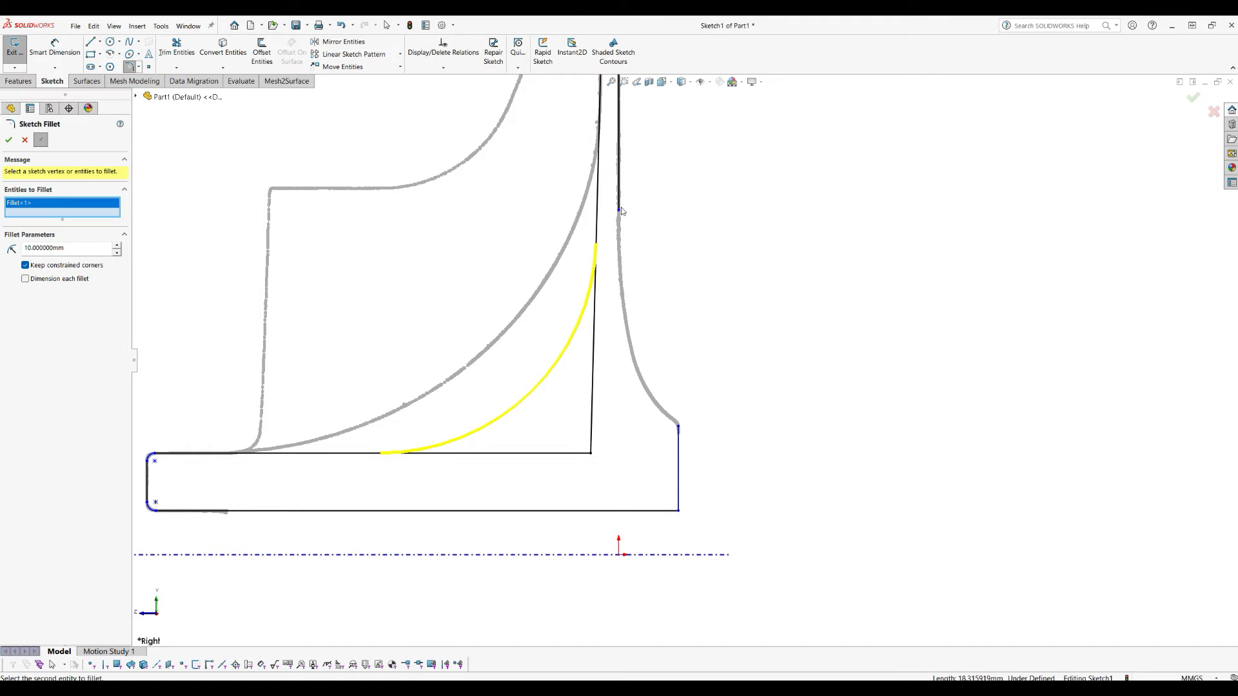
pyautogui.doubleClick(56, 248)
pyautogui.write('17')
pyautogui.press('Return')
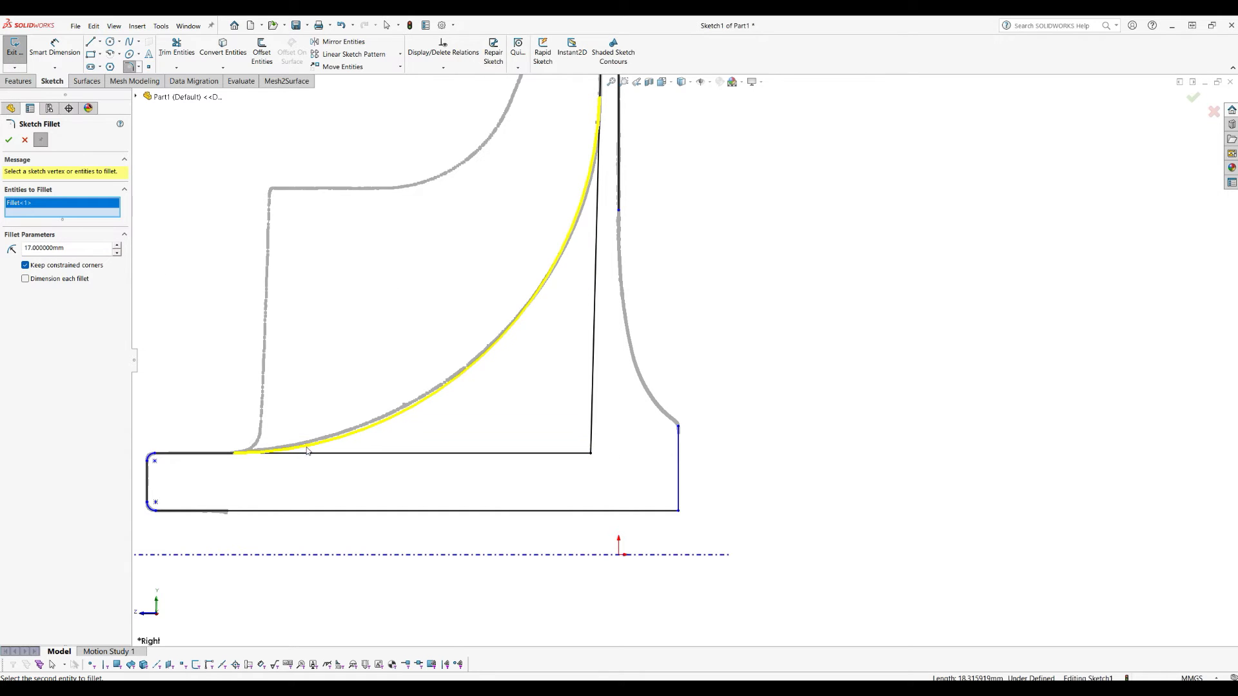
pyautogui.scroll(1, 517, 241)
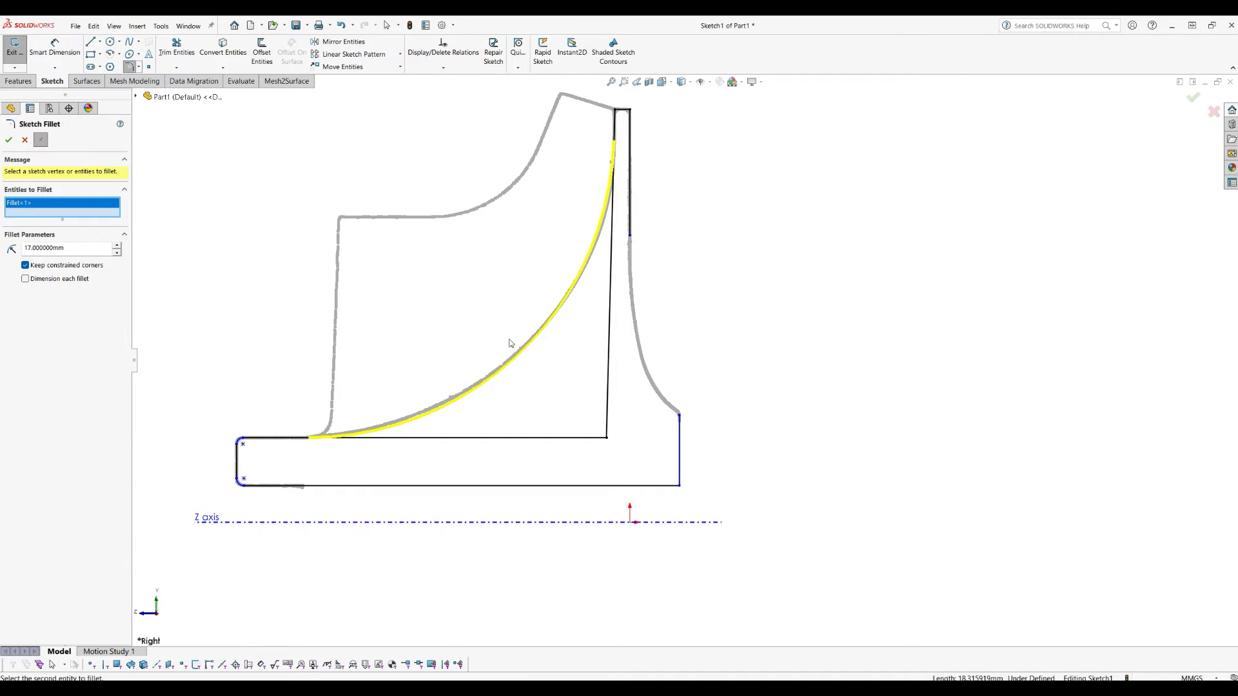
pyautogui.scroll(-4, 410, 421)
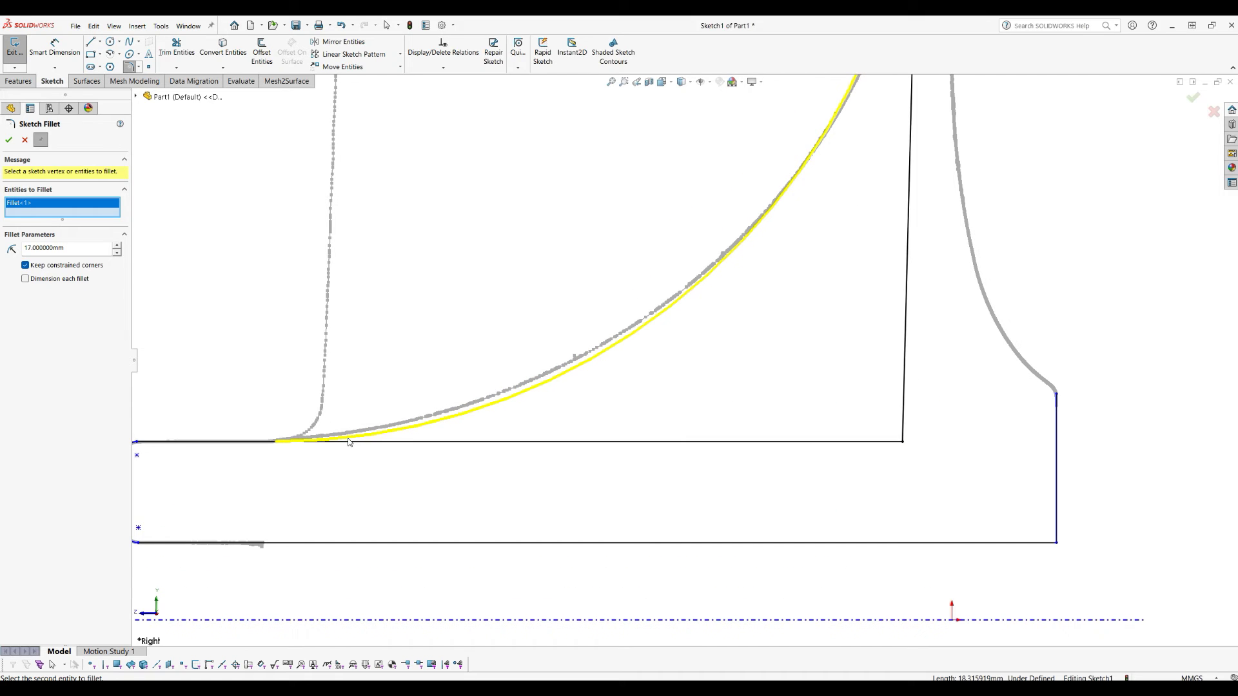
pyautogui.click(9, 141)
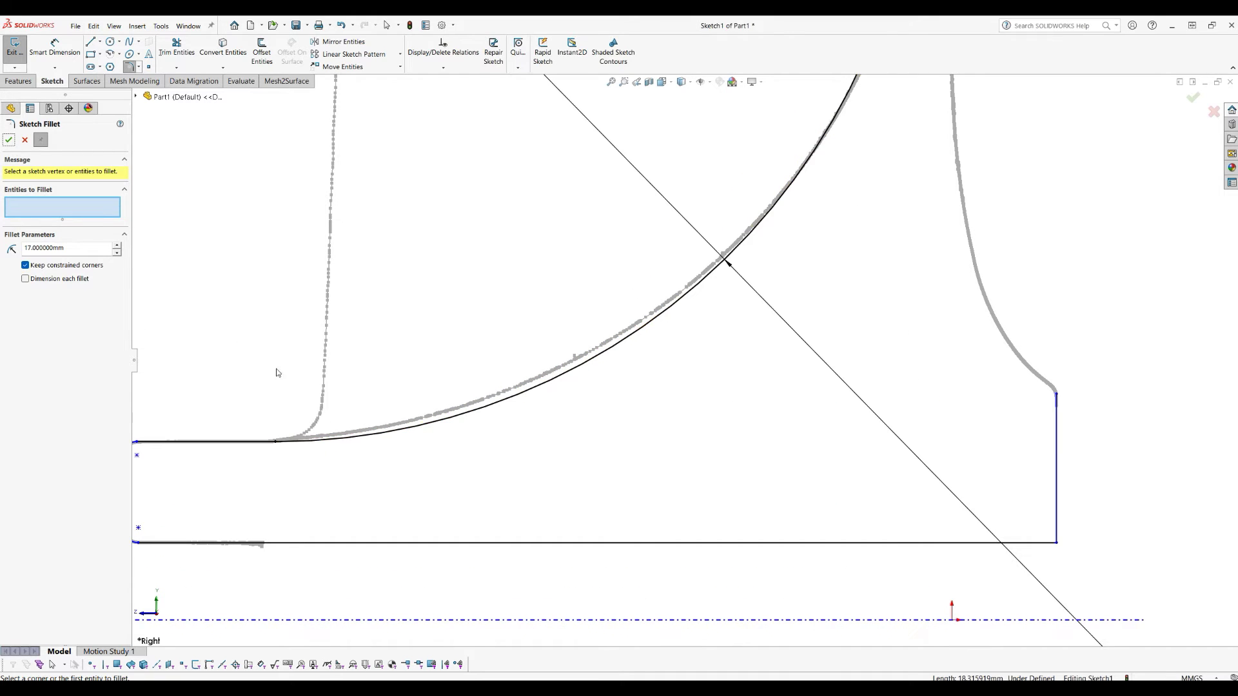
# Try to add a 17 mm sketch fillet where the hub's outer line meets the large arc, and leave the Sketch Fillet command.
pyautogui.click(275, 444)
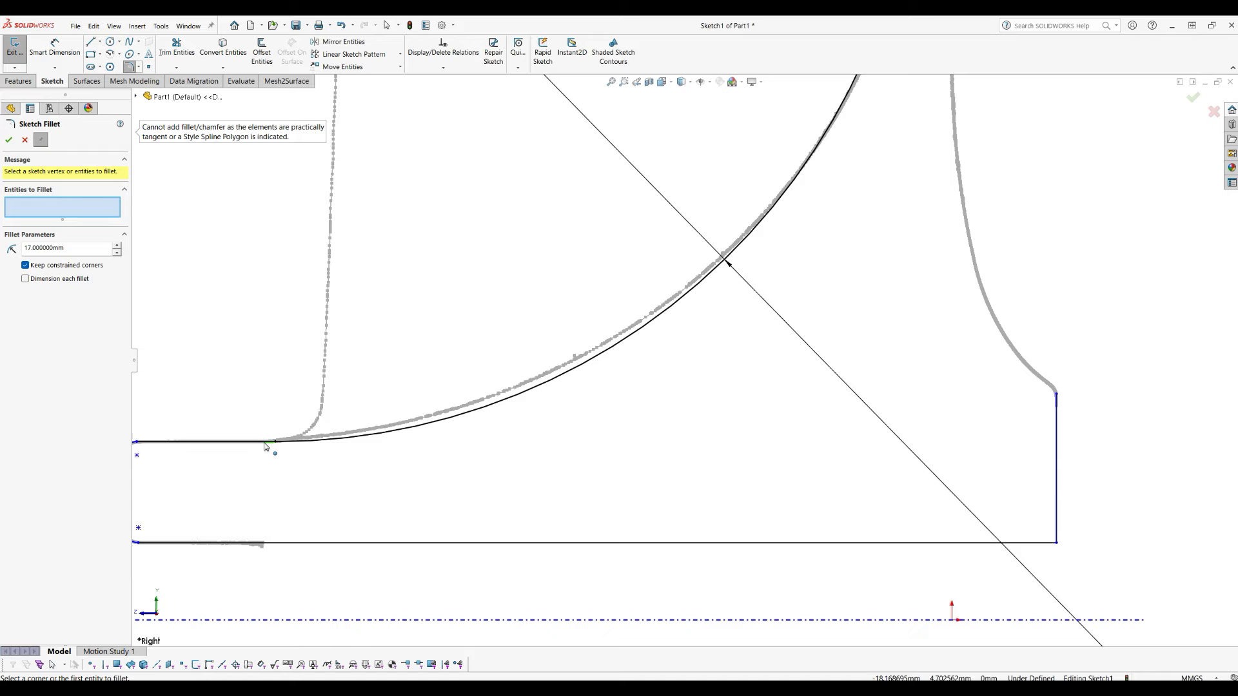
pyautogui.press('f')
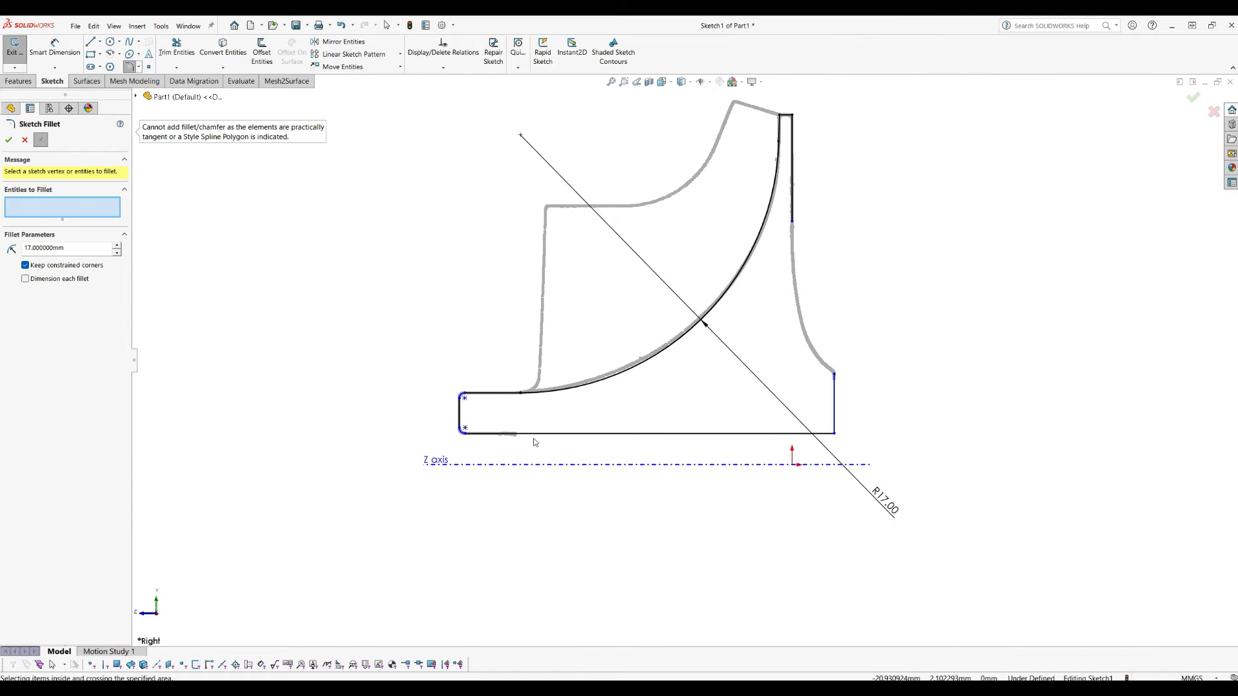
pyautogui.scroll(-2, 816, 290)
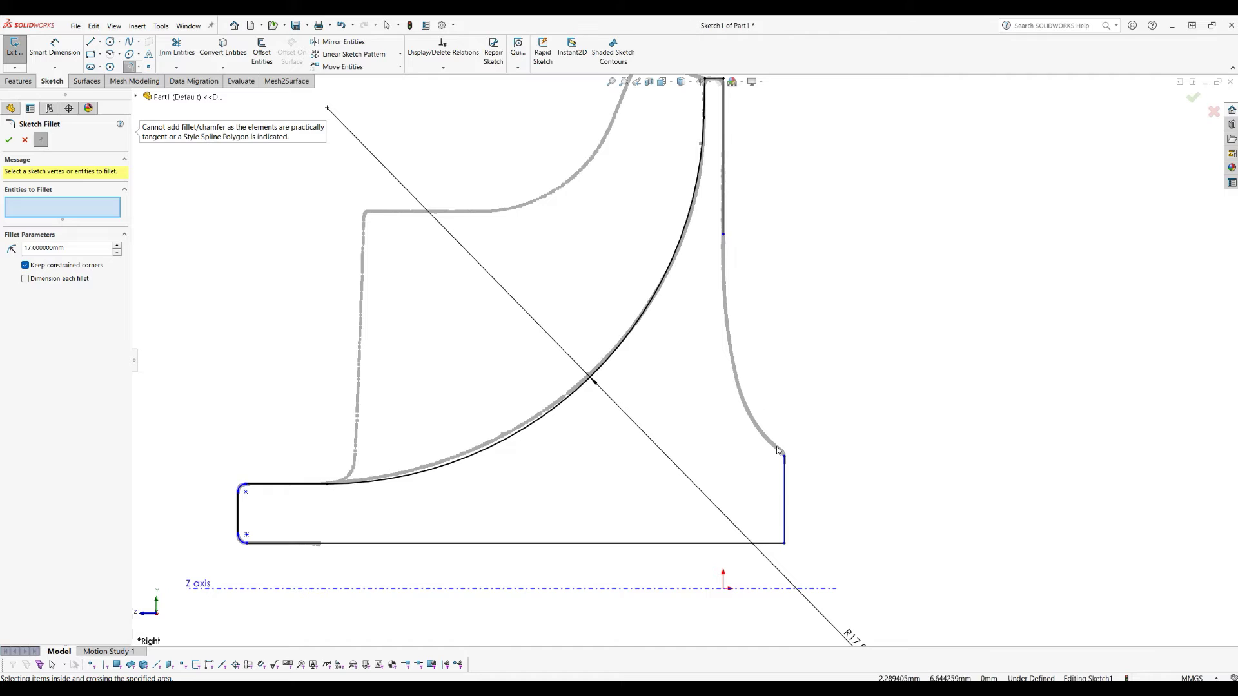
pyautogui.scroll(-1, 832, 288)
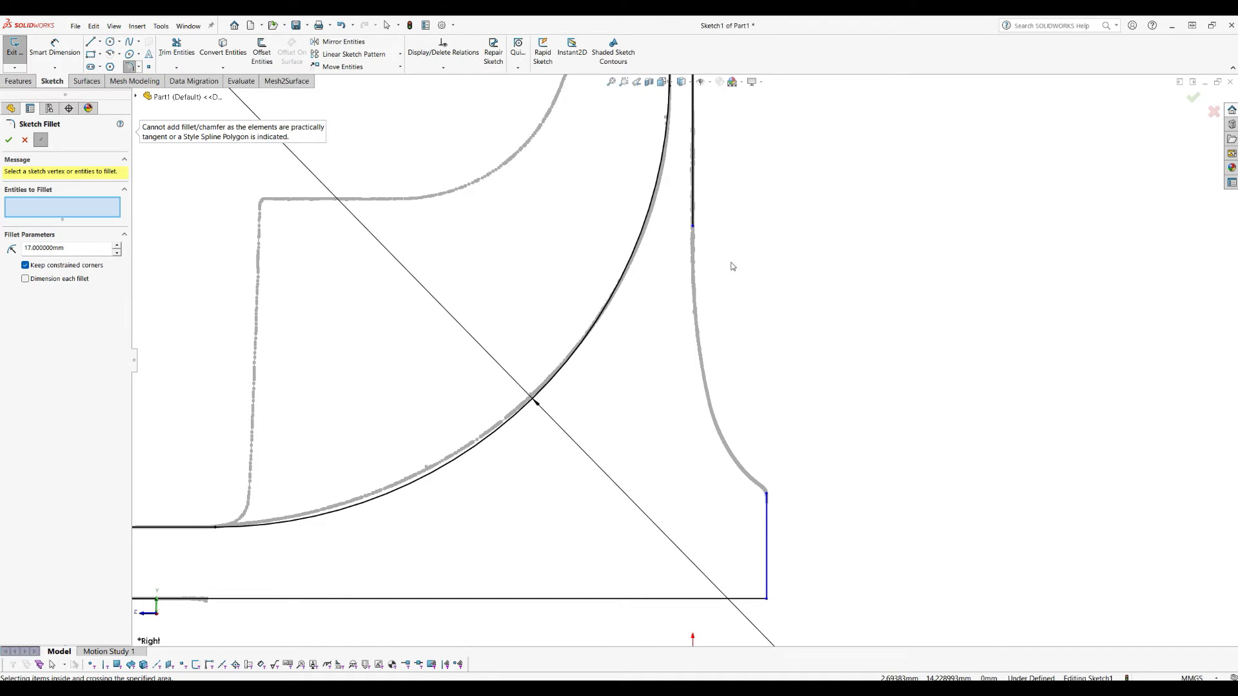
pyautogui.click(9, 140)
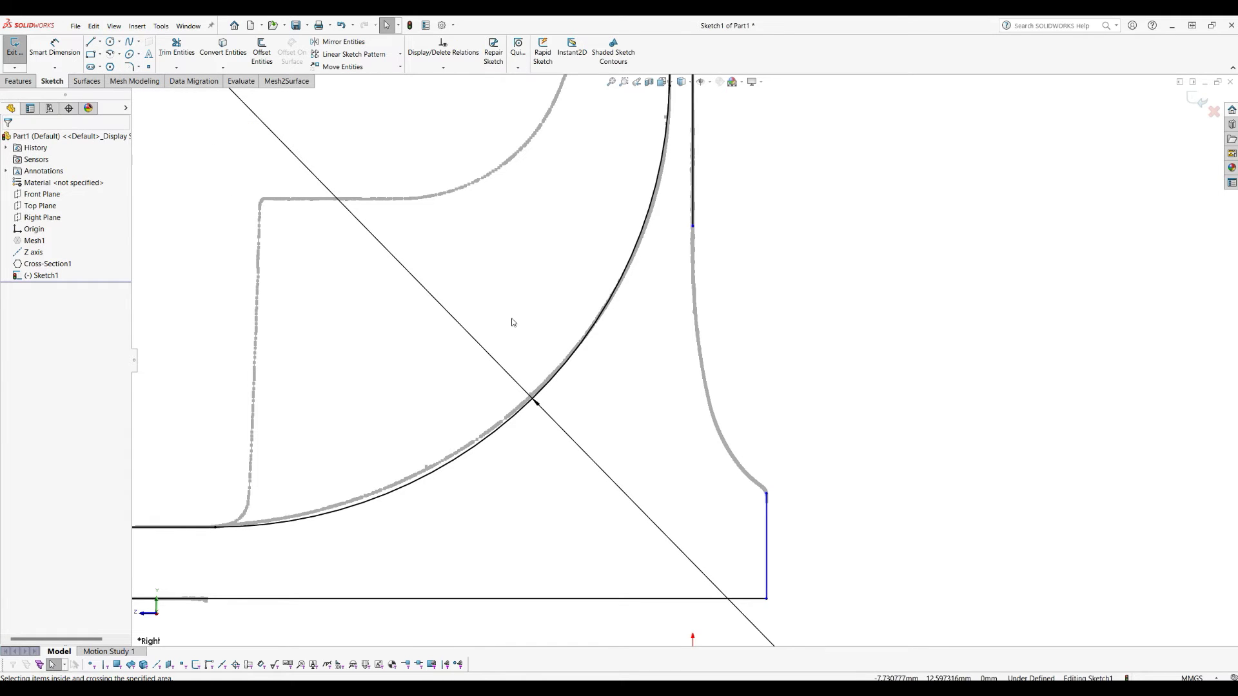
# Draw a four-point spline along the scanned rear curve from the backplate's rear face line to the wide end's face line.
pyautogui.click(129, 43)
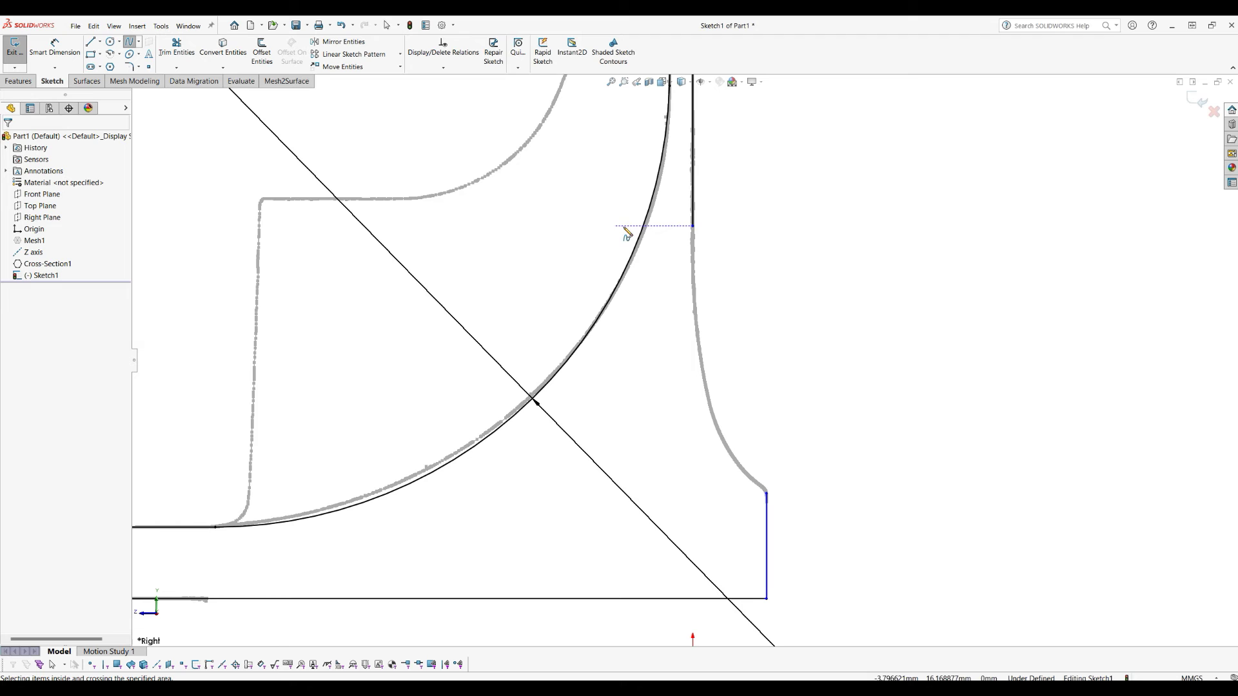
pyautogui.click(692, 226)
pyautogui.click(700, 348)
pyautogui.click(722, 439)
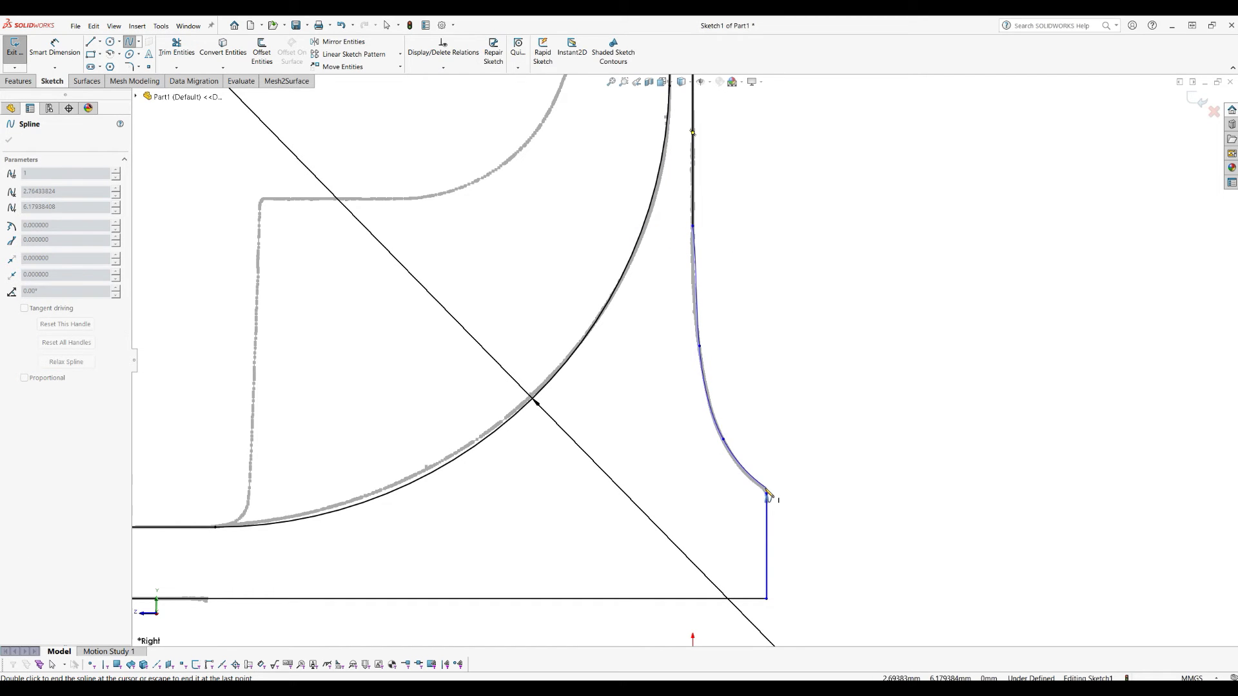
pyautogui.click(767, 494)
pyautogui.rightClick(819, 488)
pyautogui.click(841, 491)
# Move the spline's lower end point up to the scanned corner and shift its adjacent interior point onto the scanned outline.
pyautogui.scroll(2, 779, 374)
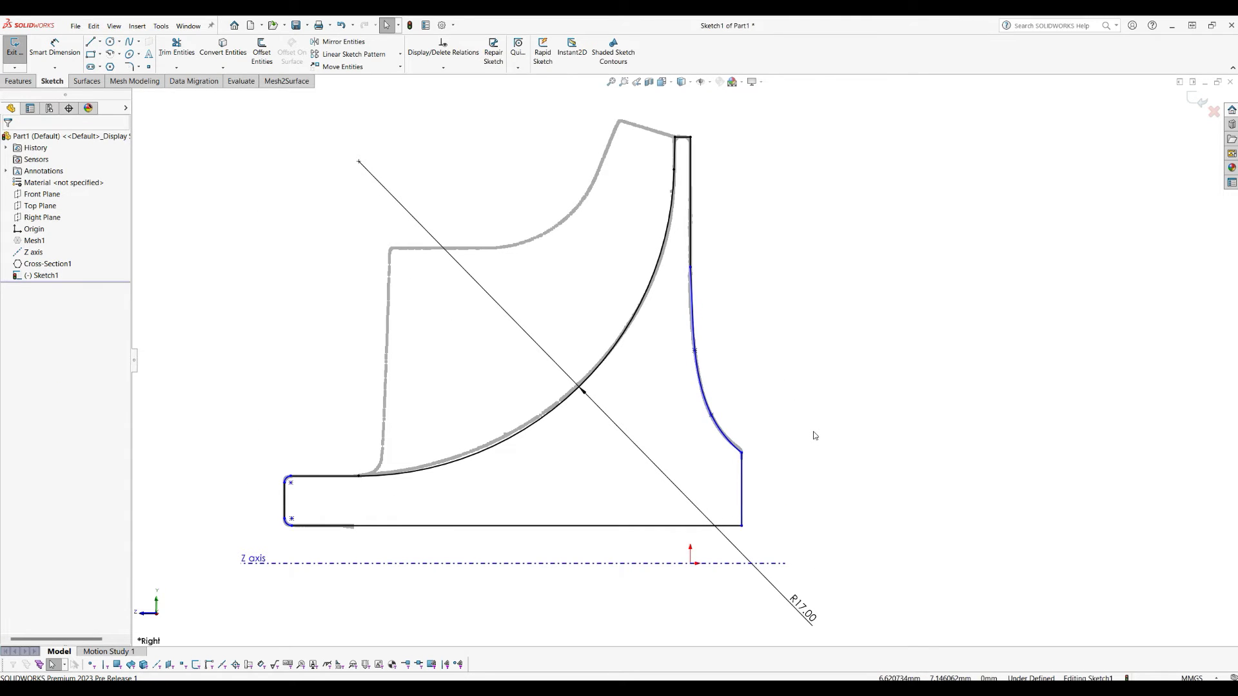
pyautogui.scroll(-5, 801, 392)
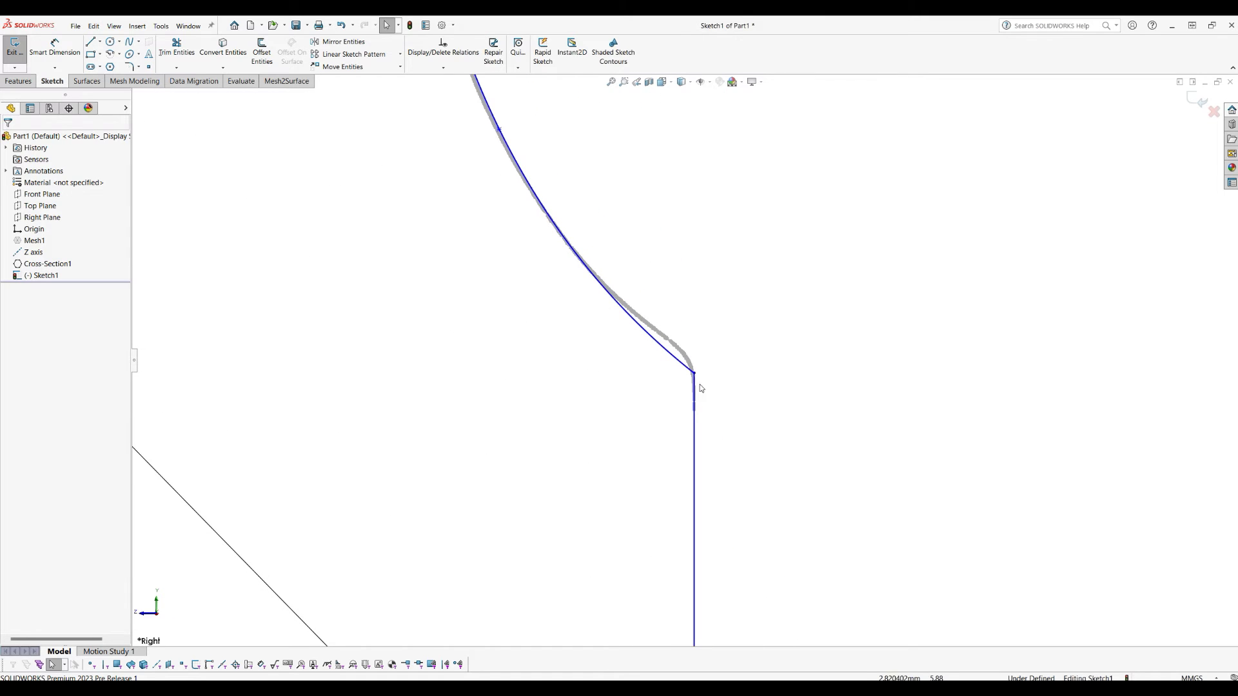
pyautogui.moveTo(695, 374); pyautogui.dragTo(694, 354)
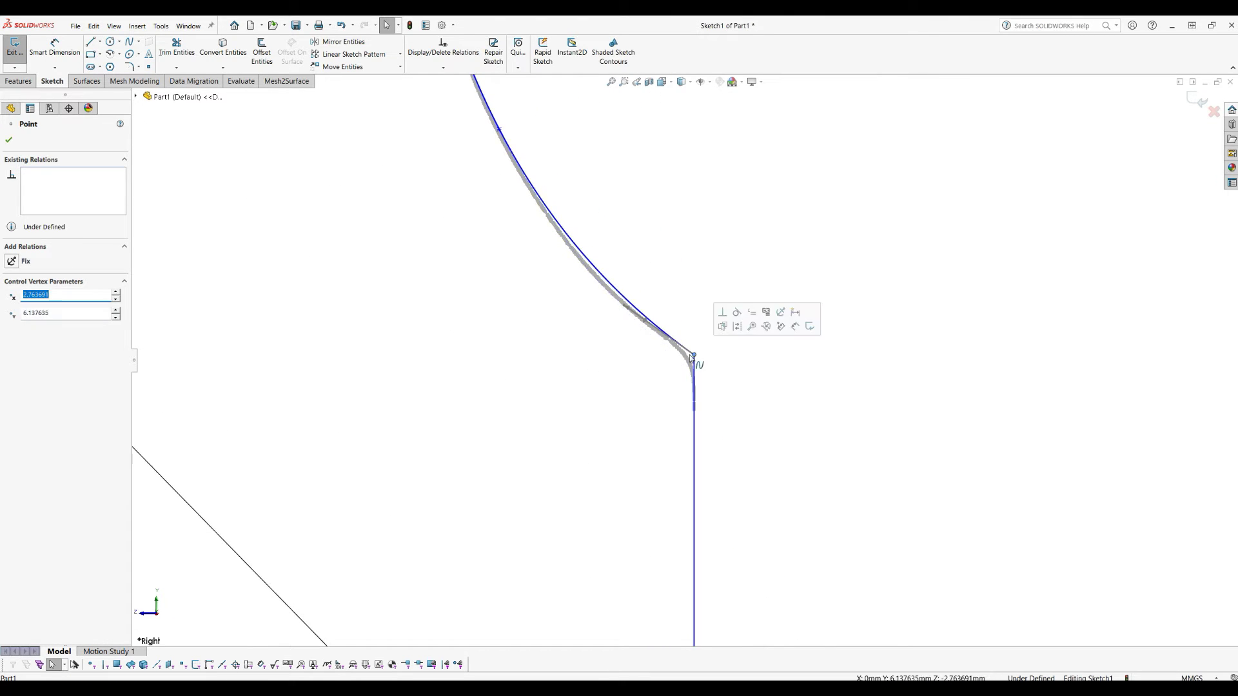
pyautogui.click(621, 312)
pyautogui.scroll(3, 576, 446)
pyautogui.scroll(-6, 583, 172)
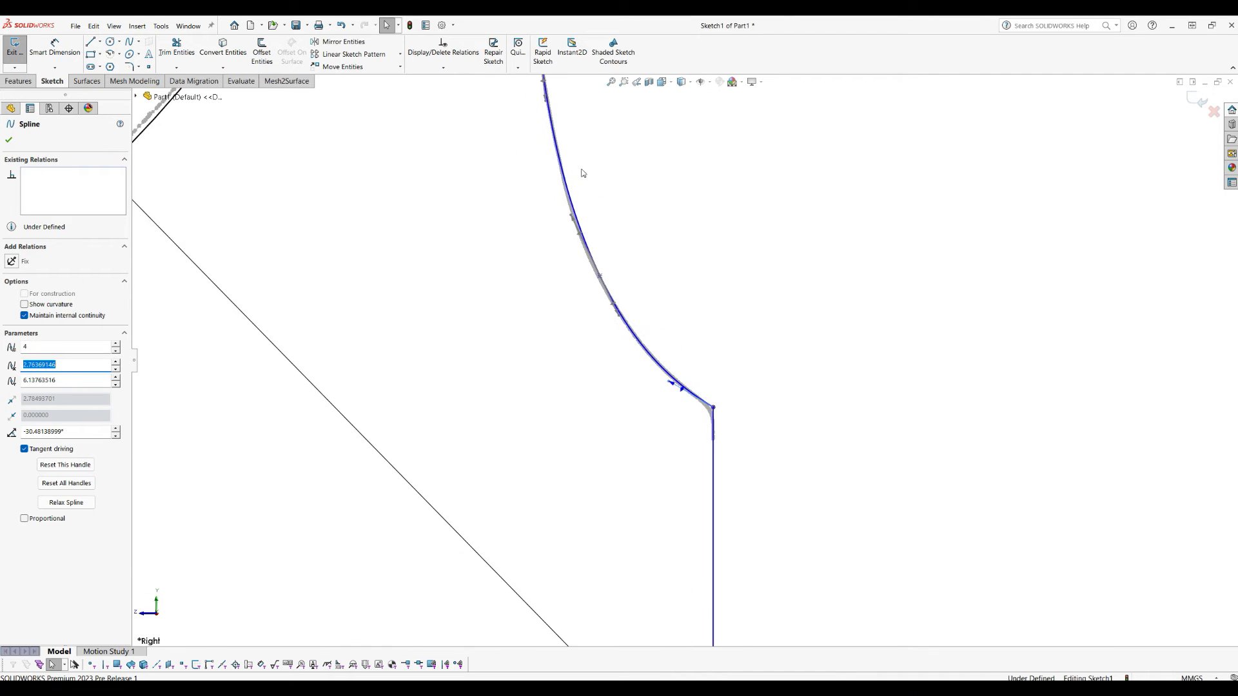
pyautogui.moveTo(634, 376); pyautogui.dragTo(623, 358)
pyautogui.scroll(5, 677, 348)
pyautogui.scroll(2, 697, 275)
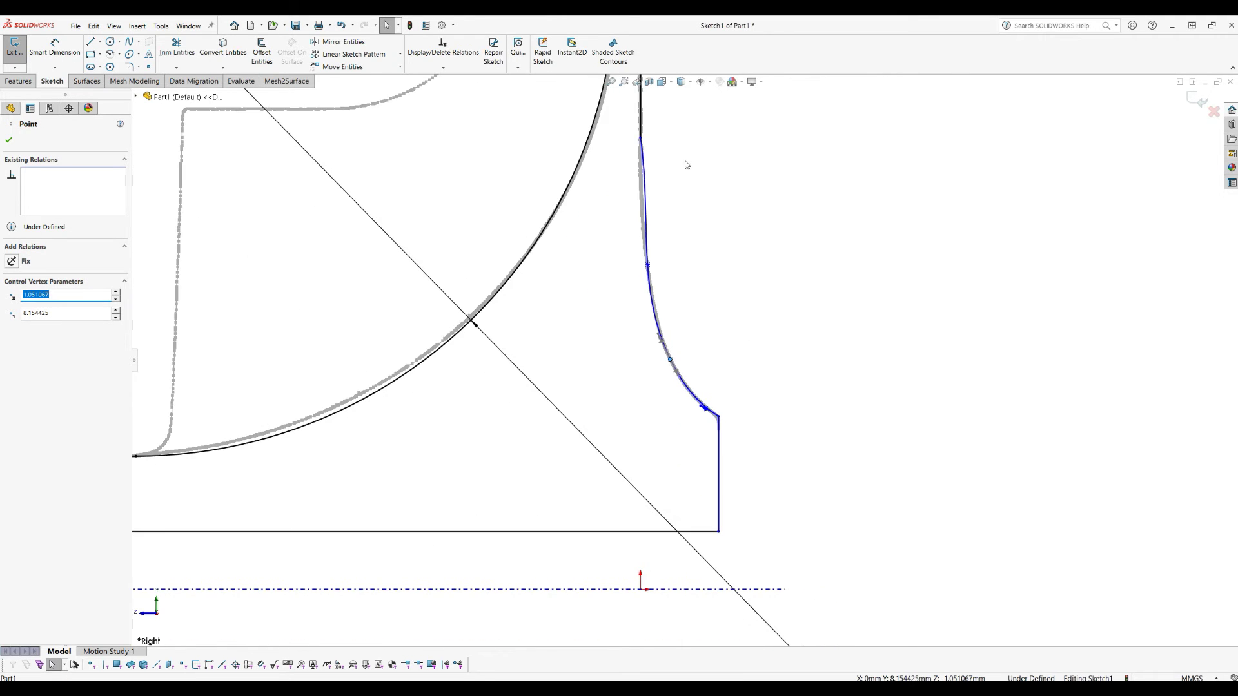
# Make the spline's upper end tangent to the backplate's vertical rear face line.
pyautogui.scroll(-5, 637, 187)
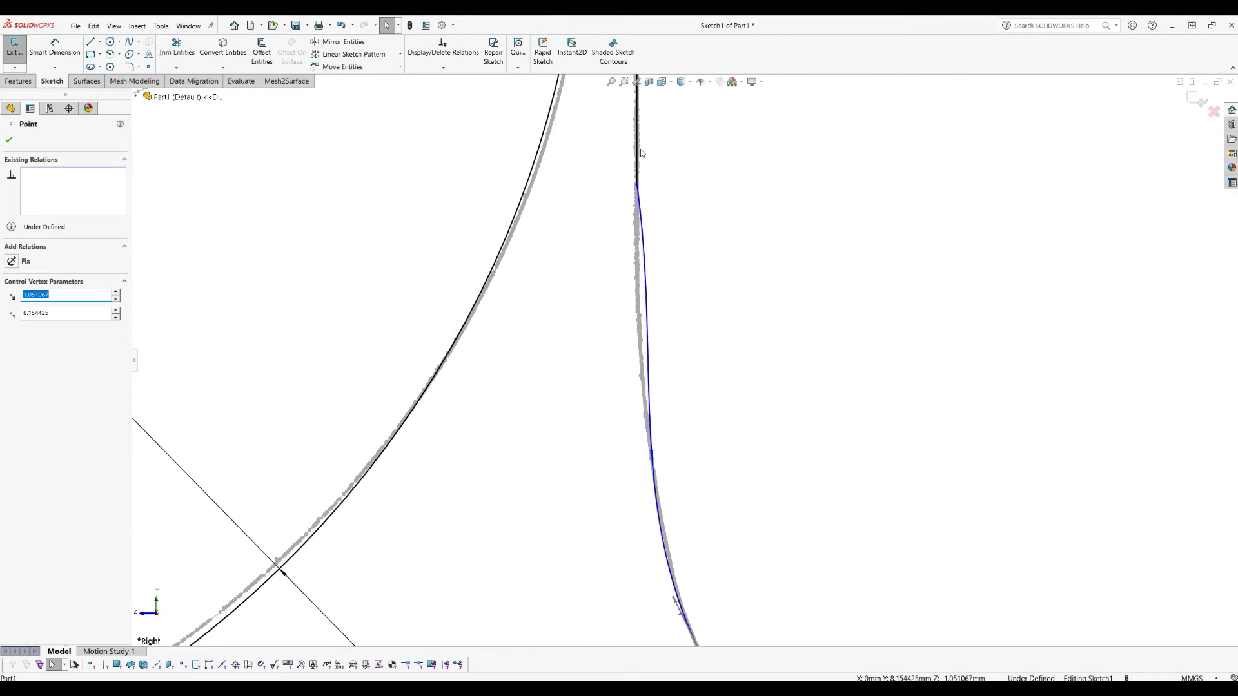
pyautogui.click(636, 187)
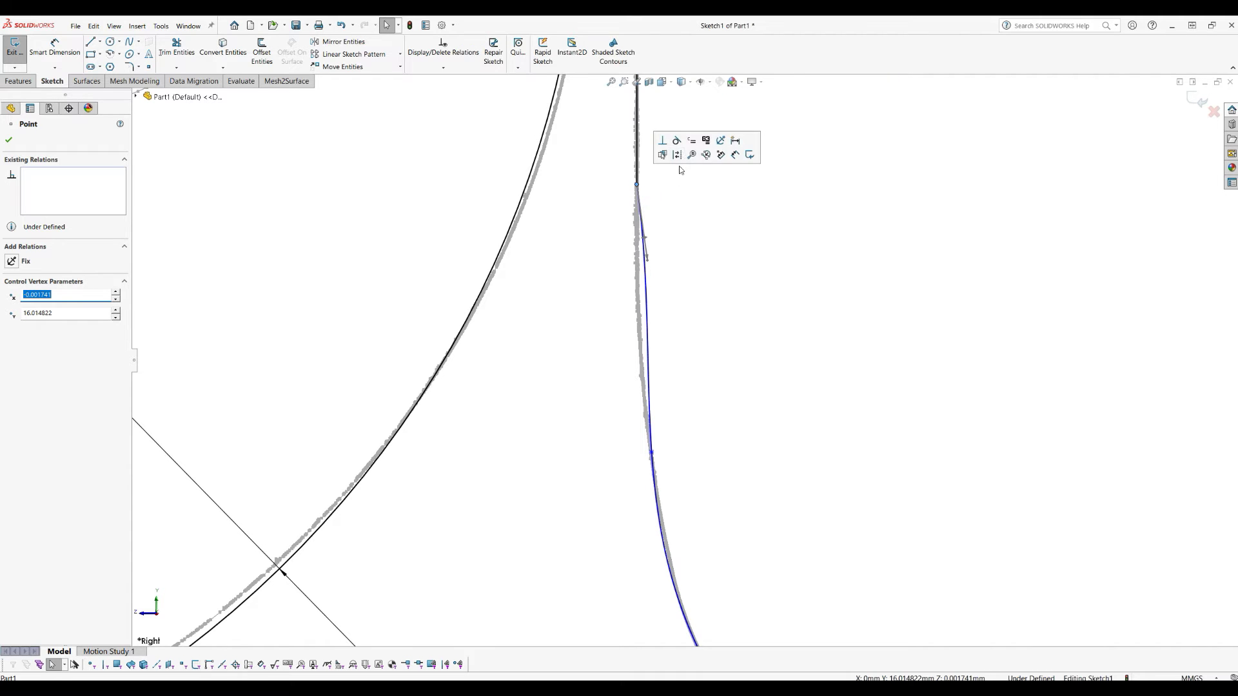
pyautogui.click(682, 149)
pyautogui.scroll(5, 606, 271)
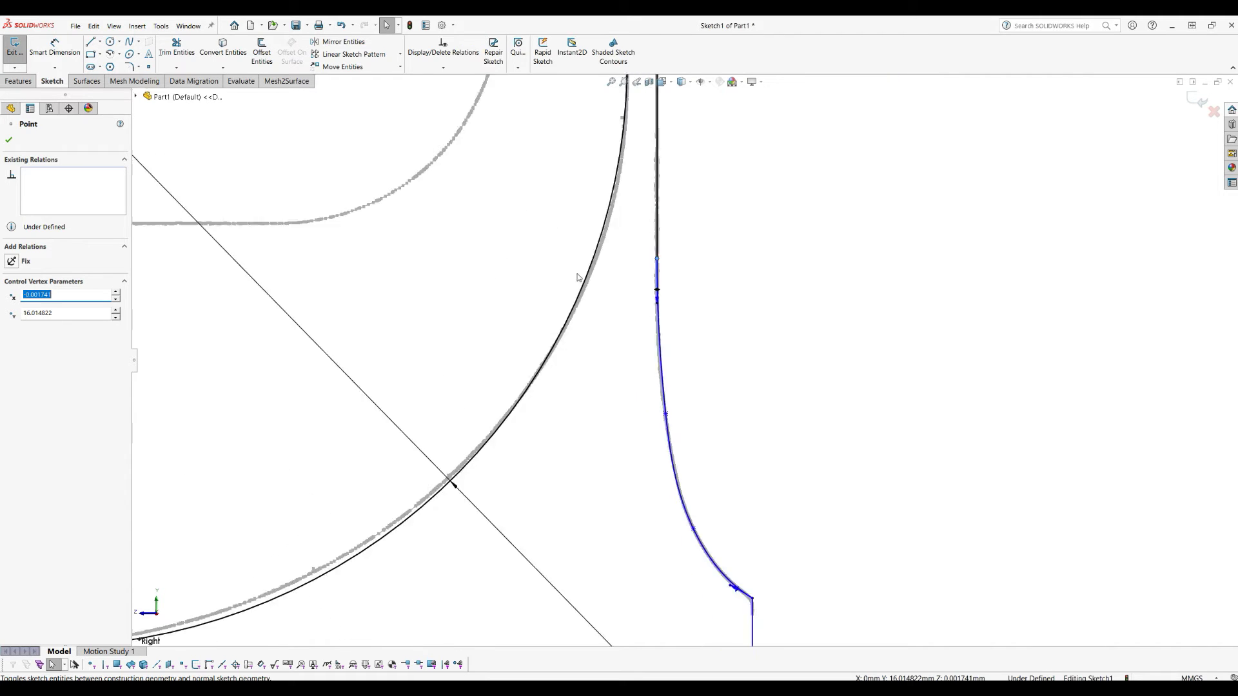
pyautogui.click(726, 314)
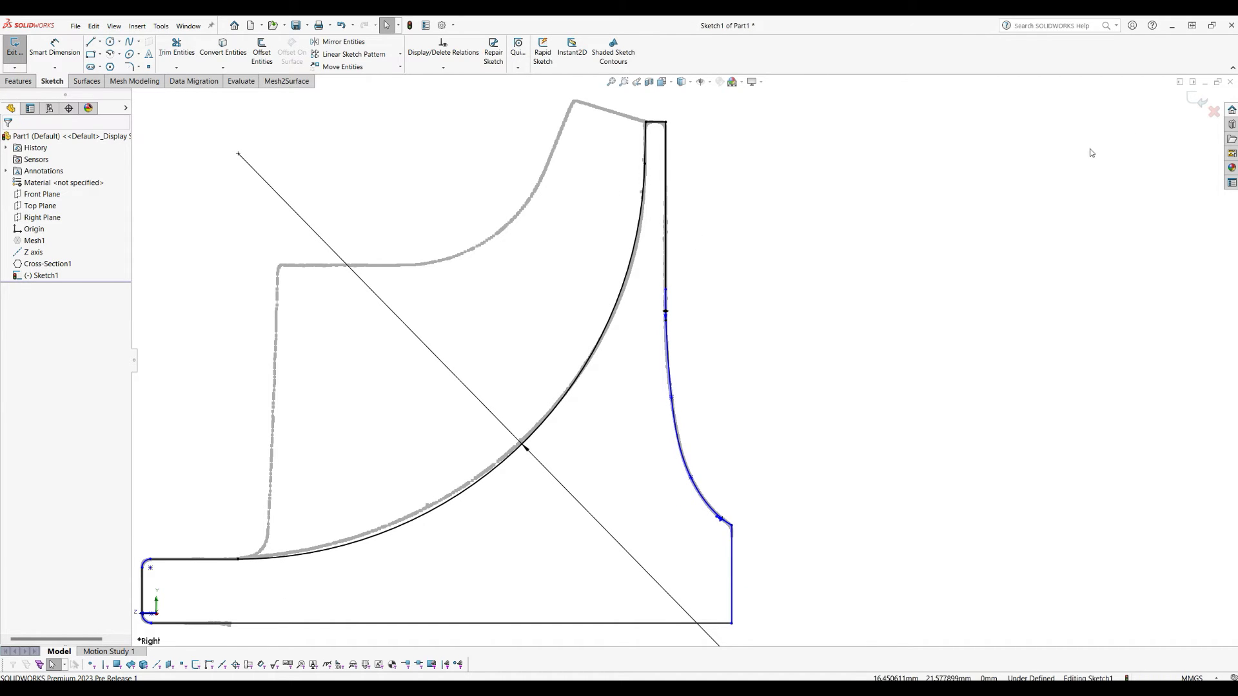
# Exit the hub profile sketch and hide the Cross-Section1 feature.
pyautogui.click(1195, 104)
pyautogui.scroll(6, 564, 258)
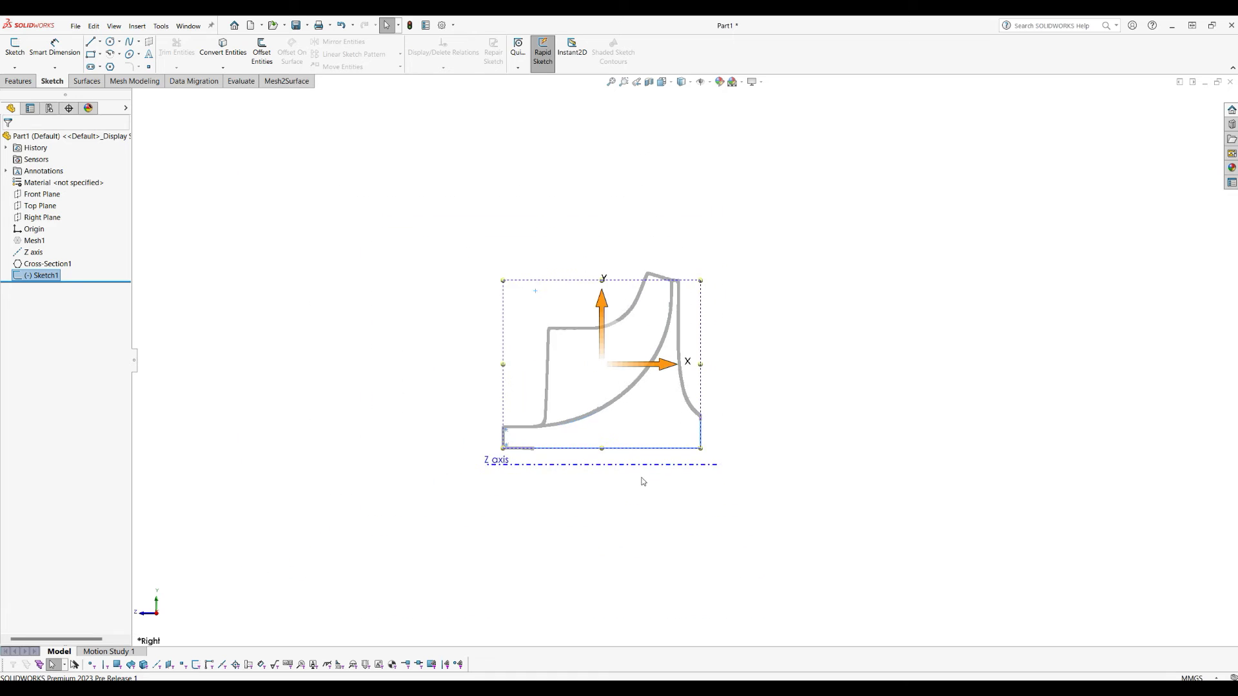
pyautogui.scroll(-3, 633, 466)
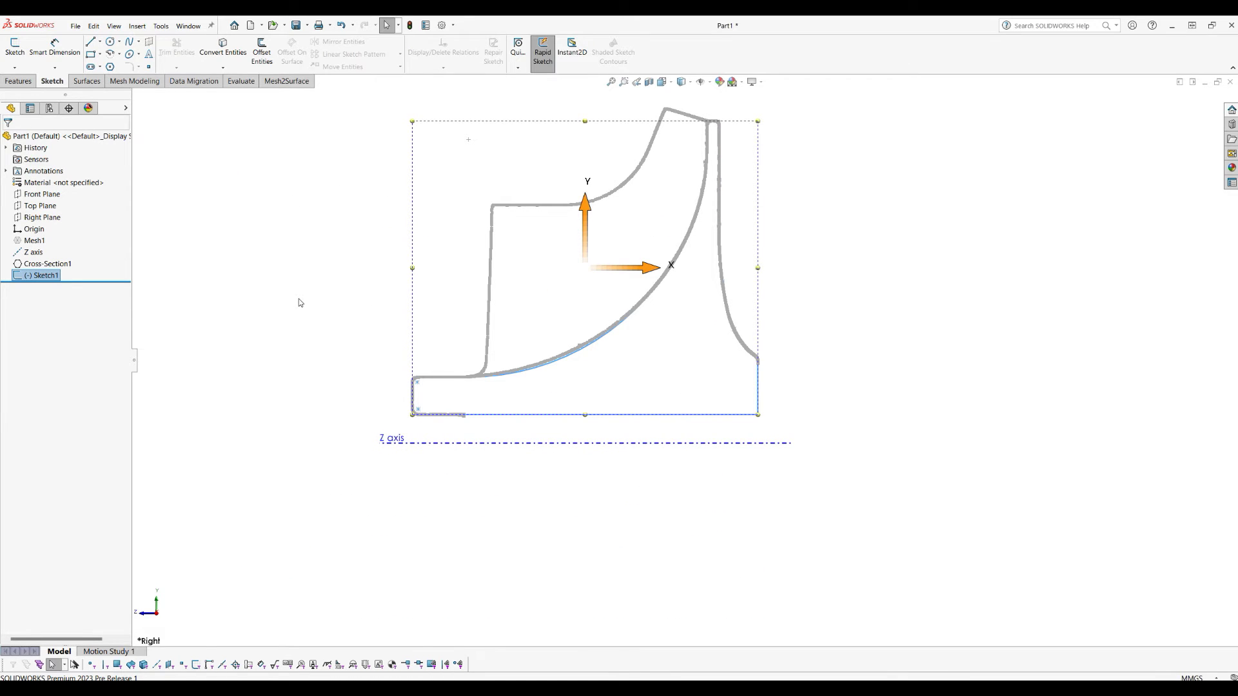
pyautogui.rightClick(44, 265)
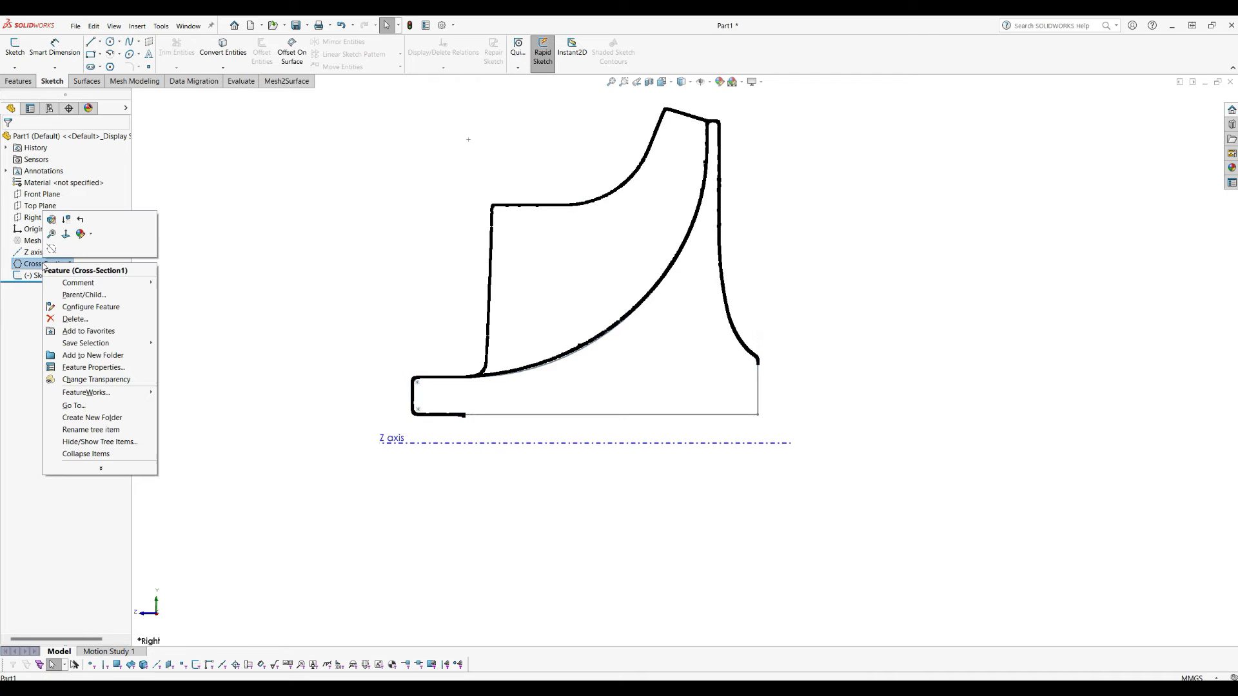
pyautogui.click(52, 248)
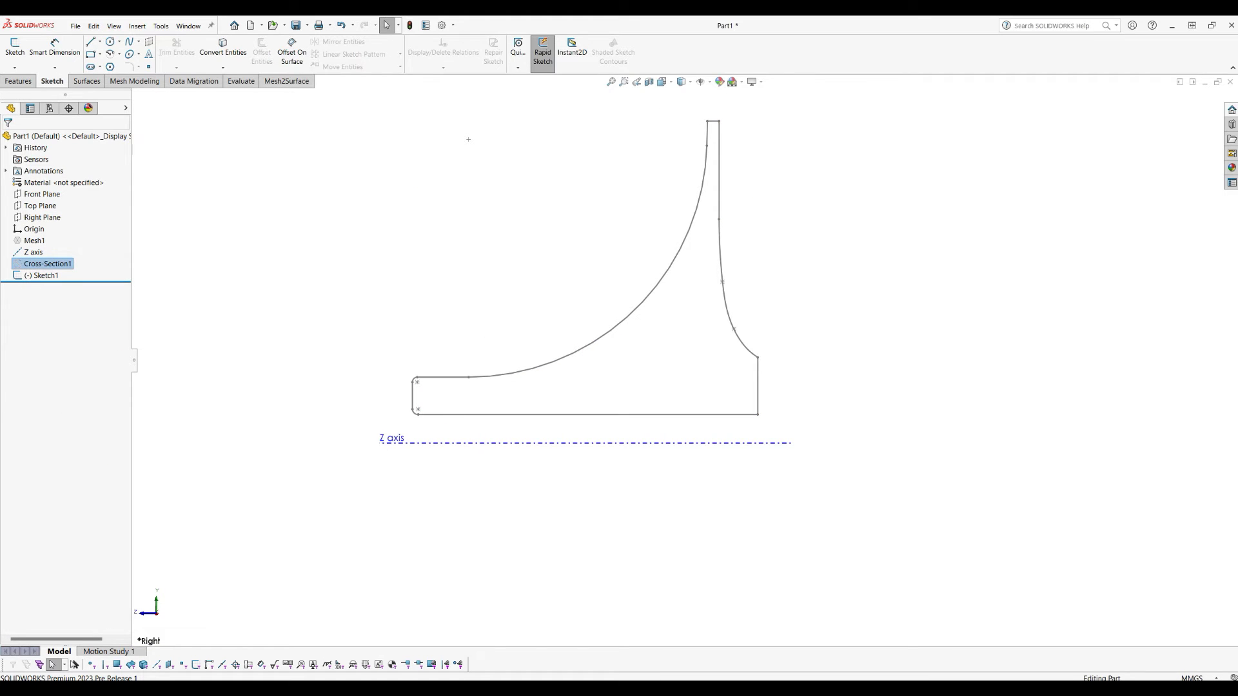
# Revolve the hub profile Sketch1 by 360 degrees about the Z axis as a solid.
pyautogui.moveTo(837, 374); pyautogui.dragTo(849, 260, button='middle')
pyautogui.click(18, 81)
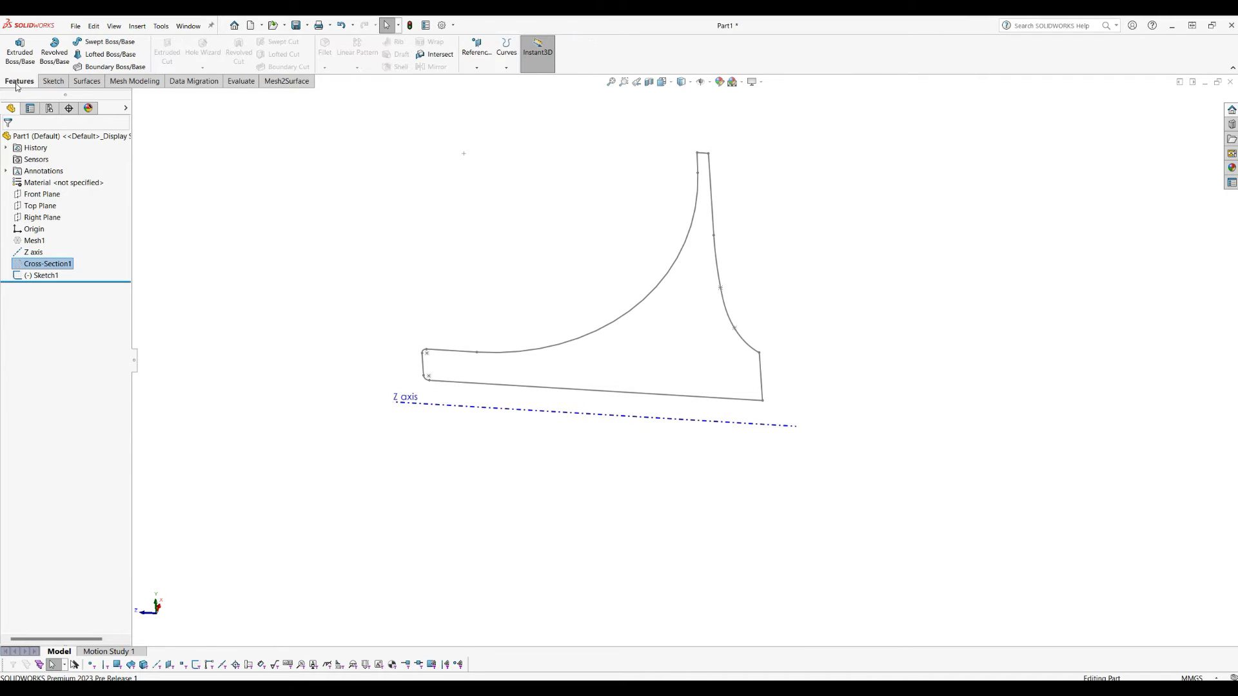
pyautogui.click(50, 56)
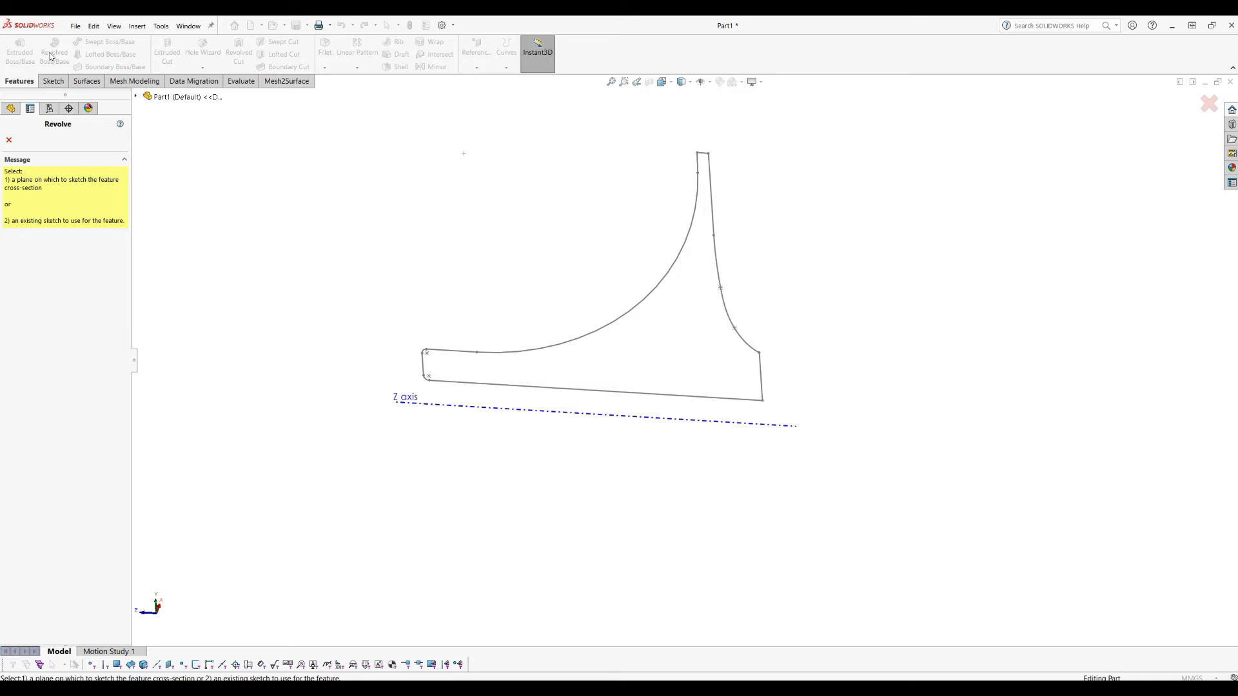
pyautogui.click(9, 140)
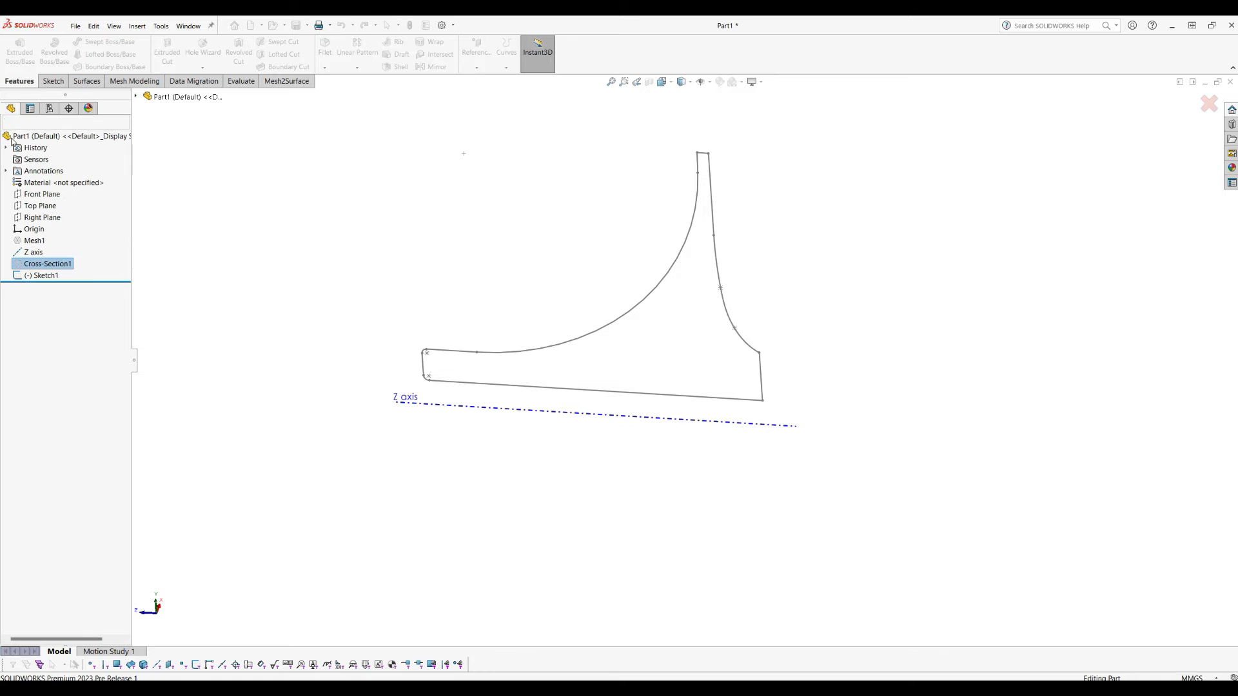
pyautogui.click(51, 276)
pyautogui.click(55, 56)
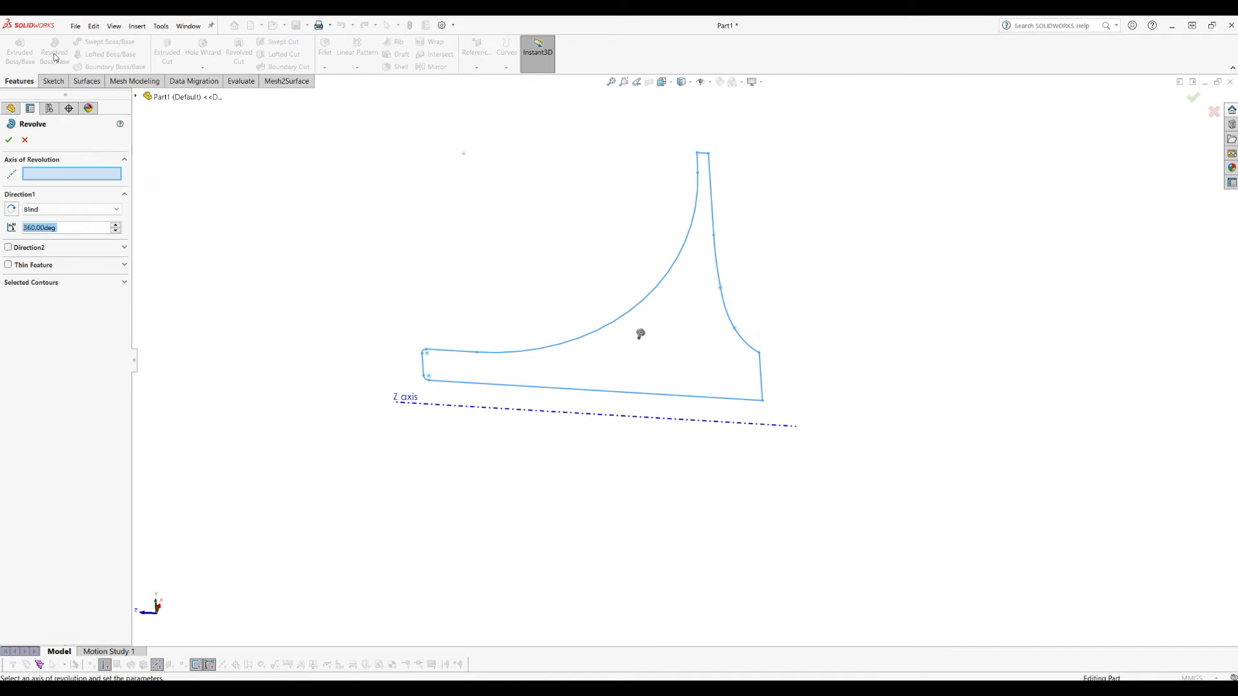
pyautogui.click(557, 415)
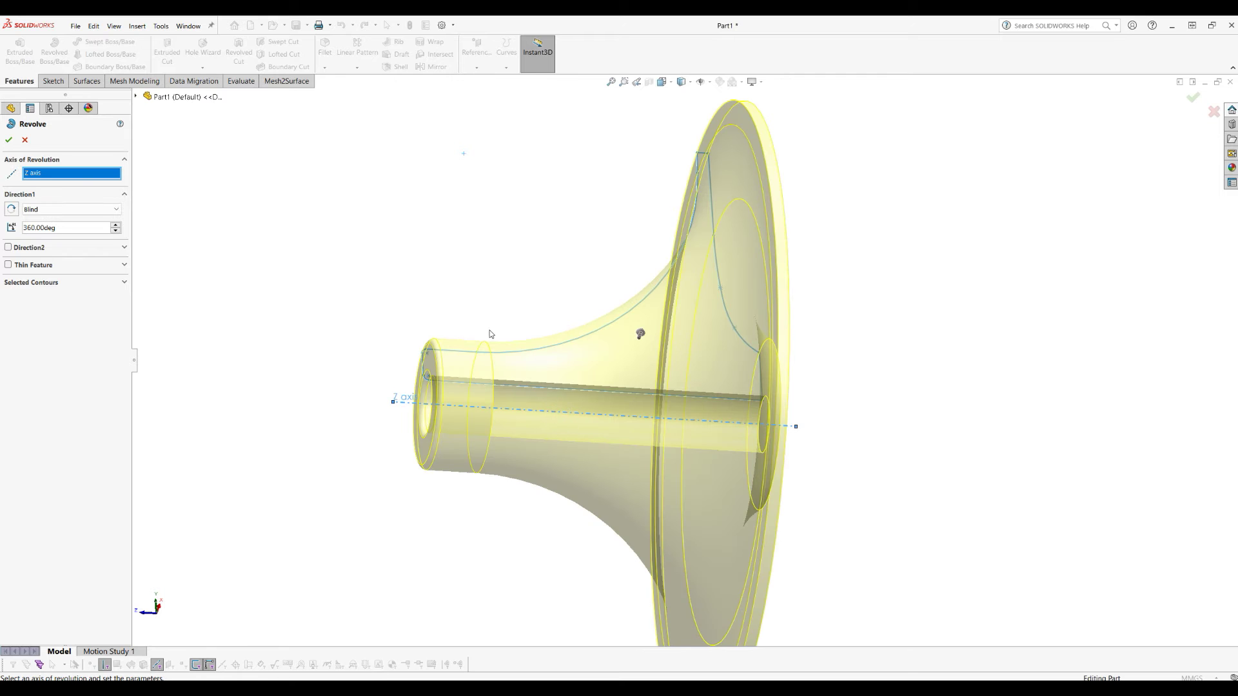
pyautogui.moveTo(377, 263); pyautogui.dragTo(427, 223, button='middle')
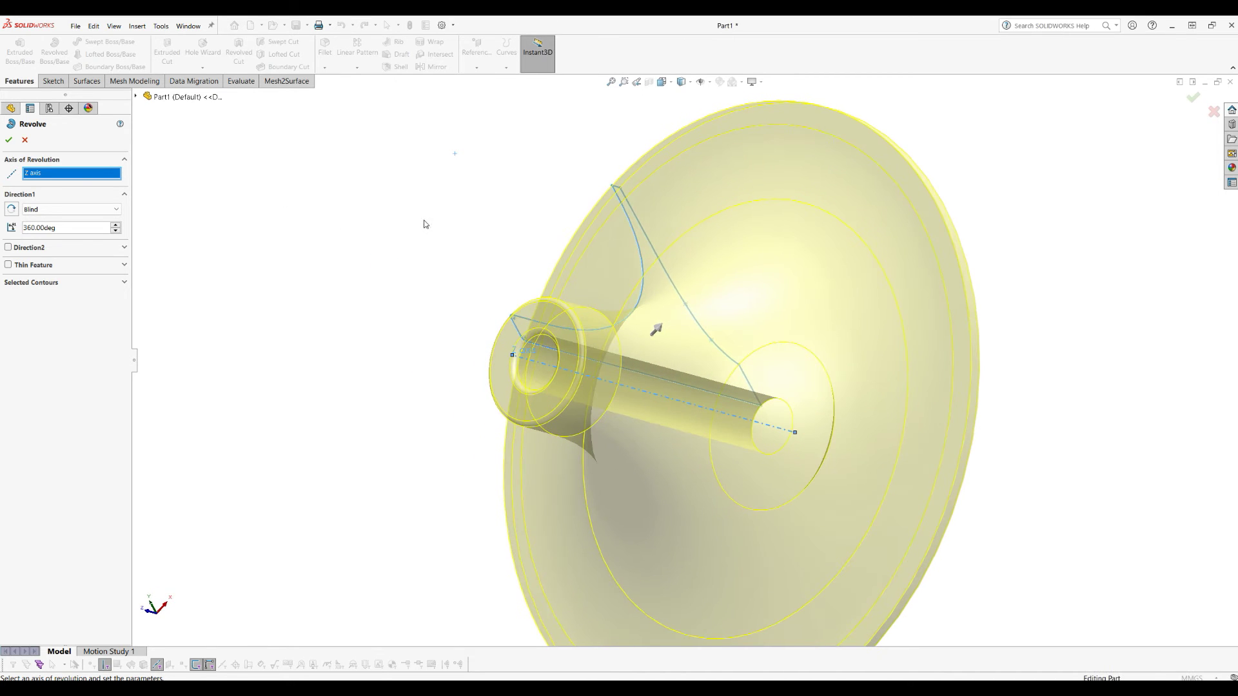
pyautogui.click(9, 140)
# Hide the revolved hub body and show the scanned mesh Mesh1.
pyautogui.moveTo(336, 406); pyautogui.dragTo(422, 219, button='middle')
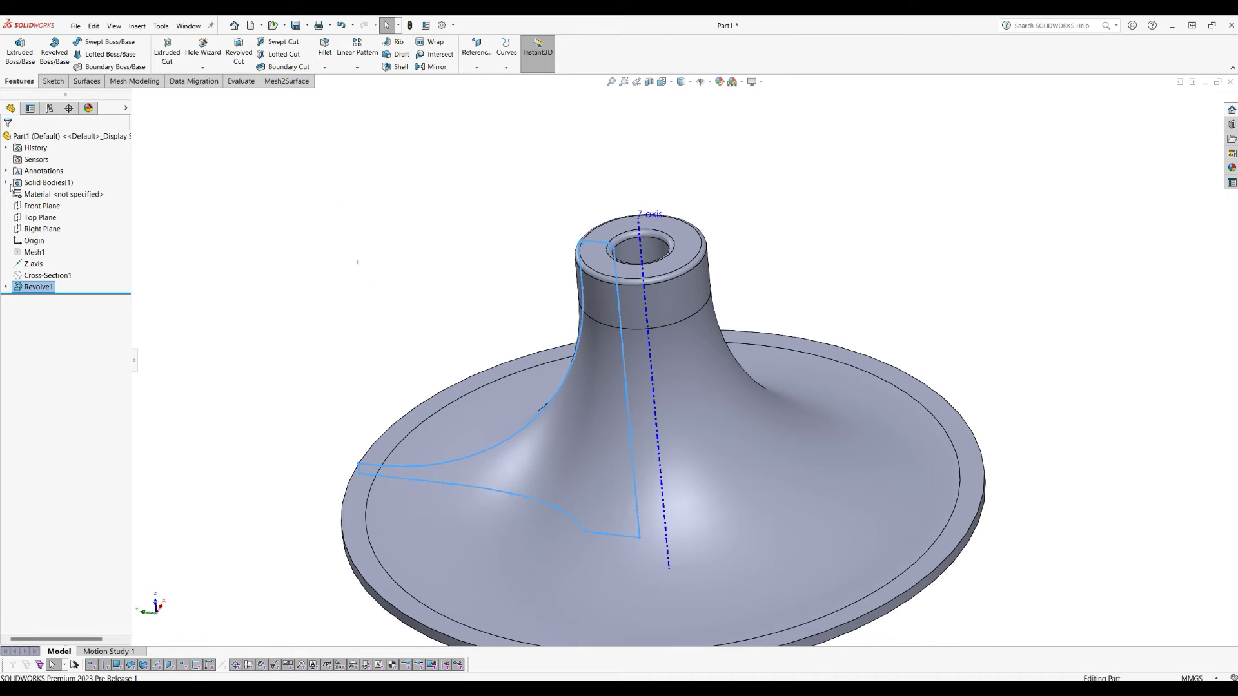
pyautogui.scroll(-3, 691, 456)
pyautogui.moveTo(580, 455); pyautogui.dragTo(588, 461, button='middle')
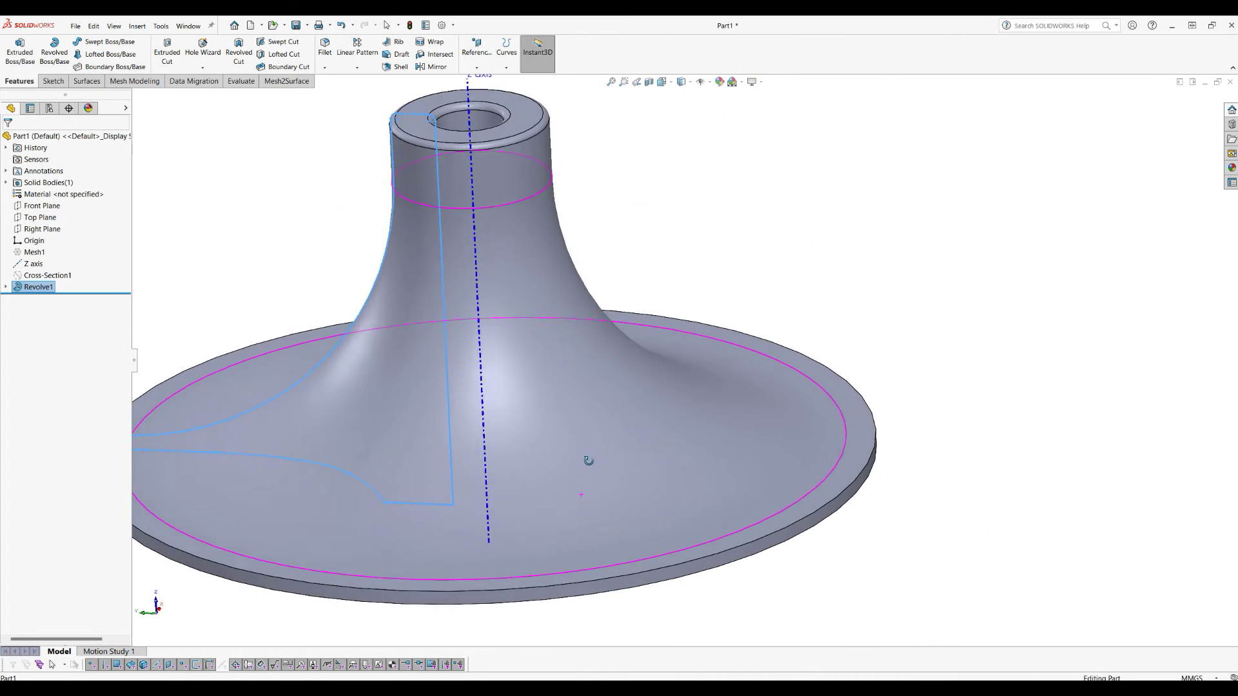
pyautogui.scroll(3, 588, 460)
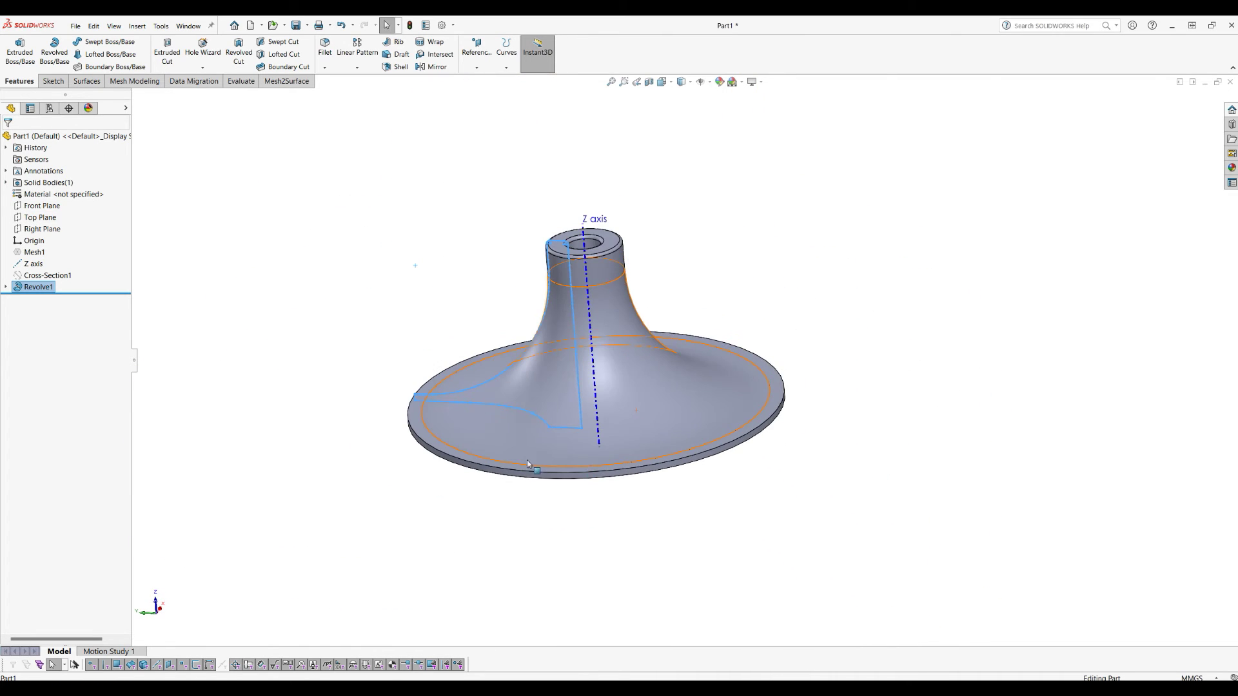
pyautogui.rightClick(30, 288)
pyautogui.click(43, 270)
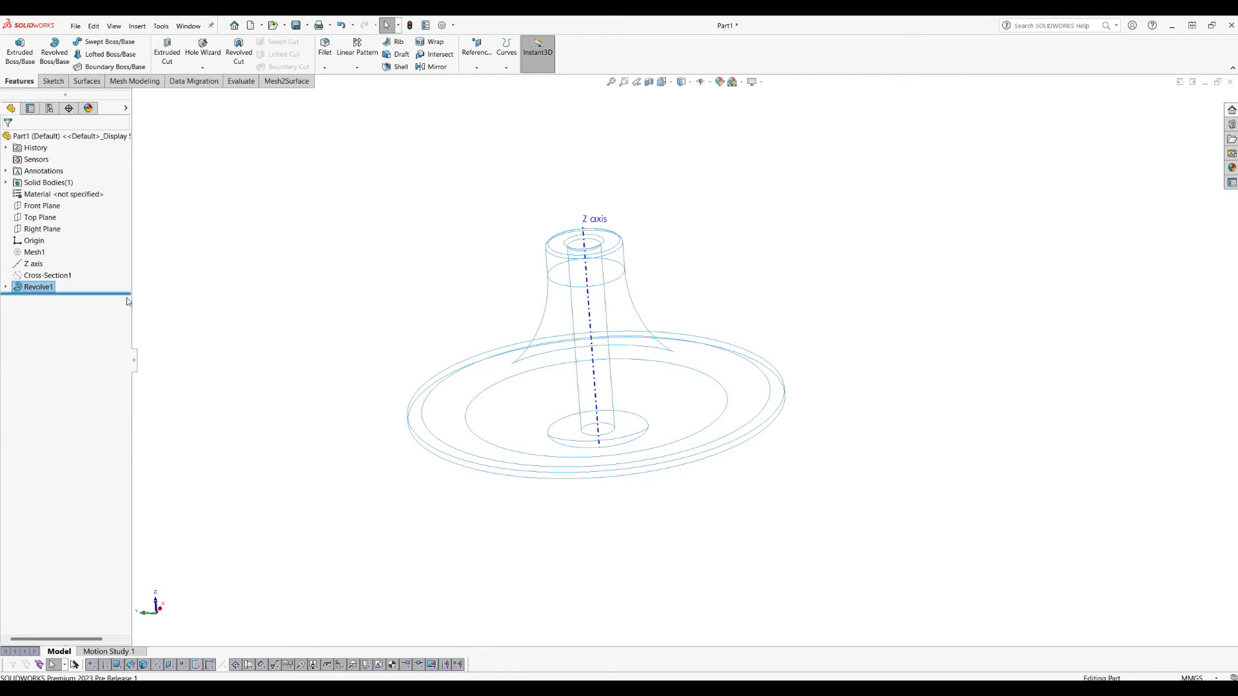
pyautogui.scroll(-1, 352, 333)
pyautogui.rightClick(31, 256)
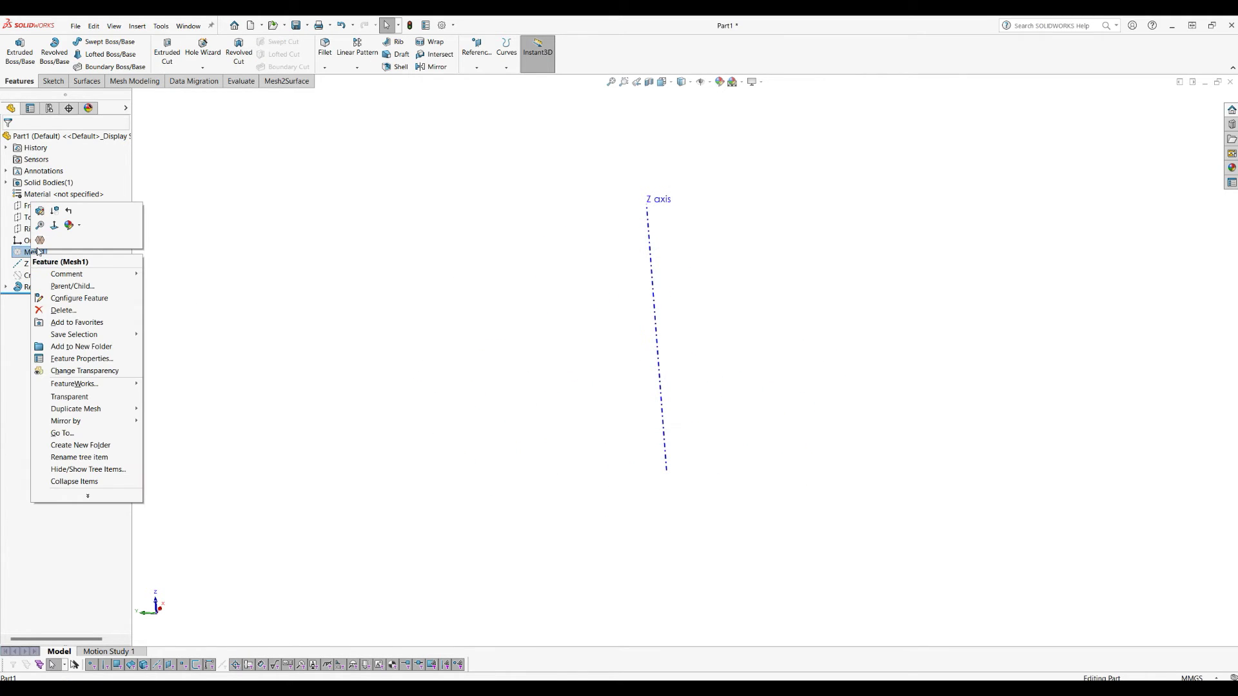
pyautogui.click(40, 243)
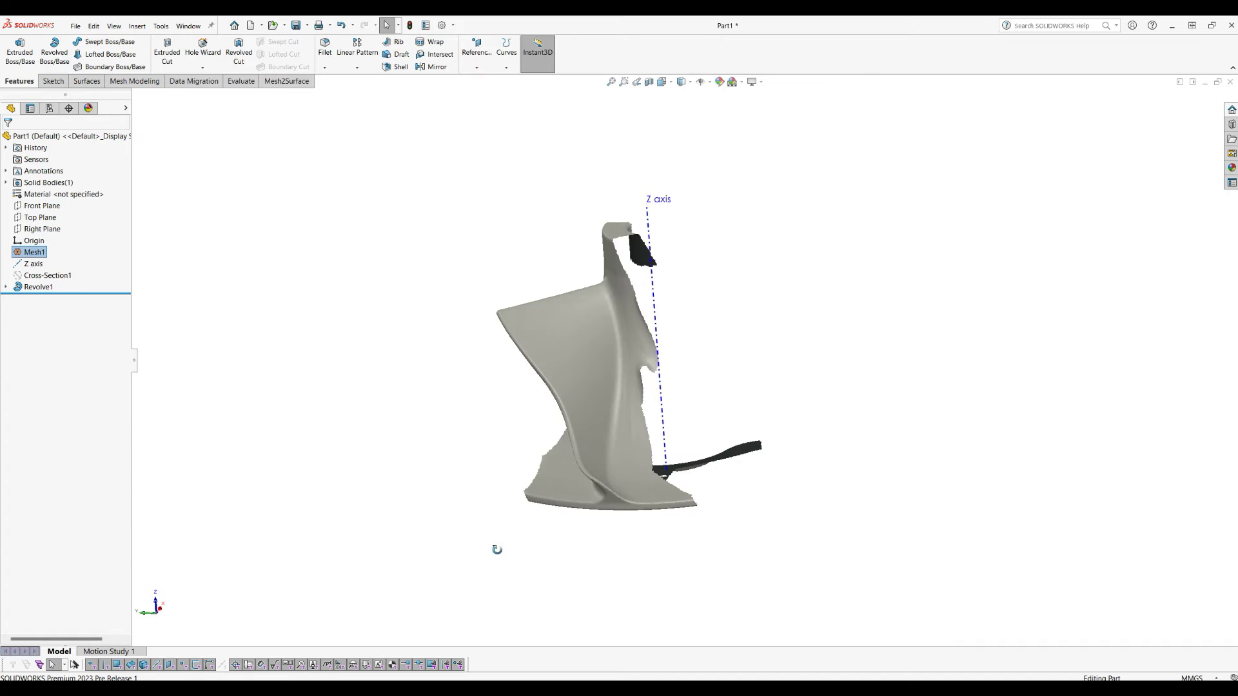
# Select the triangles of the visible blade face on the mesh with the wand selection at sensitivity 22.
pyautogui.moveTo(497, 547); pyautogui.dragTo(516, 530, button='middle')
pyautogui.moveTo(594, 180); pyautogui.dragTo(619, 161, button='middle')
pyautogui.scroll(-2, 612, 566)
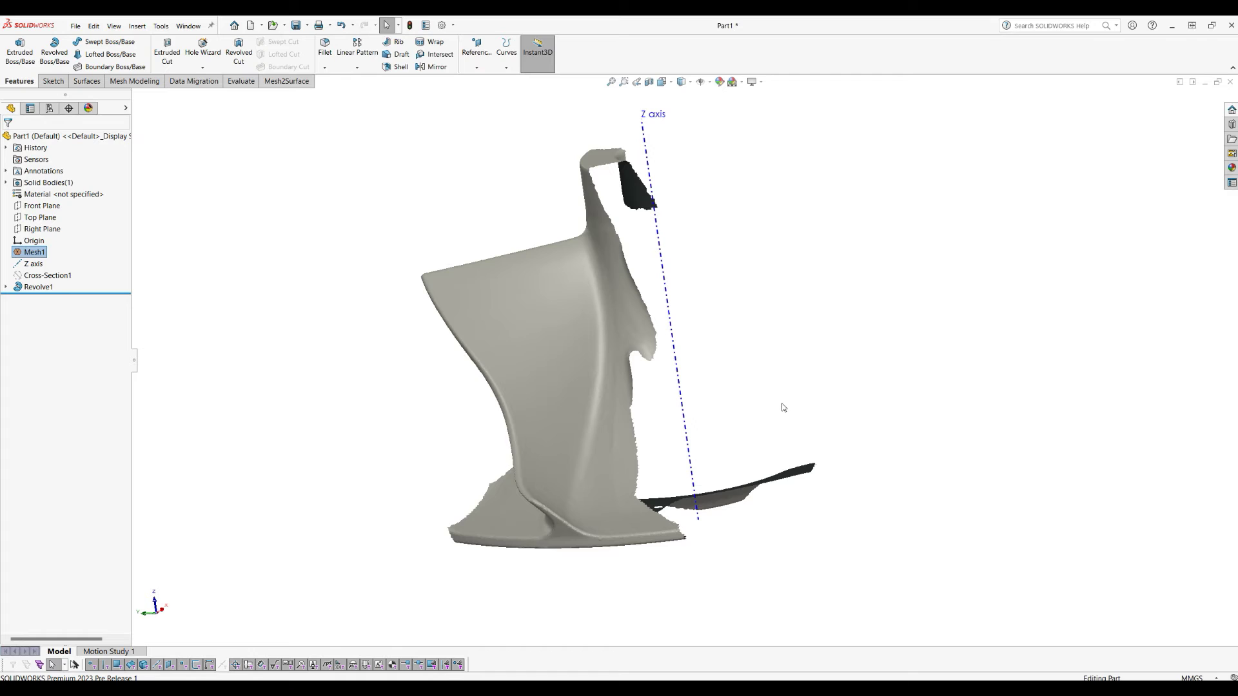
pyautogui.click(298, 82)
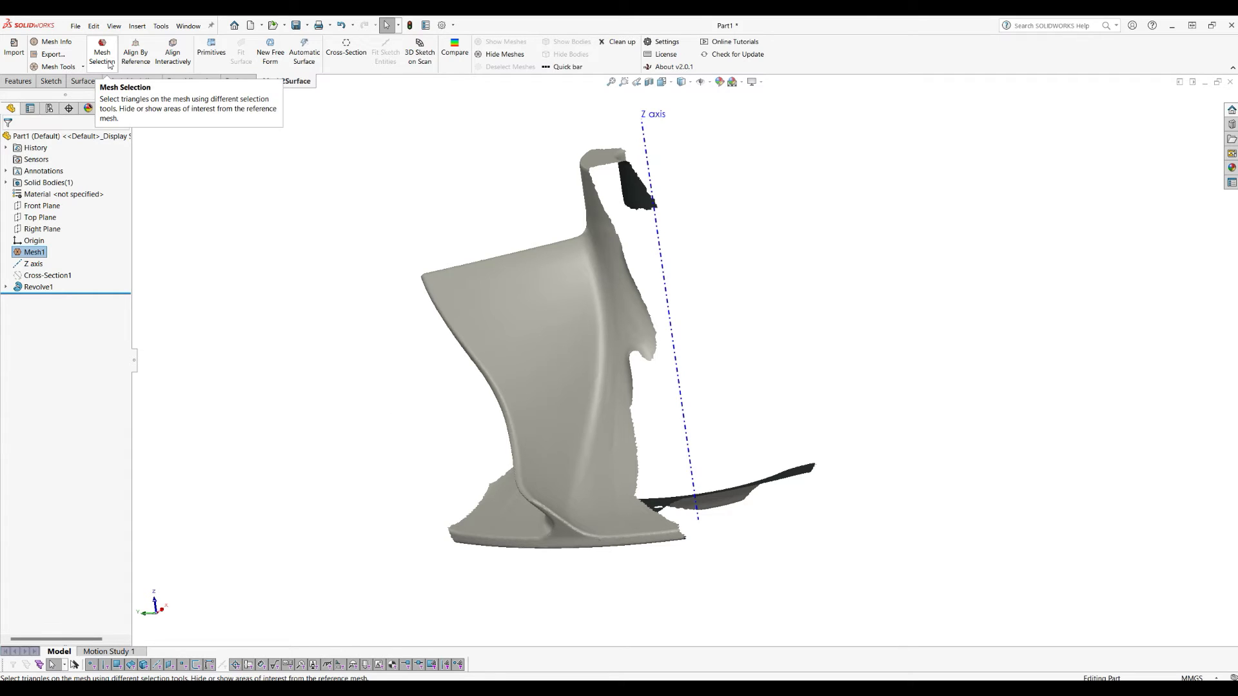
pyautogui.moveTo(477, 513); pyautogui.dragTo(445, 513, button='middle')
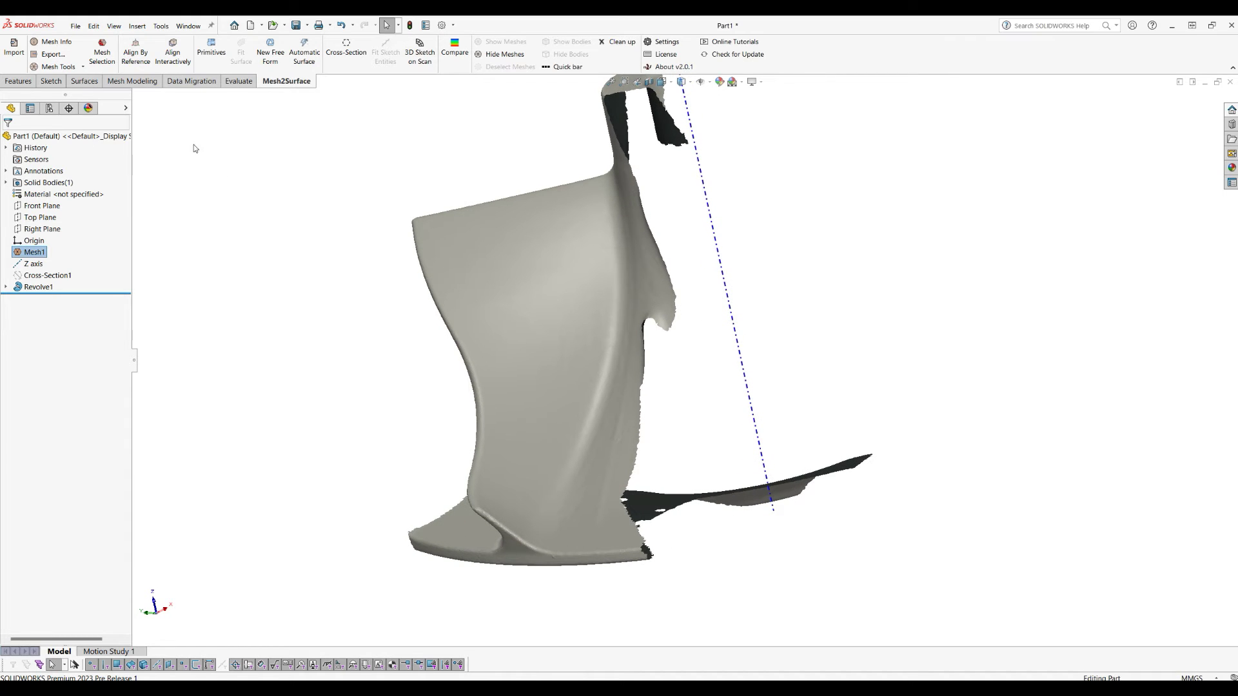
pyautogui.click(107, 60)
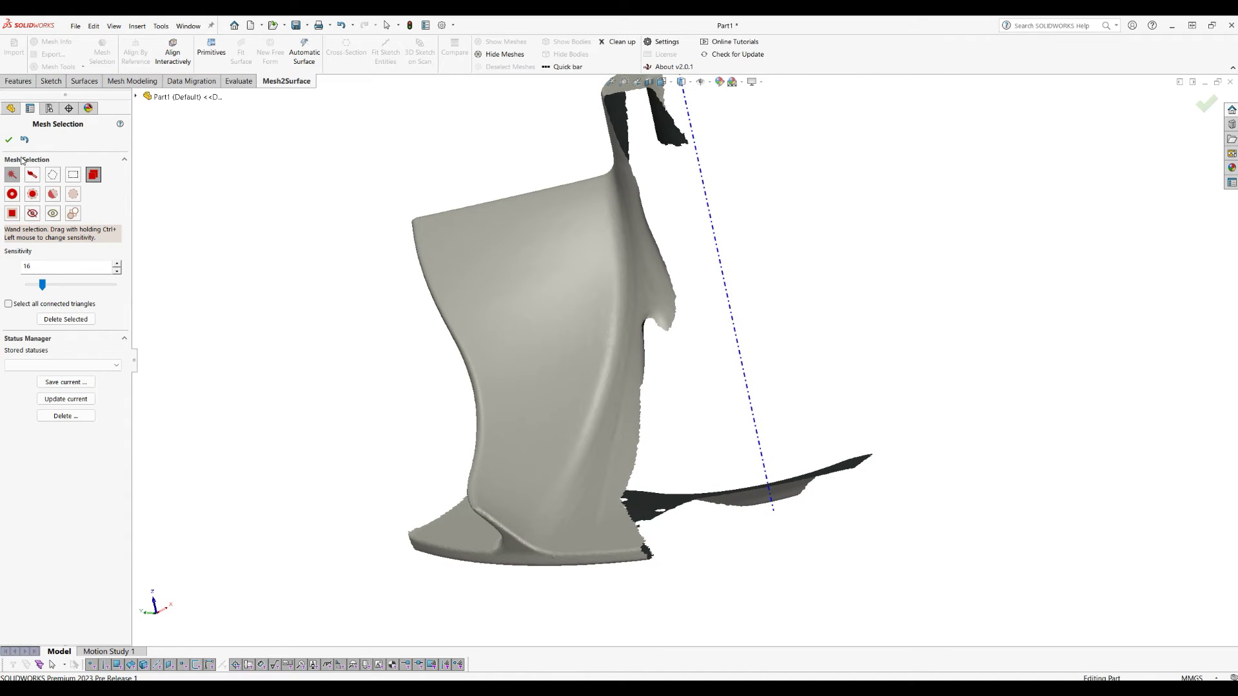
pyautogui.click(534, 268)
pyautogui.moveTo(43, 284); pyautogui.dragTo(49, 285)
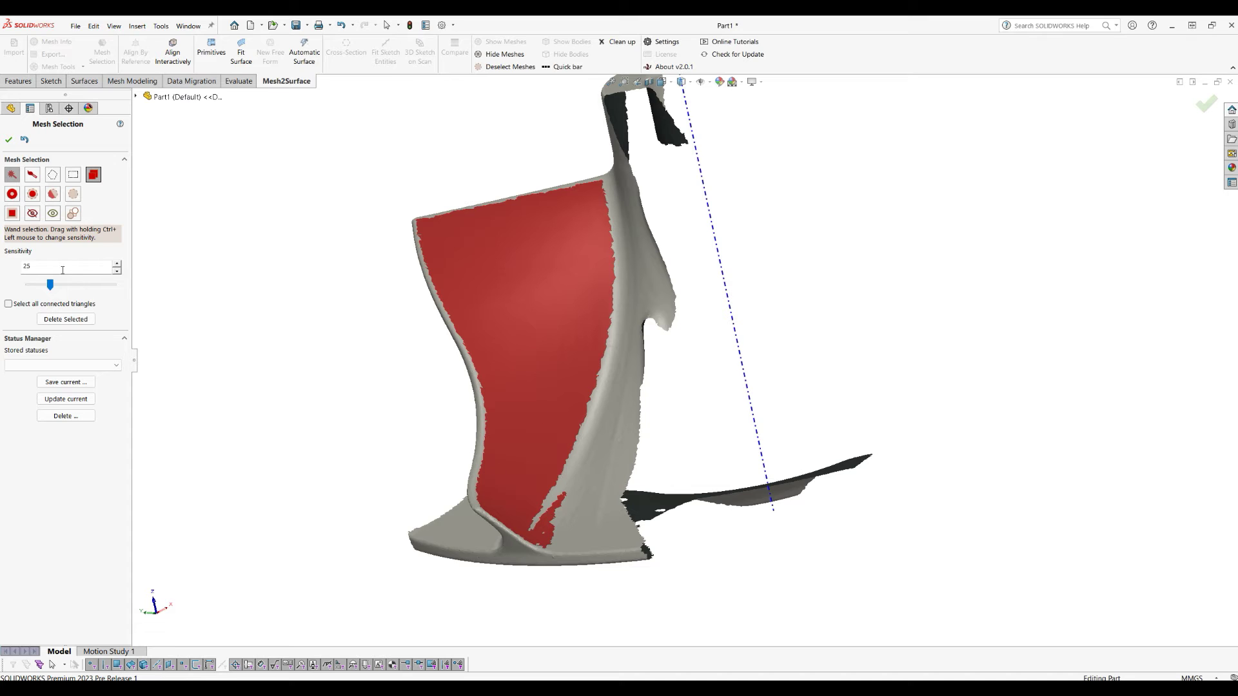
pyautogui.moveTo(50, 284); pyautogui.dragTo(46, 285)
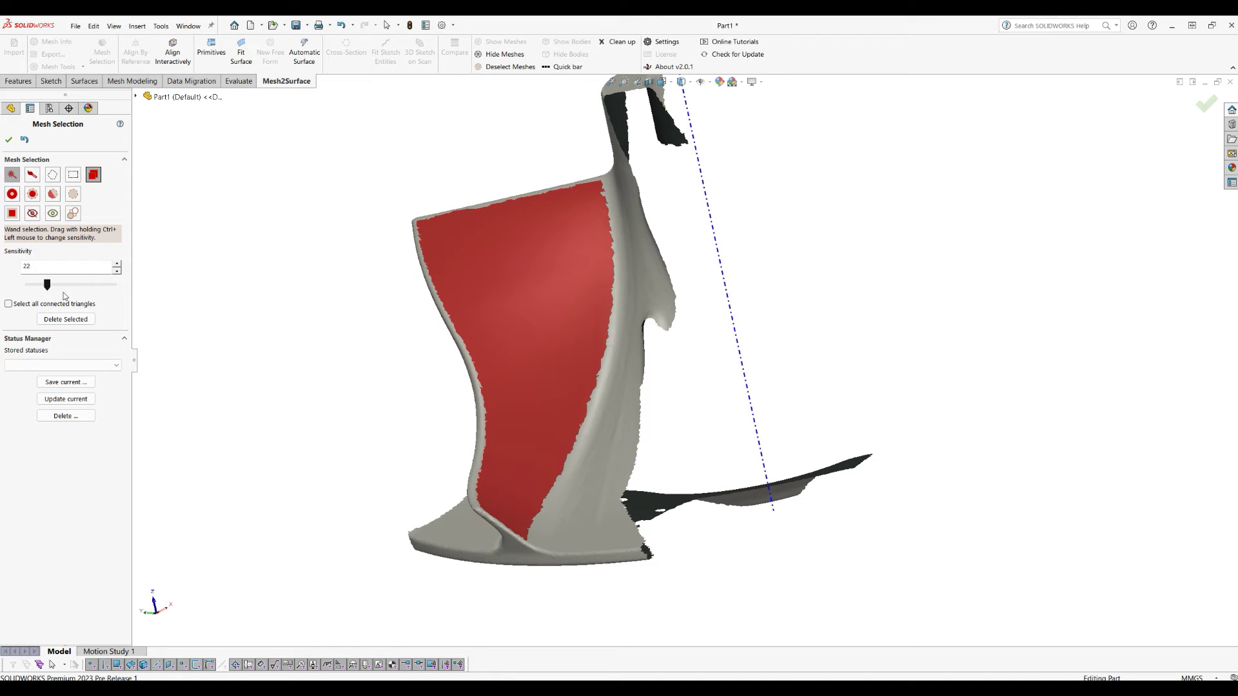
pyautogui.moveTo(346, 474); pyautogui.dragTo(334, 436, button='middle')
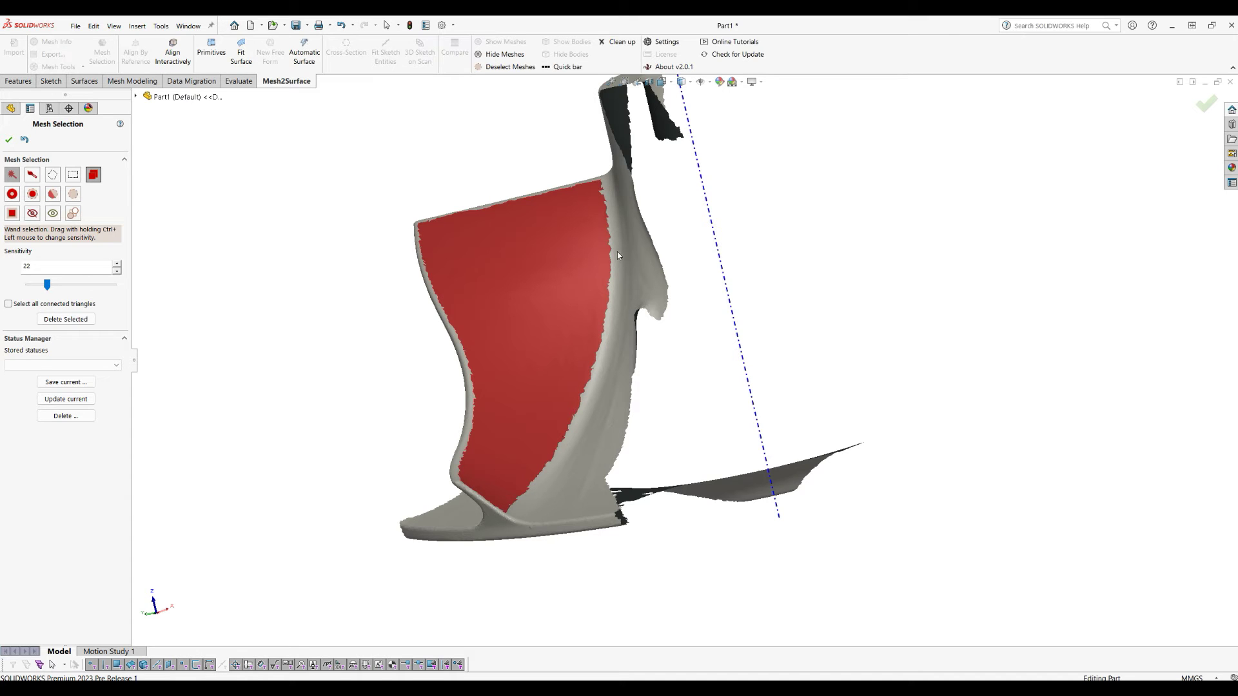
pyautogui.click(8, 141)
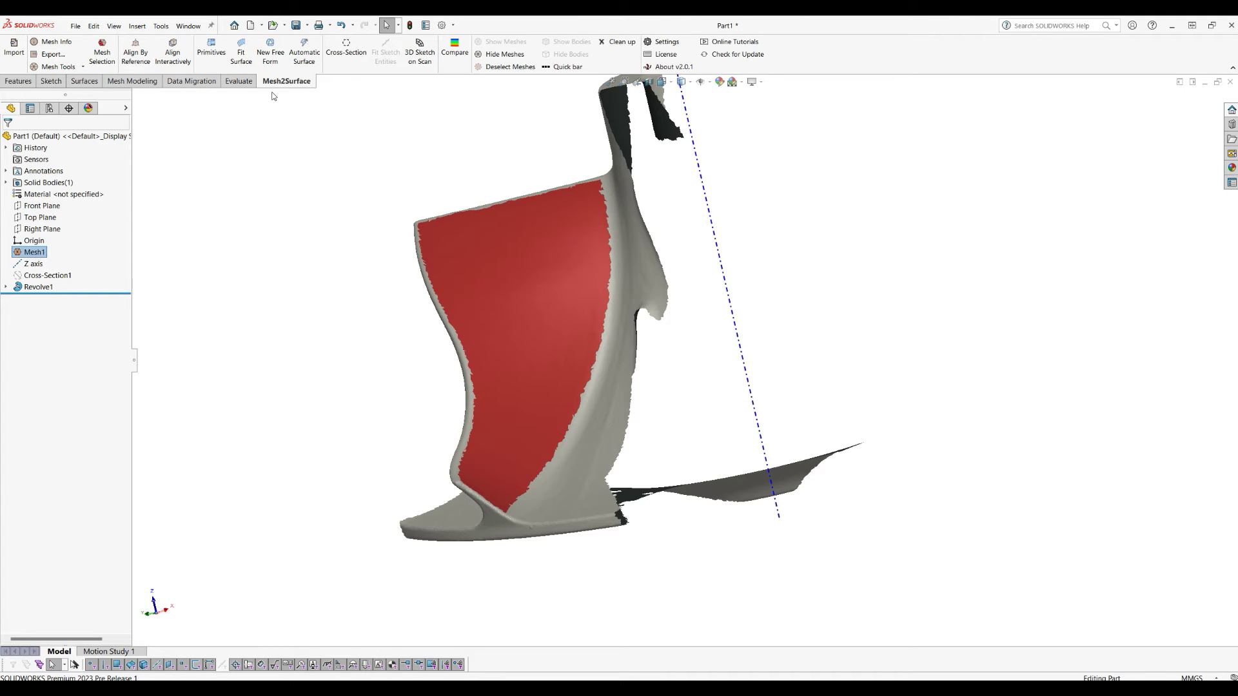
# Fit a surface to the selected blade face with 5 by 5 control settings, expanded by 40%, and check its deviation before accepting.
pyautogui.click(242, 57)
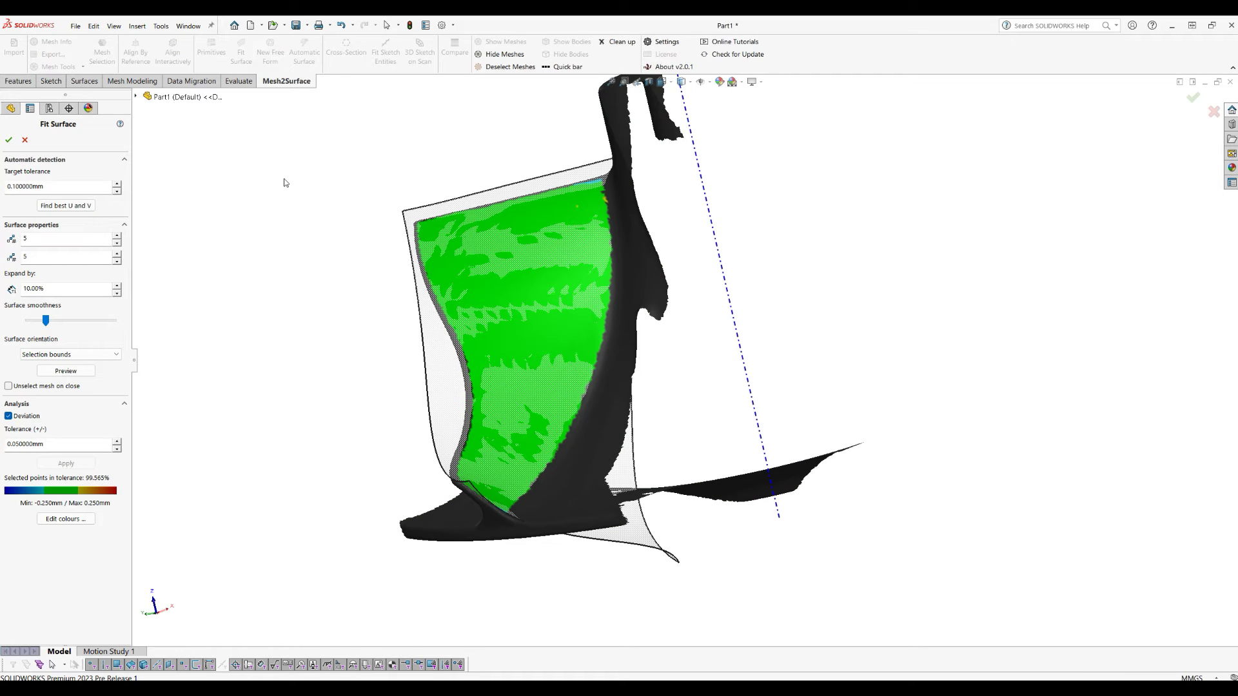
pyautogui.moveTo(284, 183); pyautogui.dragTo(310, 379, button='middle')
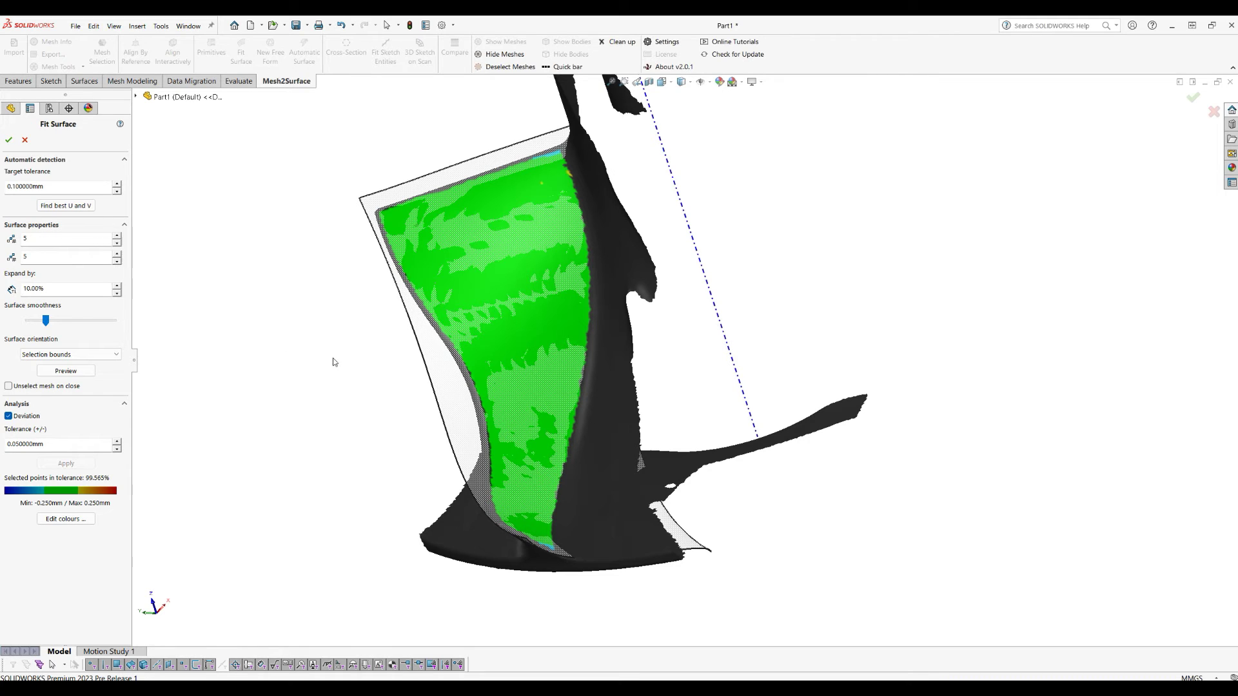
pyautogui.click(9, 416)
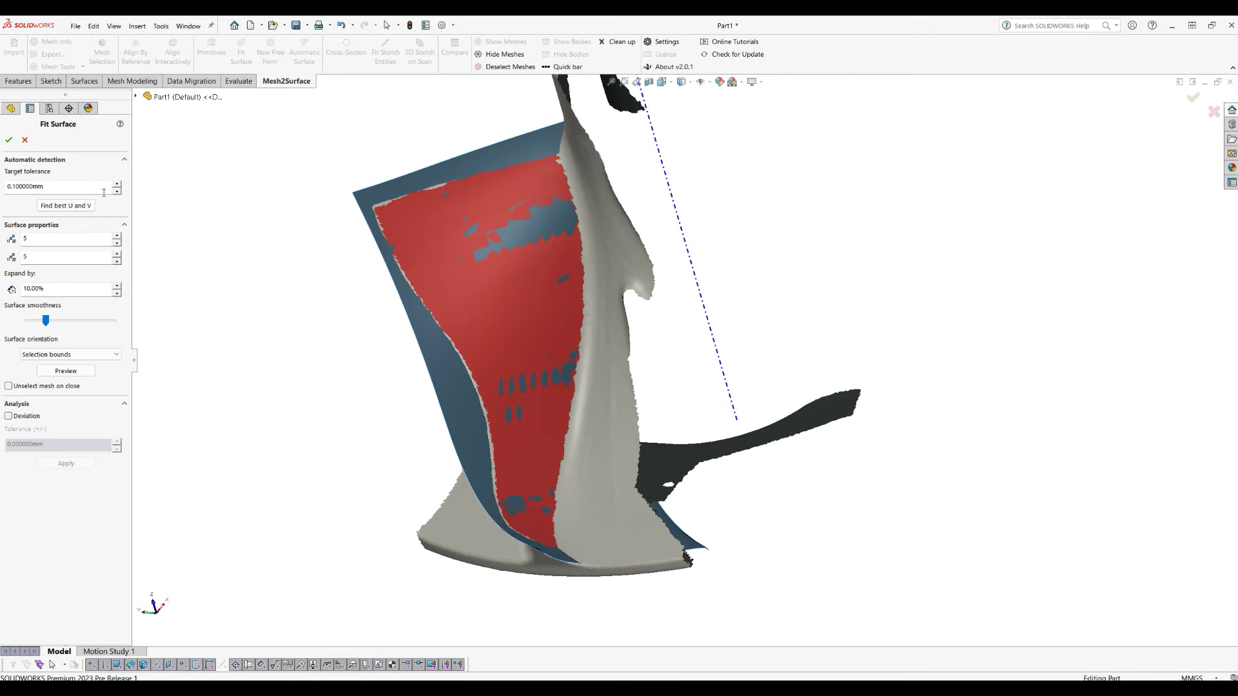
pyautogui.doubleClick(42, 294)
pyautogui.write('40')
pyautogui.press('Return')
pyautogui.click(51, 373)
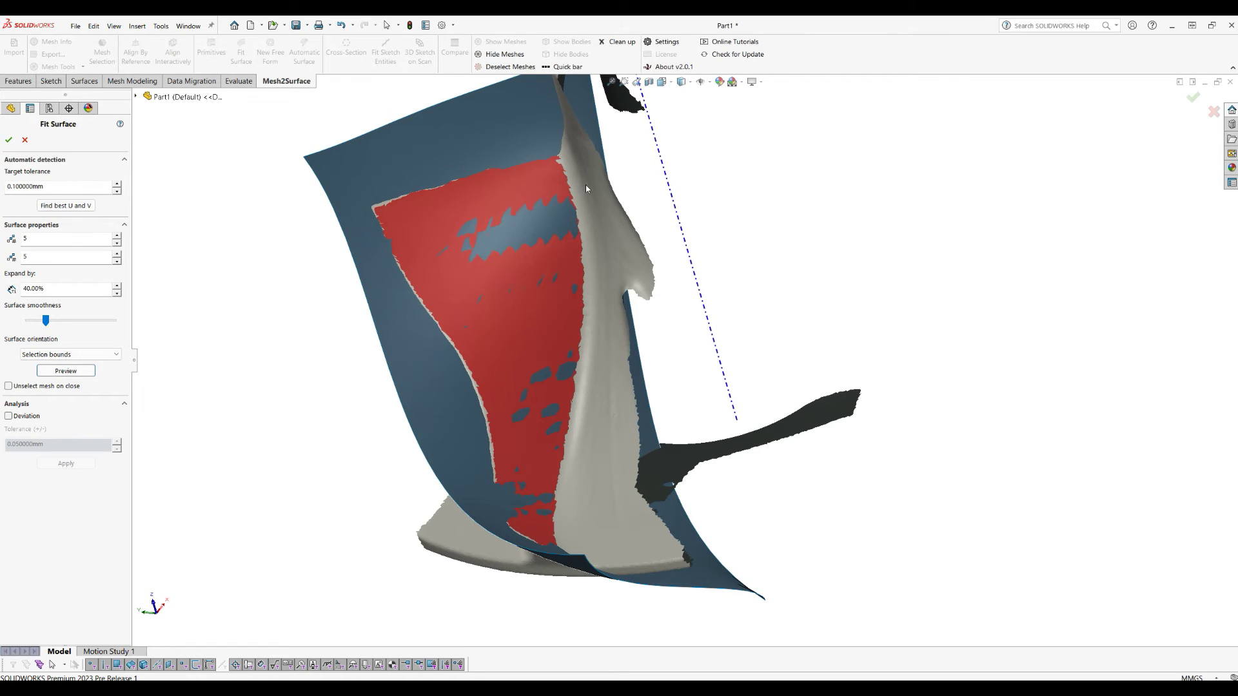
pyautogui.click(8, 416)
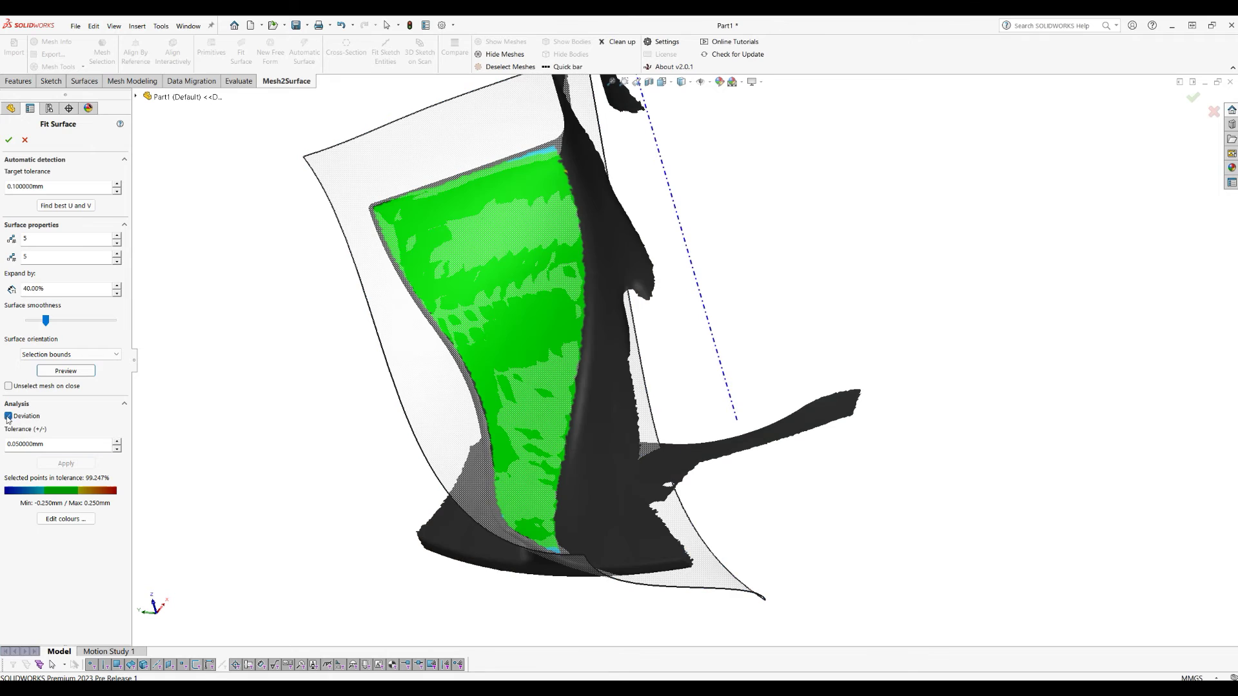
pyautogui.moveTo(400, 395); pyautogui.dragTo(534, 398, button='middle')
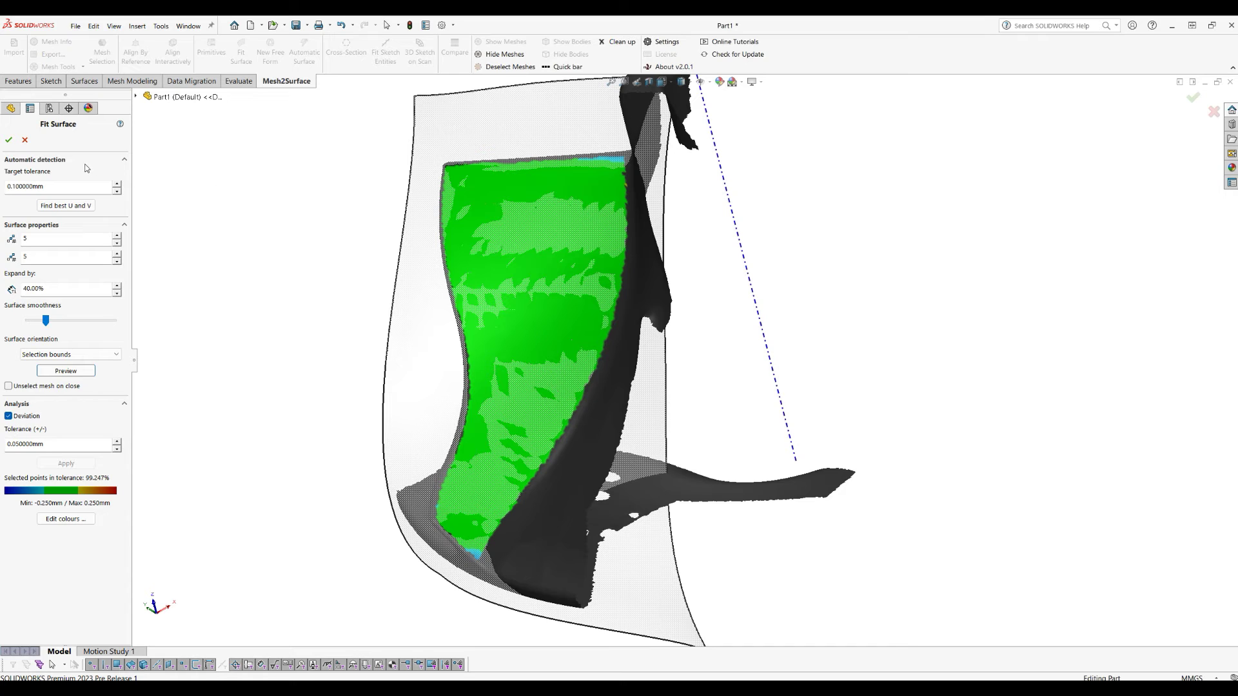
pyautogui.click(9, 140)
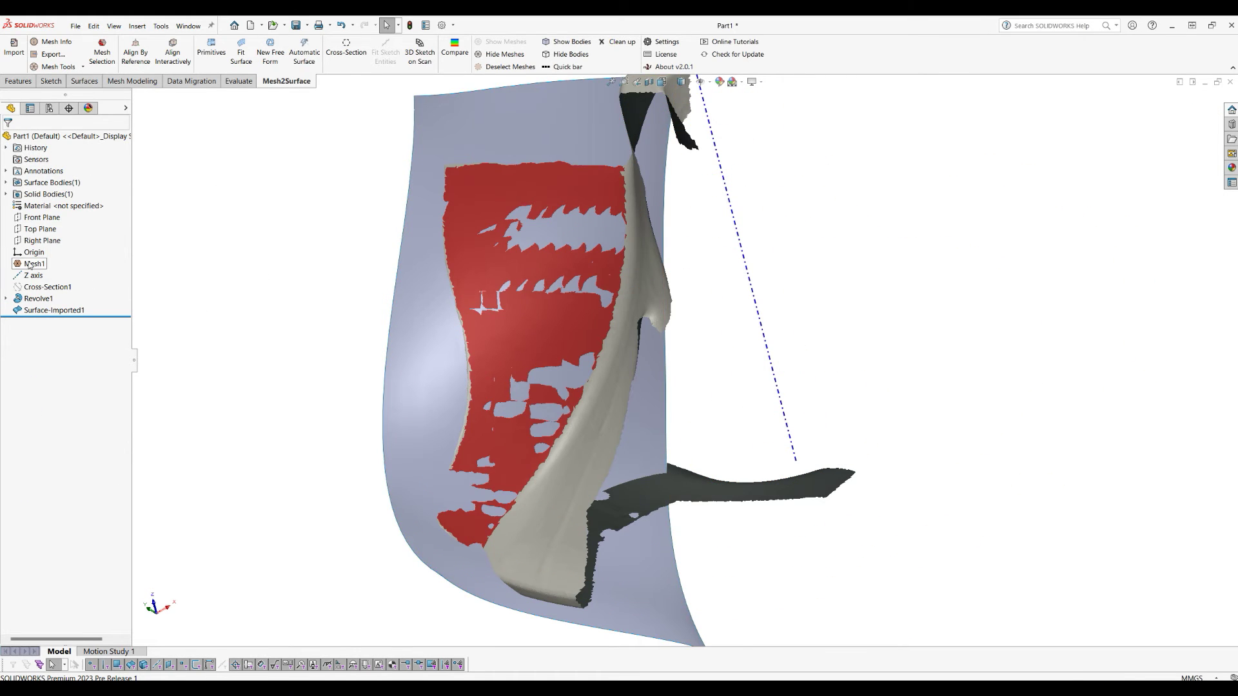
# Deselect the selected triangles of Mesh1.
pyautogui.rightClick(29, 265)
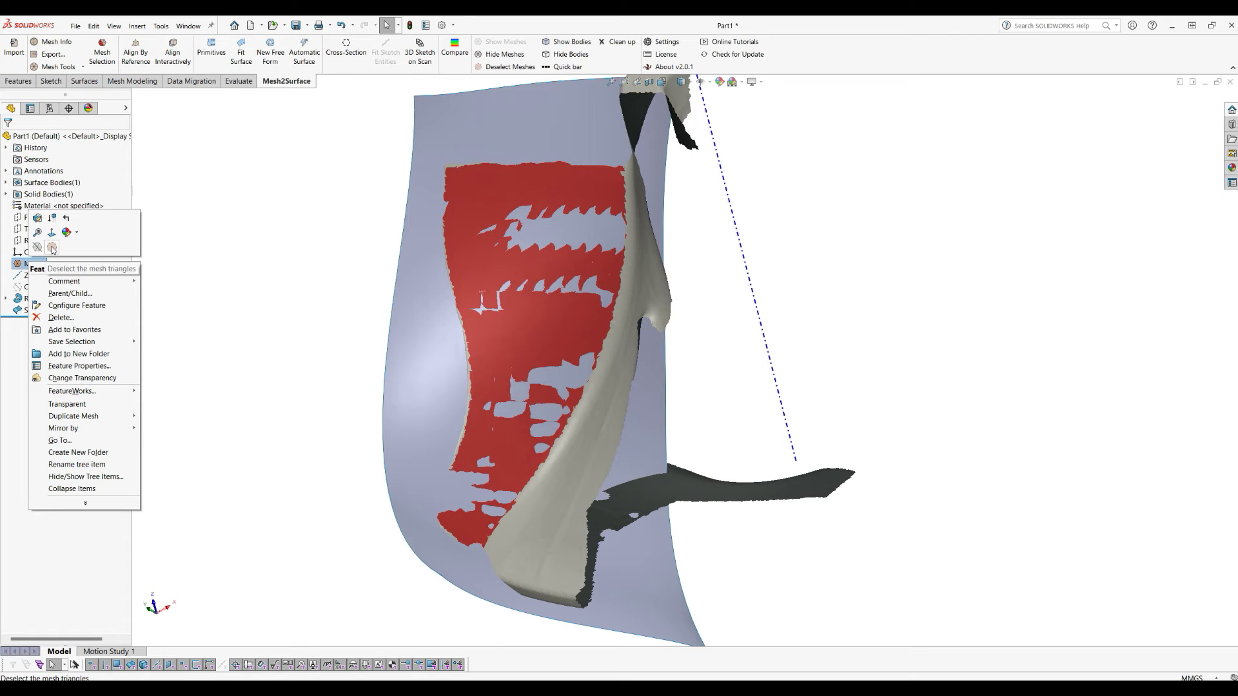
pyautogui.click(483, 296)
pyautogui.moveTo(484, 297); pyautogui.dragTo(451, 270, button='middle')
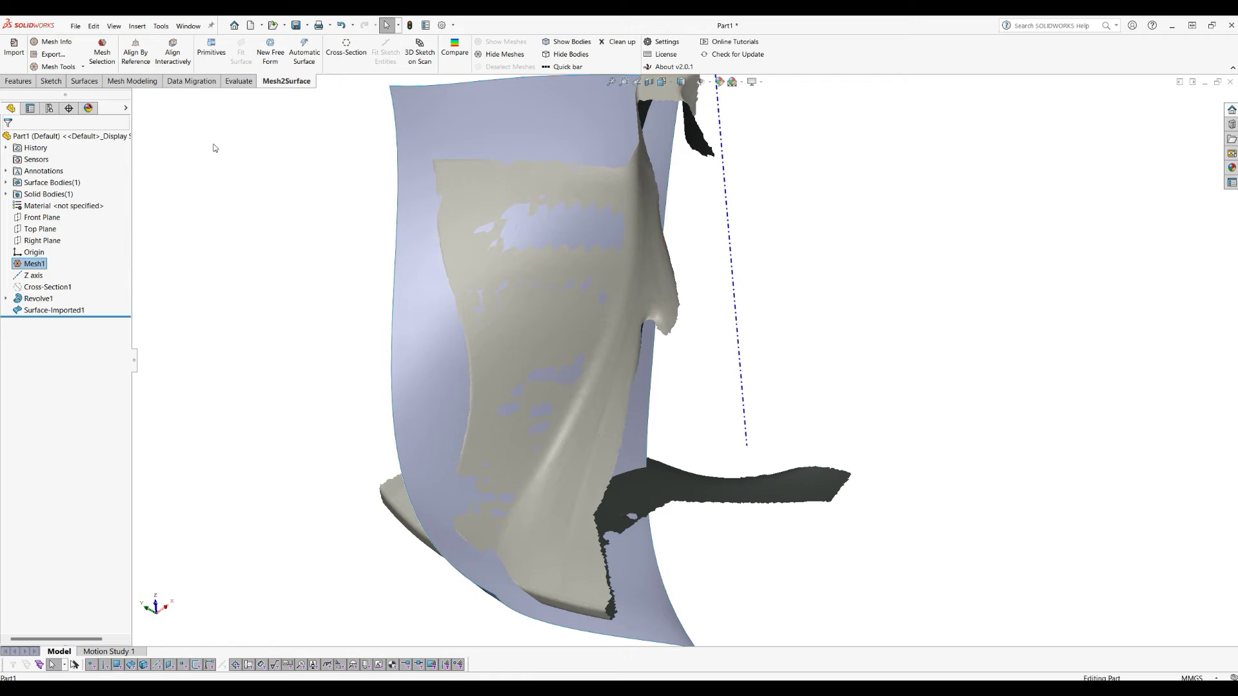
# Examine the smoothness of the fitted blade surface with zebra stripes while Mesh1 is hidden, and turn the stripes off.
pyautogui.click(242, 83)
pyautogui.click(456, 54)
pyautogui.moveTo(468, 300); pyautogui.dragTo(407, 268, button='middle')
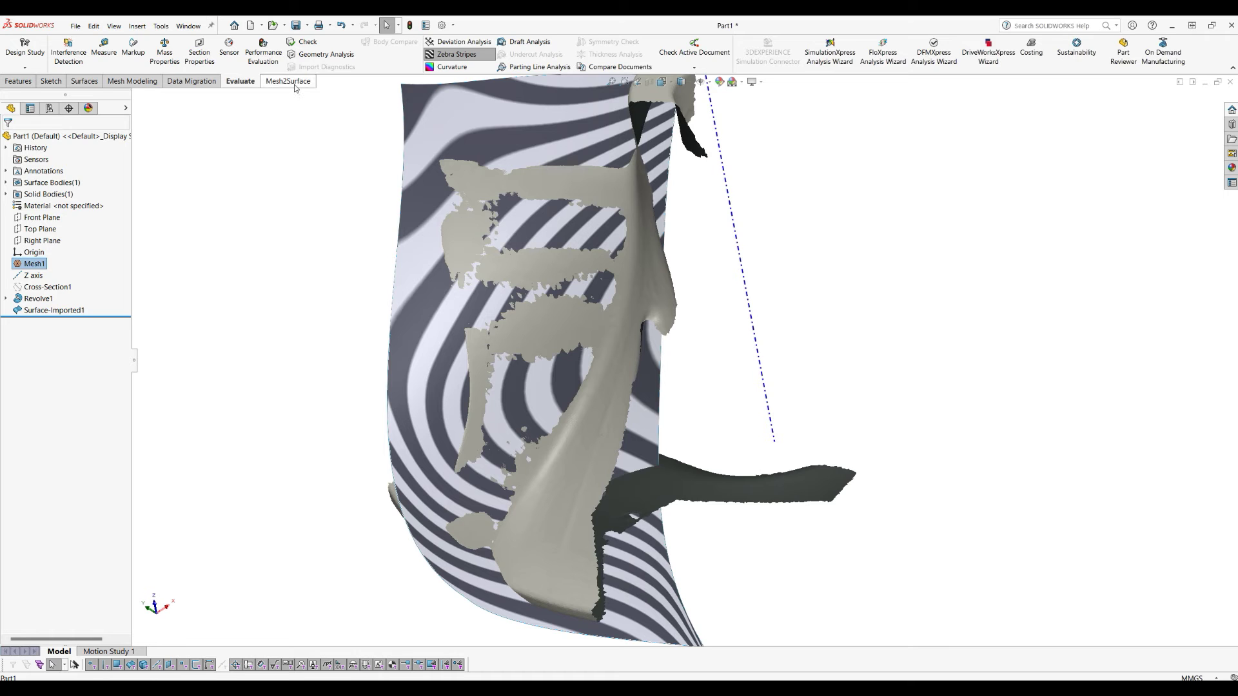
pyautogui.rightClick(32, 264)
pyautogui.click(91, 289)
pyautogui.moveTo(310, 349)
pyautogui.mouseDown(button='middle')
pyautogui.moveTo(298, 373)
pyautogui.moveTo(314, 365)
pyautogui.mouseUp(button='middle')
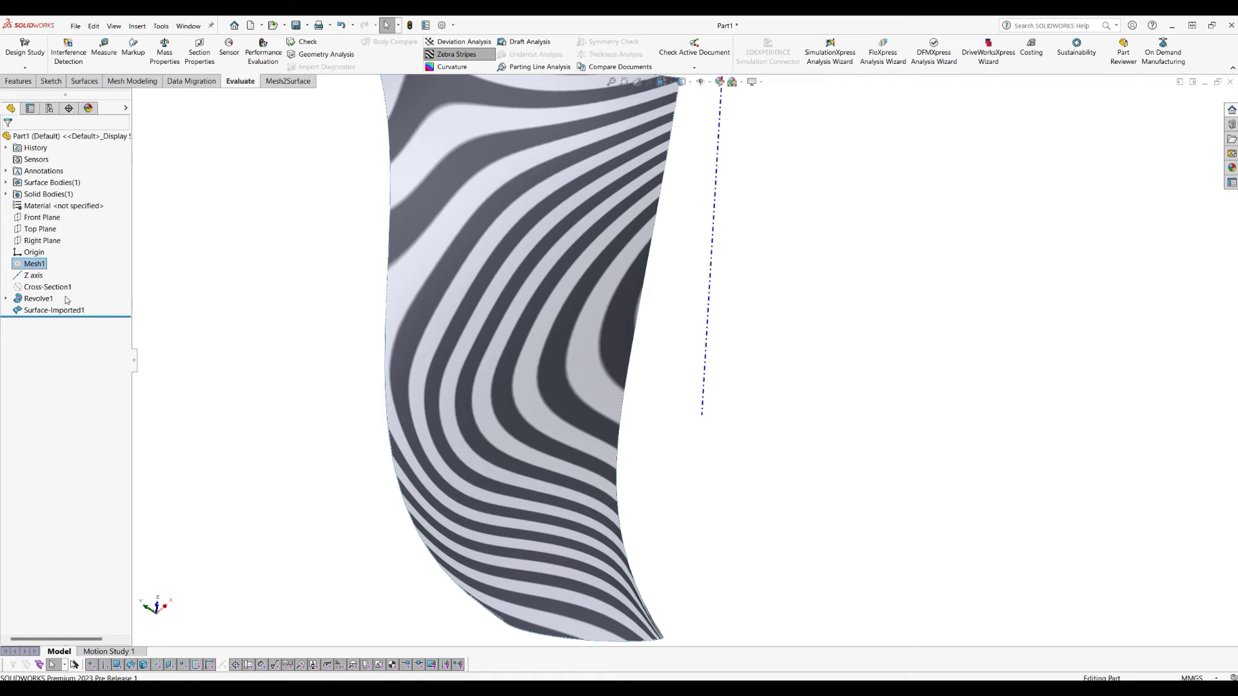
pyautogui.click(457, 54)
pyautogui.moveTo(365, 375); pyautogui.dragTo(372, 393, button='middle')
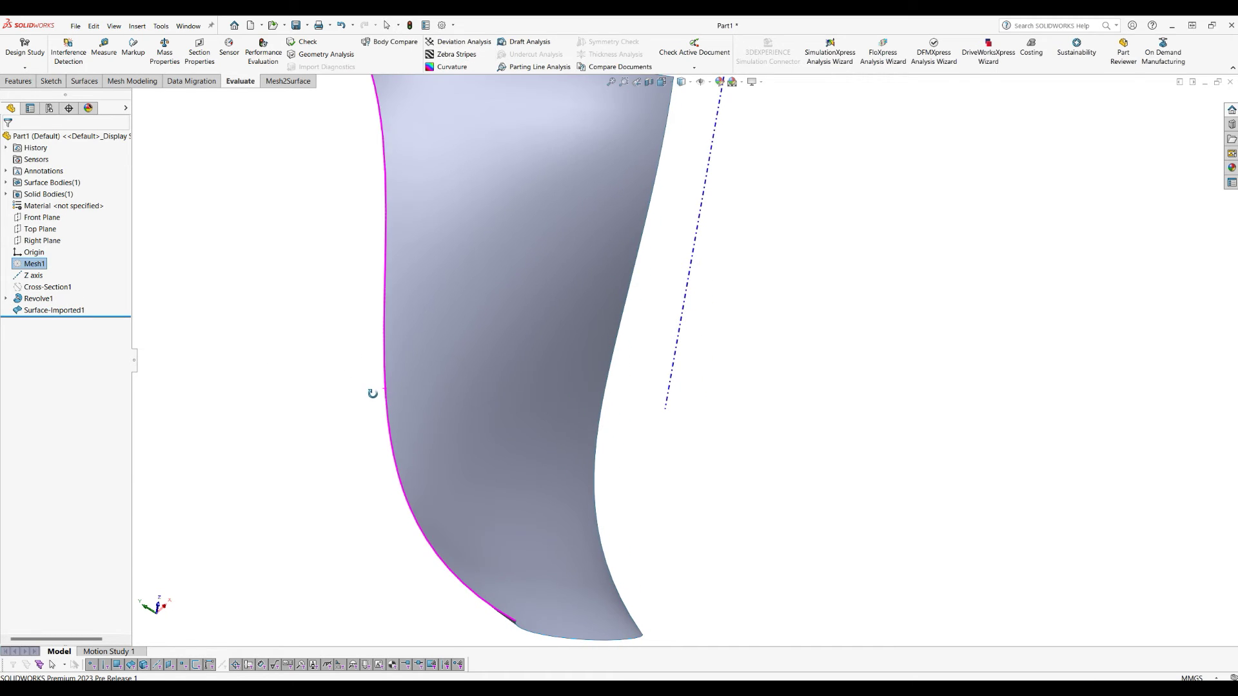
# Show Mesh1 again and hide the fitted surface Surface-Imported1 to expose the opposite side of the blade.
pyautogui.rightClick(42, 271)
pyautogui.click(55, 255)
pyautogui.moveTo(346, 441); pyautogui.dragTo(455, 440, button='middle')
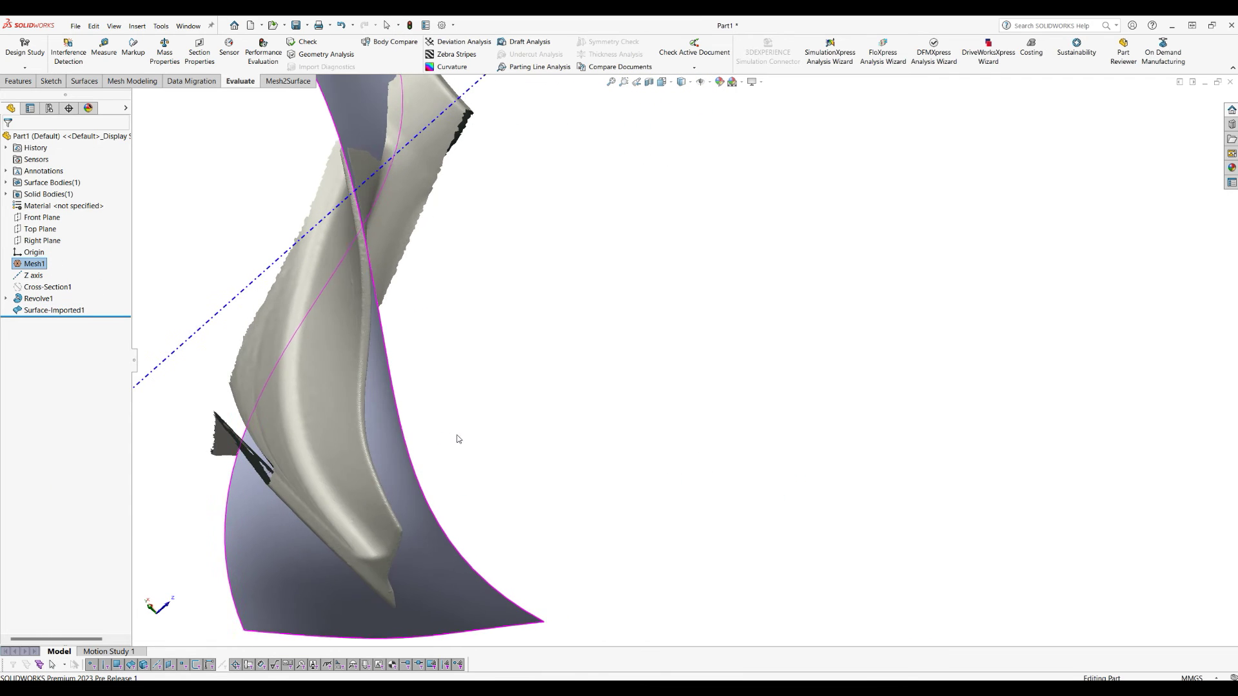
pyautogui.press('z')
pyautogui.press('z')
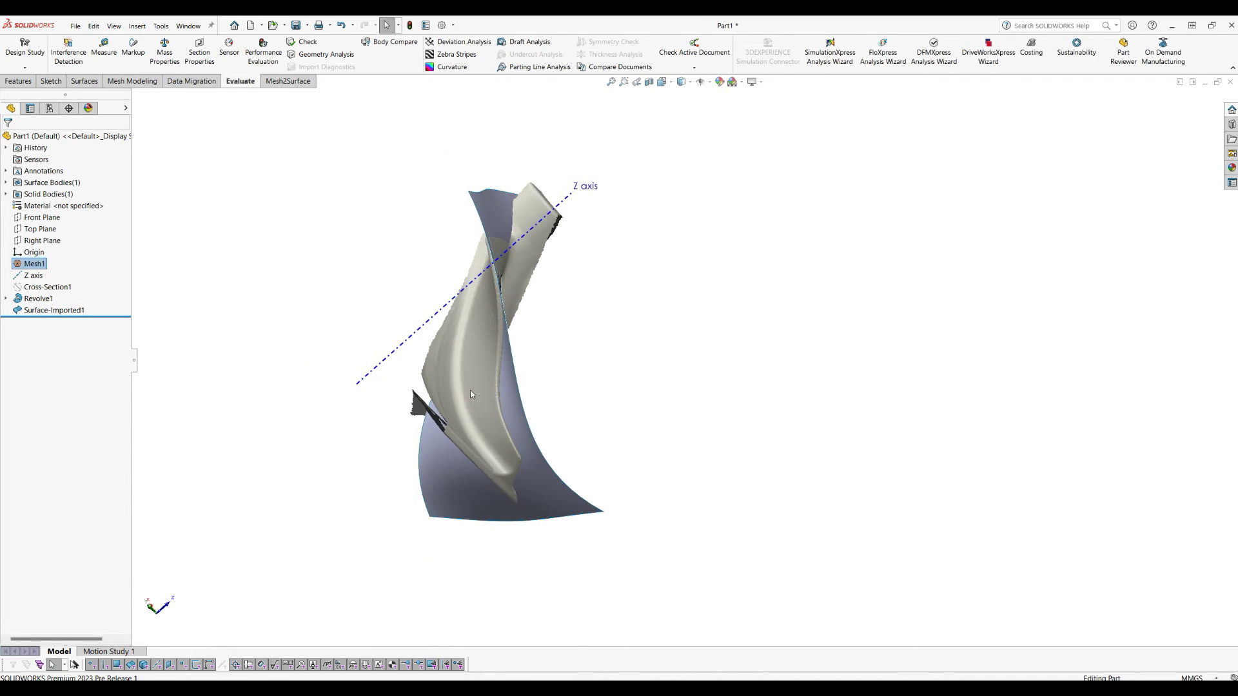
pyautogui.rightClick(58, 312)
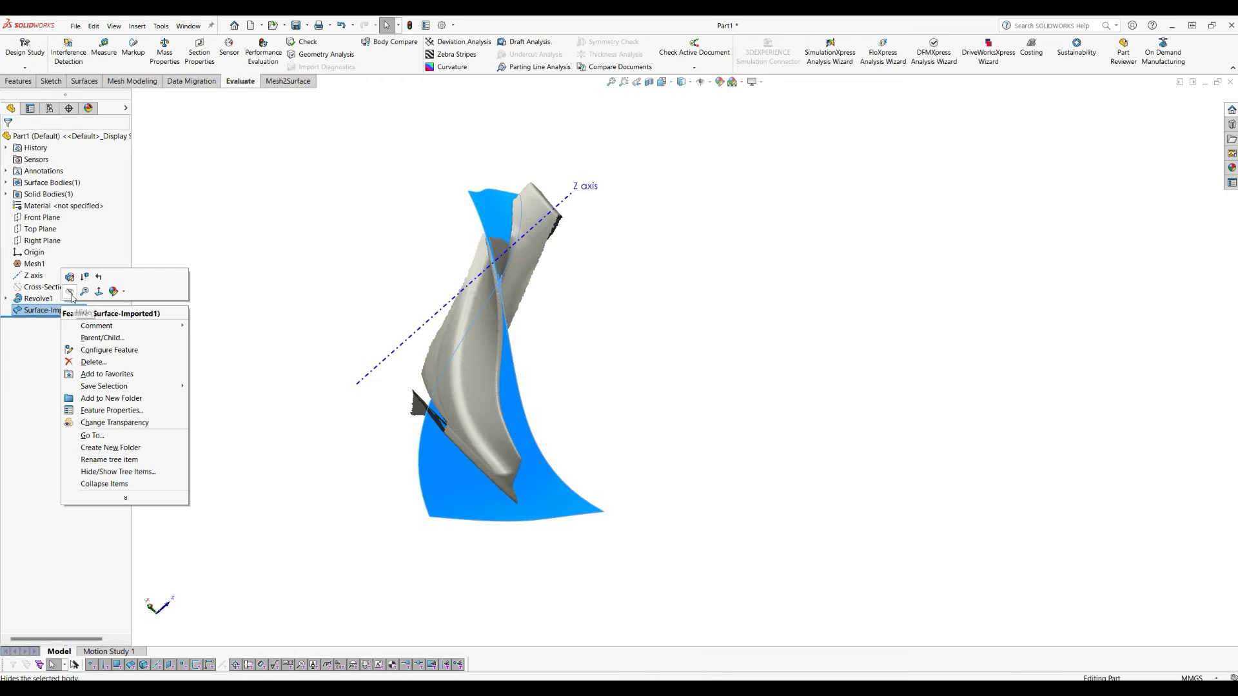
pyautogui.click(70, 293)
pyautogui.moveTo(199, 371); pyautogui.dragTo(257, 524, button='middle')
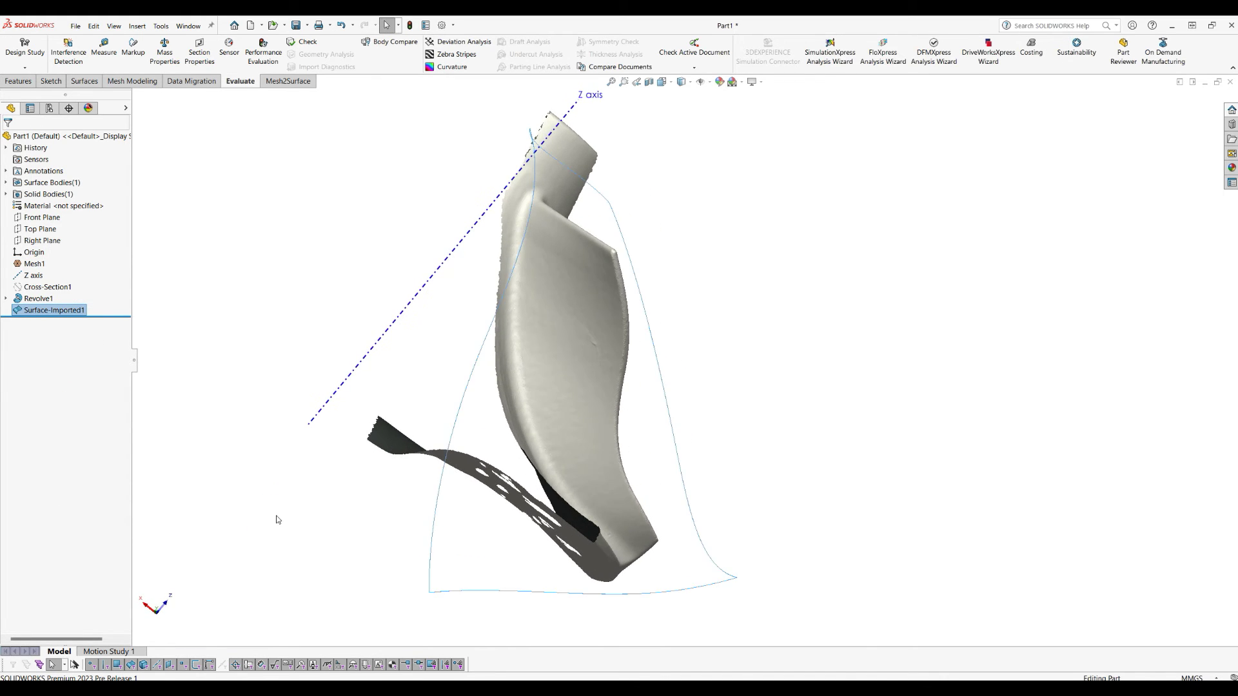
# Select the triangles of the opposite blade face on the mesh with the wand selection at sensitivity 18.
pyautogui.click(293, 83)
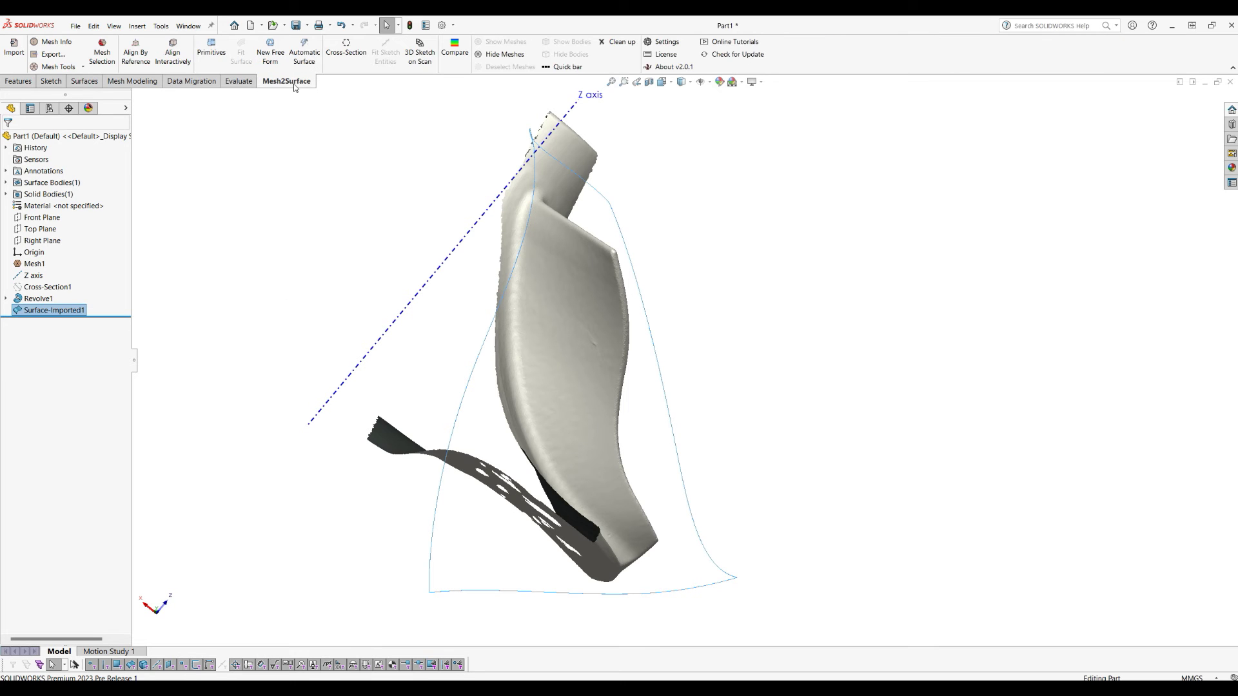
pyautogui.click(94, 61)
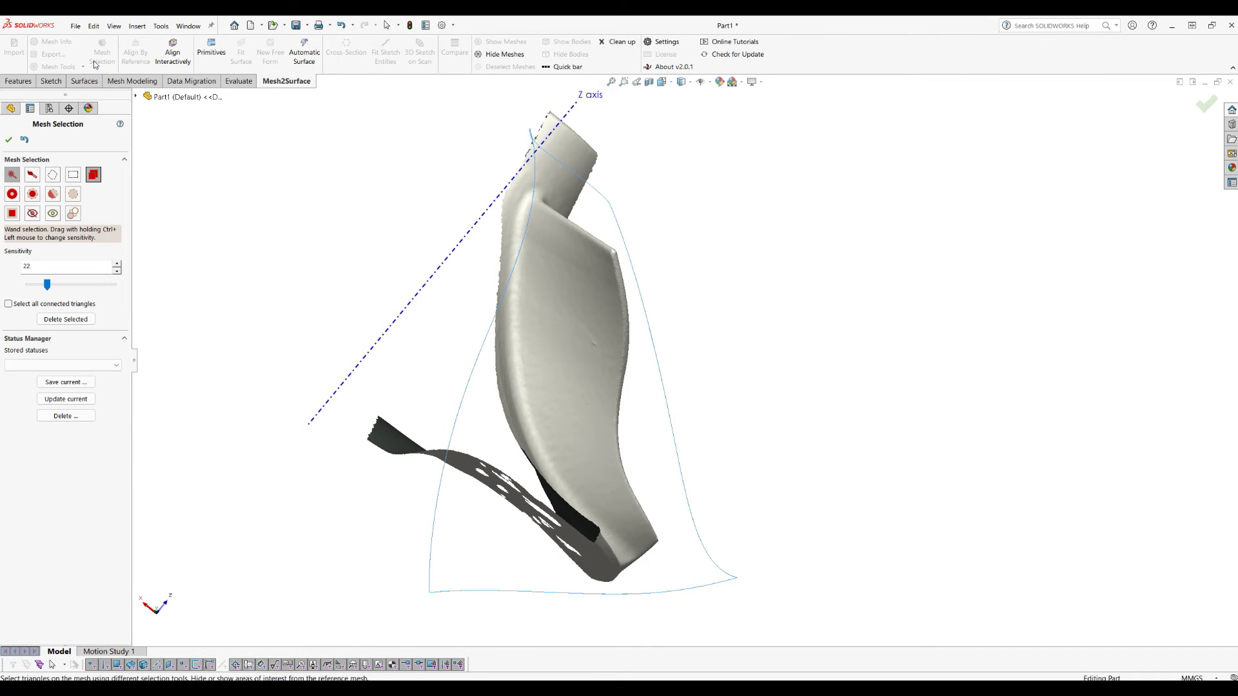
pyautogui.click(571, 356)
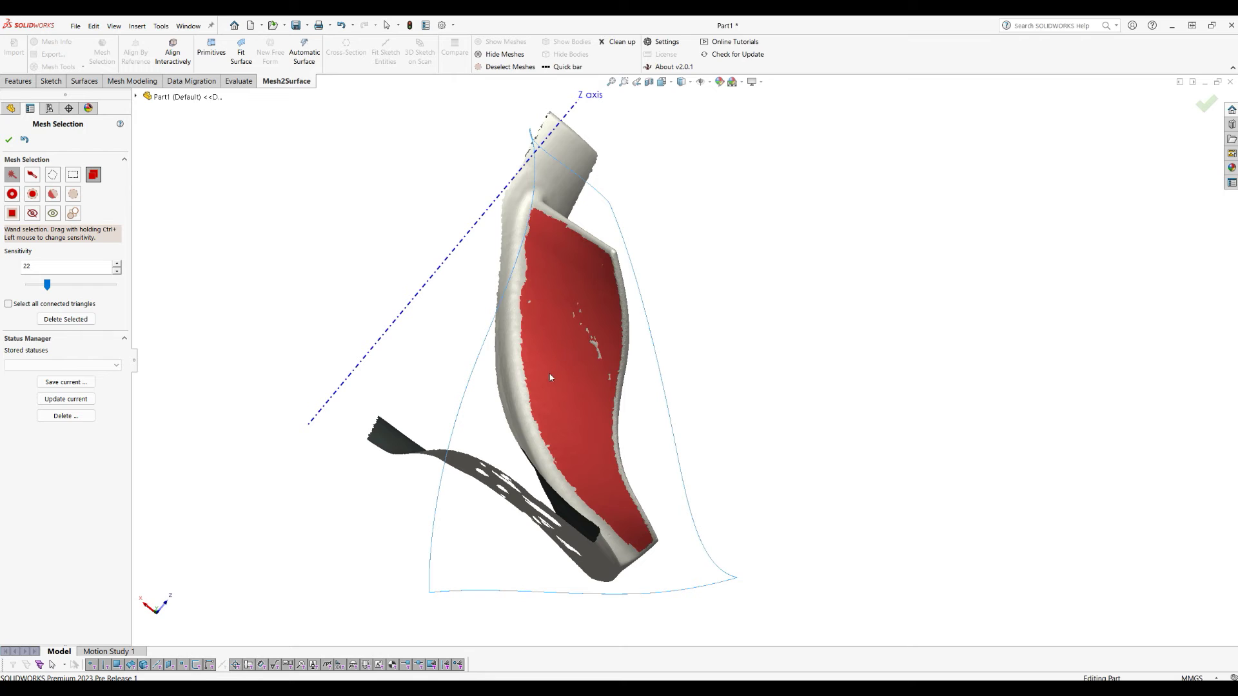
pyautogui.scroll(-5, 576, 253)
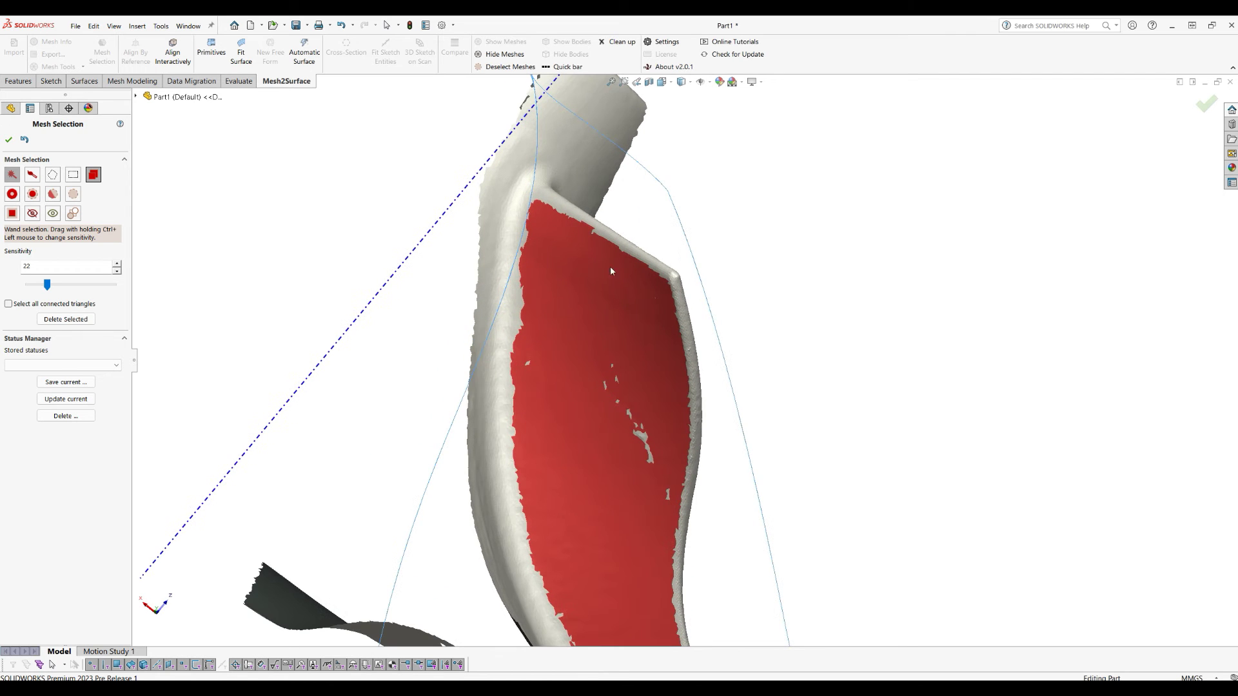
pyautogui.moveTo(47, 284); pyautogui.dragTo(44, 284)
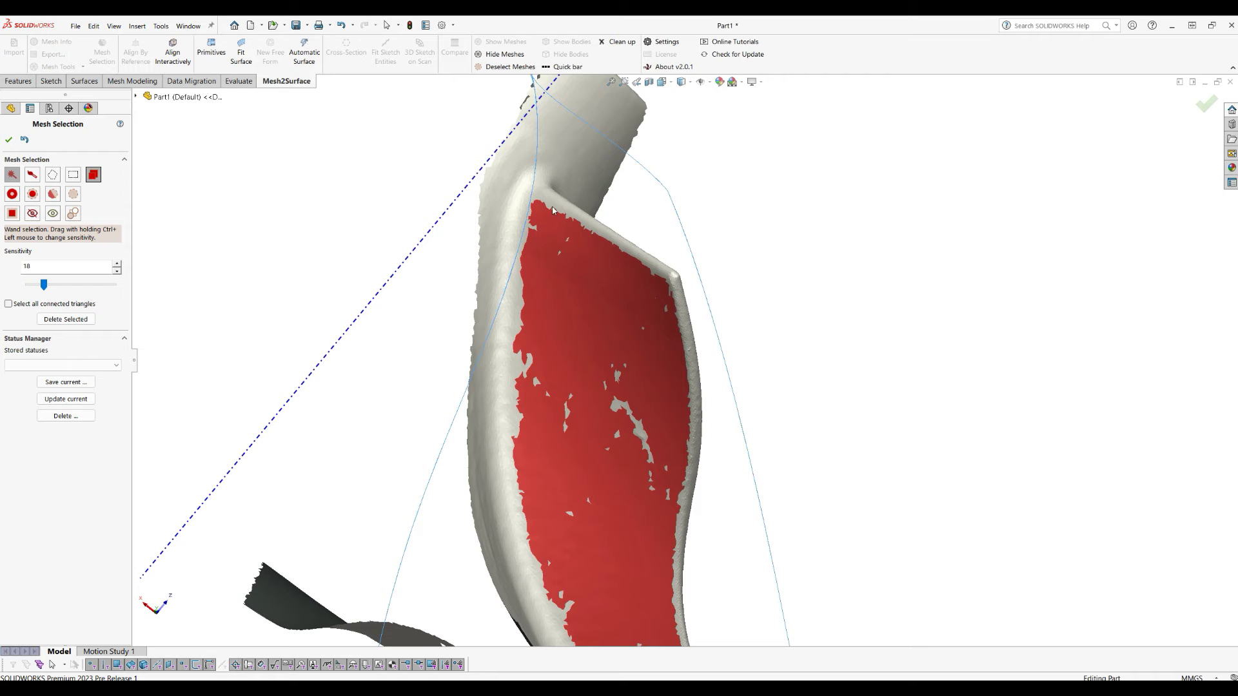
pyautogui.scroll(5, 451, 238)
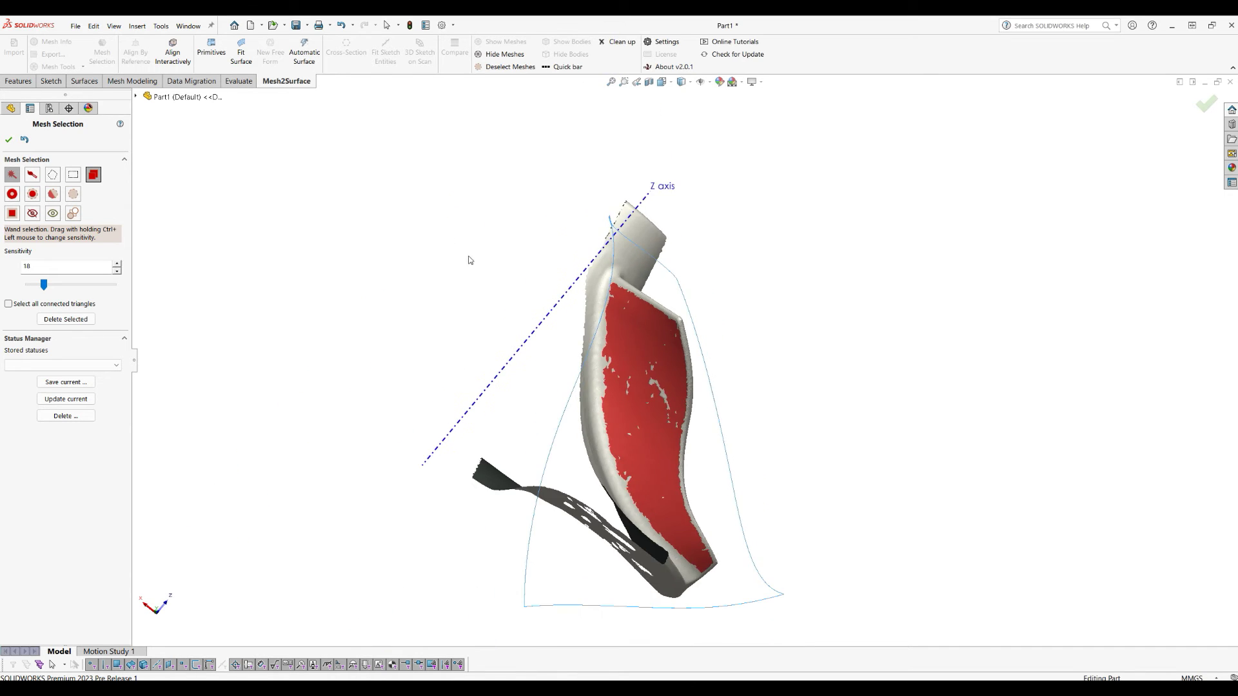
pyautogui.scroll(-4, 684, 484)
pyautogui.scroll(-4, 659, 458)
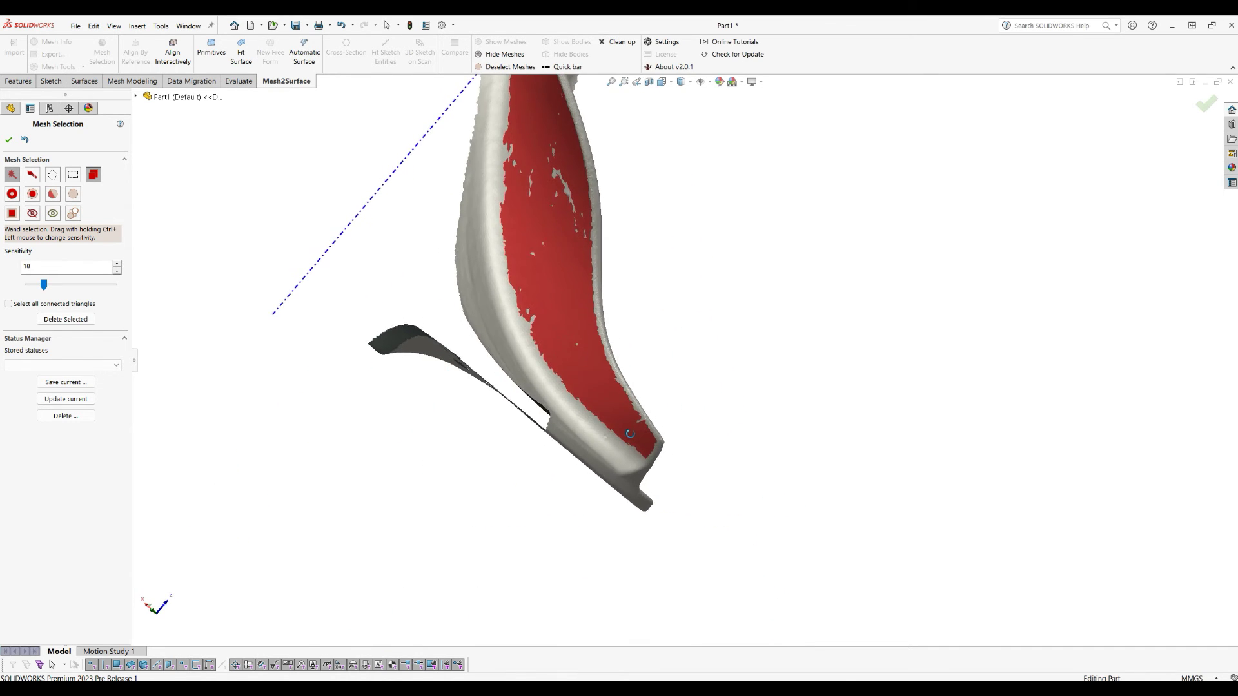
pyautogui.scroll(6, 622, 454)
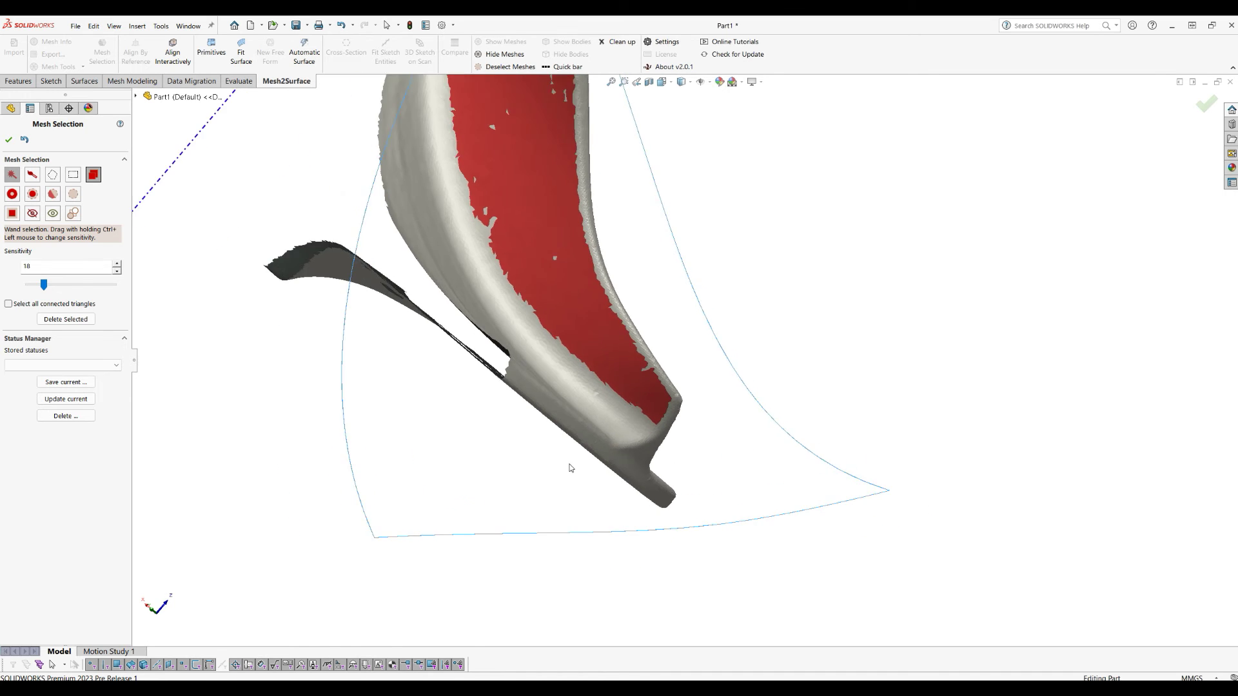
pyautogui.scroll(-2, 632, 453)
pyautogui.click(8, 141)
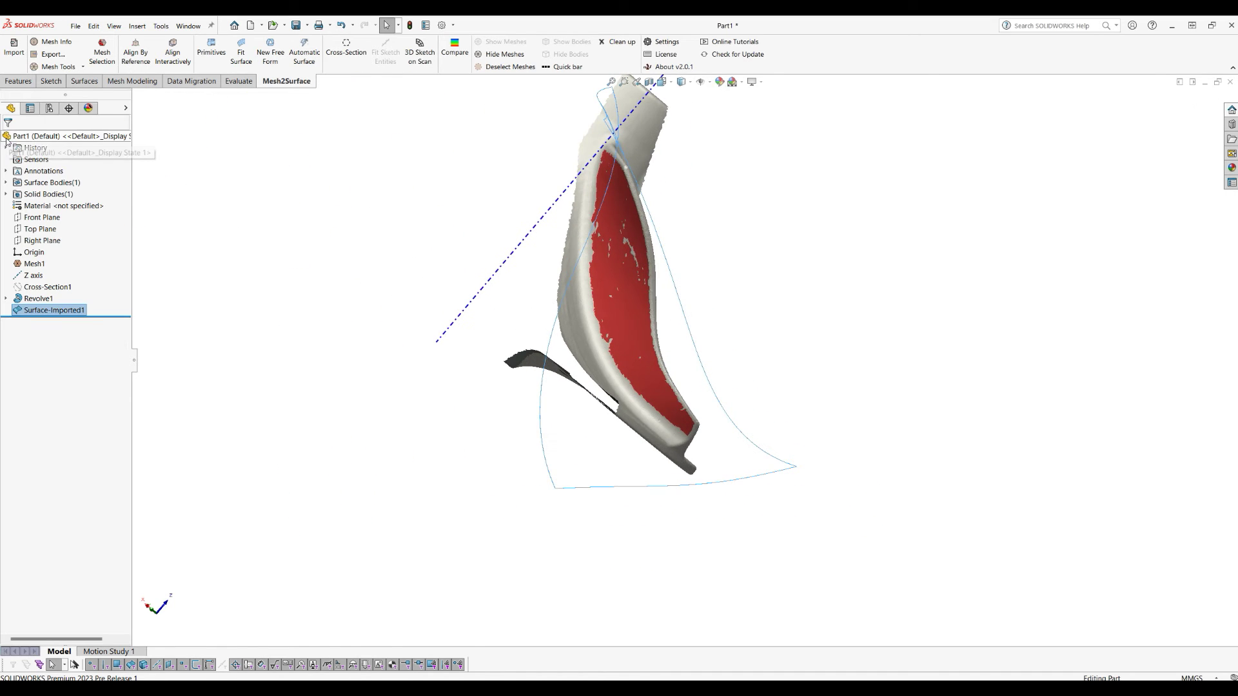
# Fit a surface to the selected triangles of the opposite blade face, with surface smoothness at maximum, and preview its deviation.
pyautogui.click(238, 59)
pyautogui.moveTo(379, 348); pyautogui.dragTo(656, 312, button='middle')
pyautogui.scroll(-3, 655, 312)
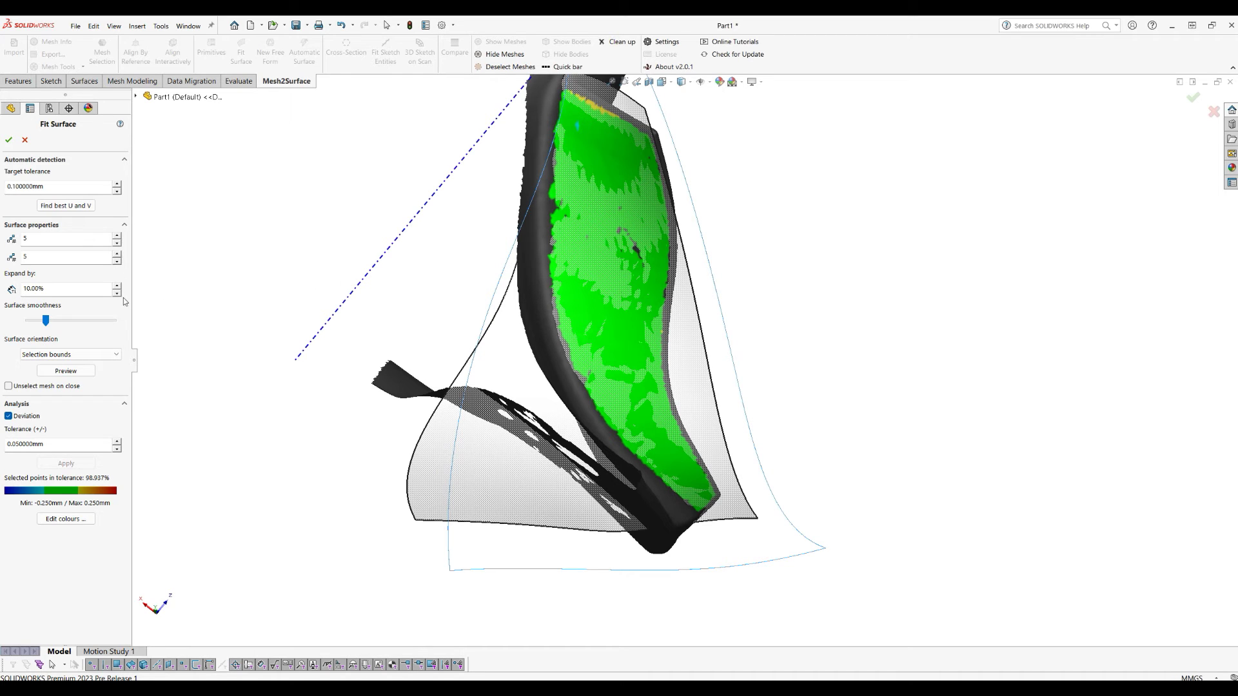
pyautogui.moveTo(46, 320); pyautogui.dragTo(128, 325)
pyautogui.click(71, 372)
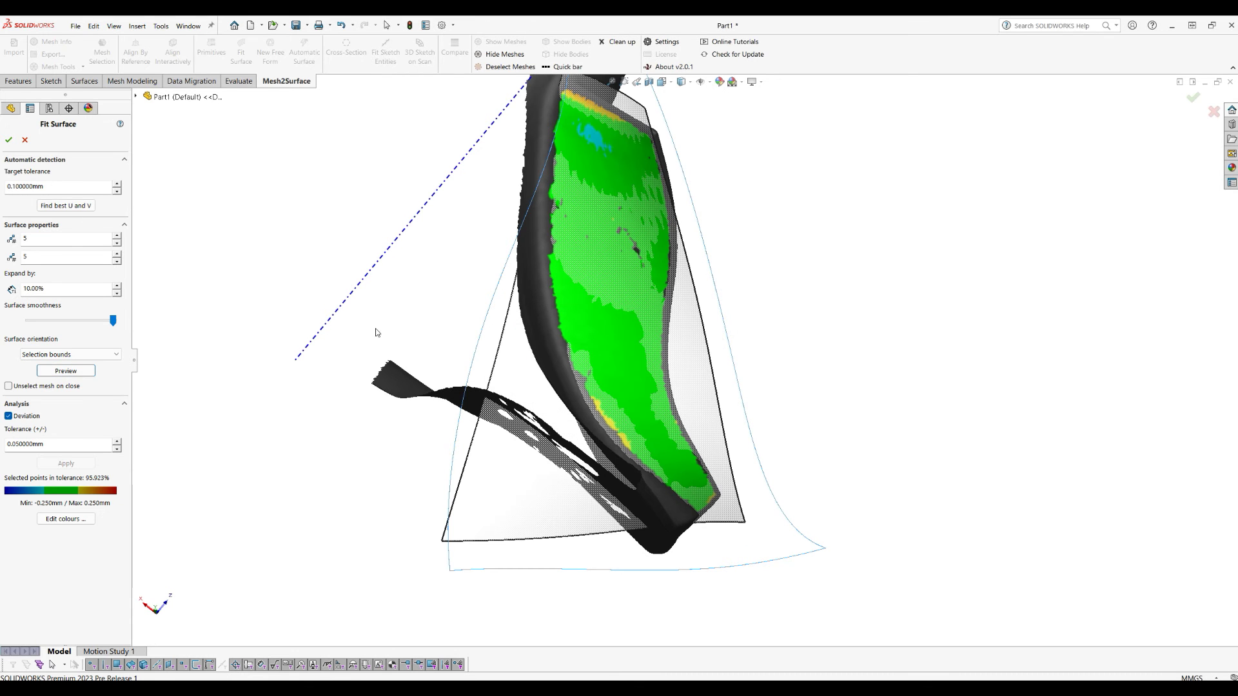
pyautogui.moveTo(395, 338); pyautogui.dragTo(636, 203, button='middle')
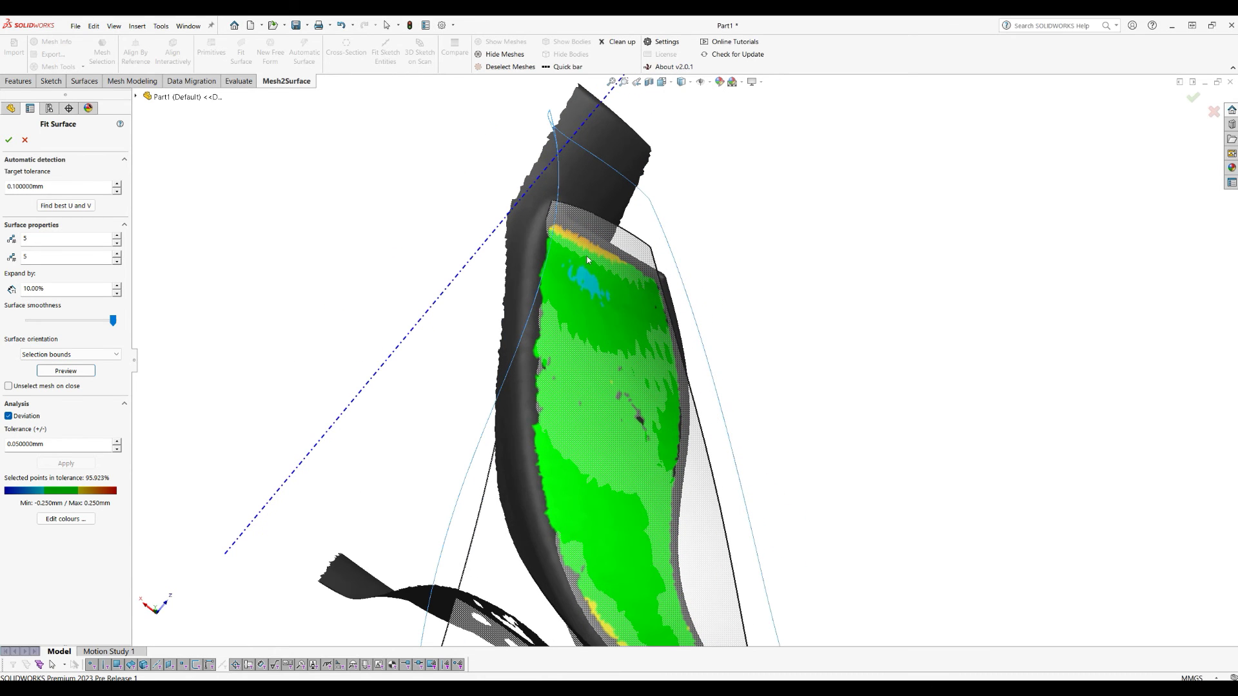
pyautogui.moveTo(555, 278); pyautogui.dragTo(512, 259, button='middle')
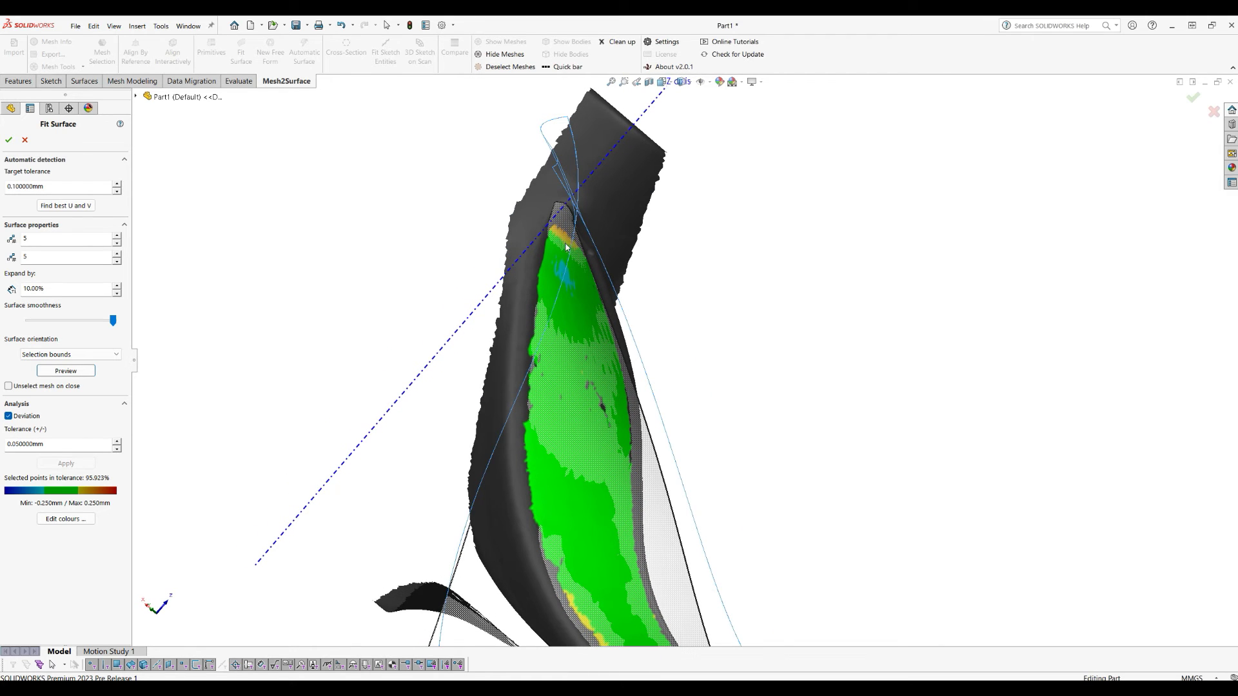
# Expand the fitted surface by 40%, preview it, turn off the deviation display and accept the surface.
pyautogui.click(38, 289)
pyautogui.write('40')
pyautogui.click(67, 373)
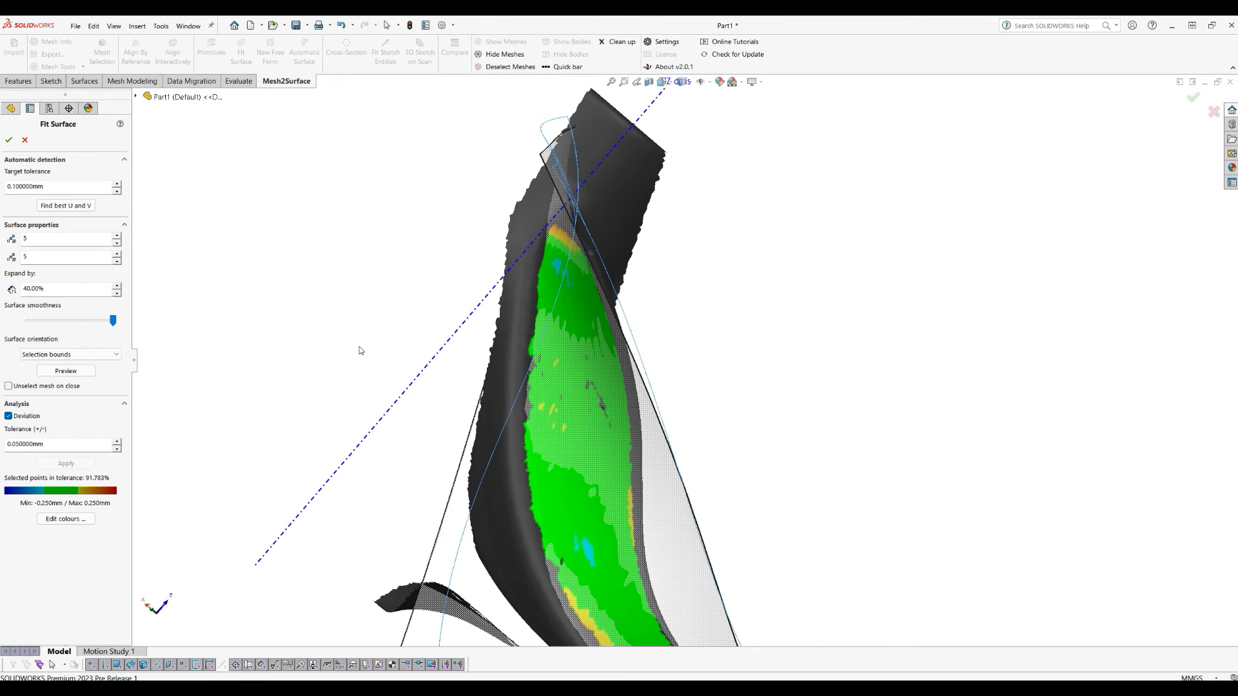
pyautogui.press('f')
pyautogui.click(8, 416)
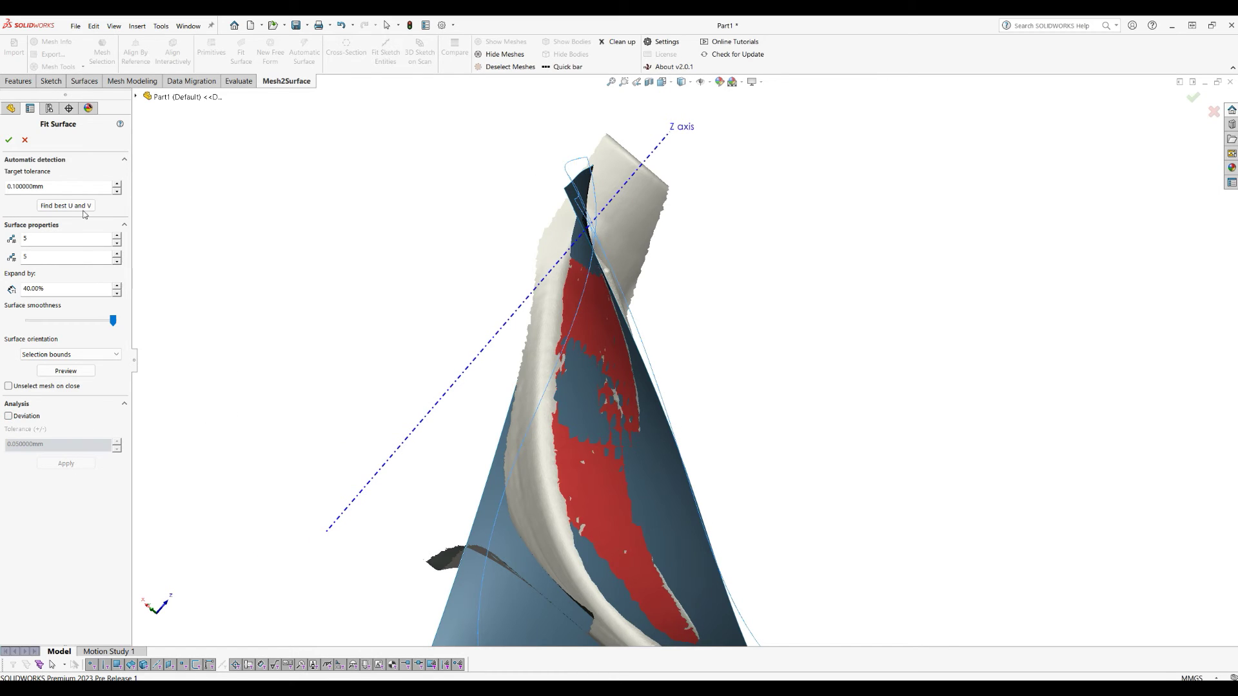
pyautogui.click(9, 140)
pyautogui.press('z')
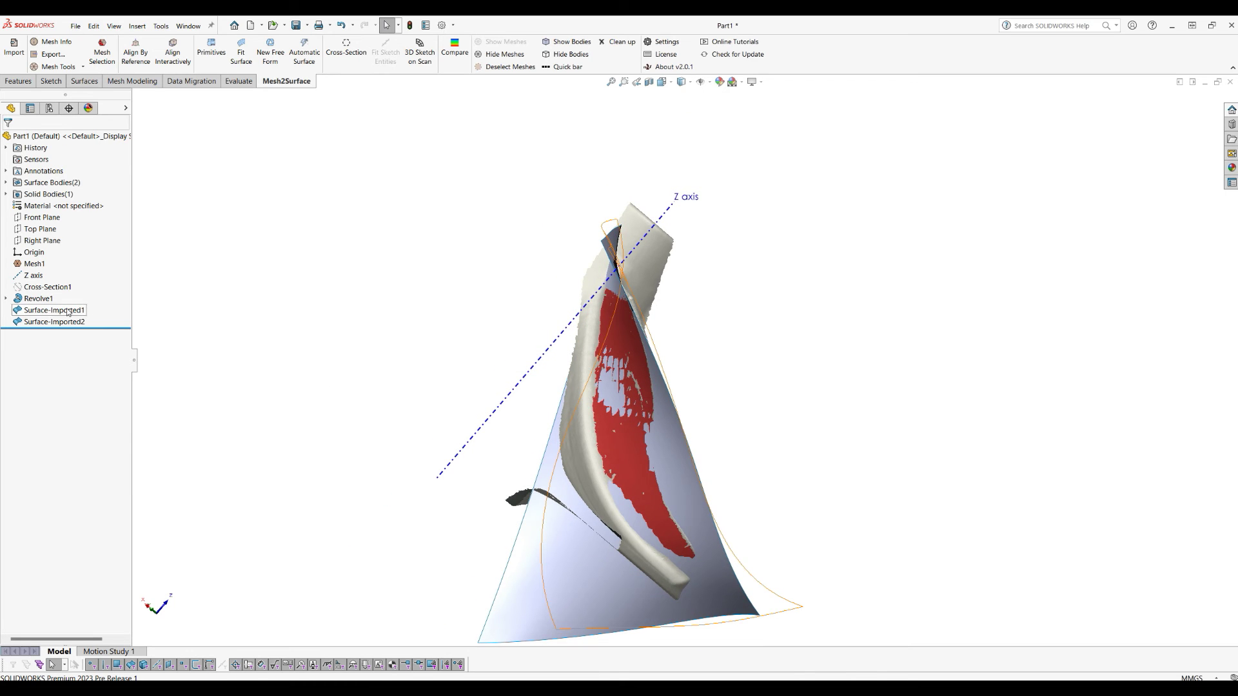
# Hide the whole Mesh1 and show Cross-Section1 beside the fitted blade surface.
pyautogui.rightClick(32, 264)
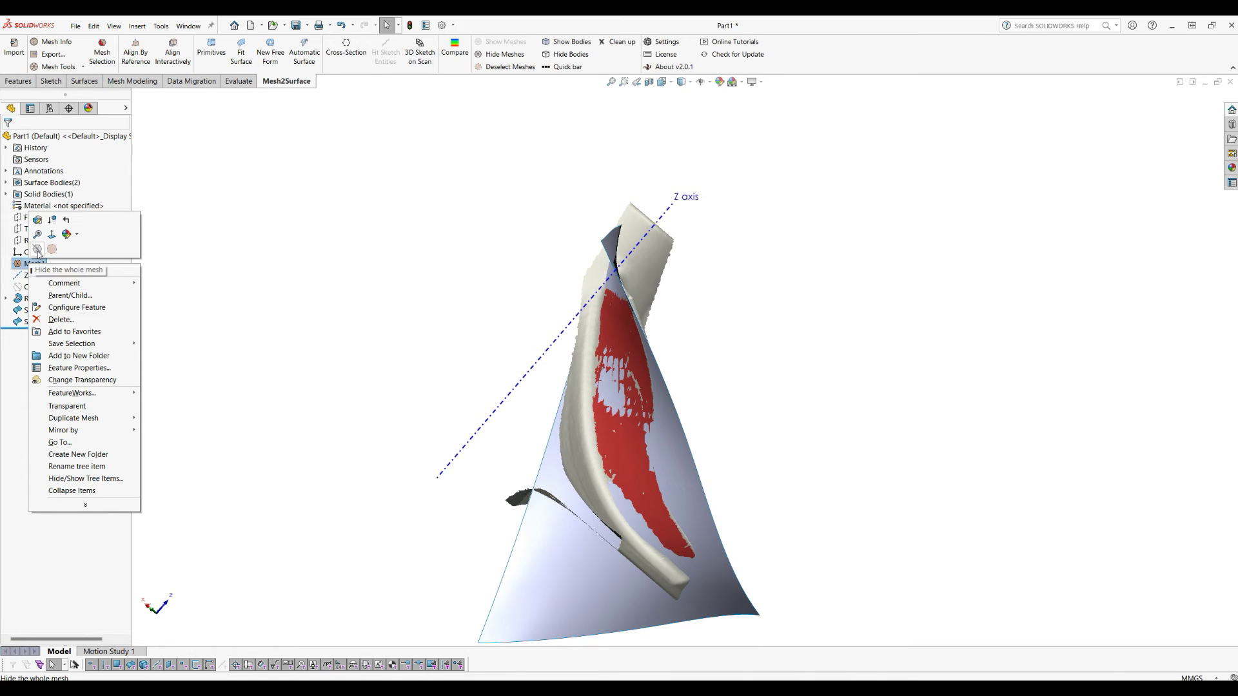
pyautogui.click(37, 252)
pyautogui.moveTo(365, 368); pyautogui.dragTo(207, 299, button='middle')
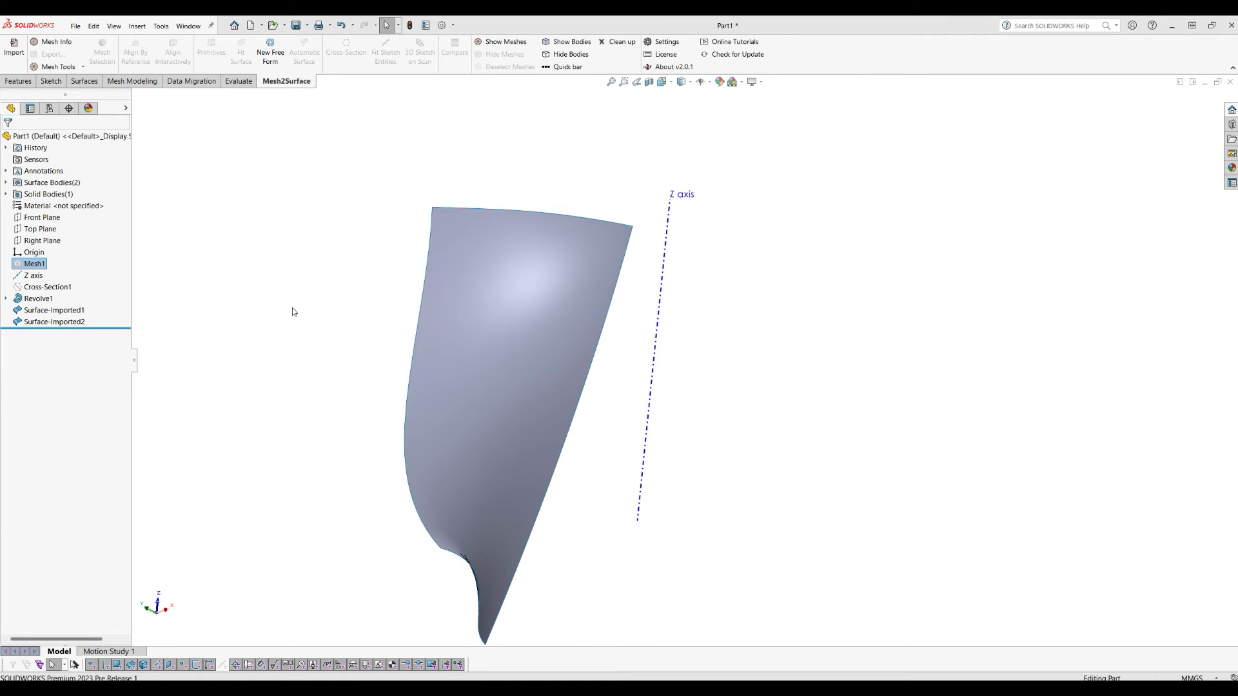
pyautogui.rightClick(57, 289)
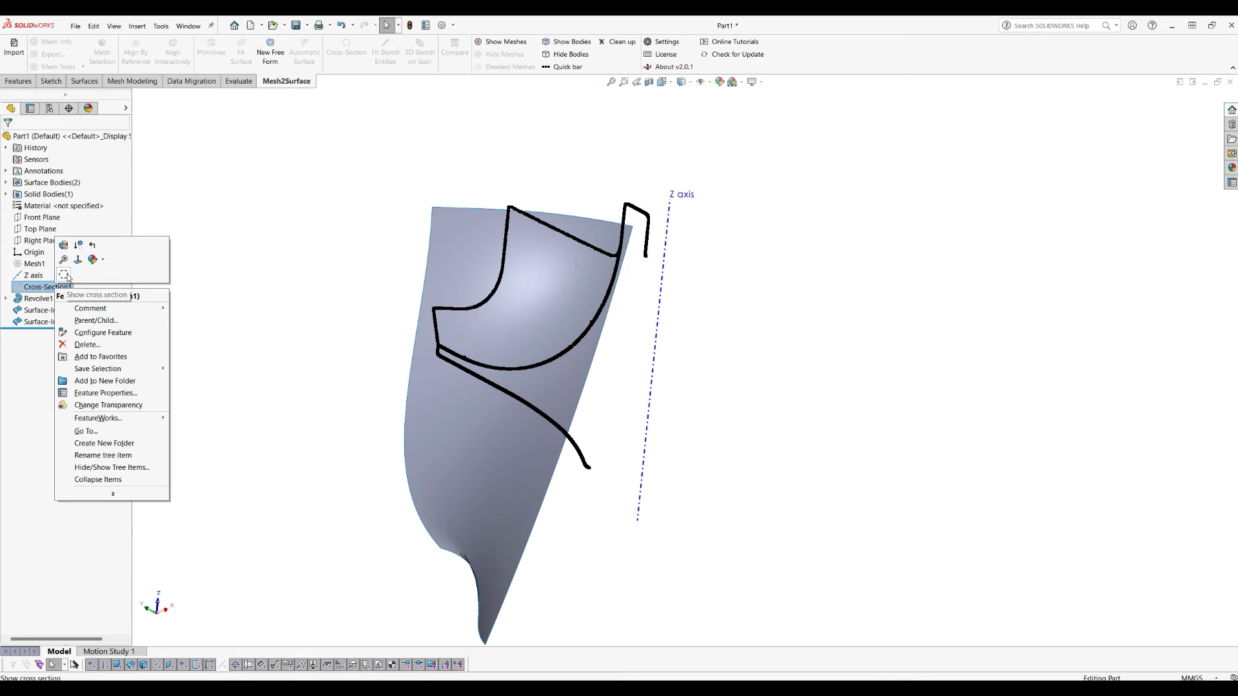
pyautogui.click(67, 274)
pyautogui.moveTo(268, 340)
pyautogui.mouseDown(button='middle')
pyautogui.moveTo(323, 387)
pyautogui.moveTo(346, 374)
pyautogui.mouseUp(button='middle')
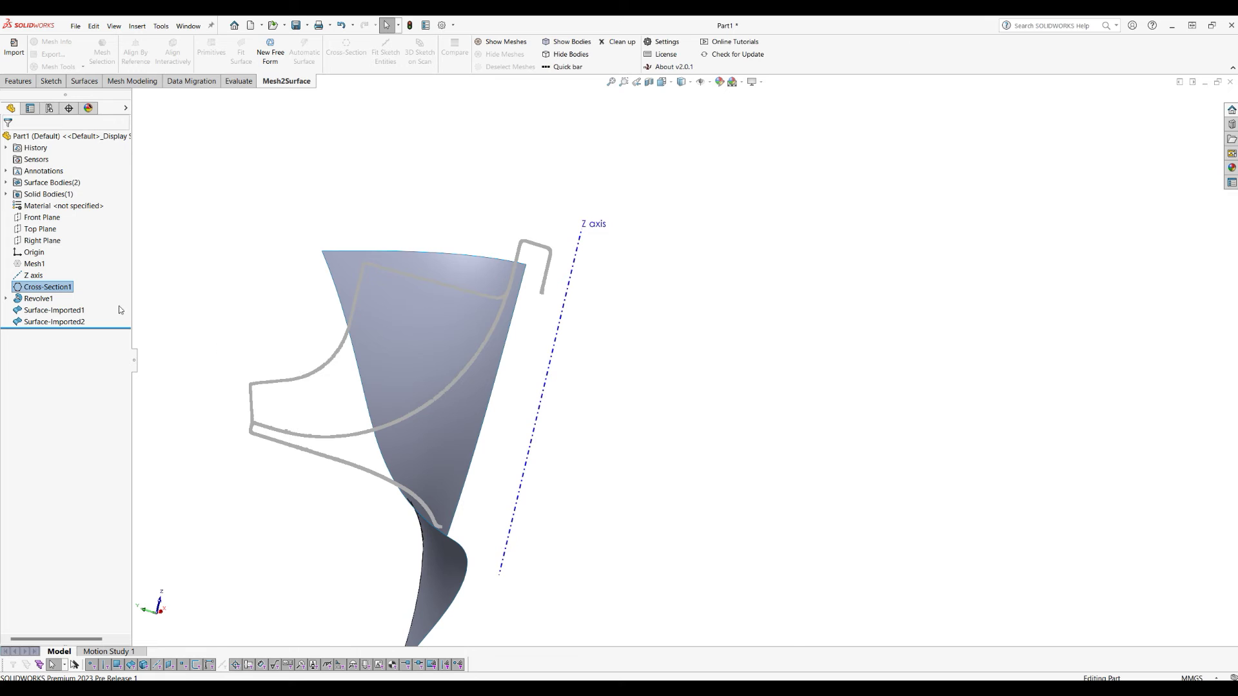
# Start a sketch on the Right Plane, viewed normal to it, with the Surface-Imported2 body hidden.
pyautogui.rightClick(40, 243)
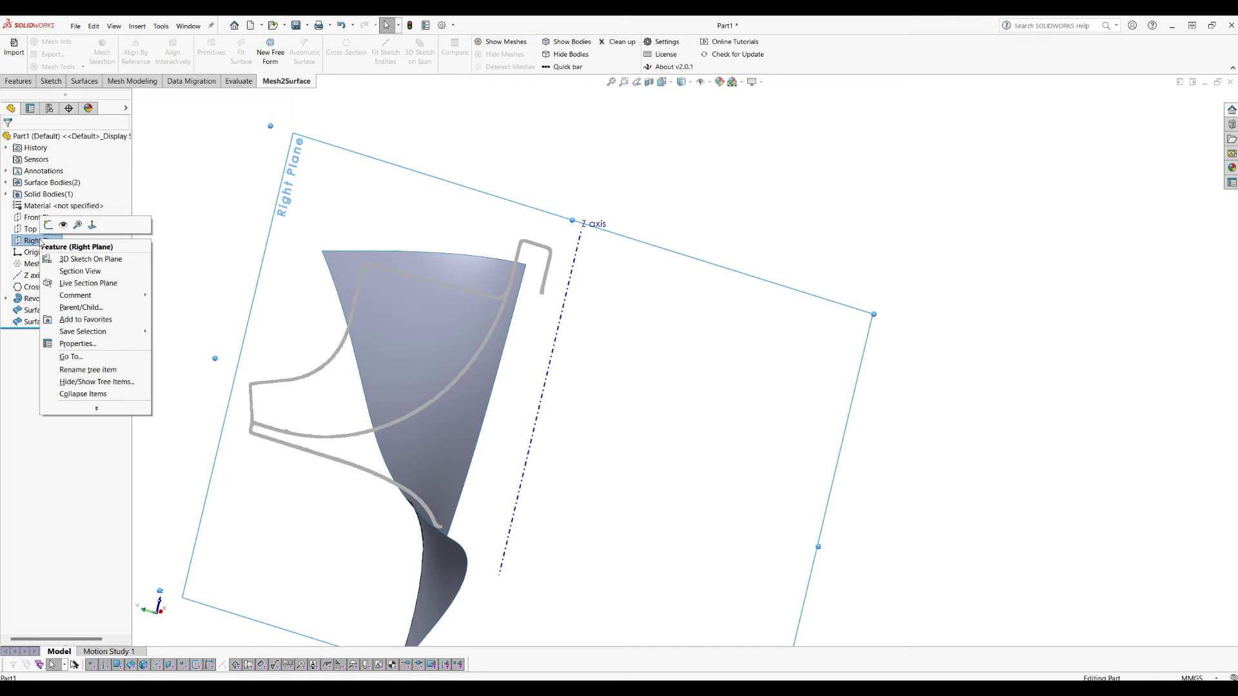
pyautogui.click(47, 225)
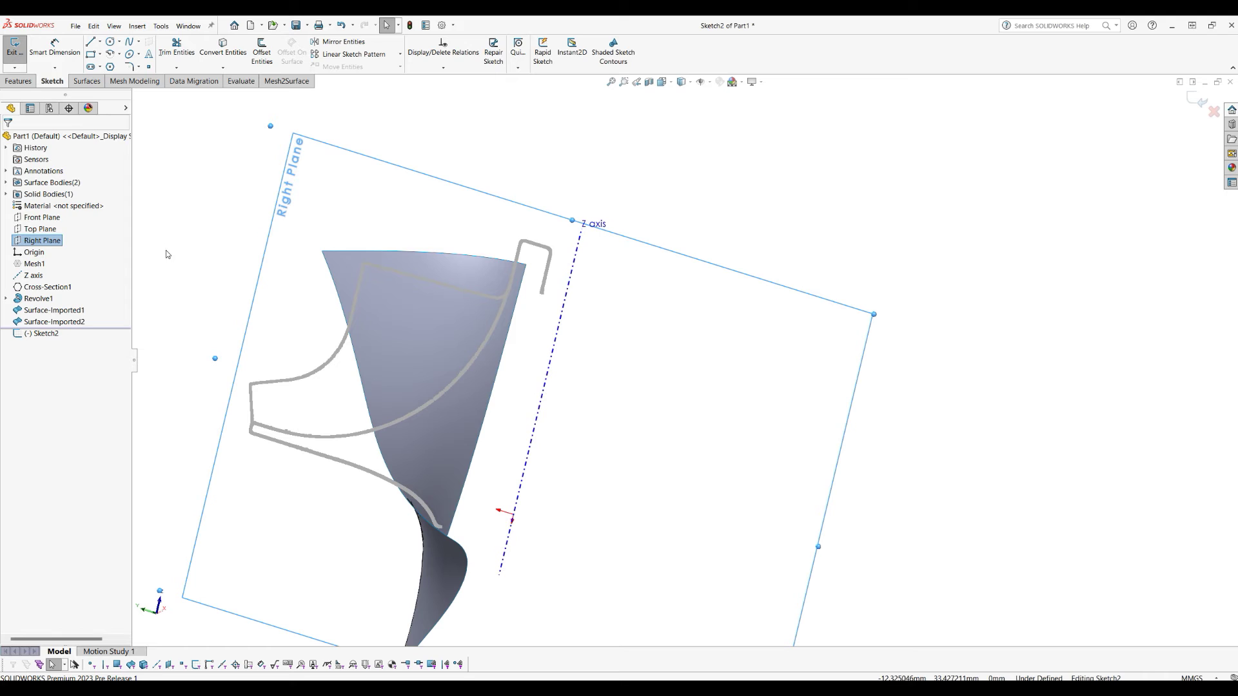
pyautogui.click(6, 183)
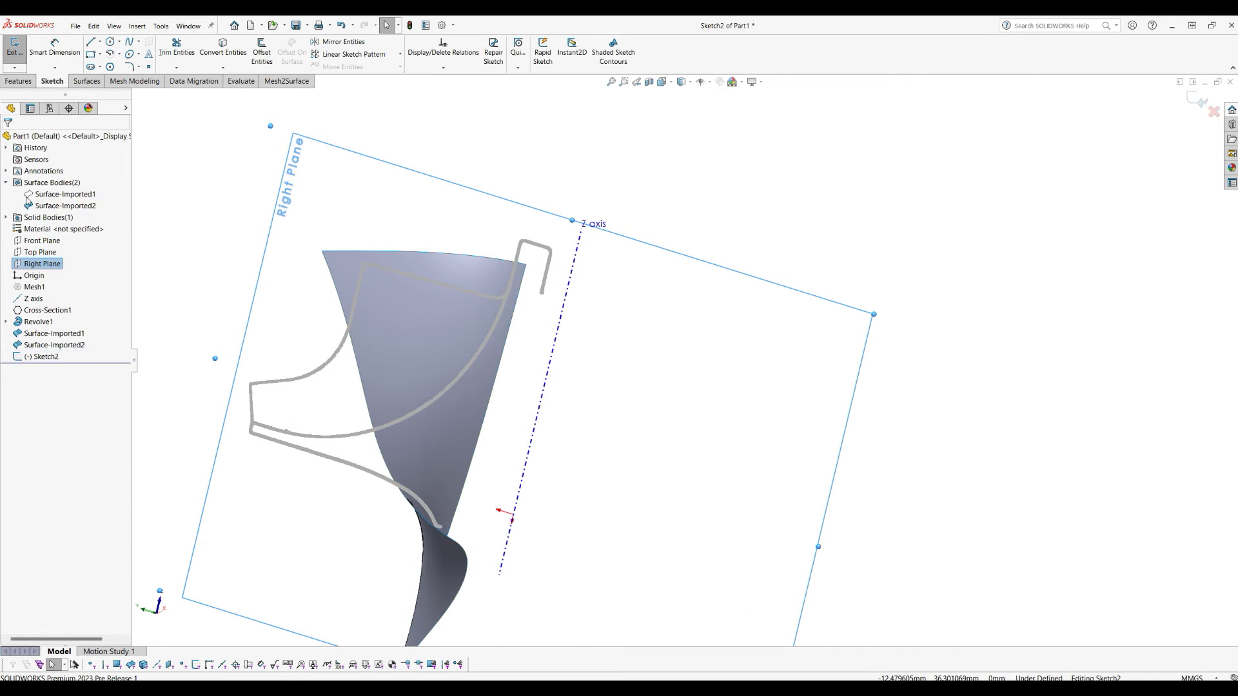
pyautogui.rightClick(47, 206)
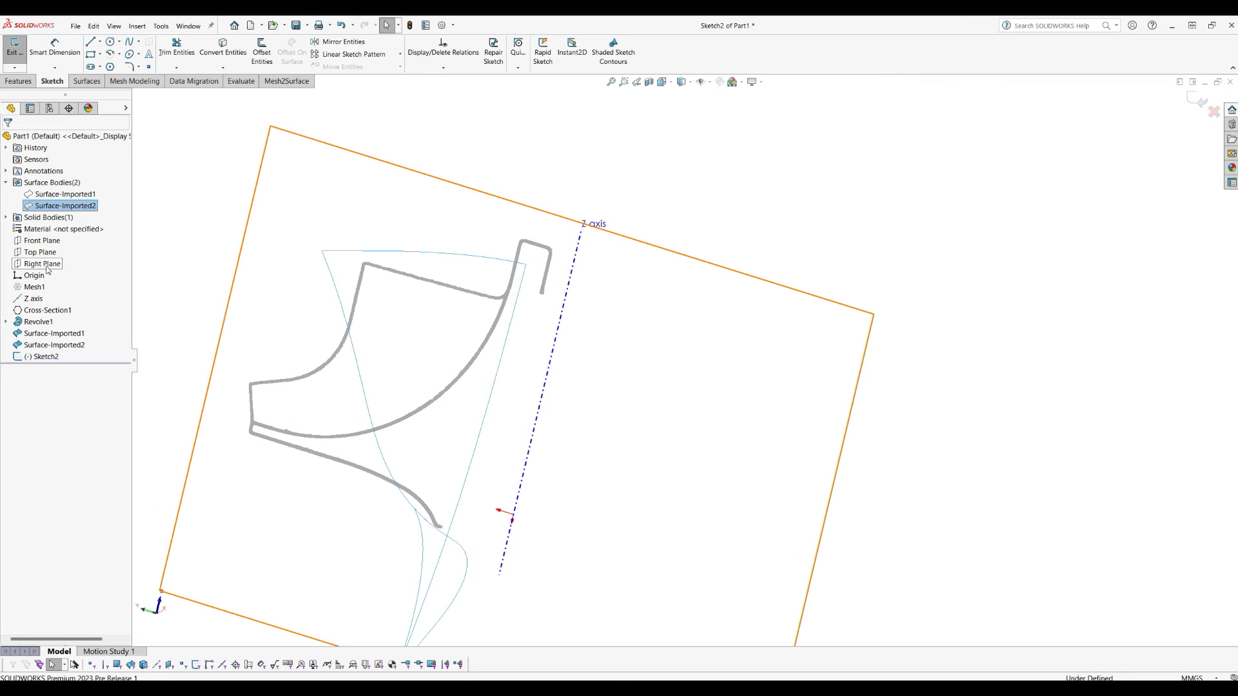
pyautogui.rightClick(53, 359)
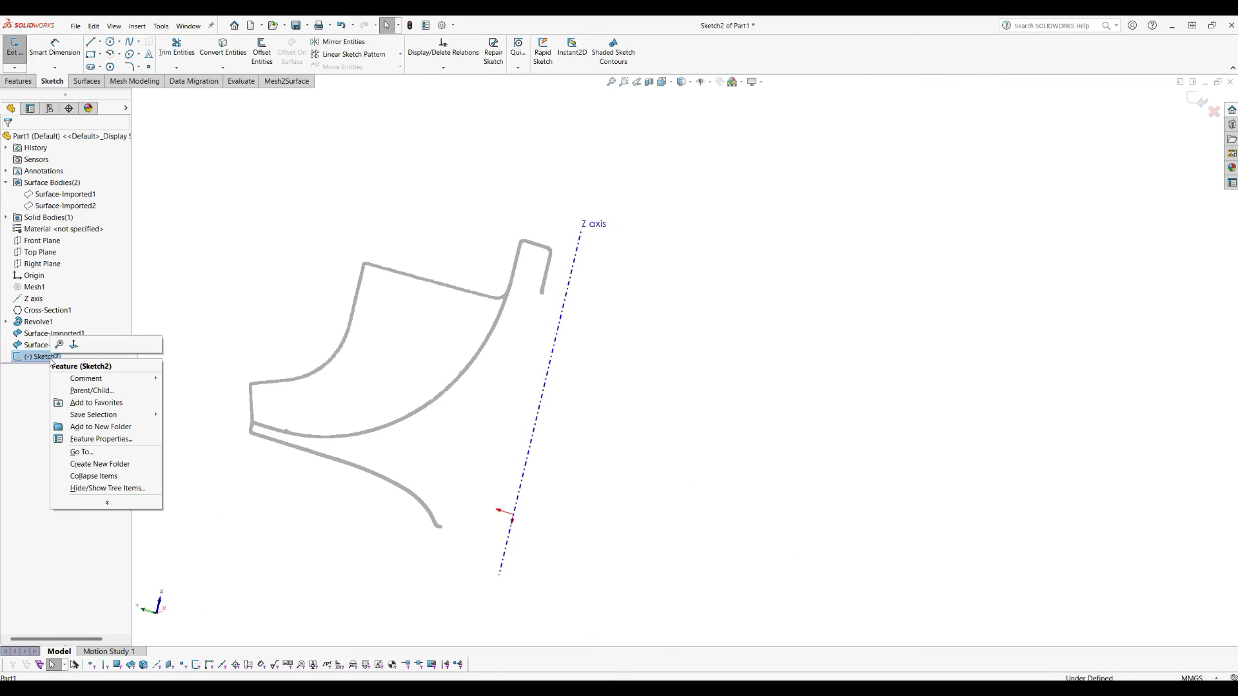
pyautogui.click(77, 344)
pyautogui.scroll(-2, 844, 232)
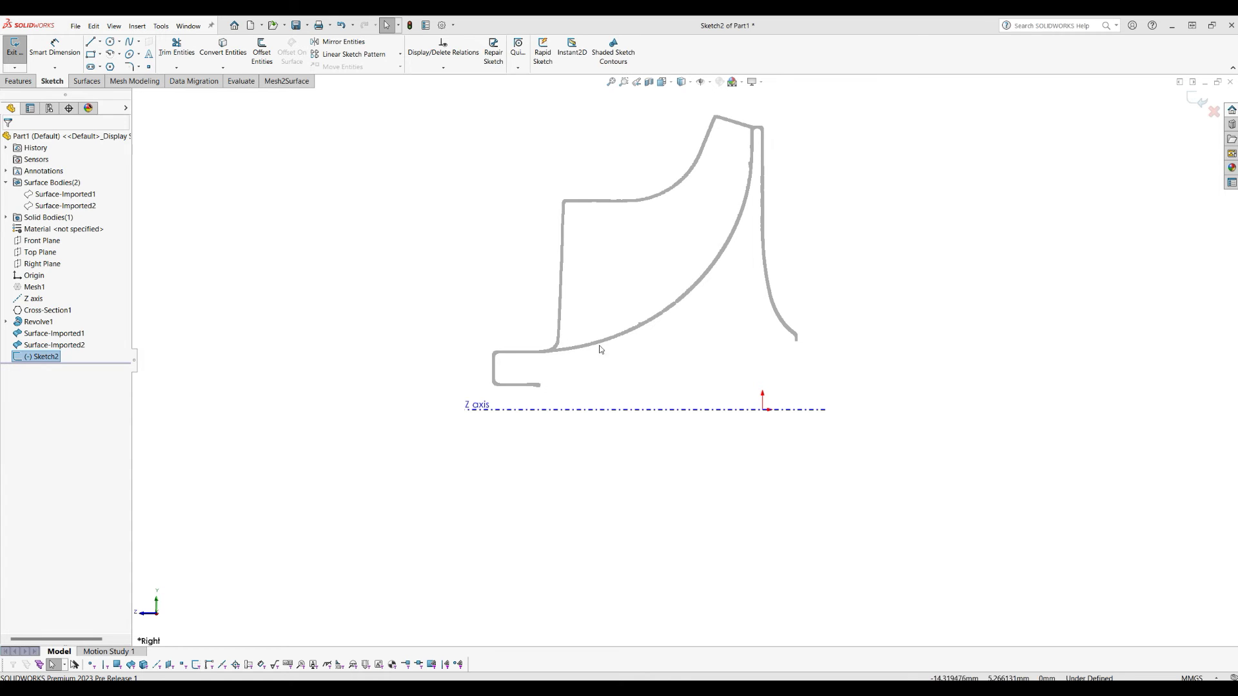
pyautogui.scroll(-2, 748, 121)
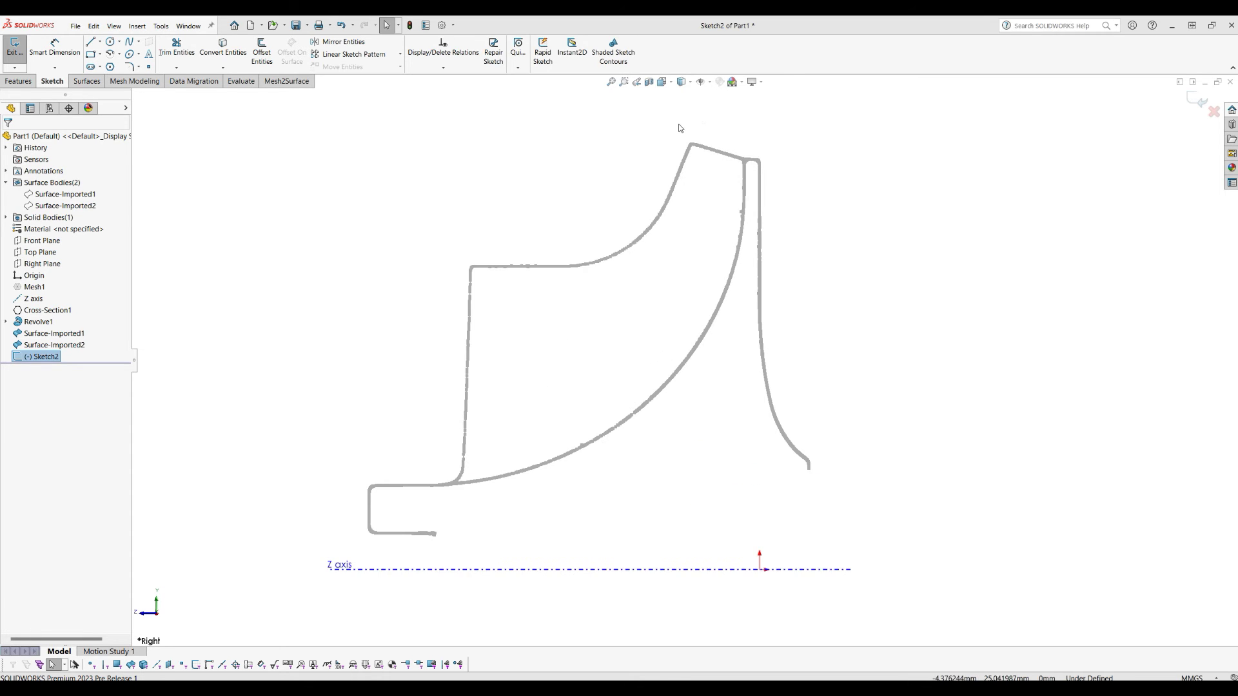
# Fit sketch lines to the four straight stretches of the cross-section's blade outline, from the steep inlet edge to the sloping outlet edge.
pyautogui.click(299, 82)
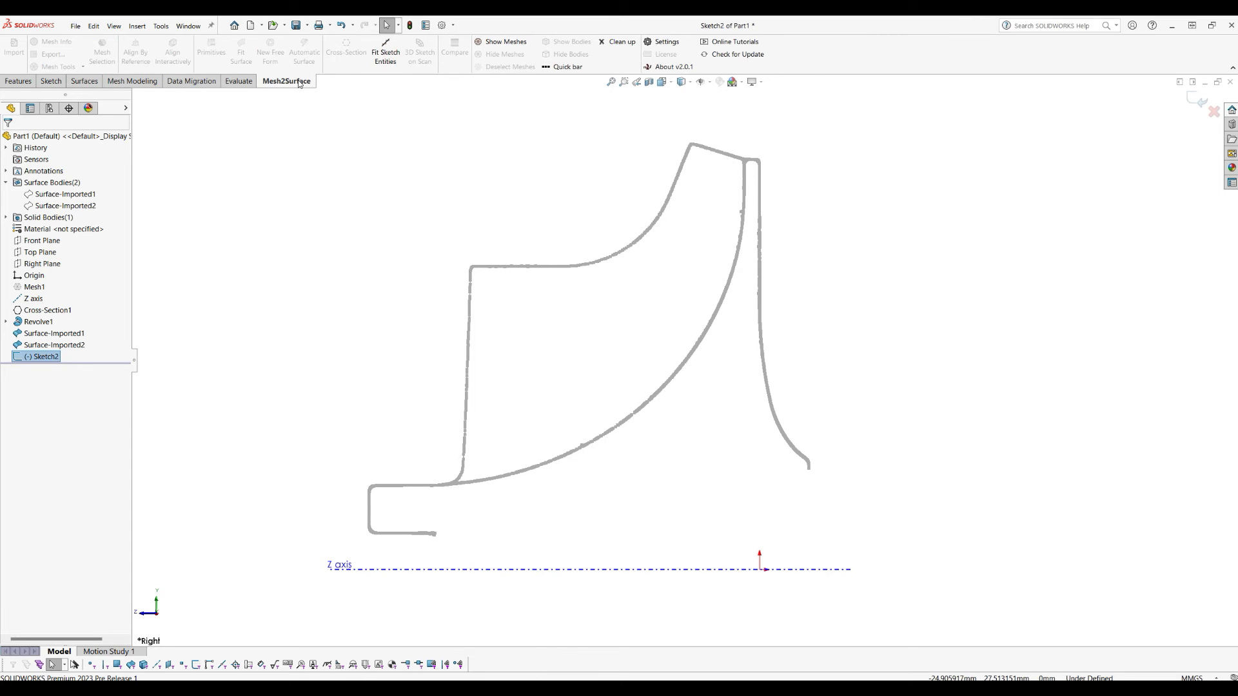
pyautogui.click(381, 55)
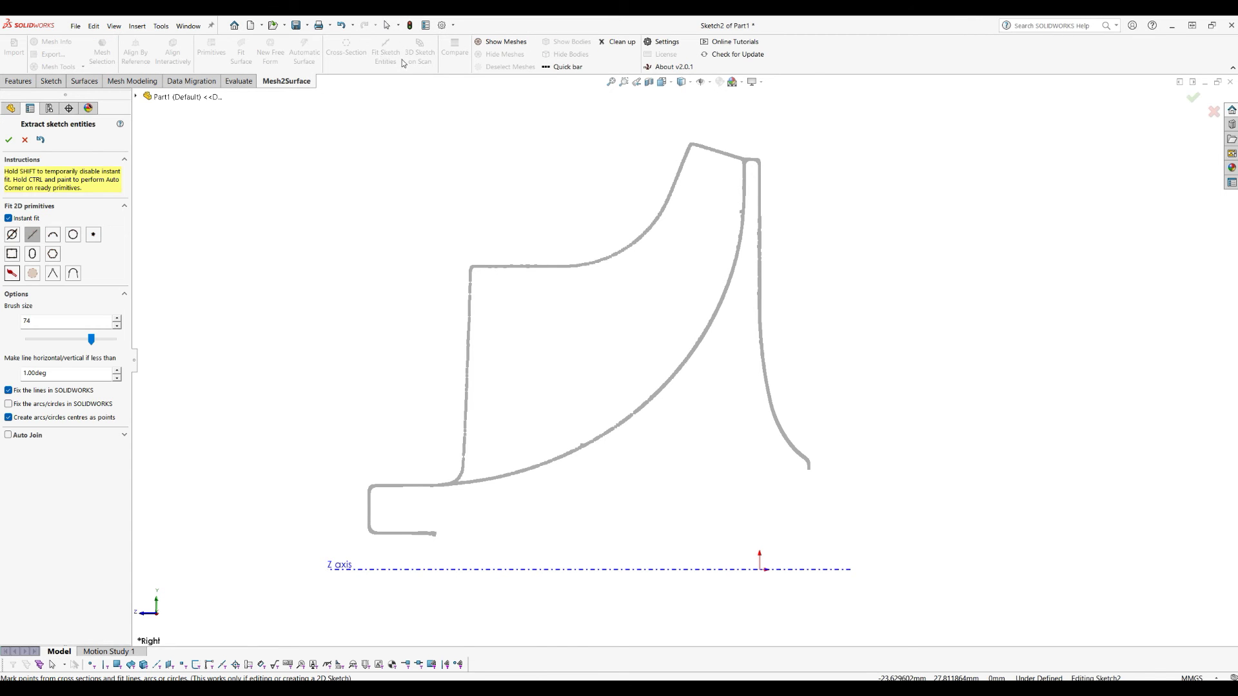
pyautogui.click(33, 236)
pyautogui.moveTo(472, 321); pyautogui.dragTo(467, 439)
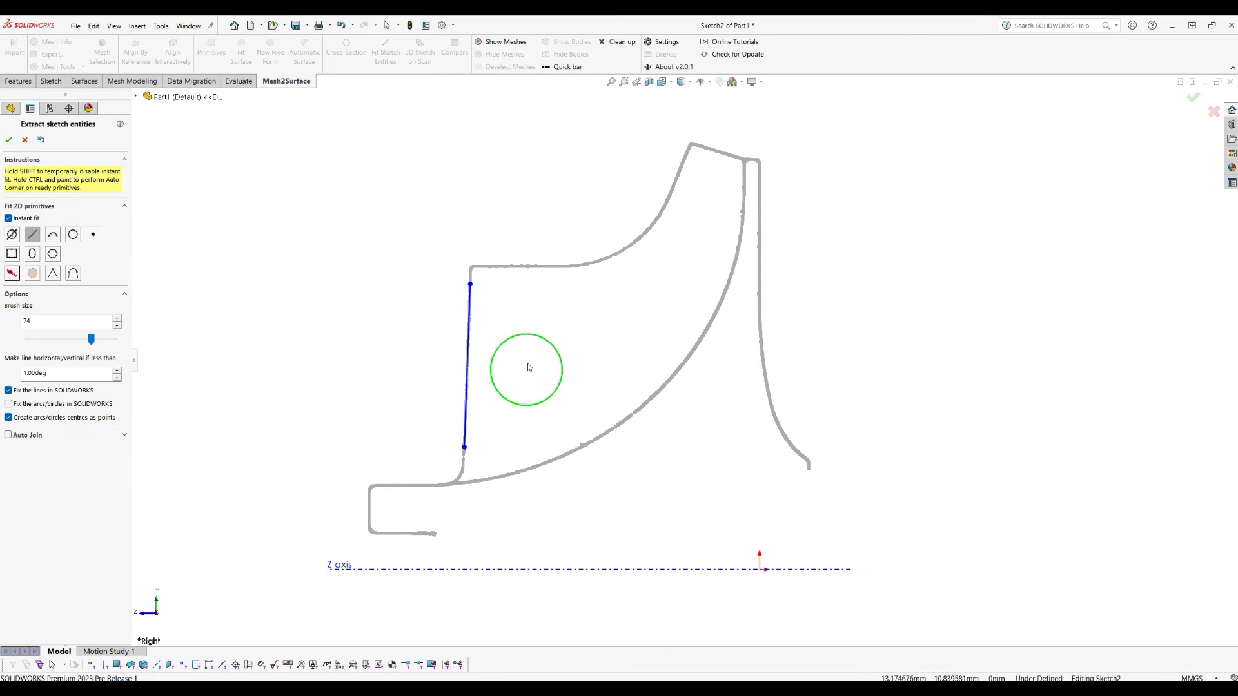
pyautogui.click(517, 290)
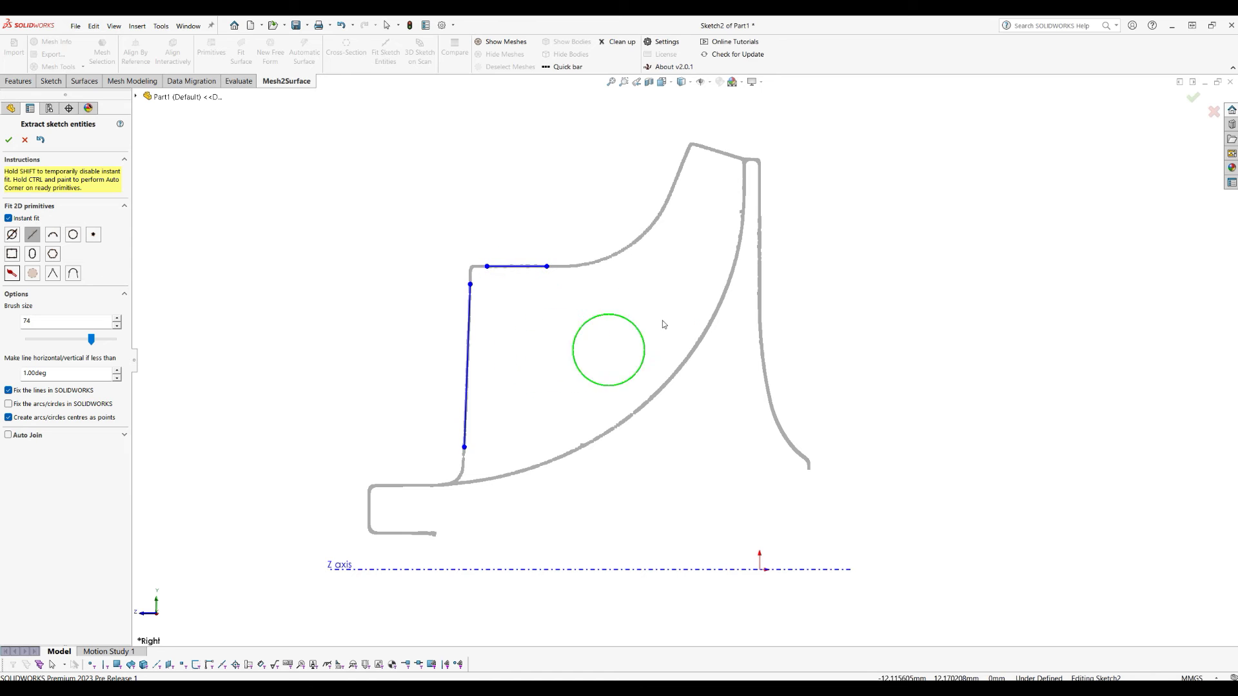
pyautogui.click(690, 192)
pyautogui.scroll(-5, 710, 180)
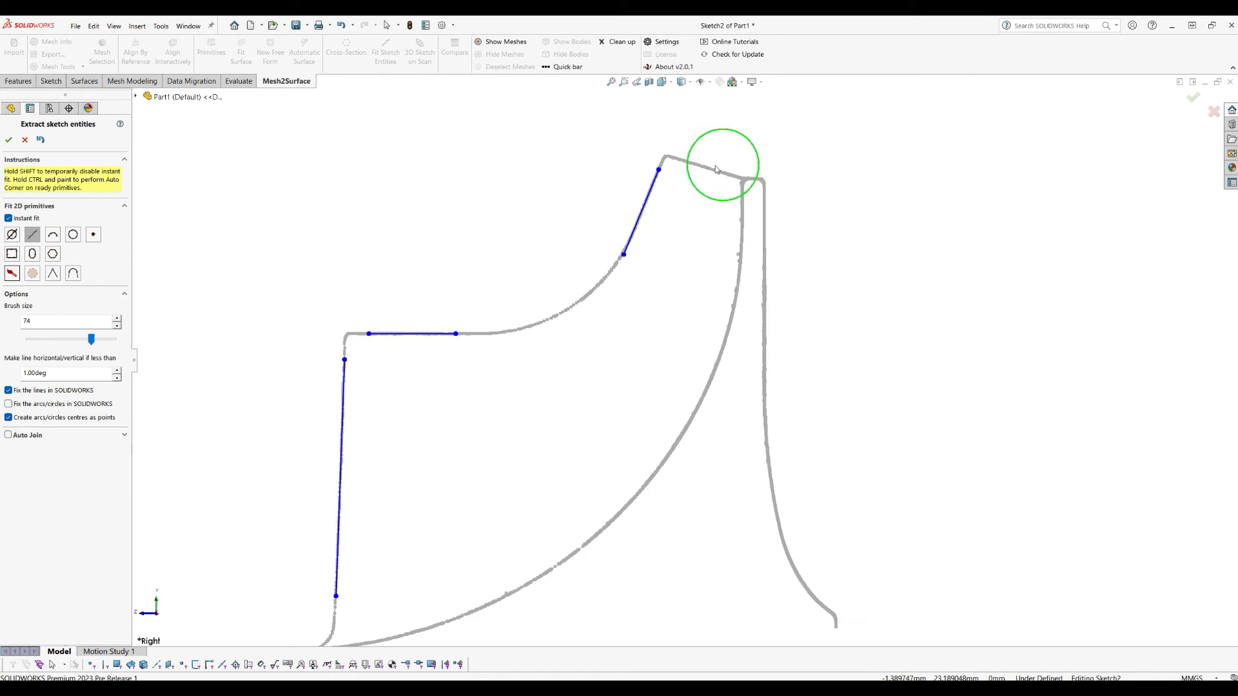
pyautogui.moveTo(687, 192); pyautogui.dragTo(725, 202)
pyautogui.scroll(1, 638, 232)
pyautogui.scroll(1, 615, 182)
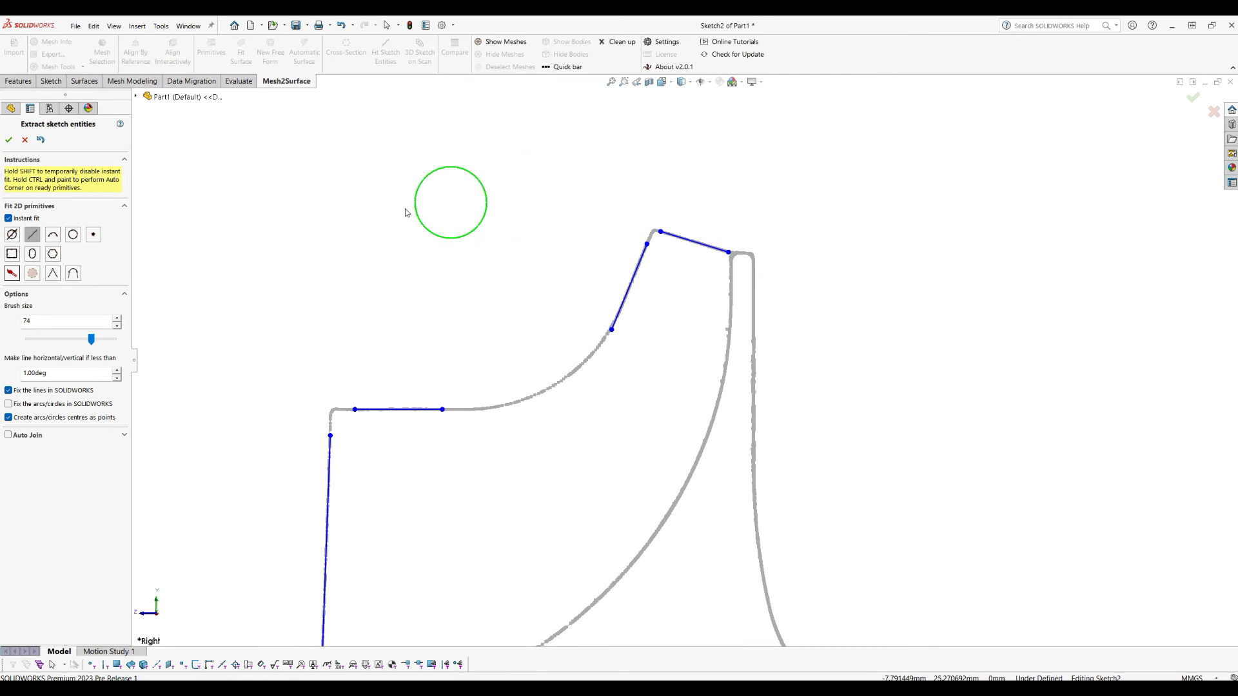
# Join the inlet edge, horizontal and steep outline lines with fitted corner arcs, including the large concave curve.
pyautogui.click(74, 275)
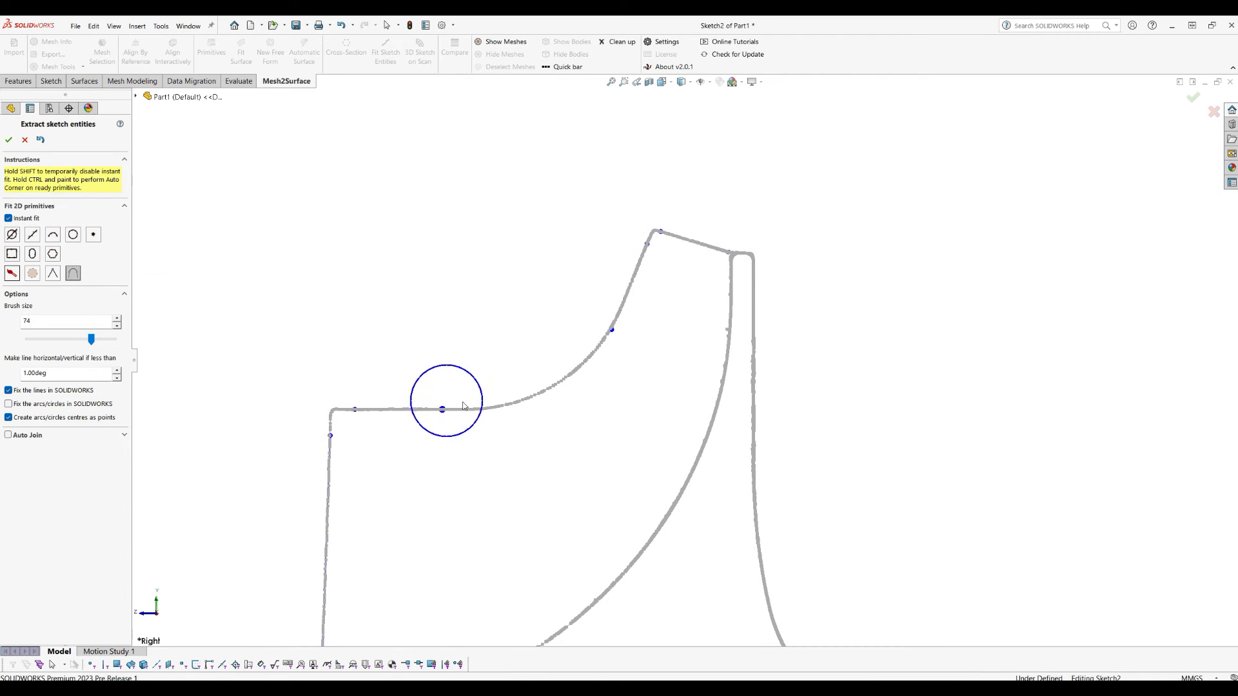
pyautogui.click(599, 350)
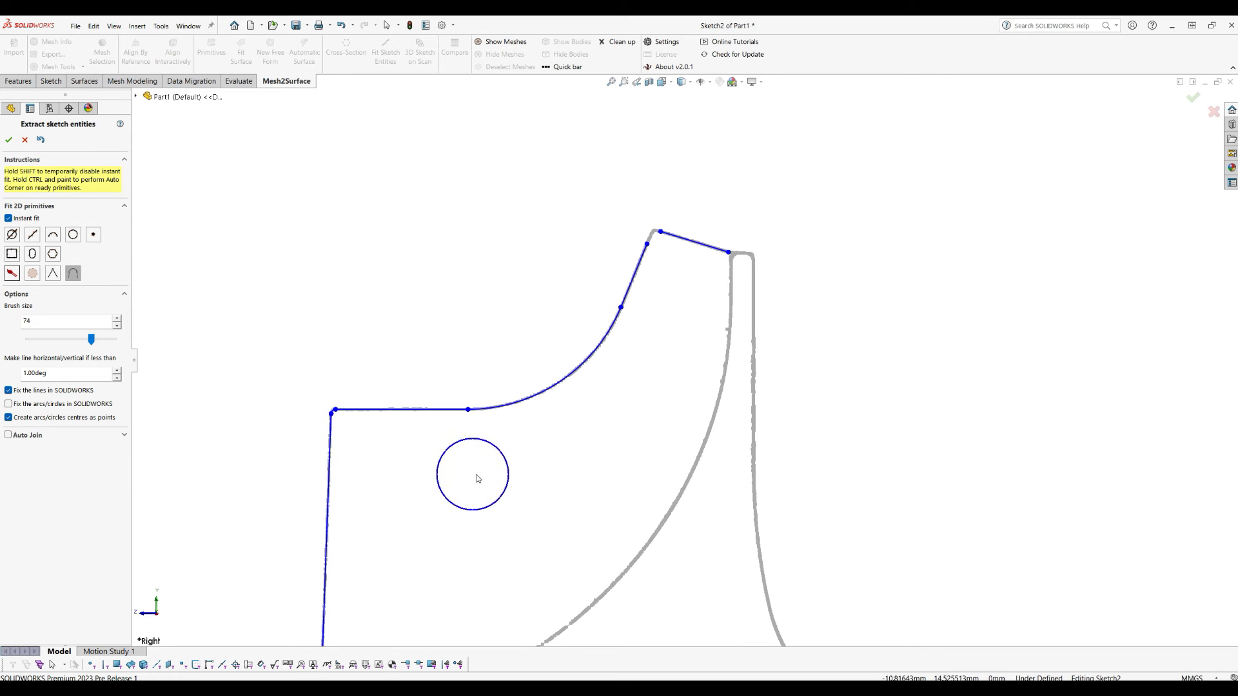
# Join the steep line and the sloping outlet line in a sharp corner at the blade tip and accept the fitted entities.
pyautogui.scroll(-2, 666, 254)
pyautogui.scroll(-2, 666, 254)
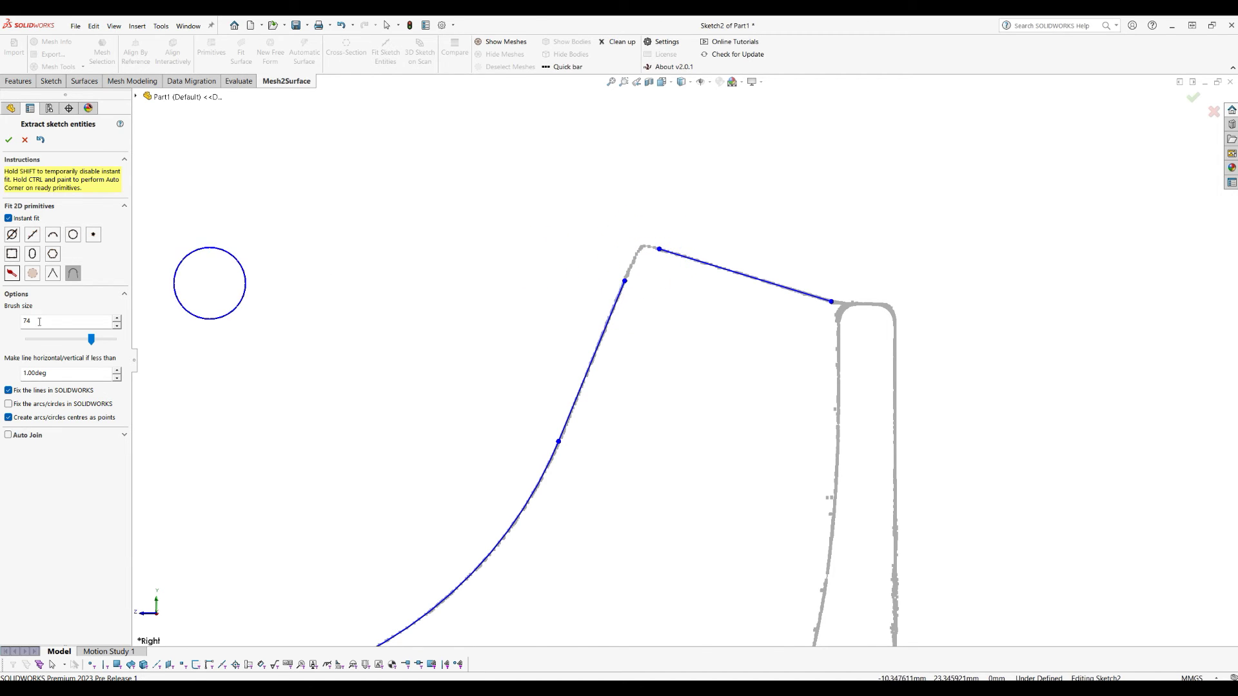
pyautogui.click(53, 273)
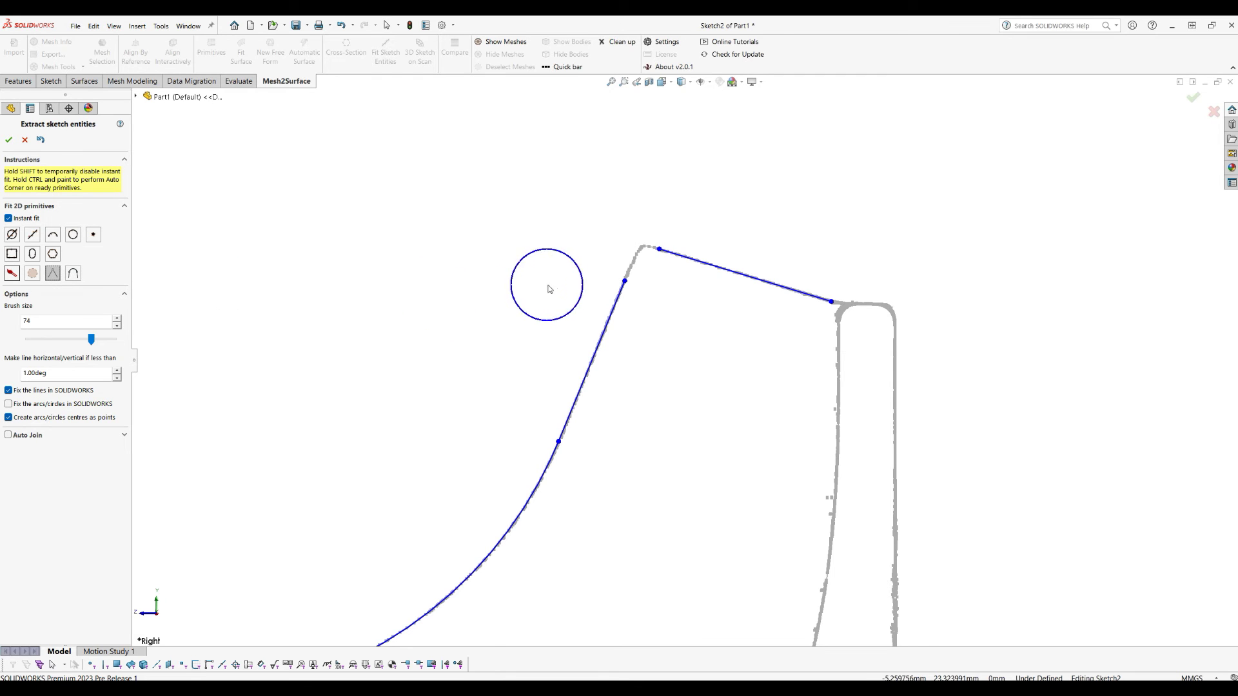
pyautogui.click(647, 267)
pyautogui.scroll(10, 600, 222)
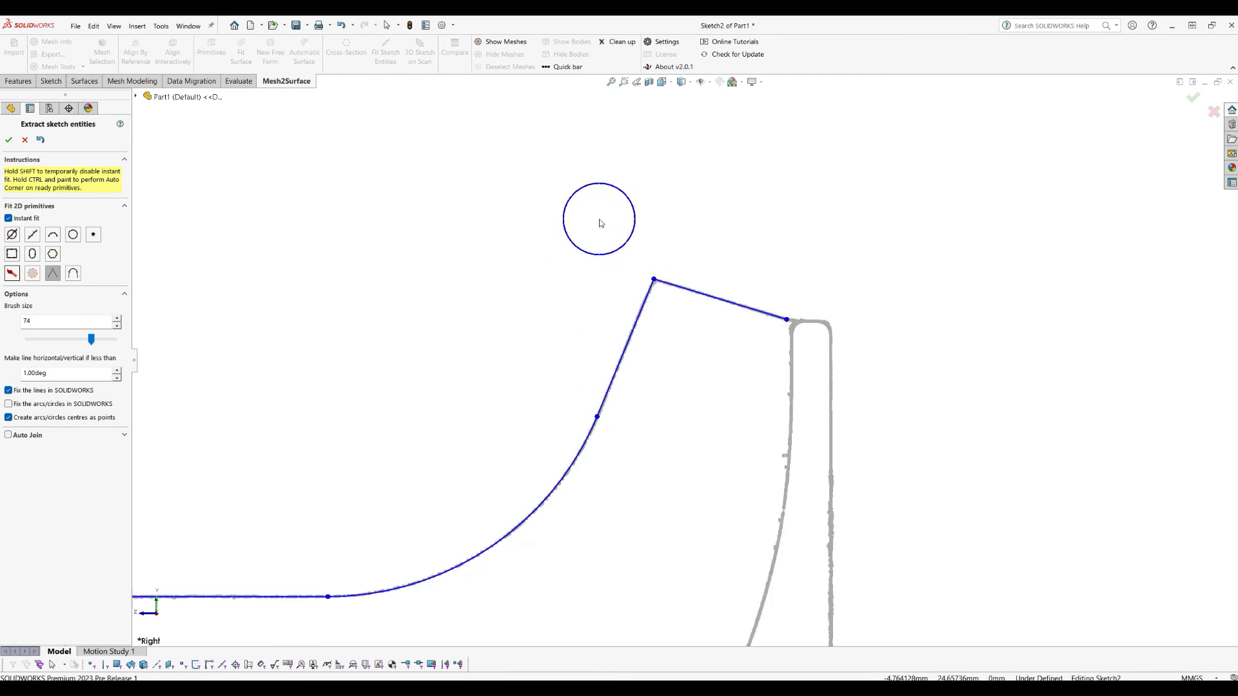
pyautogui.scroll(-3, 613, 535)
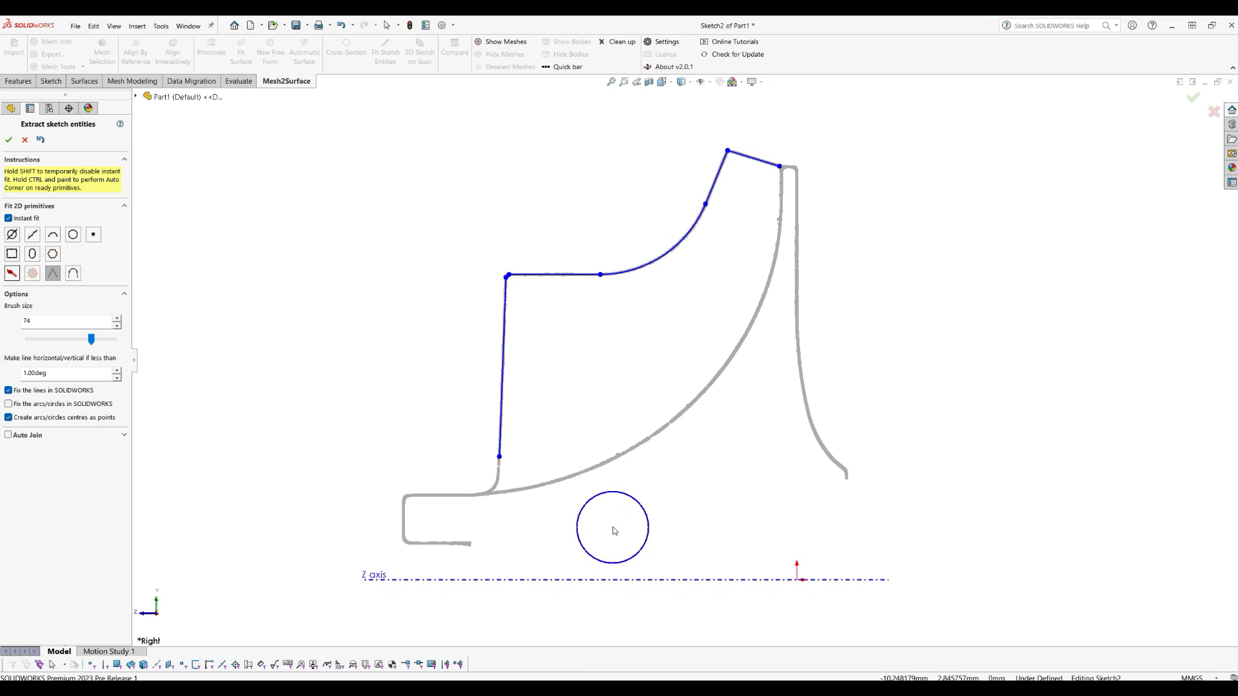
pyautogui.click(9, 140)
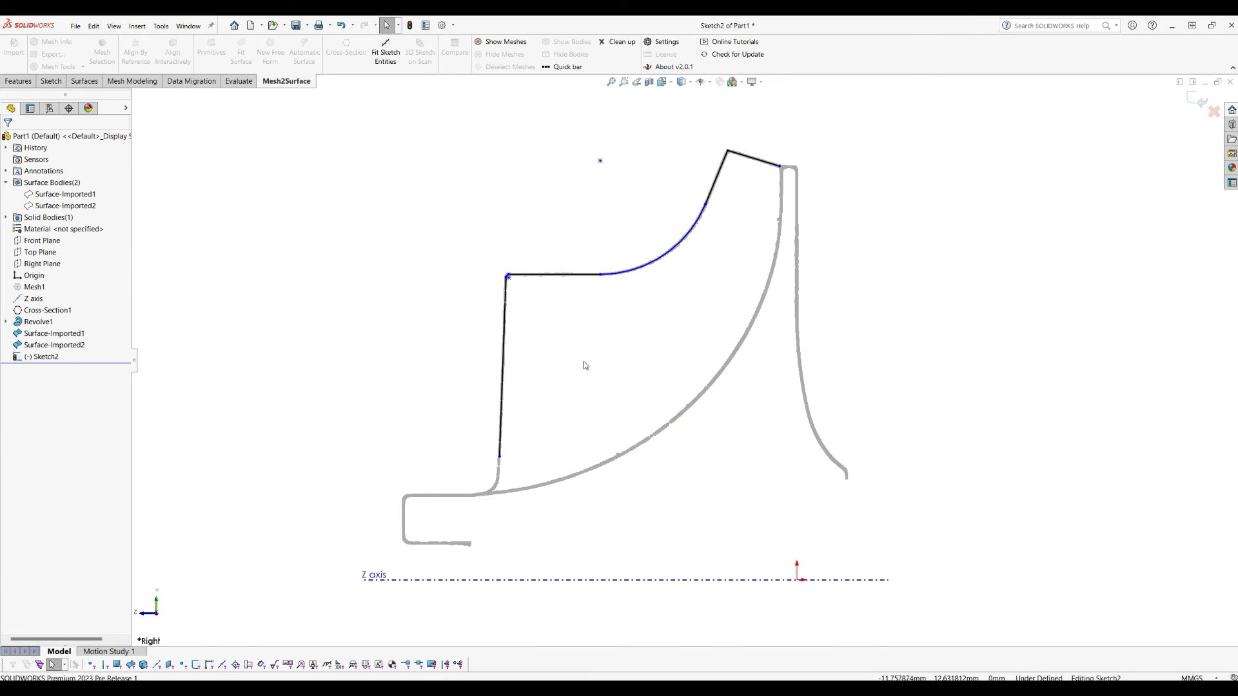
# Extend the inlet edge line past the hub curve to about (-16.64, 4.43) and the outlet line into the rim at about (-0.49, 22.92).
pyautogui.moveTo(499, 457); pyautogui.dragTo(500, 507)
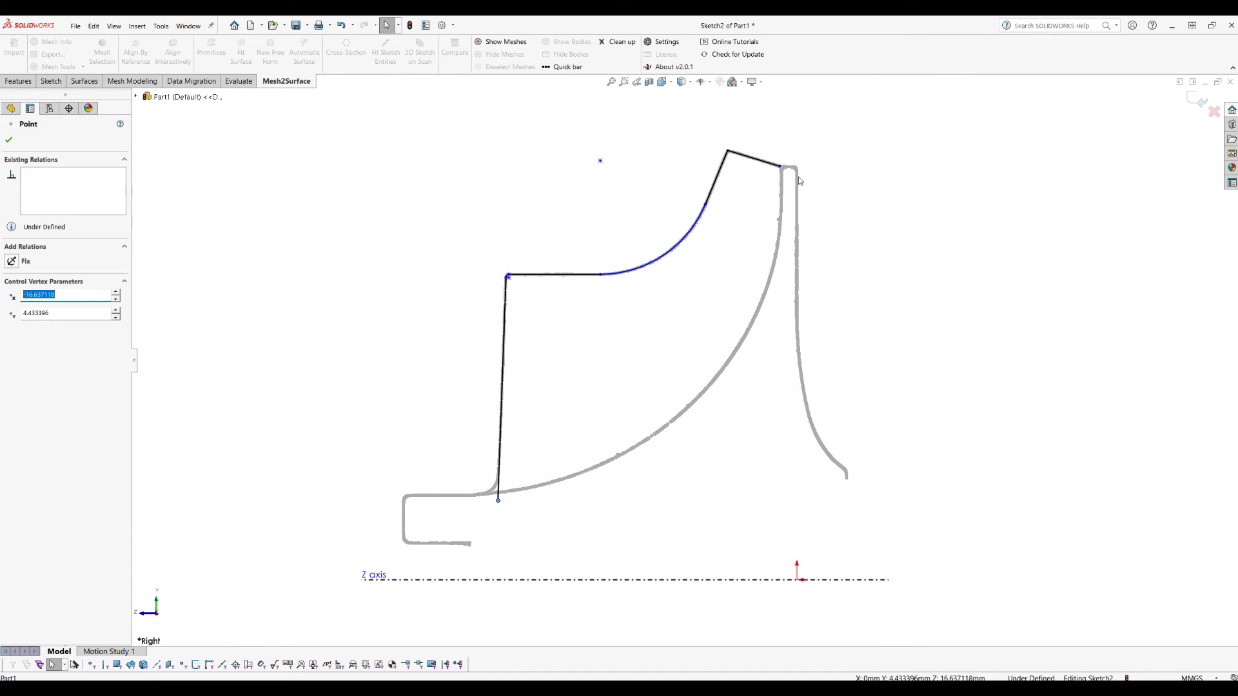
pyautogui.scroll(-5, 786, 182)
pyautogui.moveTo(722, 232); pyautogui.dragTo(742, 234)
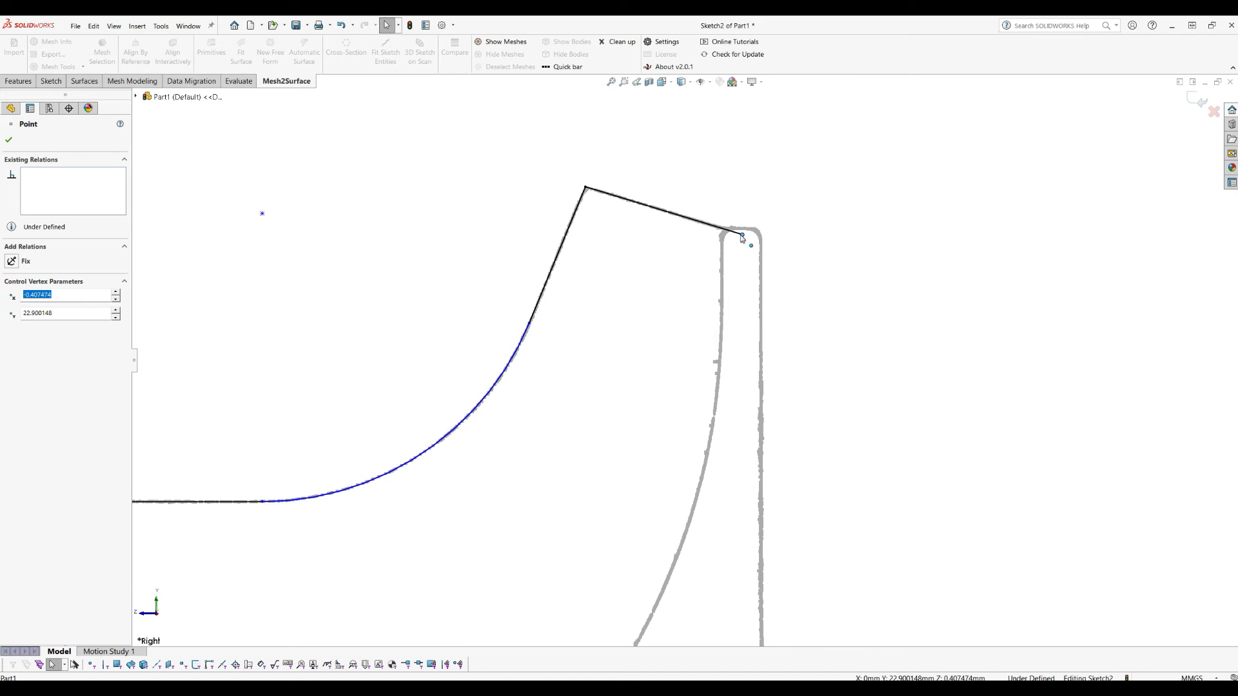
pyautogui.moveTo(733, 236); pyautogui.dragTo(739, 234)
pyautogui.scroll(5, 712, 254)
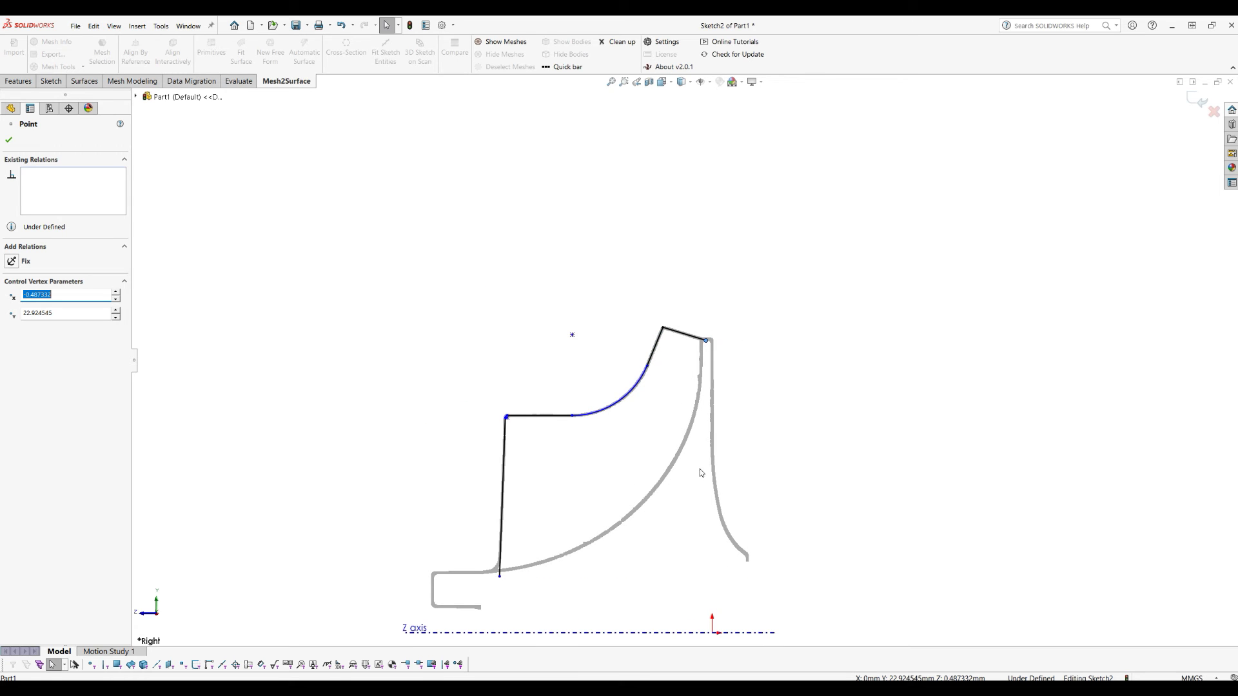
pyautogui.scroll(-3, 658, 524)
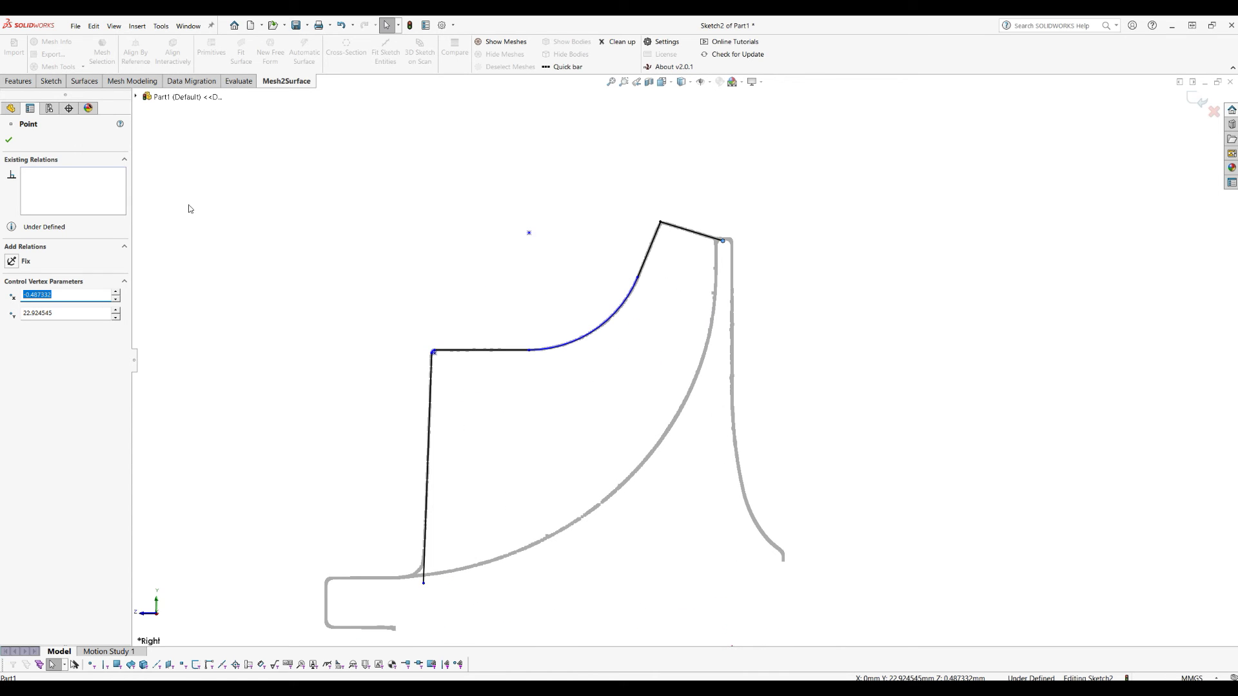
# Close the blade outline with a three-point arc of about 16.74 mm radius from the inlet edge's lower end to the outlet line's end and exit the sketch.
pyautogui.click(9, 140)
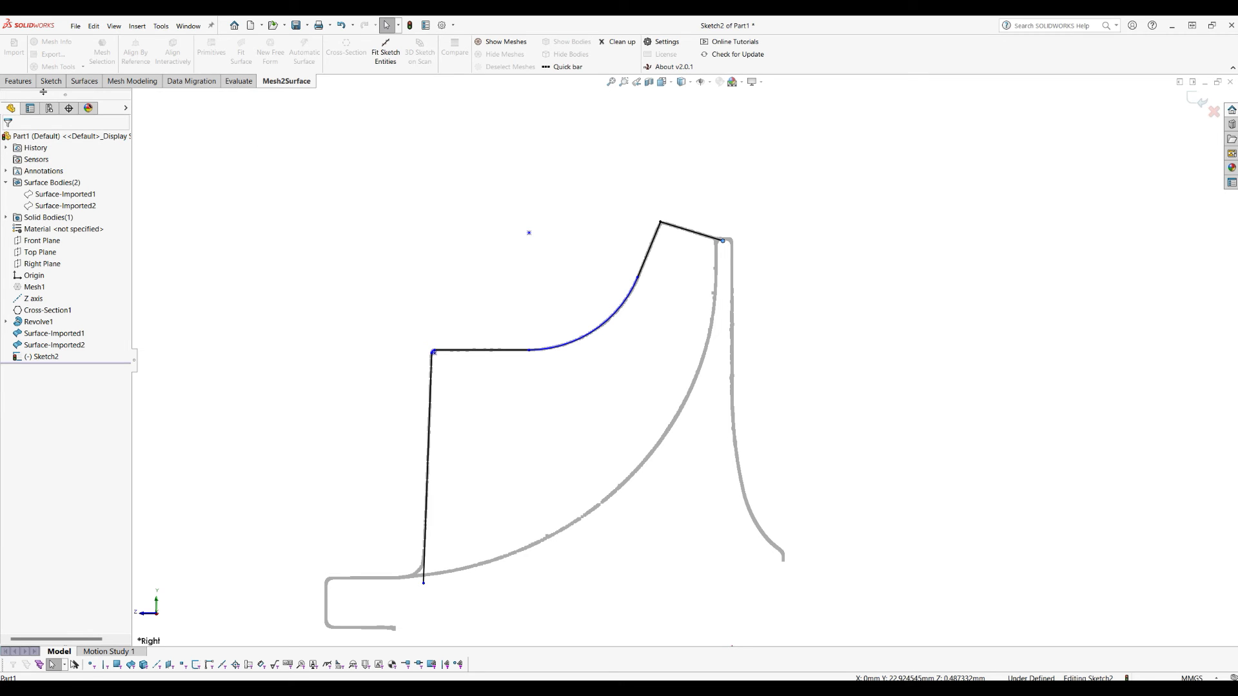
pyautogui.click(18, 80)
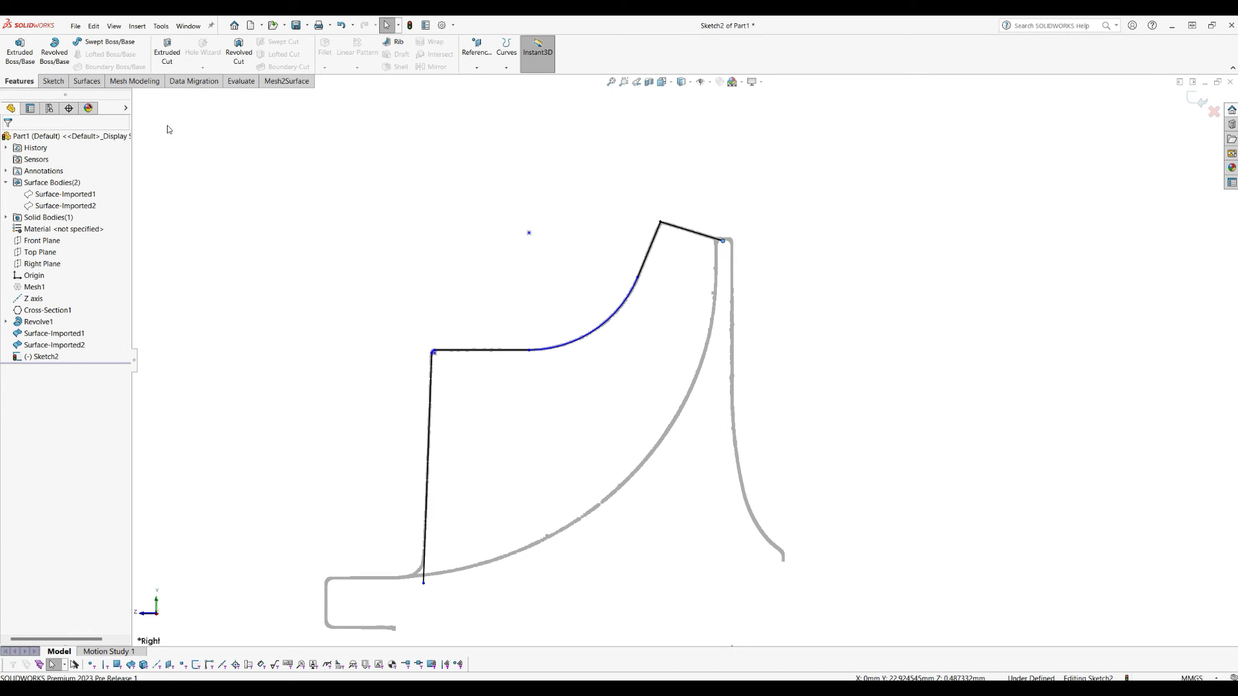
pyautogui.click(53, 82)
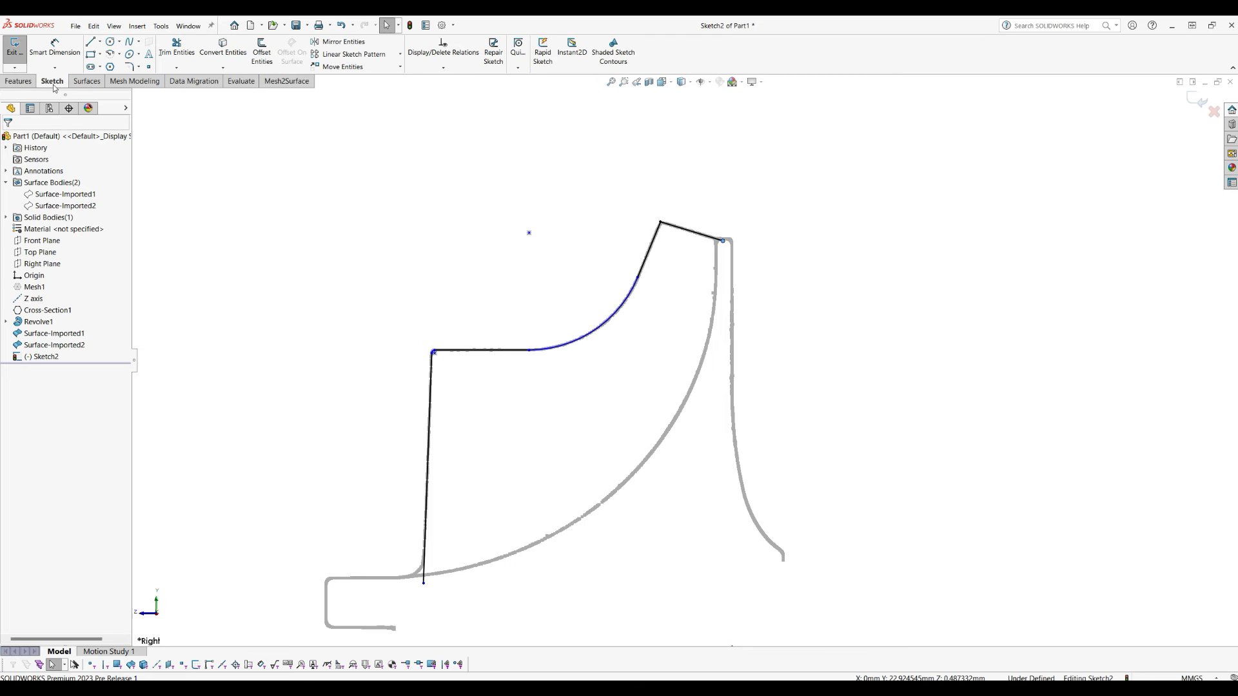
pyautogui.click(120, 54)
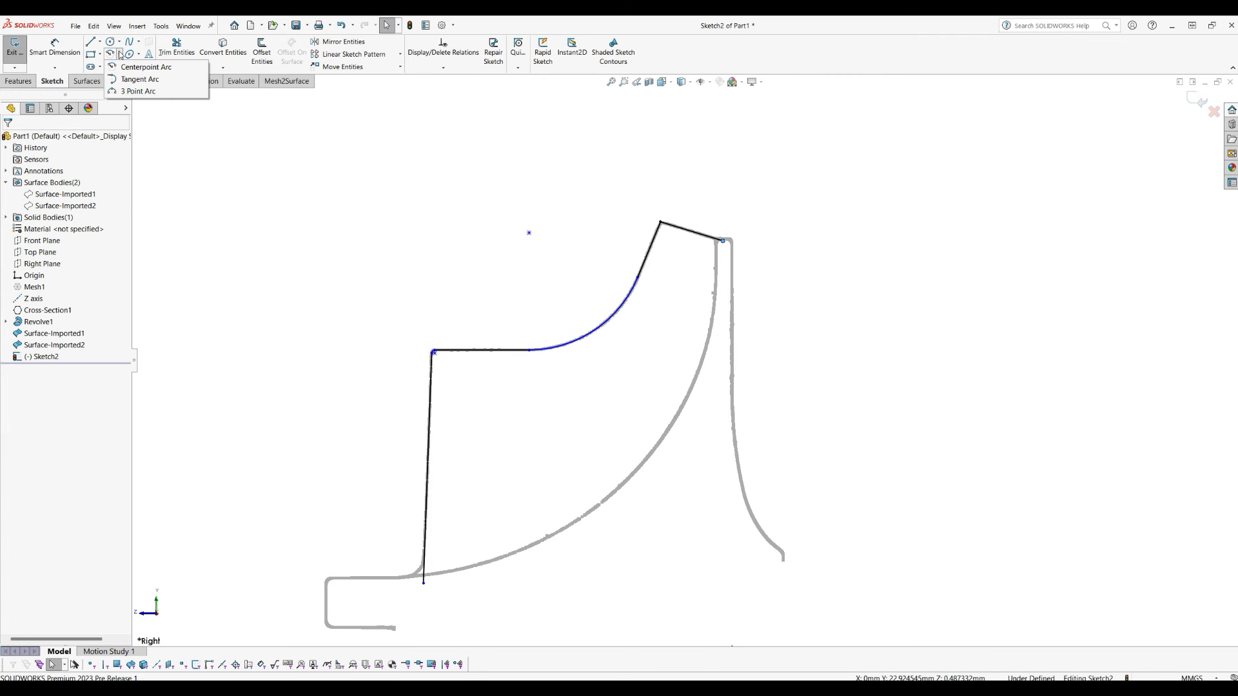
pyautogui.click(130, 92)
pyautogui.click(423, 583)
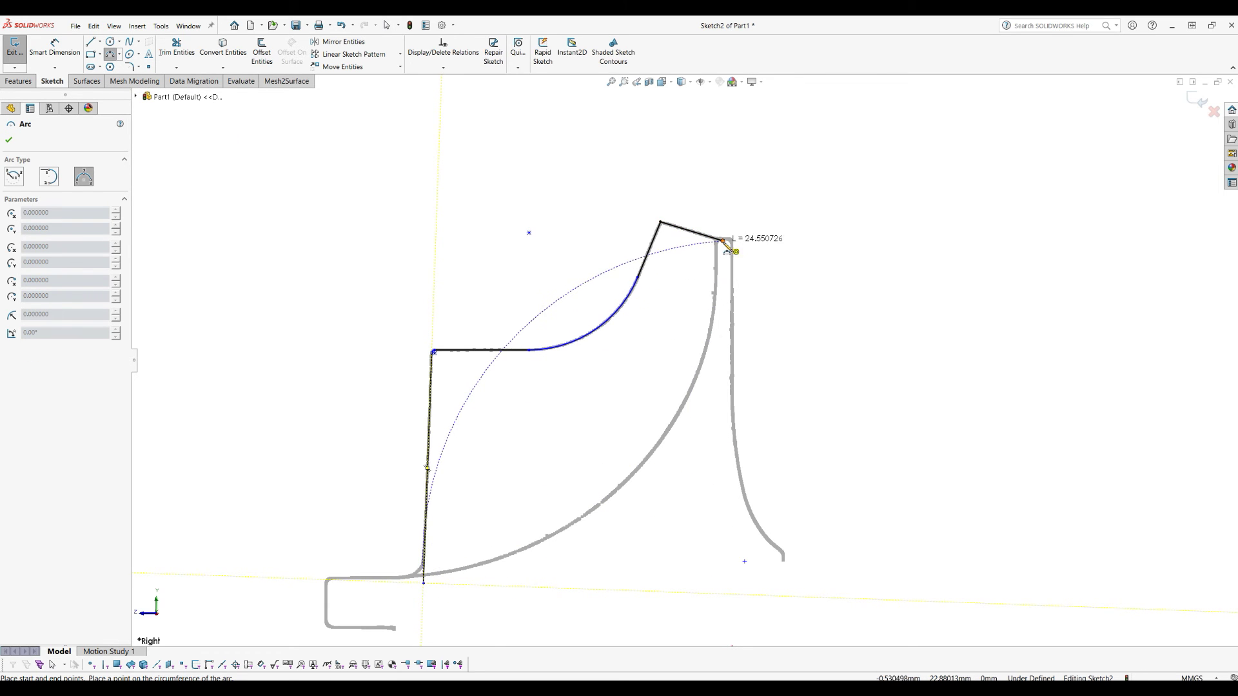
pyautogui.click(723, 241)
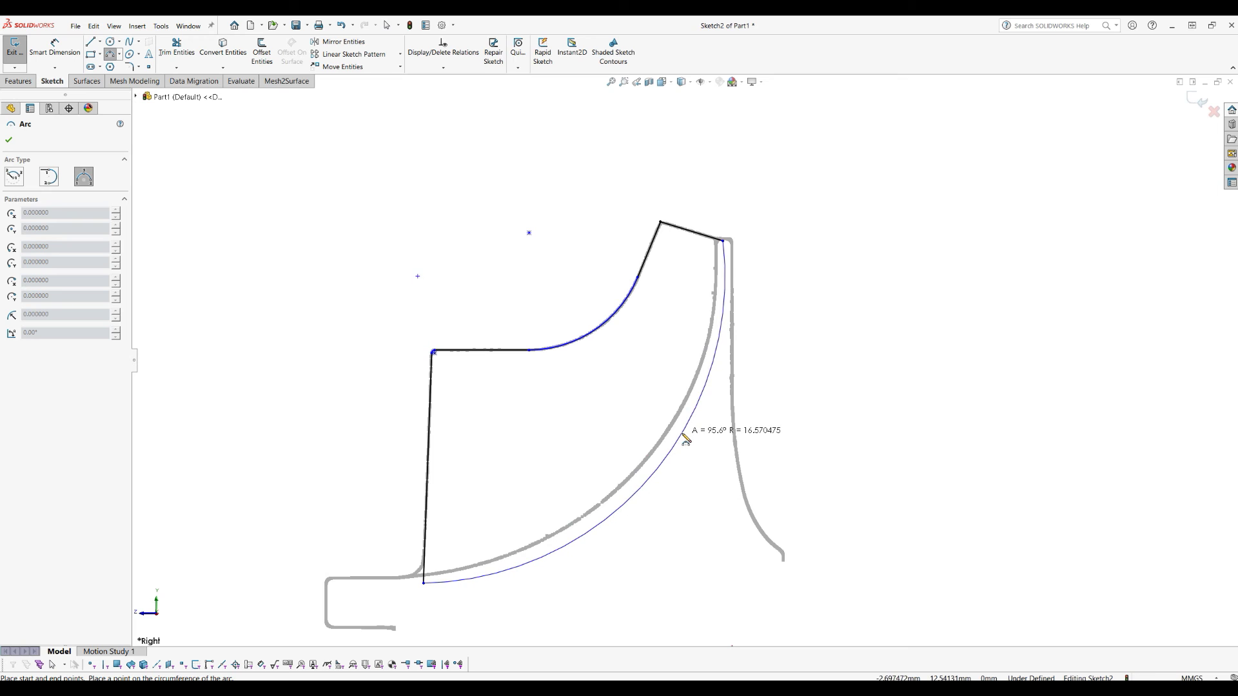
pyautogui.click(685, 440)
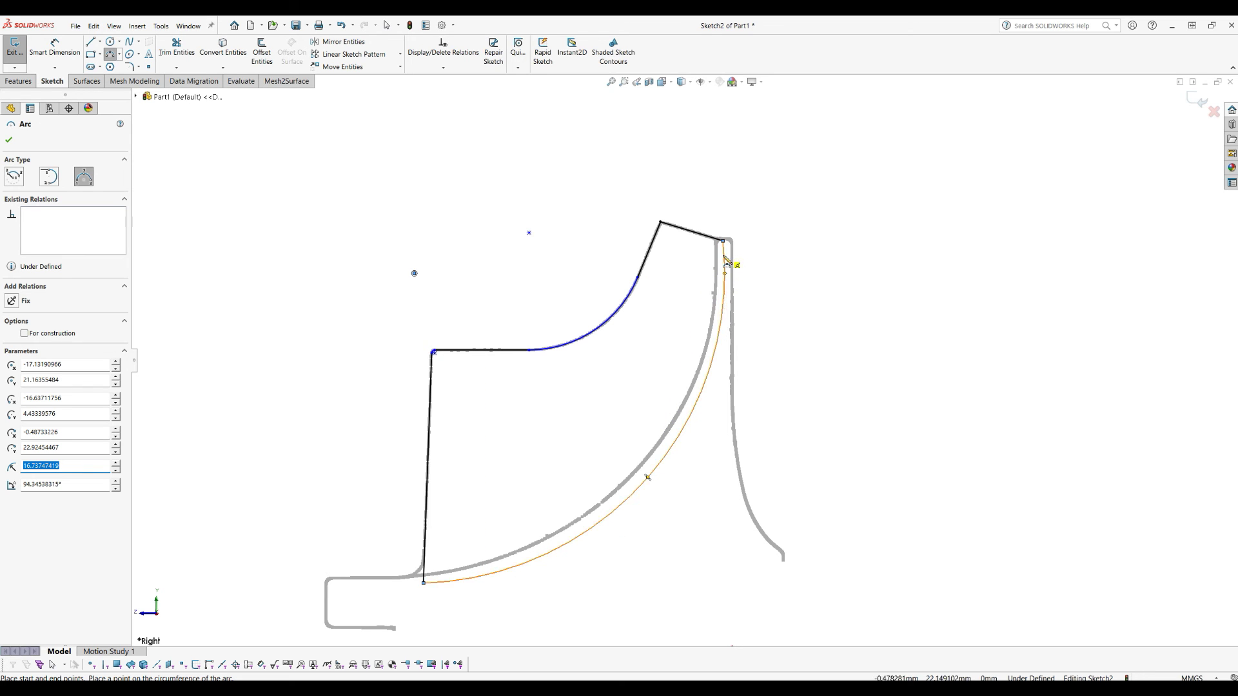
pyautogui.click(10, 141)
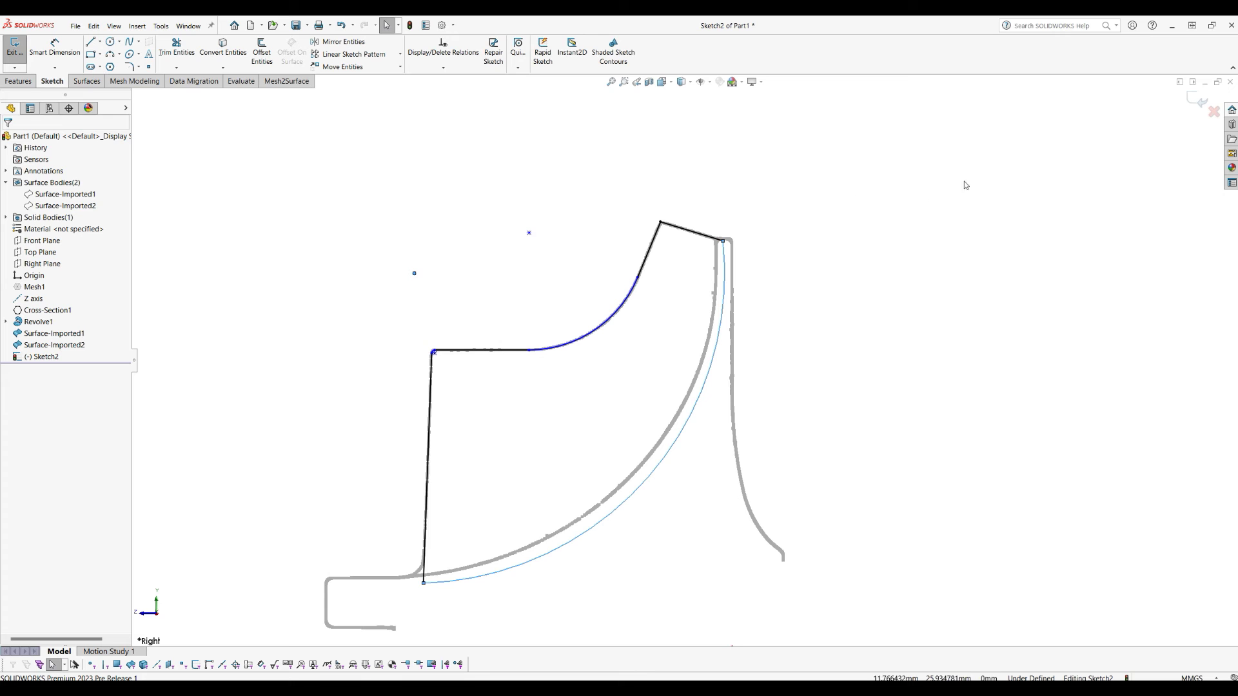
pyautogui.click(1192, 97)
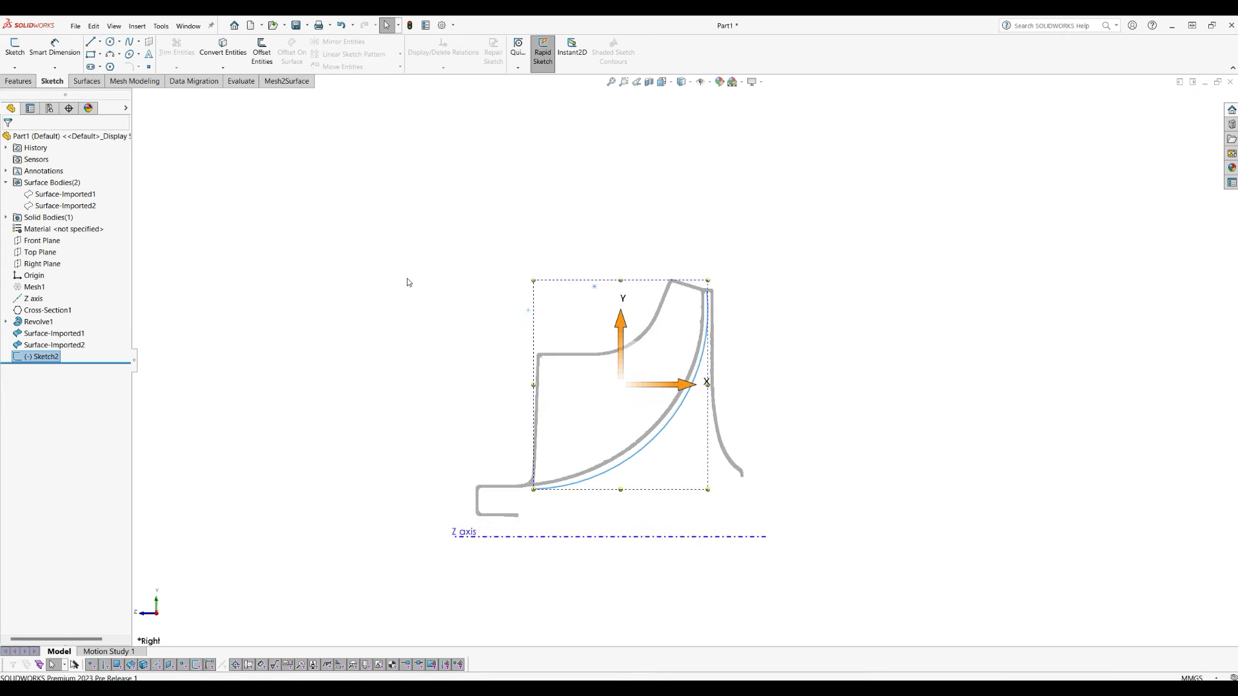
pyautogui.click(390, 364)
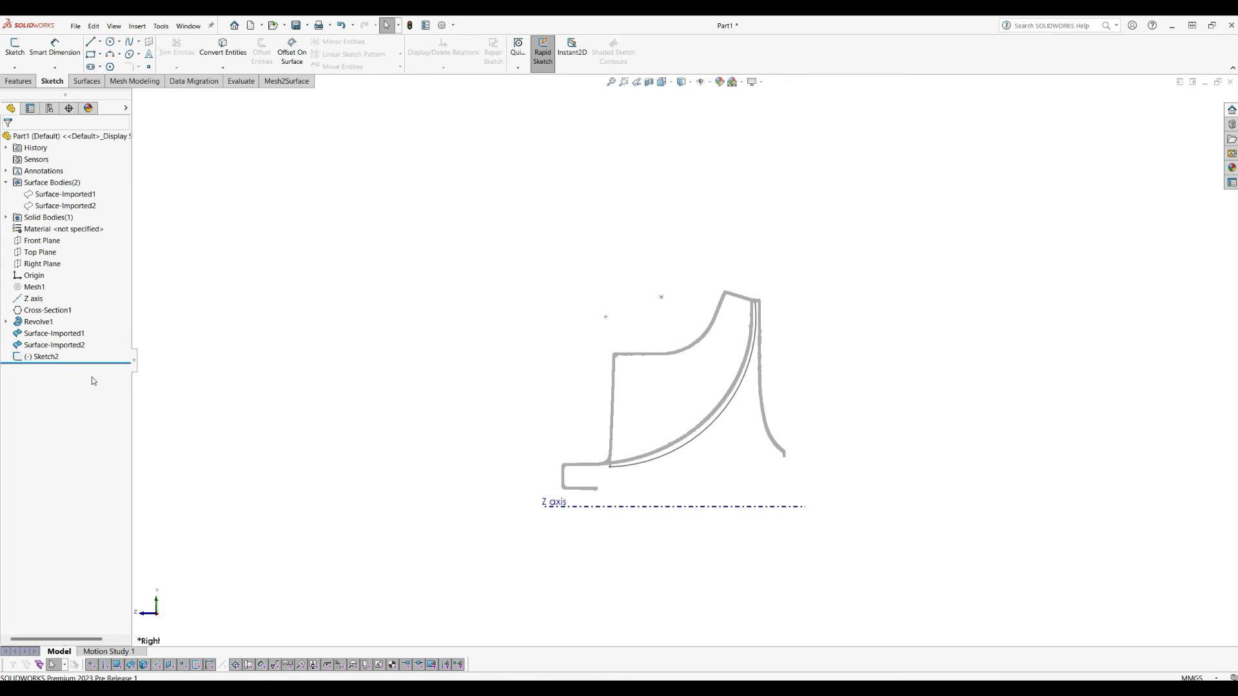
# Revolve the closed blade outline 360° around the Z axis as a separate body, without merging the result.
pyautogui.click(43, 356)
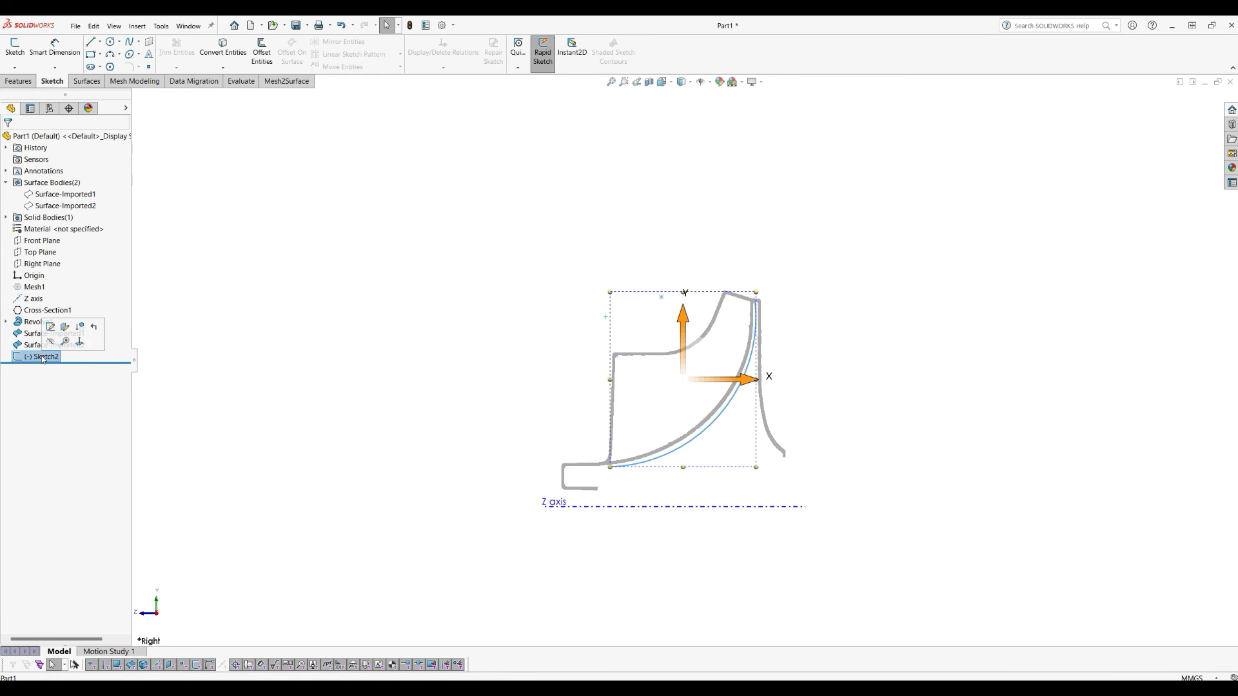
pyautogui.click(18, 81)
pyautogui.click(54, 52)
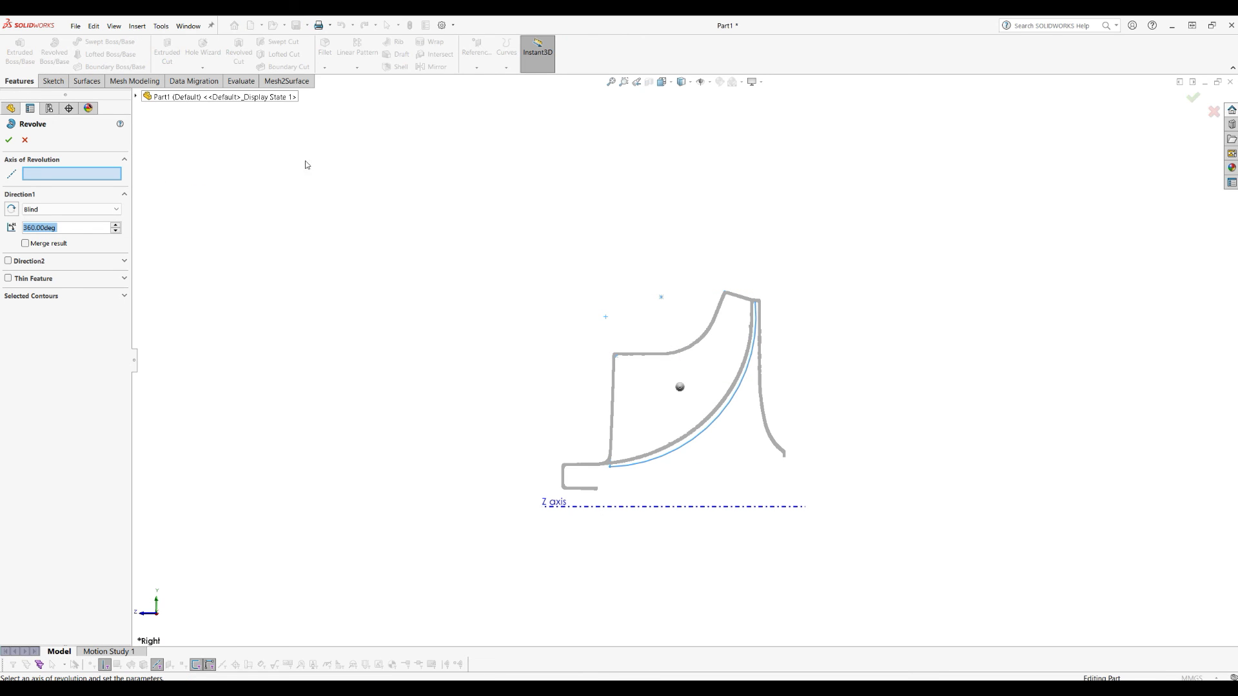
pyautogui.click(707, 510)
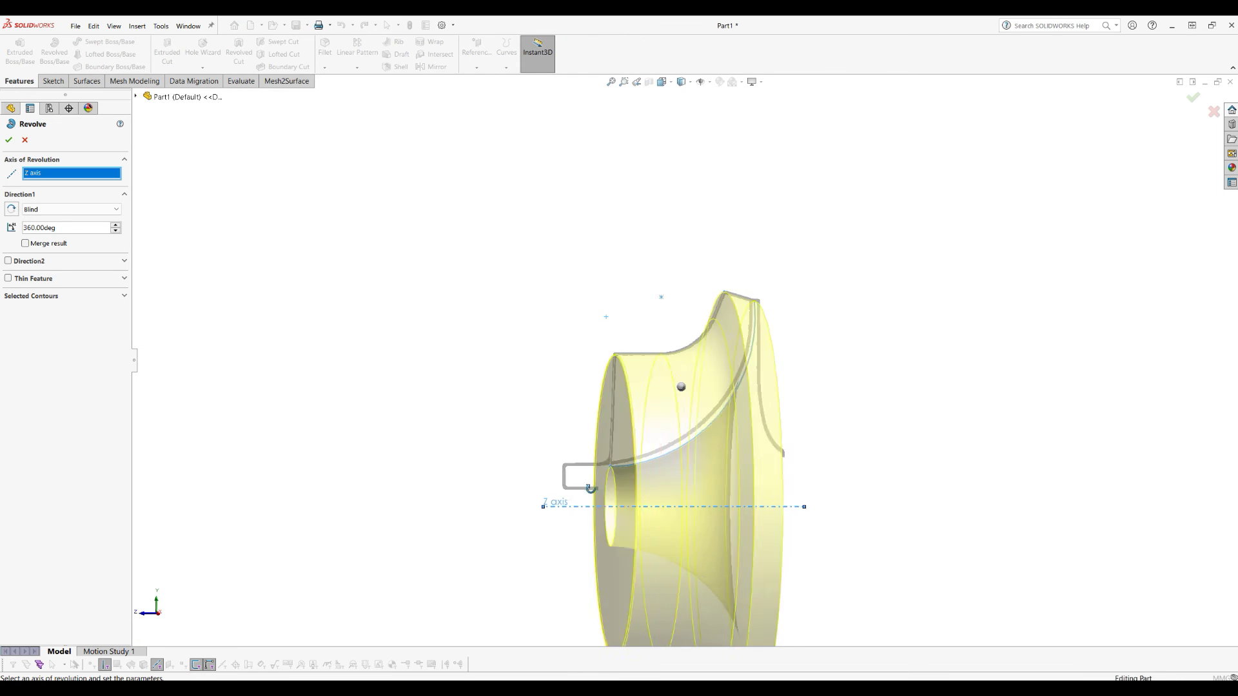
pyautogui.click(9, 140)
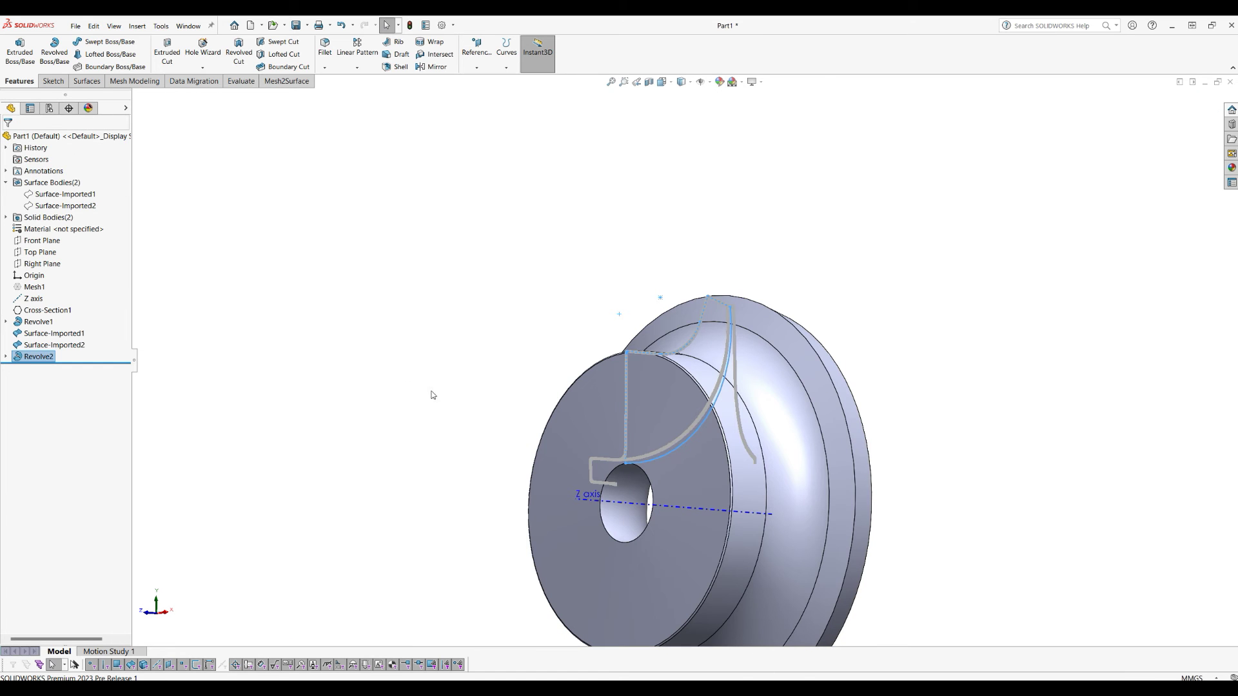
# Hide the cross-section and show both imported blade surfaces together with the revolved blade body.
pyautogui.rightClick(47, 313)
pyautogui.click(57, 283)
pyautogui.scroll(-2, 503, 296)
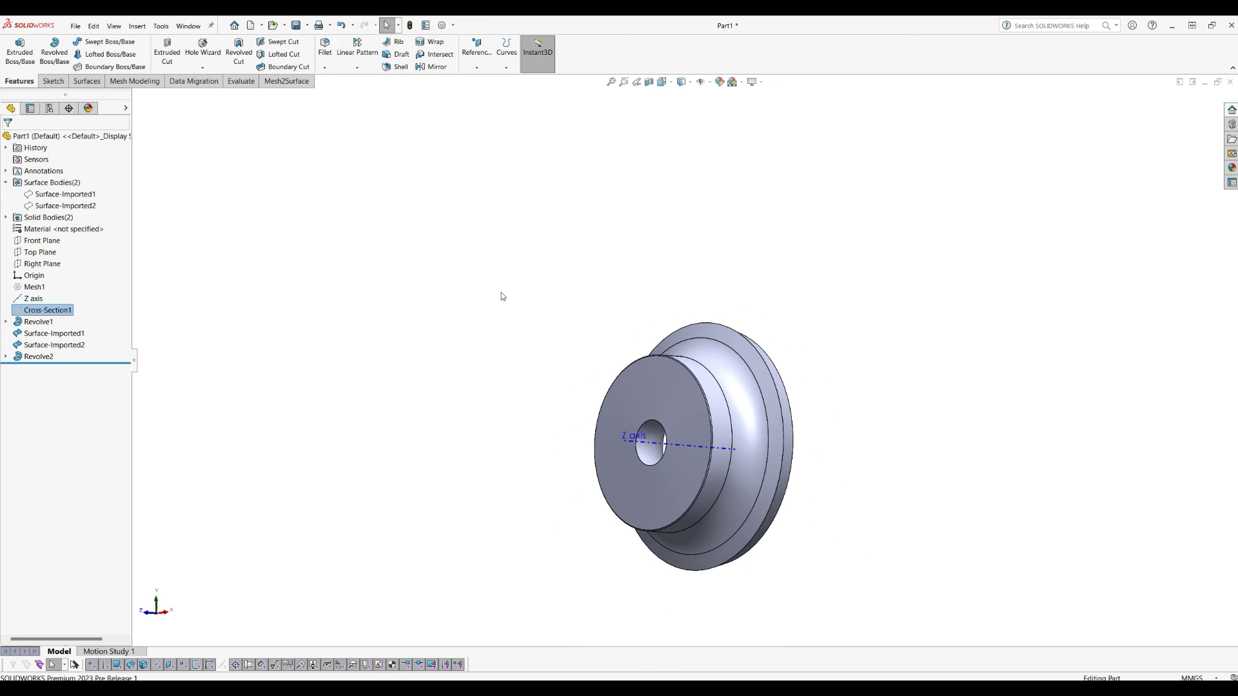
pyautogui.scroll(3, 659, 448)
pyautogui.scroll(2, 659, 448)
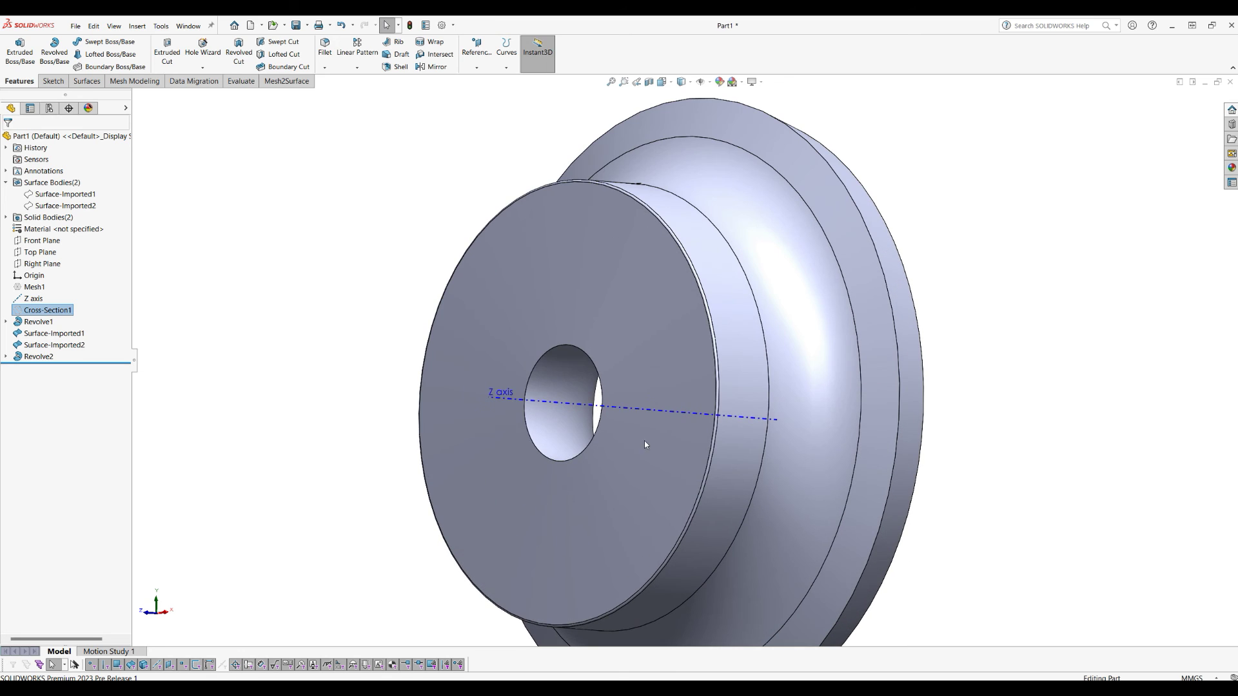
pyautogui.click(54, 347)
pyautogui.keyDown('ctrl'); pyautogui.click(63, 335); pyautogui.keyUp('ctrl')
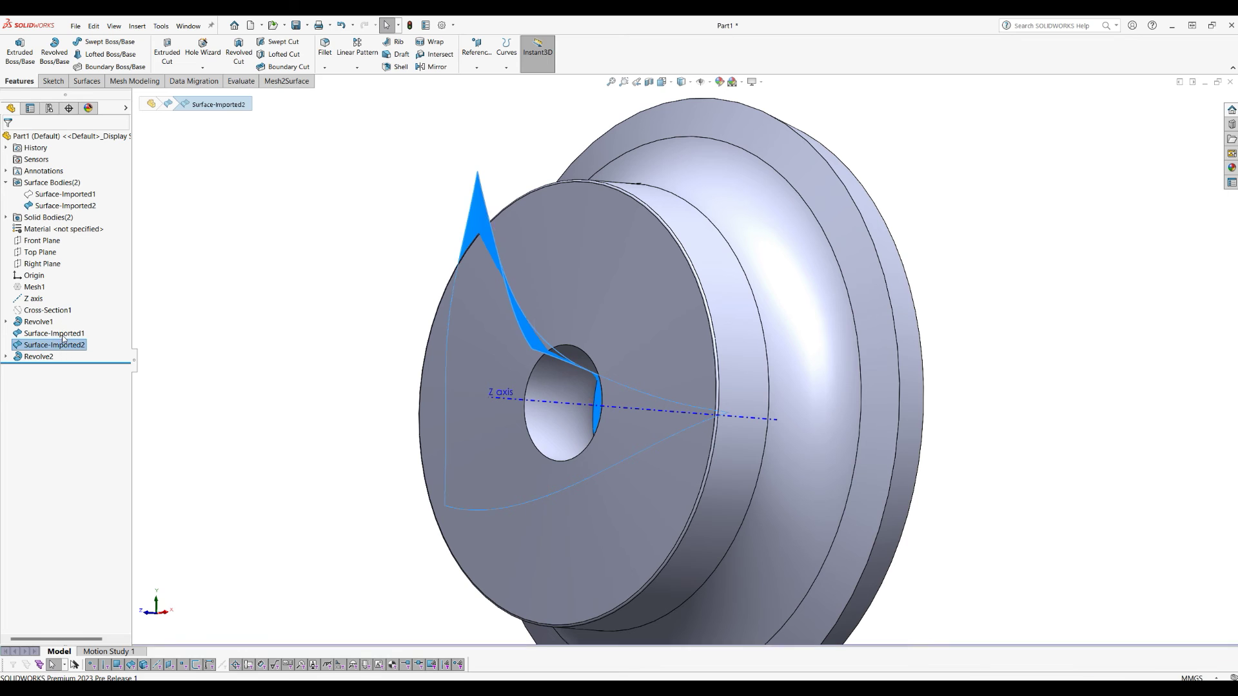
pyautogui.click(64, 335)
# Examine how the two blade surfaces pass through the revolved body at the bore and the outer edges.
pyautogui.moveTo(201, 331); pyautogui.dragTo(380, 253, button='middle')
pyautogui.scroll(-6, 569, 280)
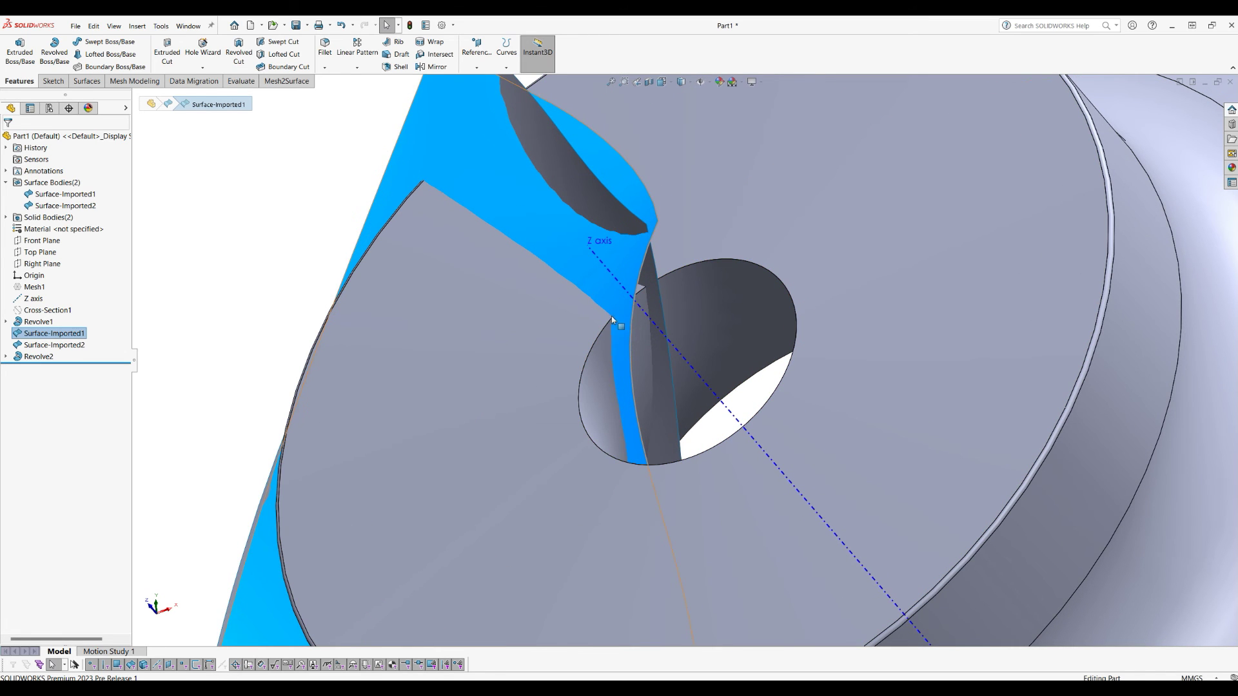
pyautogui.scroll(3, 589, 323)
pyautogui.moveTo(541, 348); pyautogui.dragTo(611, 527, button='middle')
pyautogui.scroll(-5, 538, 498)
pyautogui.moveTo(538, 498); pyautogui.dragTo(349, 279, button='middle')
pyautogui.scroll(5, 586, 442)
pyautogui.click(349, 279)
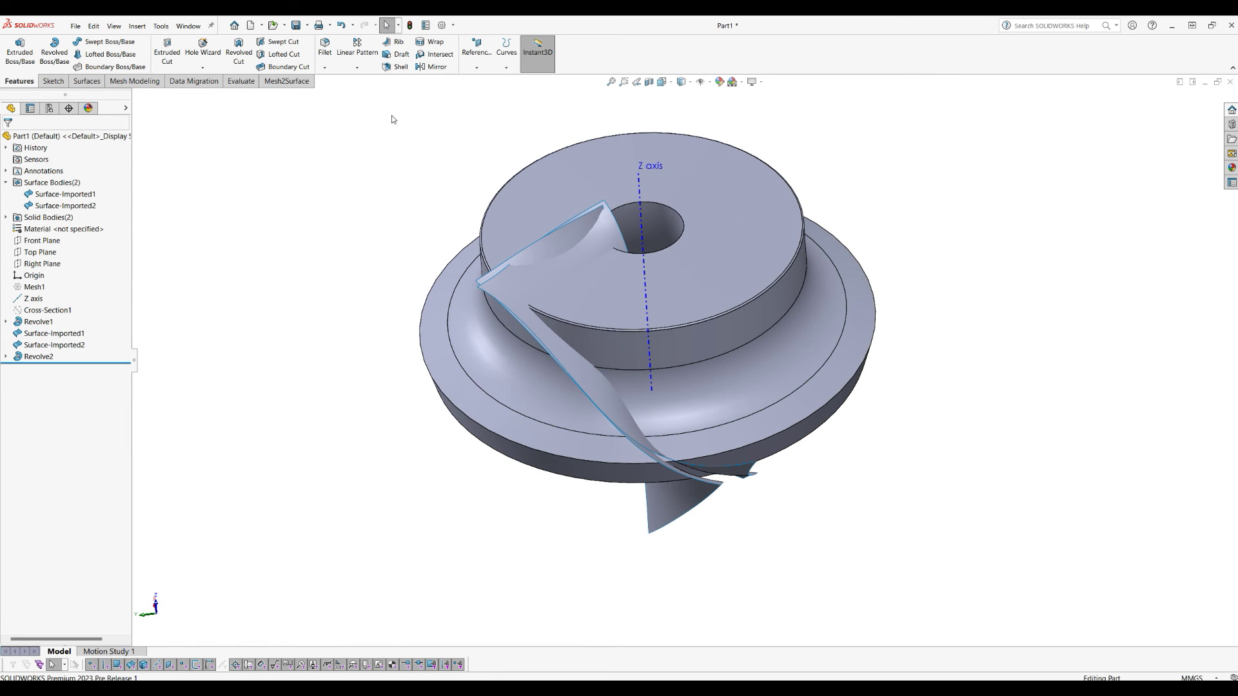
# Intersect Revolve2 with both imported surfaces using Create both, excluding Region 2 so only the solid between the blade surfaces is kept.
pyautogui.click(430, 56)
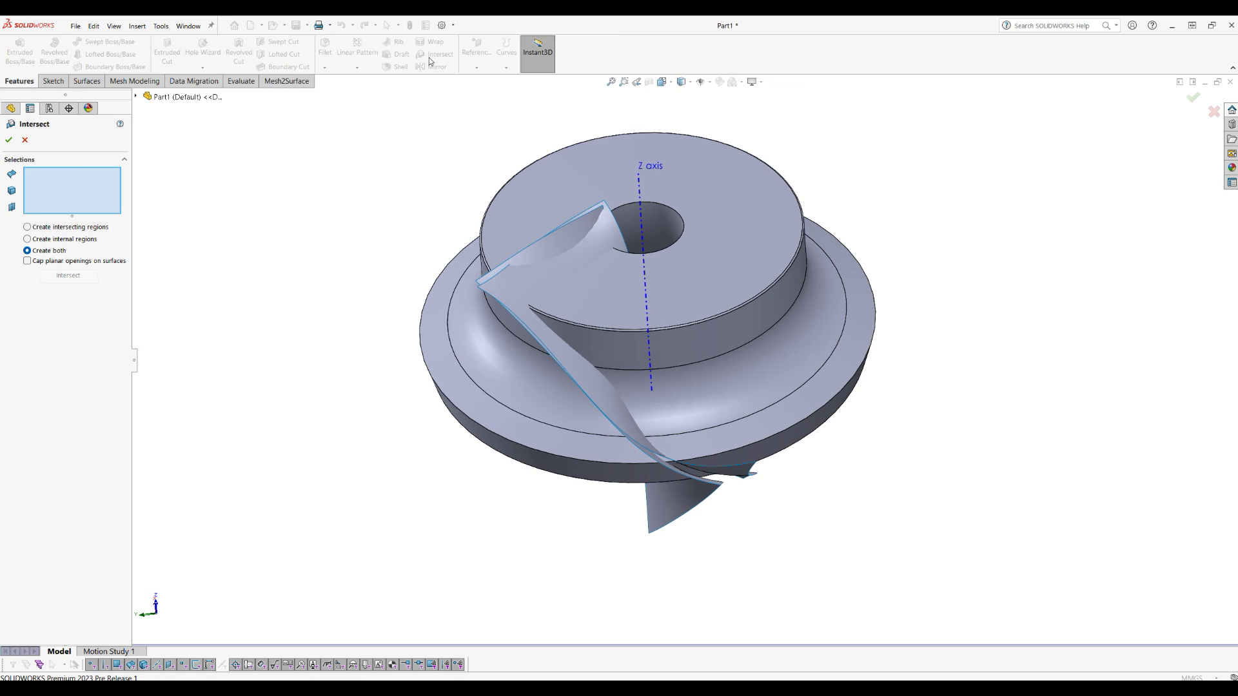
pyautogui.click(540, 191)
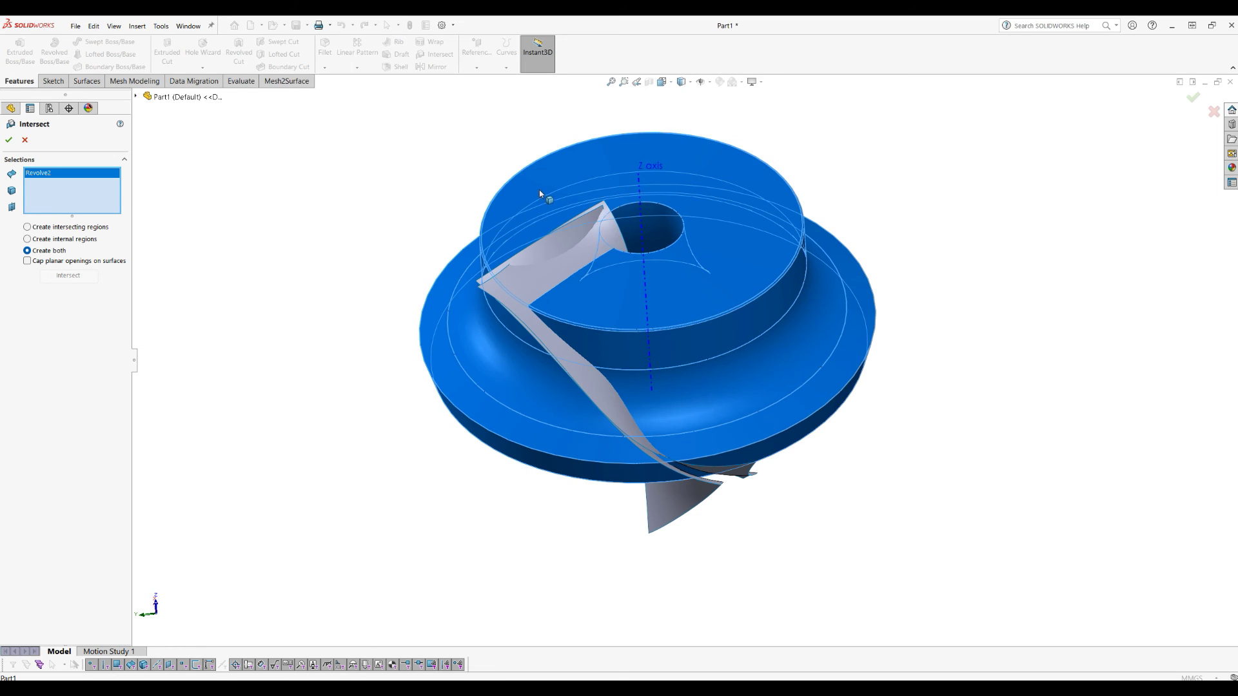
pyautogui.click(491, 294)
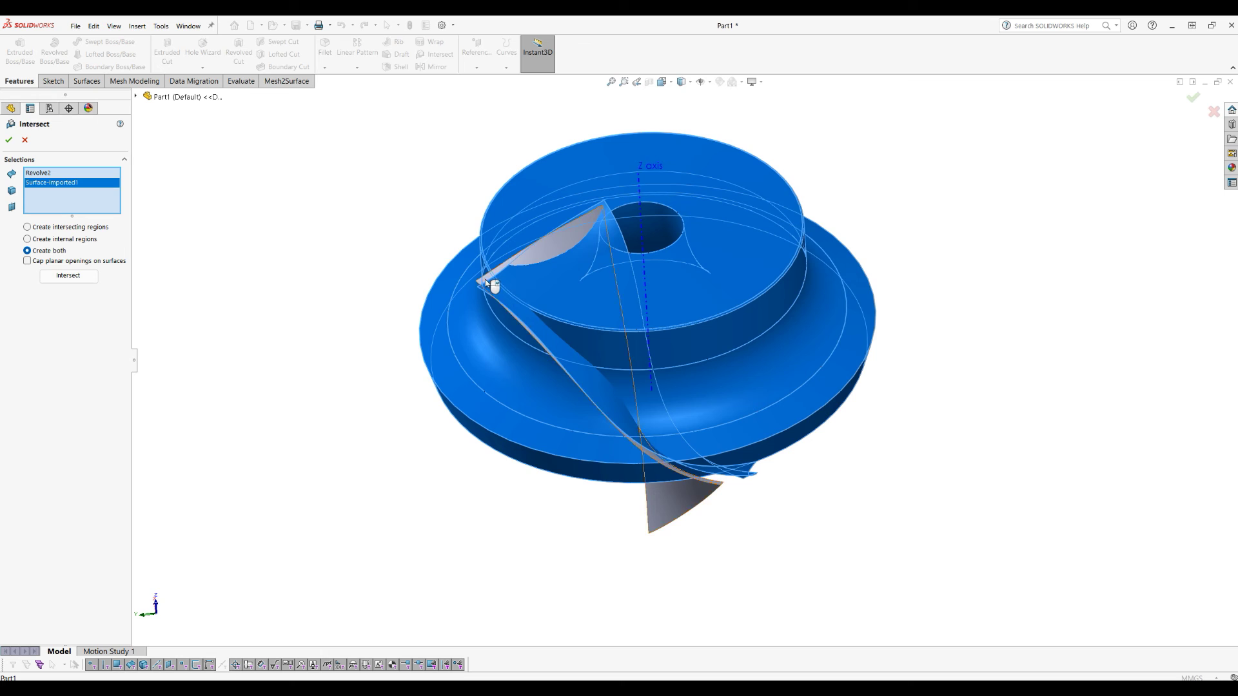
pyautogui.click(488, 282)
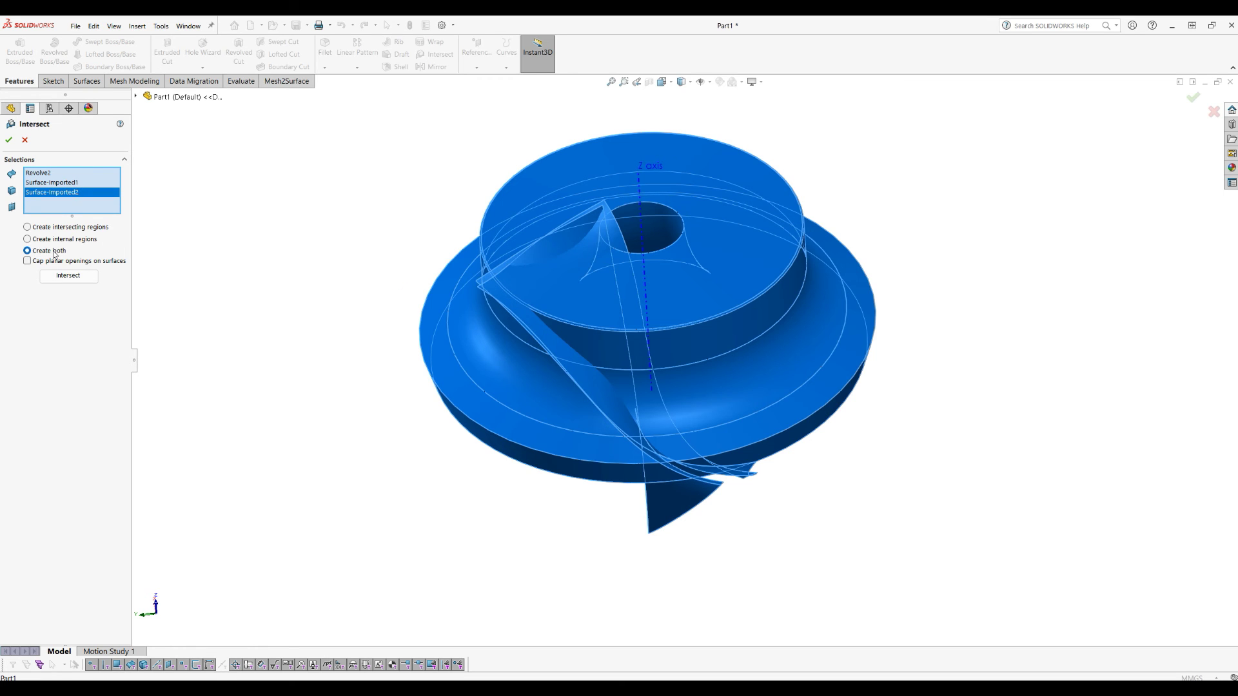
pyautogui.click(68, 276)
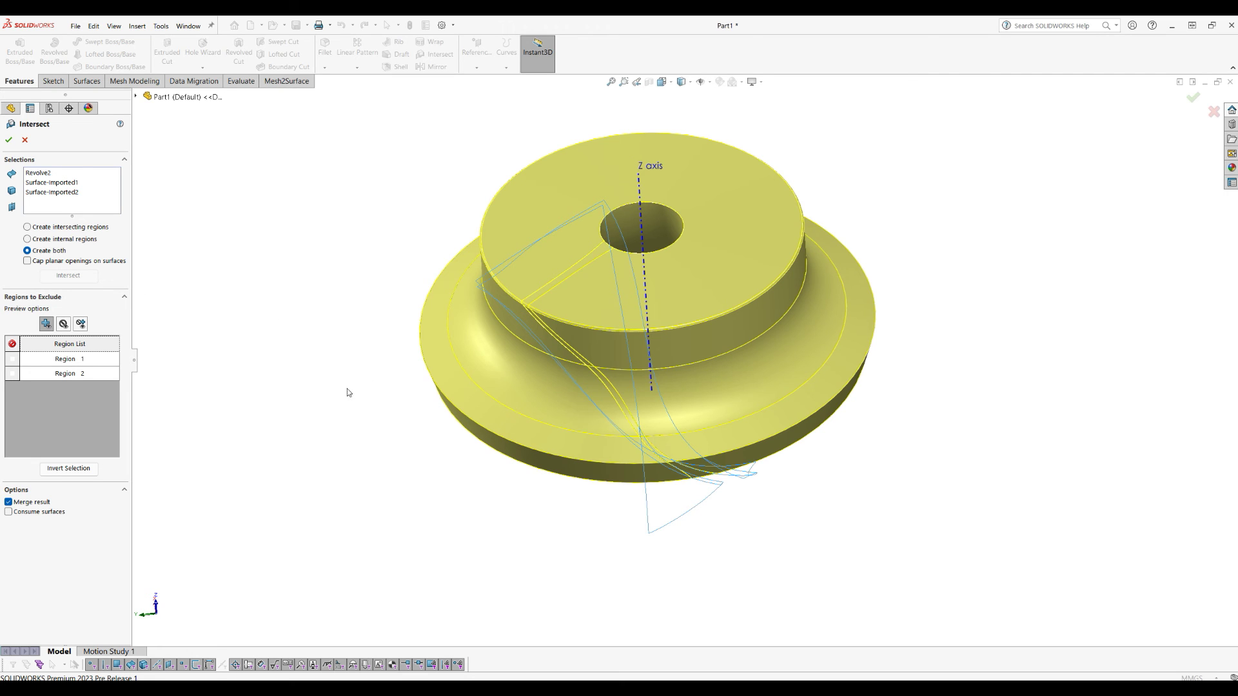
pyautogui.click(464, 346)
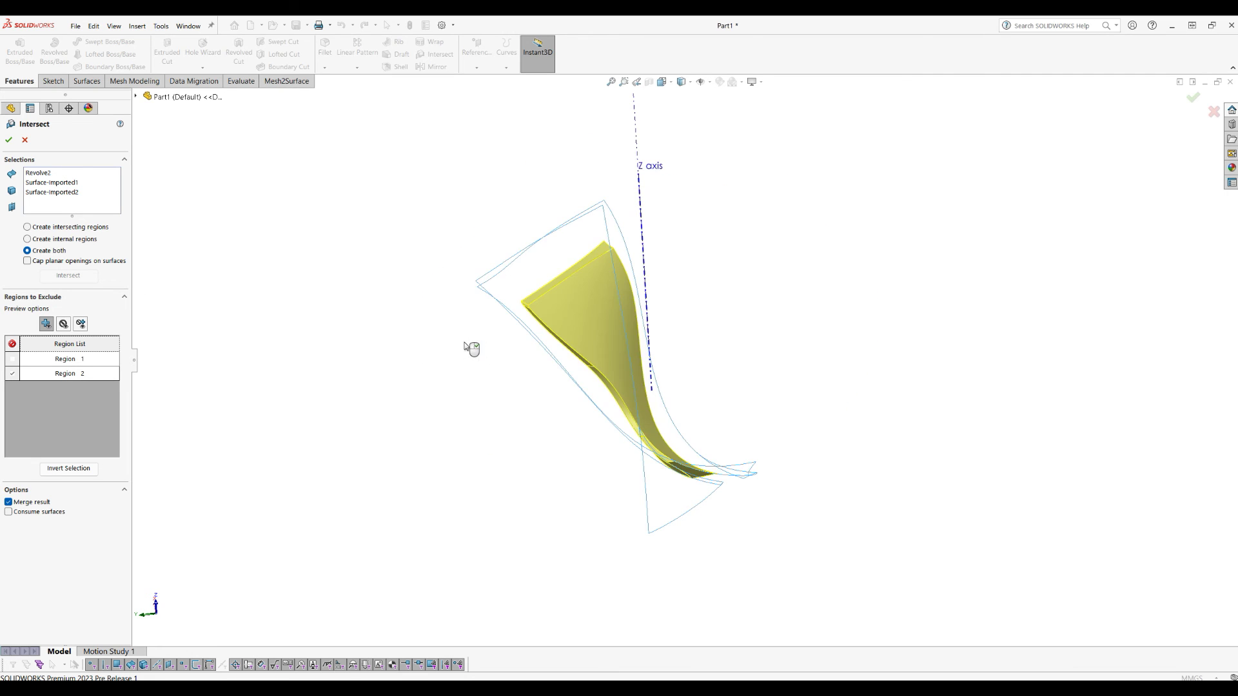
pyautogui.scroll(-3, 799, 427)
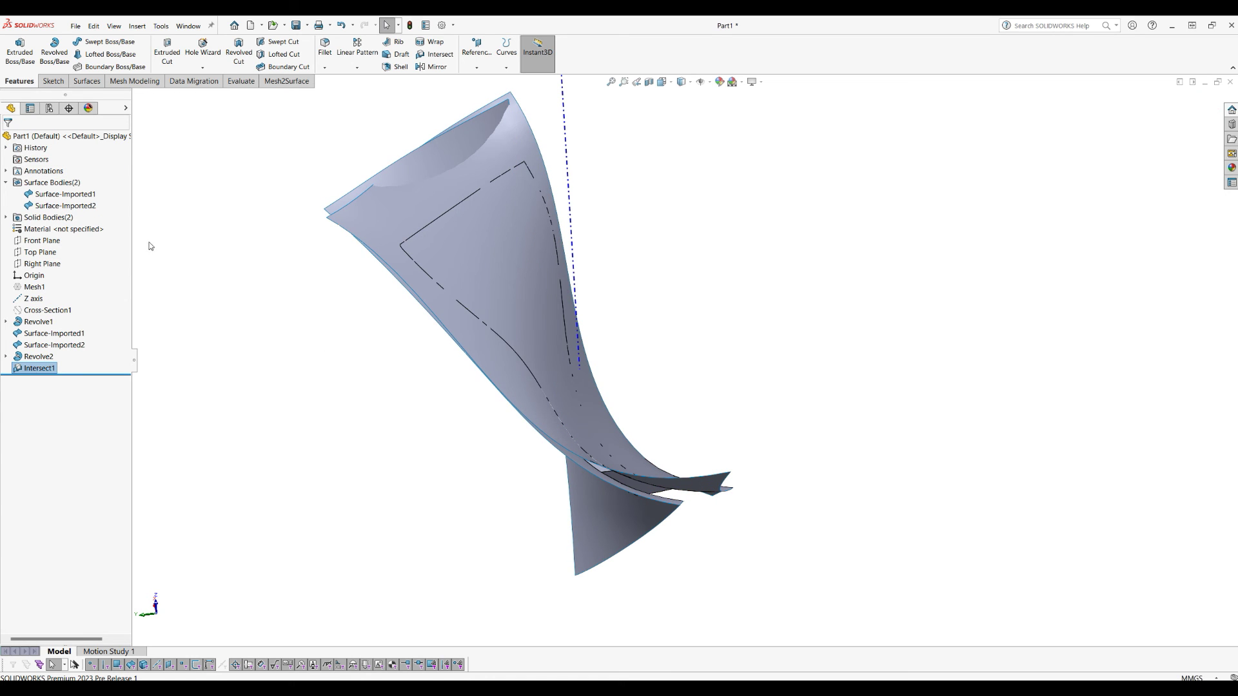
# Hide both imported surface bodies so only the solid blade is displayed.
pyautogui.click(5, 217)
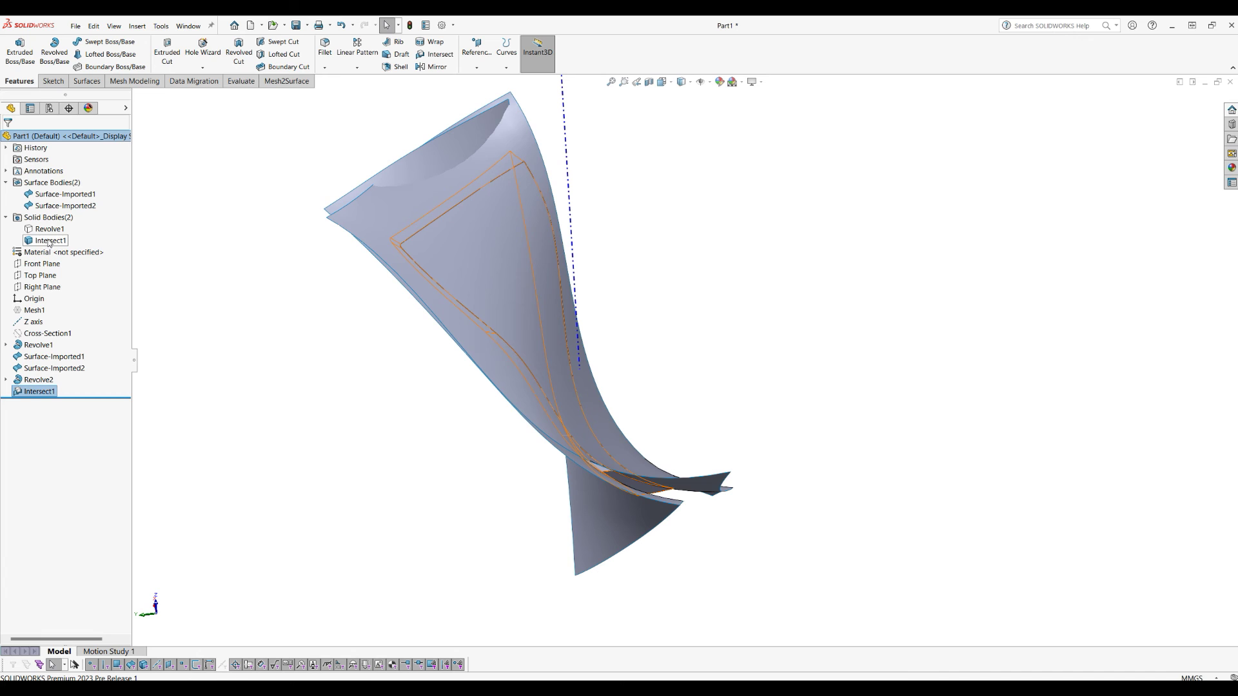
pyautogui.click(73, 207)
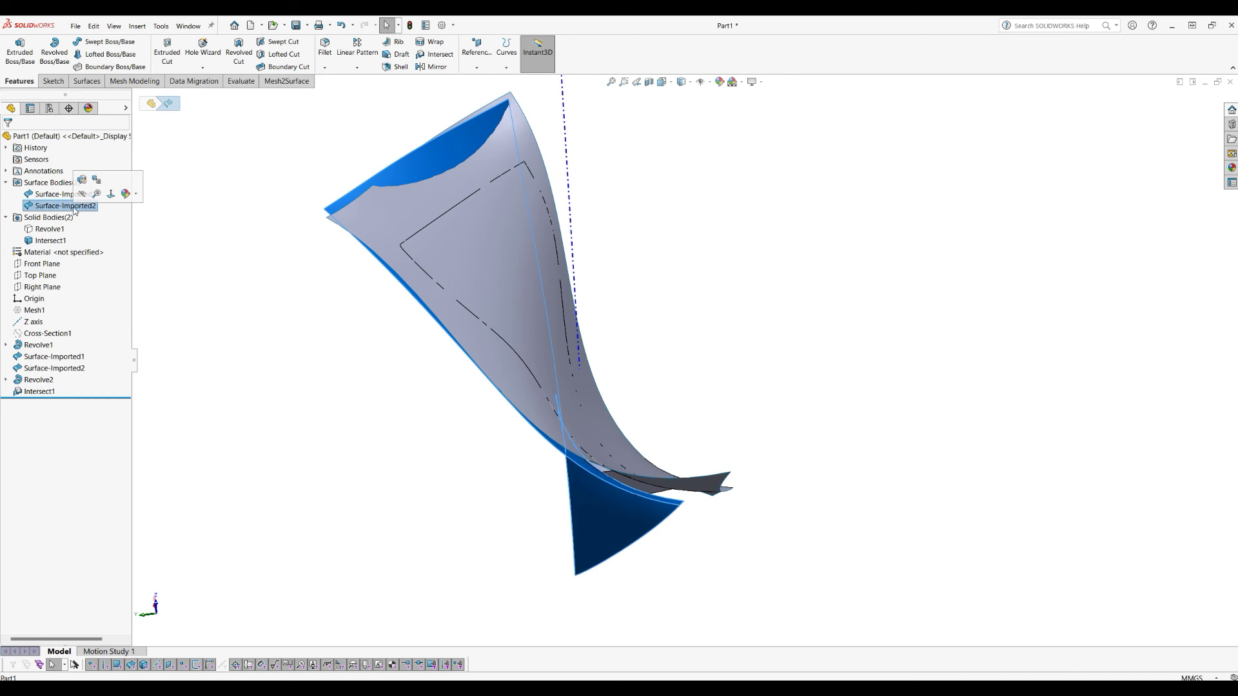
pyautogui.click(71, 191)
pyautogui.click(64, 194)
pyautogui.click(72, 180)
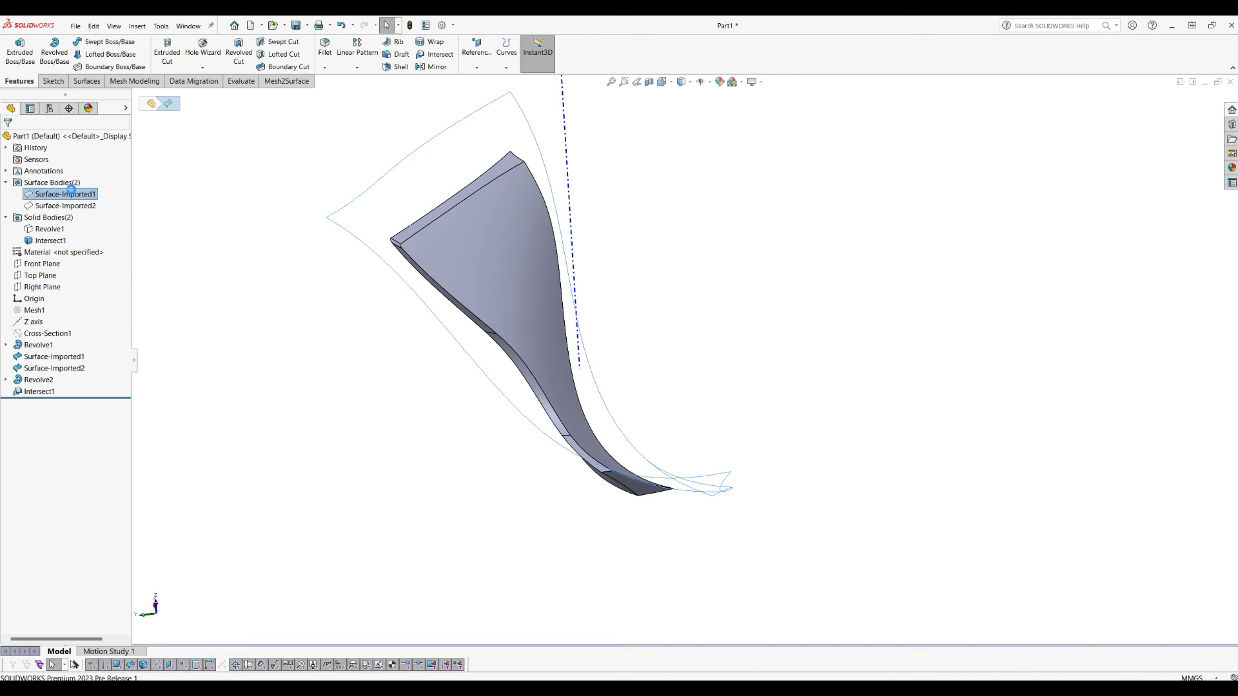
pyautogui.press('z')
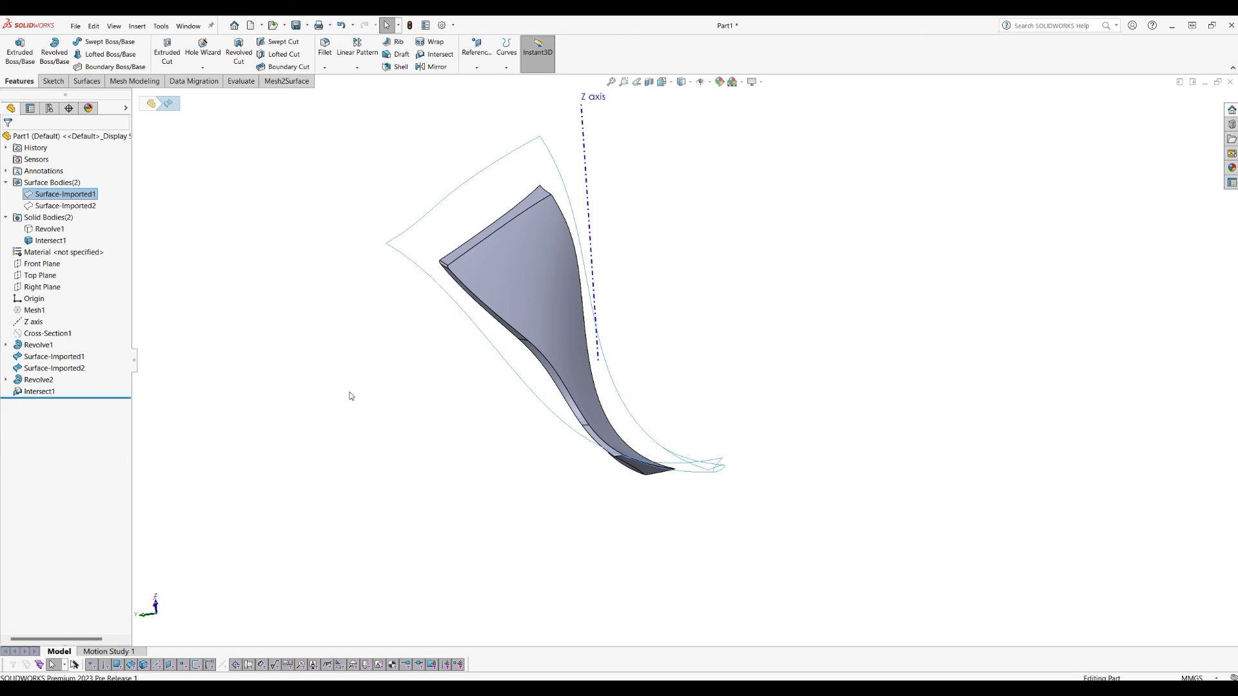
pyautogui.press('Escape')
pyautogui.press('z')
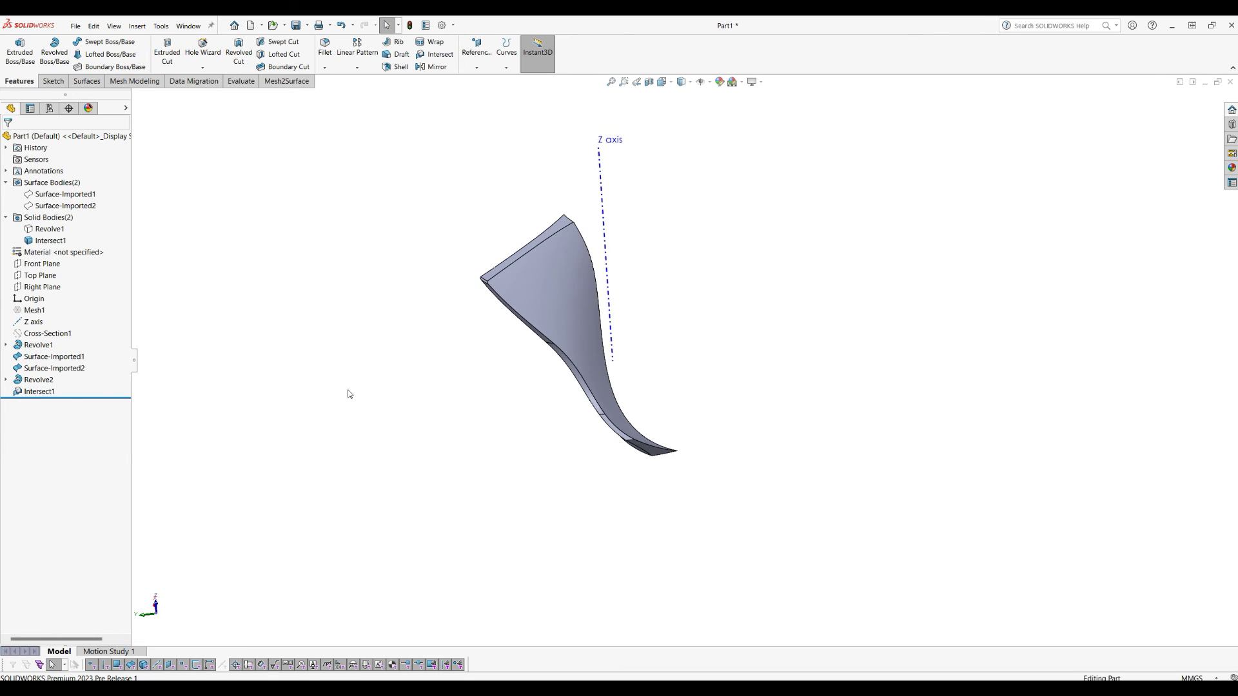
# Show the revolved hub body together with the blade in an isometric view.
pyautogui.click(48, 348)
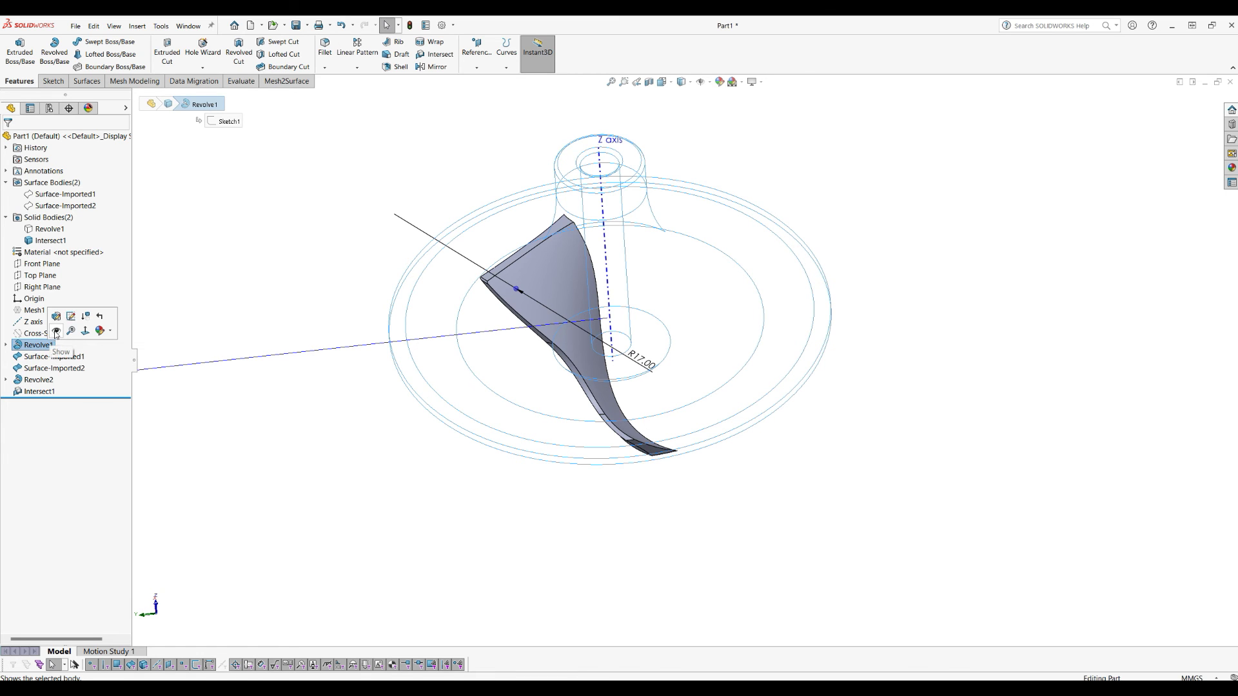
pyautogui.click(56, 333)
pyautogui.click(269, 369)
pyautogui.moveTo(314, 313); pyautogui.dragTo(323, 277, button='middle')
pyautogui.hotkey('ctrl', '7')
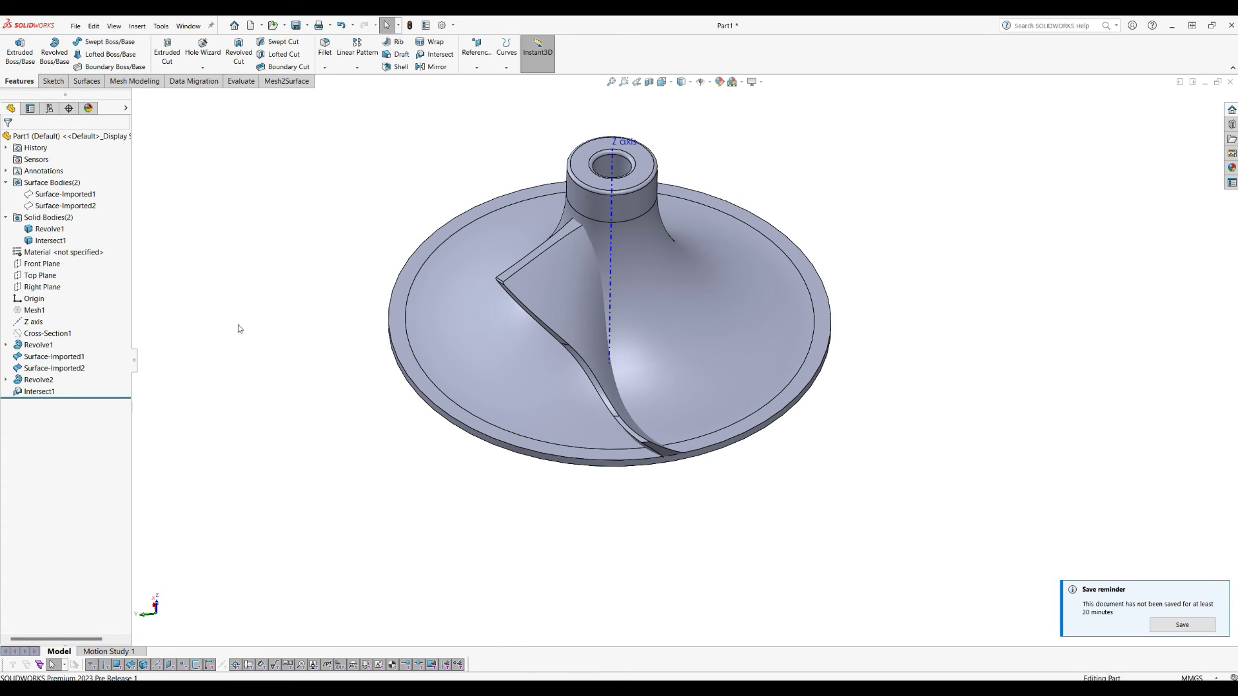
# Pattern the solid blade body circularly around the Z axis with 12 equally spaced instances over 360 degrees.
pyautogui.click(42, 393)
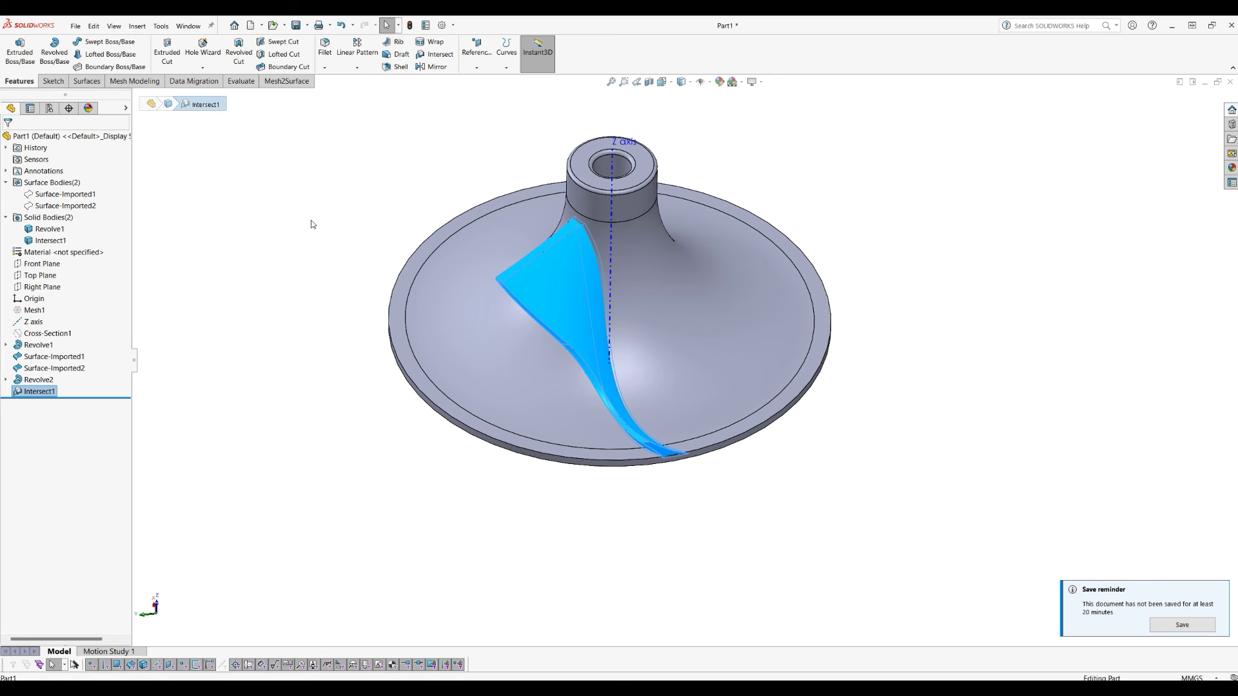
pyautogui.click(356, 67)
pyautogui.click(367, 92)
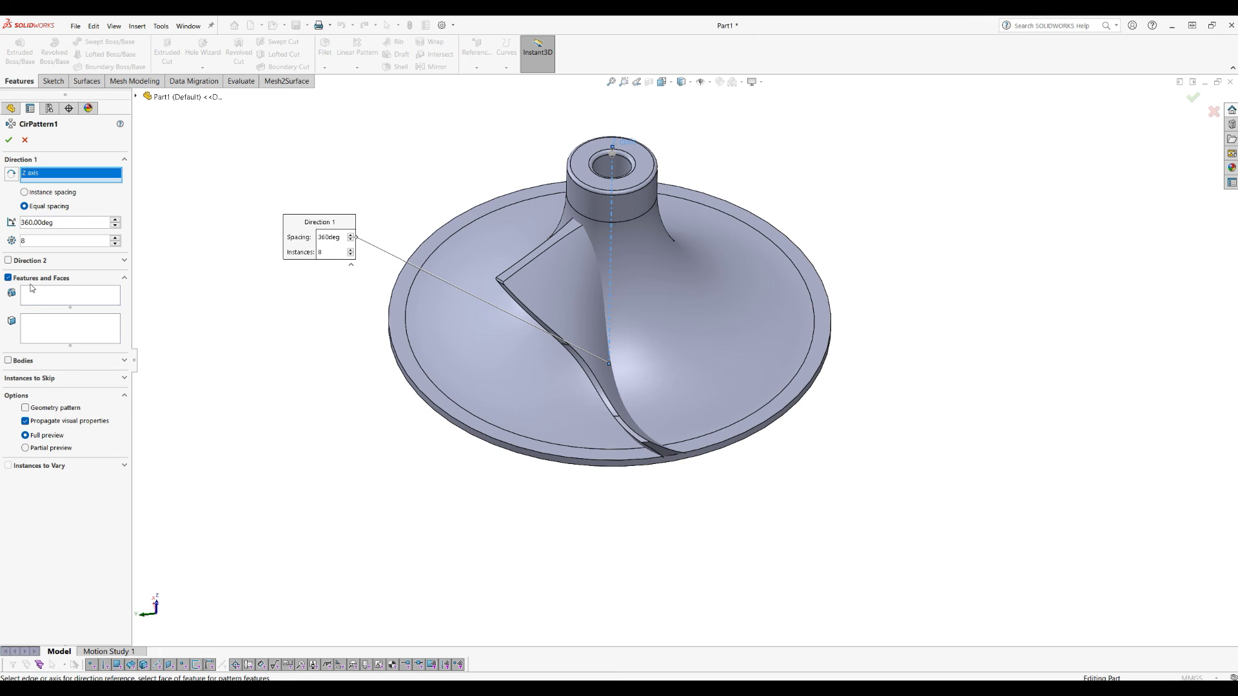
pyautogui.click(8, 361)
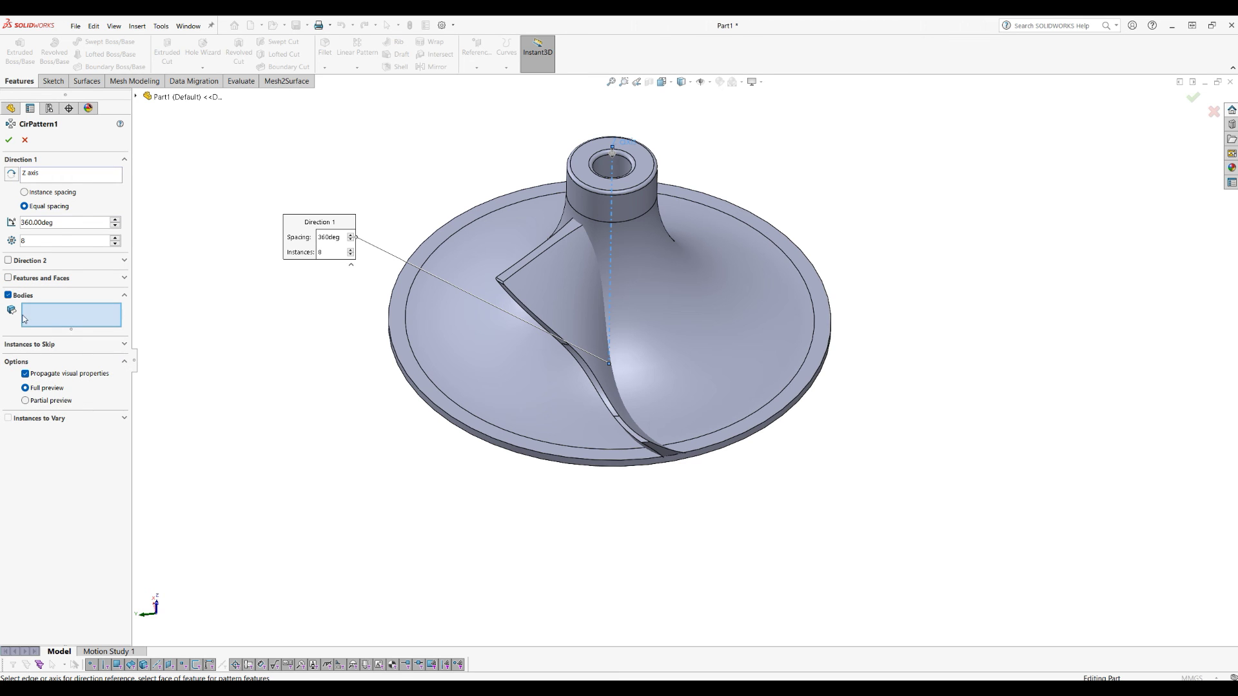
pyautogui.click(527, 290)
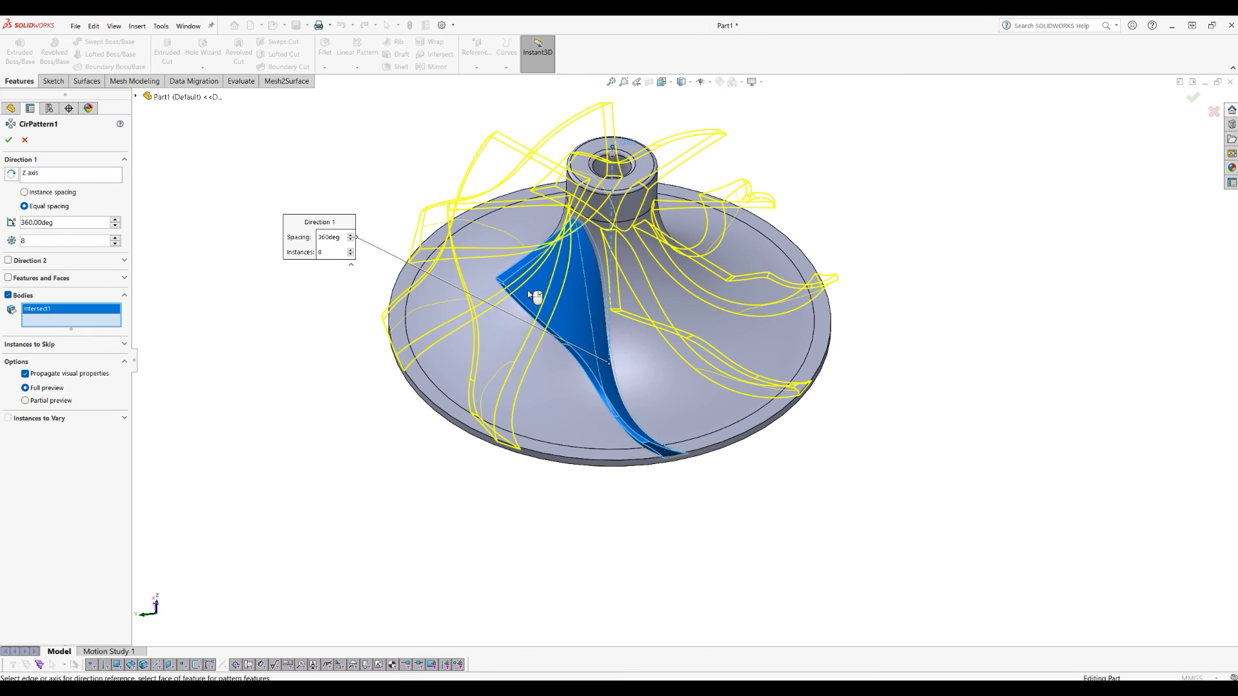
pyautogui.moveTo(282, 329); pyautogui.dragTo(282, 424, button='middle')
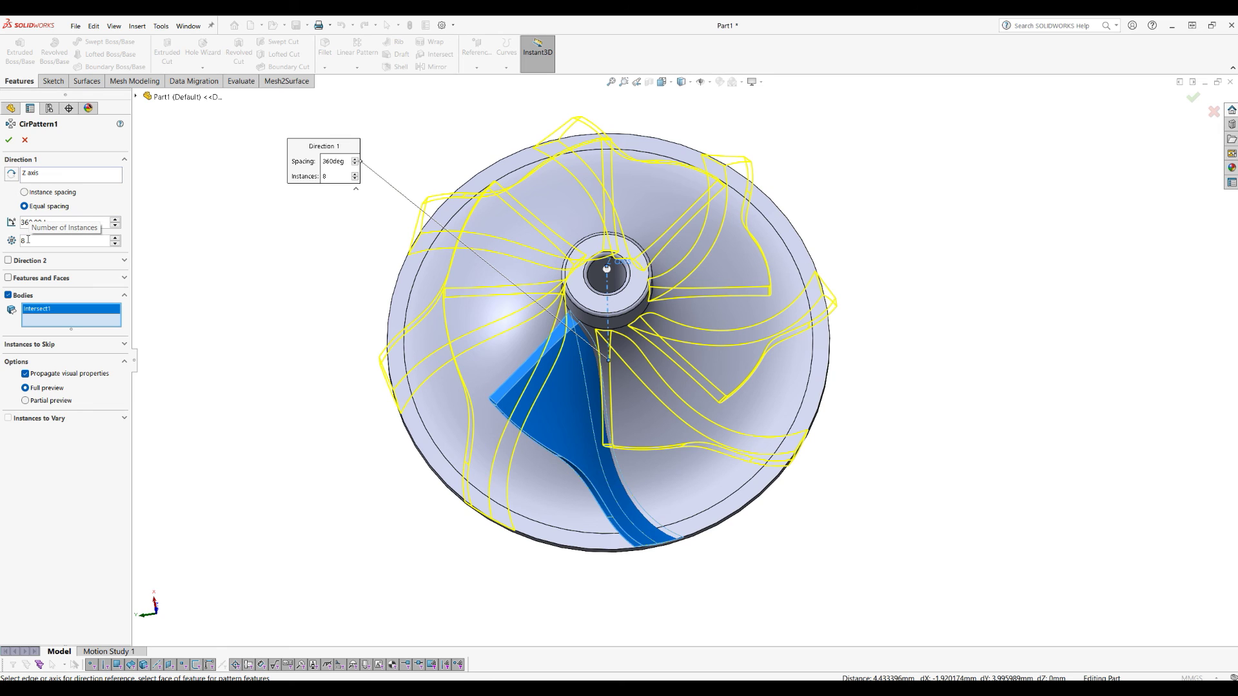
pyautogui.doubleClick(28, 240)
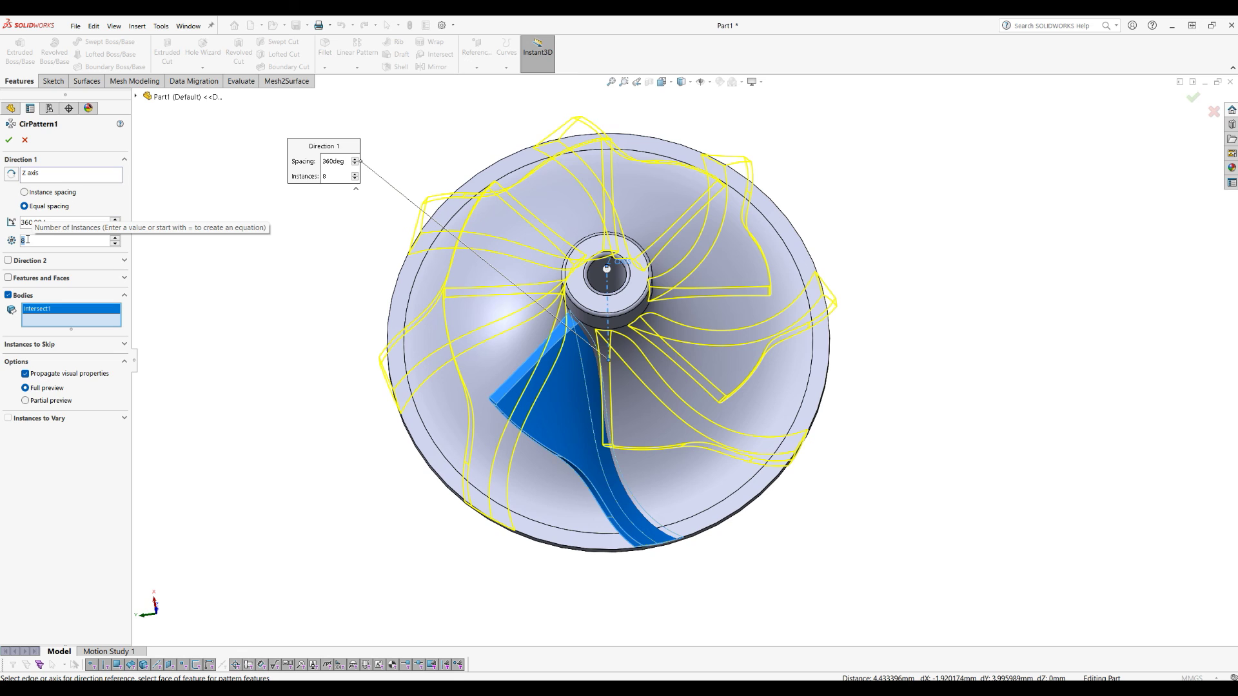
pyautogui.write('12')
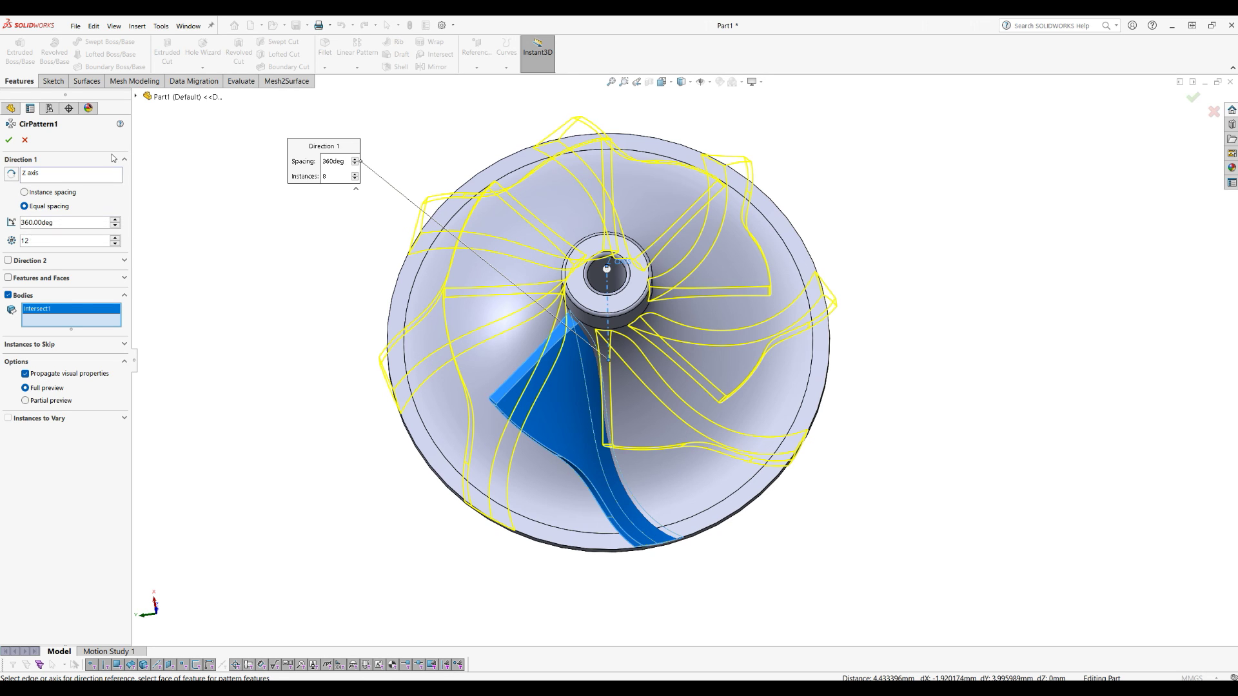
pyautogui.press('Return')
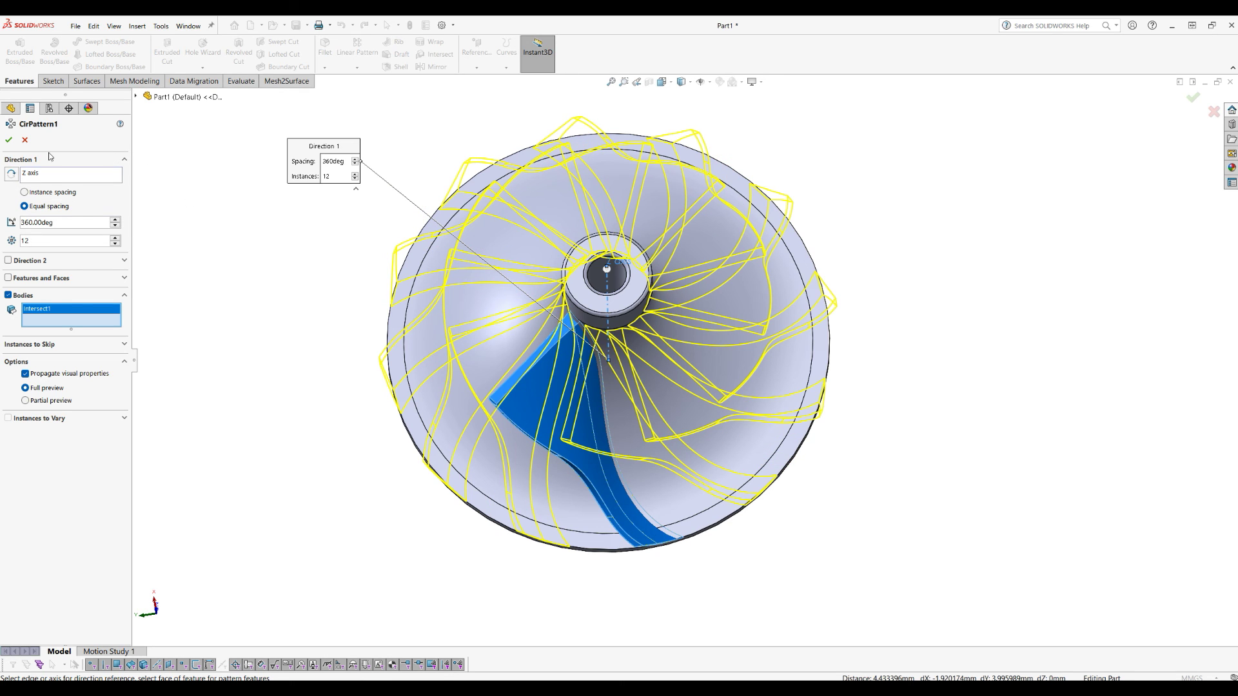
pyautogui.click(8, 140)
# Hide the Z axis so only the hub and the patterned blades are displayed.
pyautogui.moveTo(323, 415); pyautogui.dragTo(348, 310, button='middle')
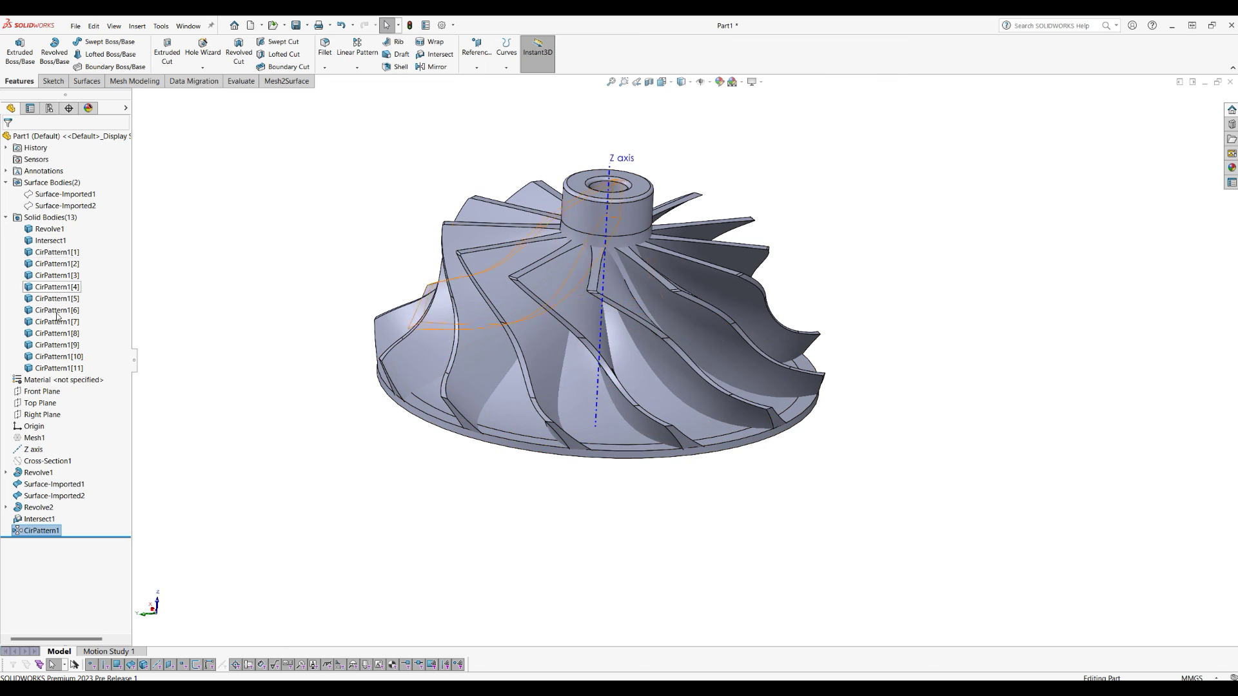
pyautogui.scroll(-2, 526, 484)
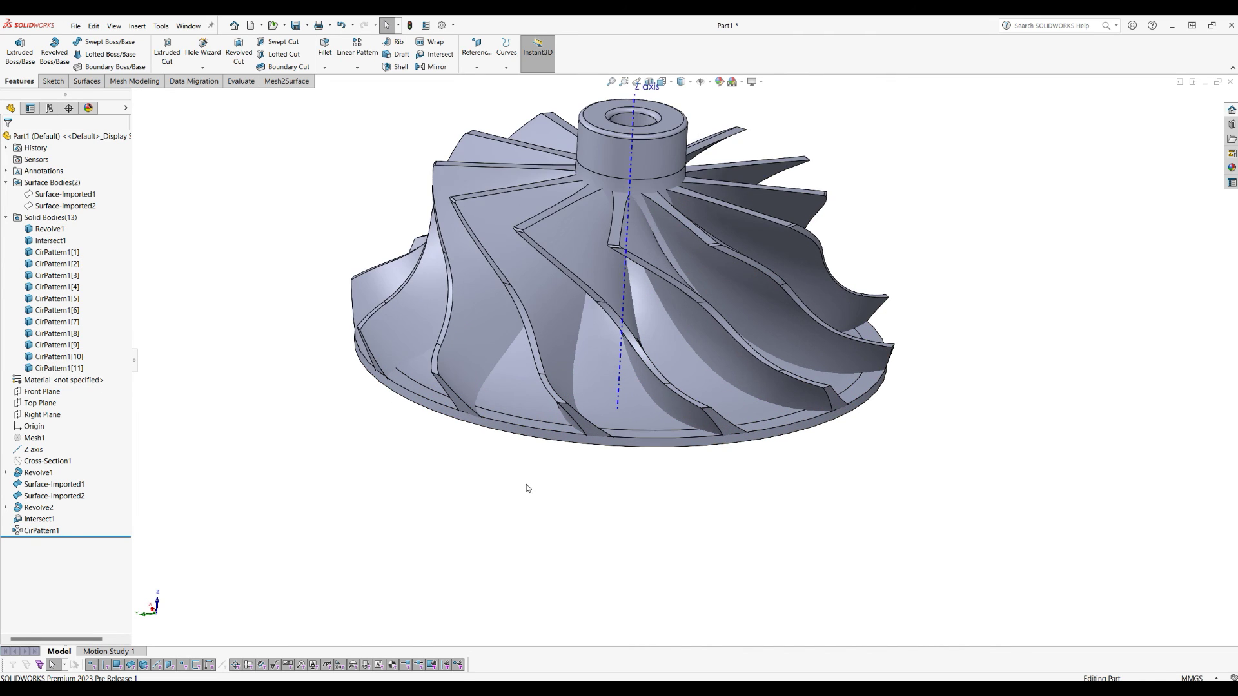
pyautogui.scroll(2, 526, 485)
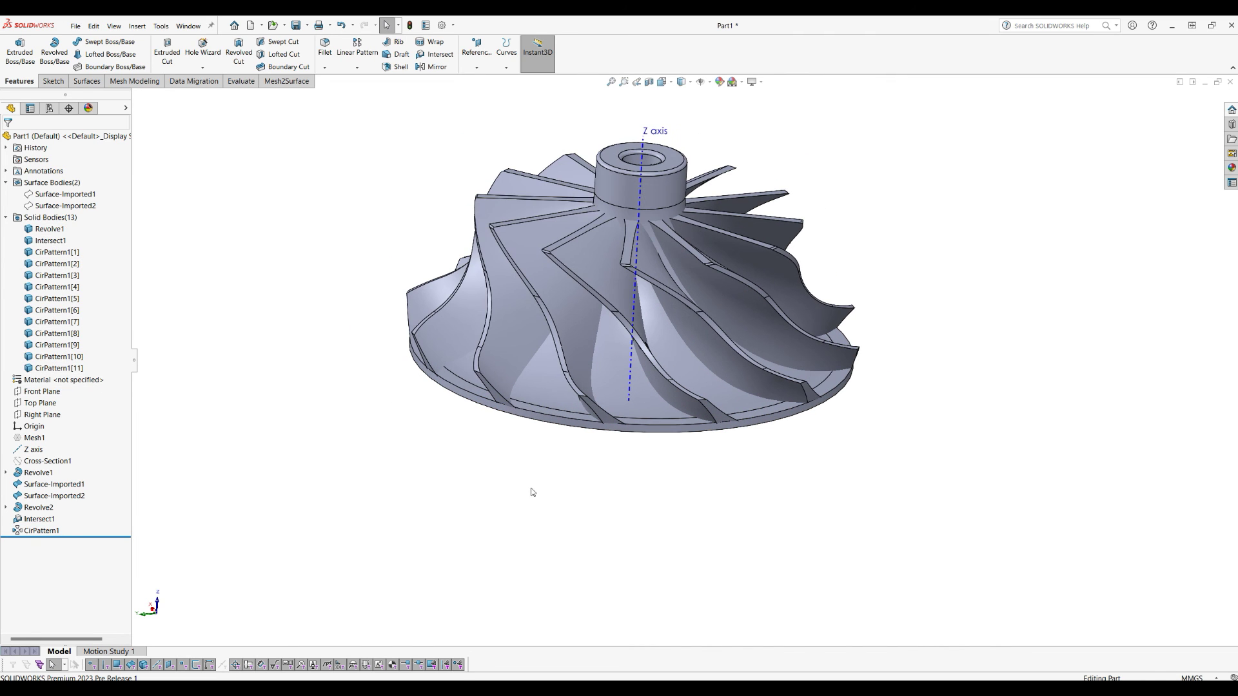
pyautogui.rightClick(31, 449)
pyautogui.click(44, 433)
# Combine the revolved hub and all twelve blade bodies into a single solid with the Add operation.
pyautogui.moveTo(486, 493); pyautogui.dragTo(470, 498, button='middle')
pyautogui.moveTo(391, 134); pyautogui.dragTo(903, 479)
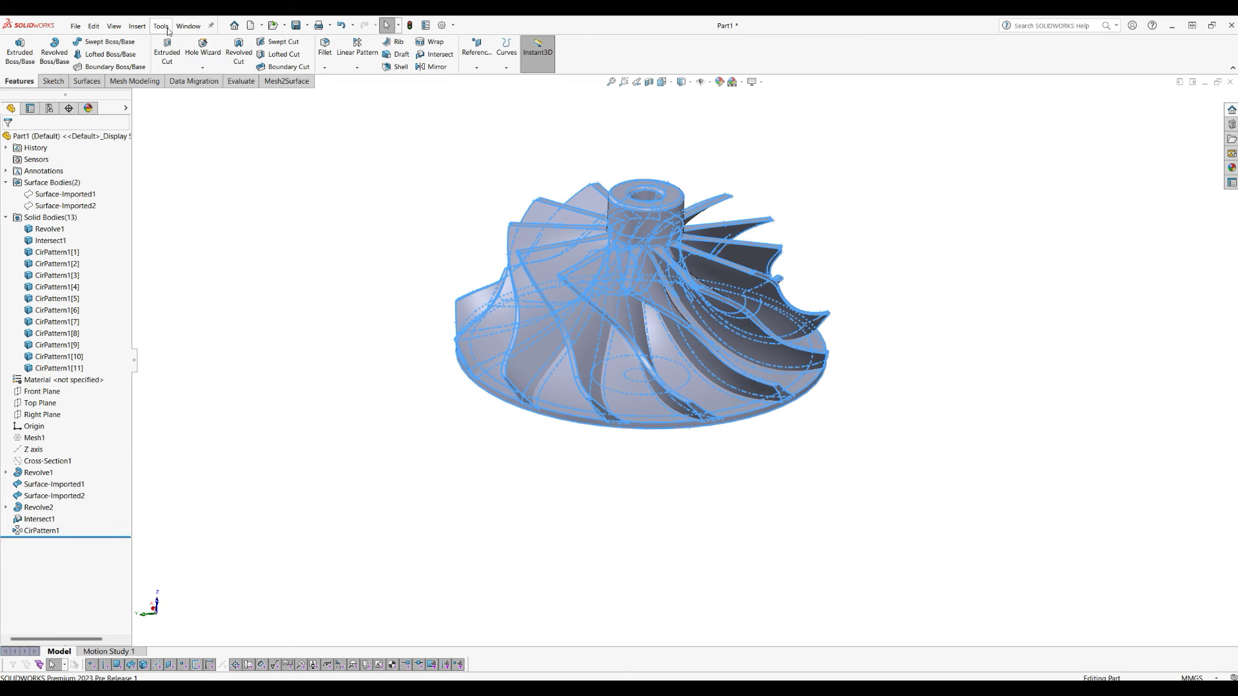
pyautogui.click(148, 29)
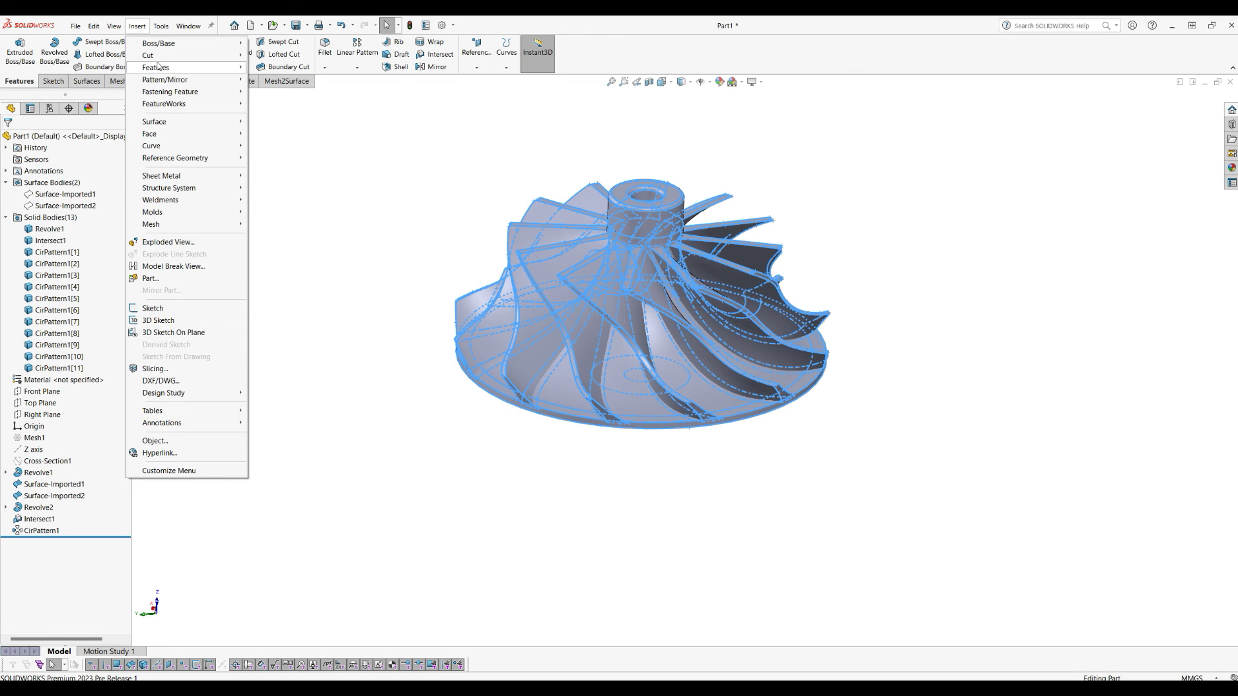
pyautogui.moveTo(161, 67)
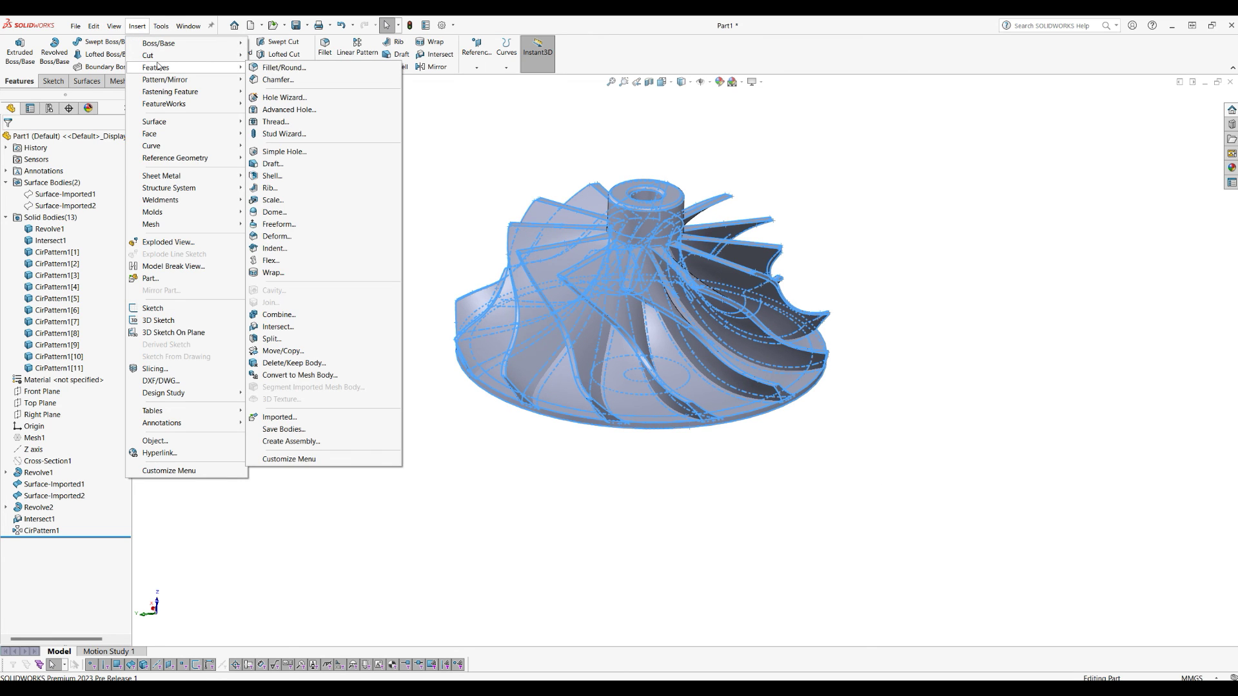
pyautogui.click(300, 316)
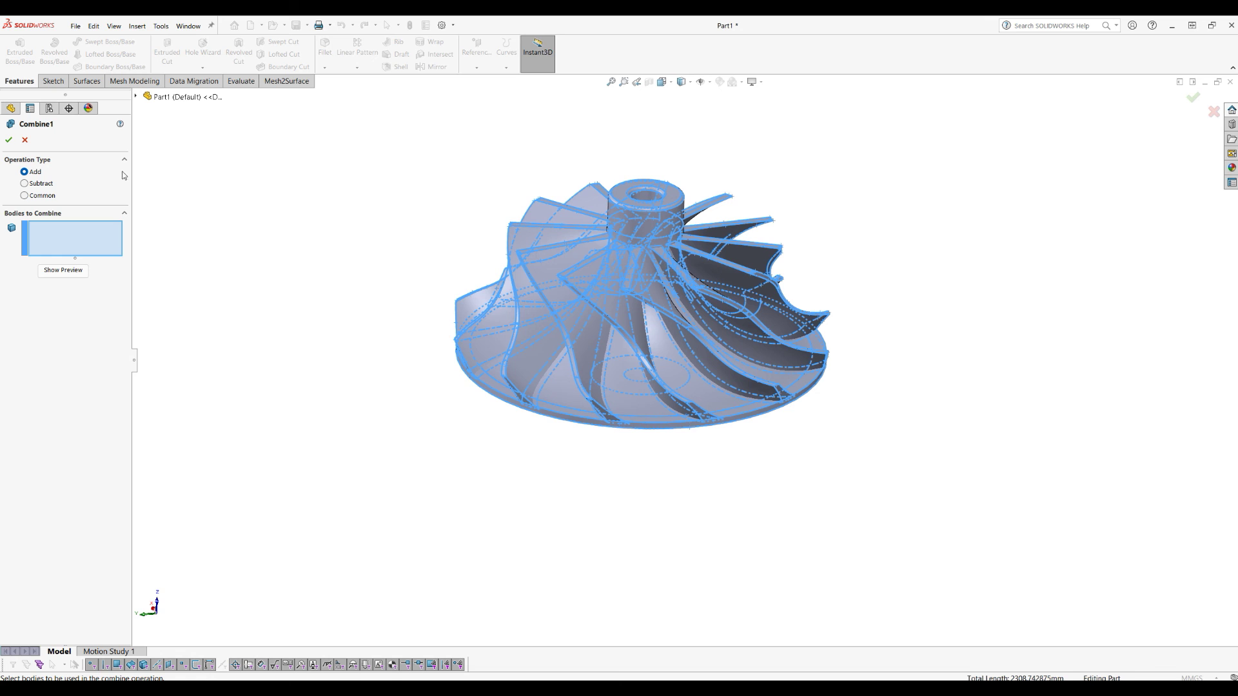
pyautogui.moveTo(380, 143); pyautogui.dragTo(945, 497)
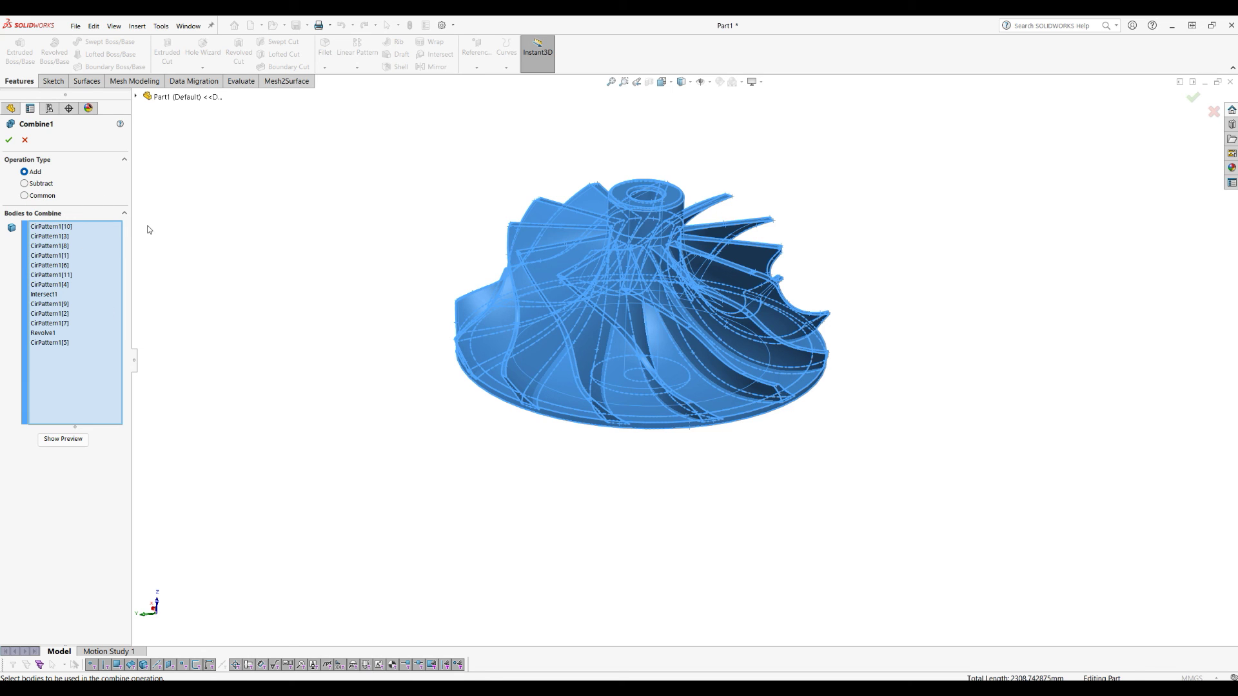
pyautogui.click(8, 139)
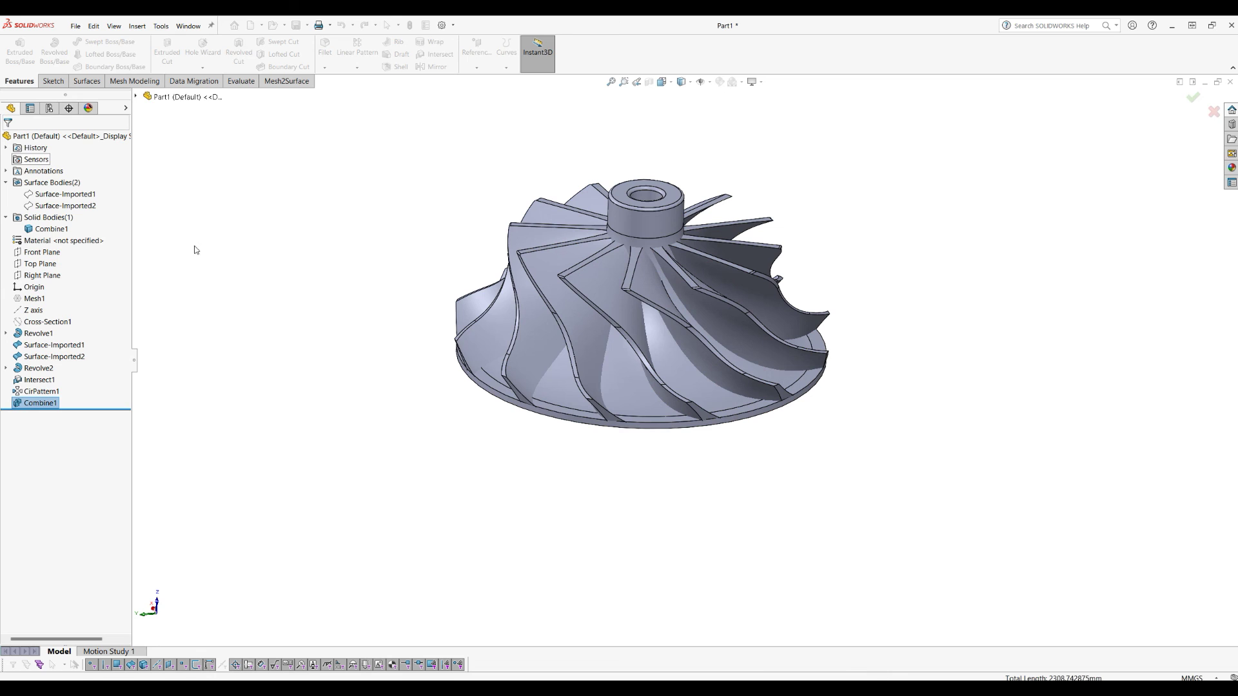
# Show the scan mesh over the combined impeller and deselect its mesh triangles.
pyautogui.scroll(-3, 600, 322)
pyautogui.moveTo(600, 322); pyautogui.dragTo(500, 512, button='middle')
pyautogui.click(500, 515)
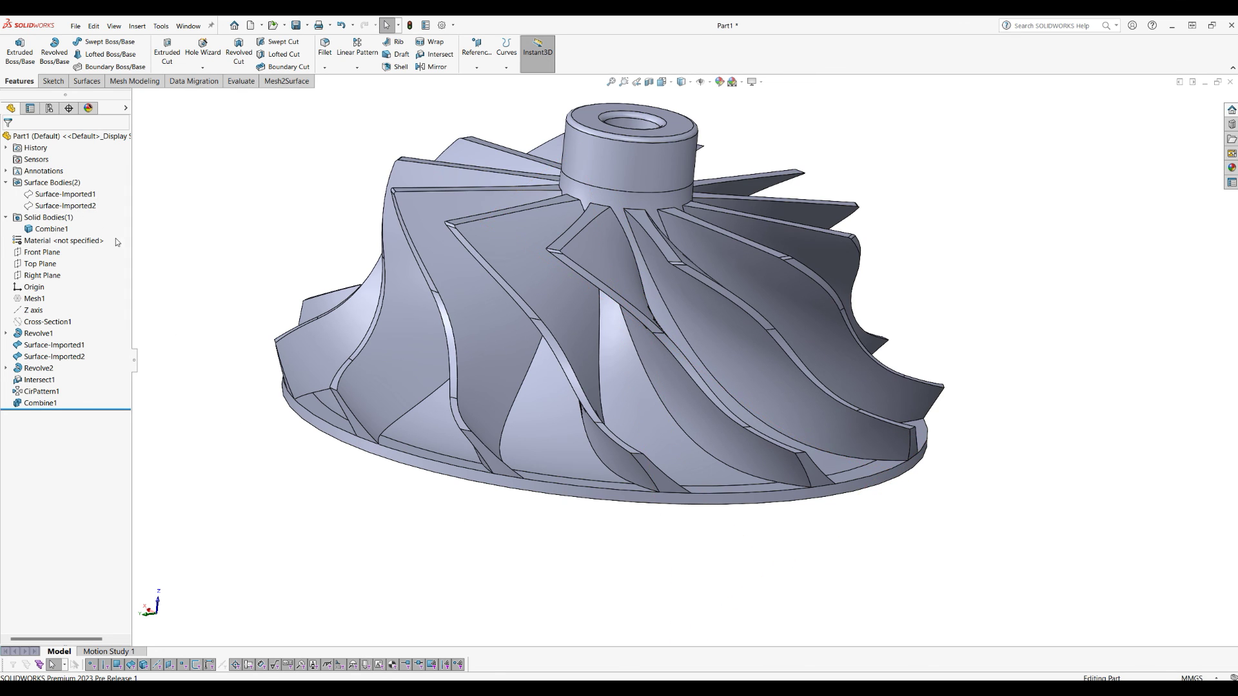
pyautogui.rightClick(34, 299)
pyautogui.click(43, 285)
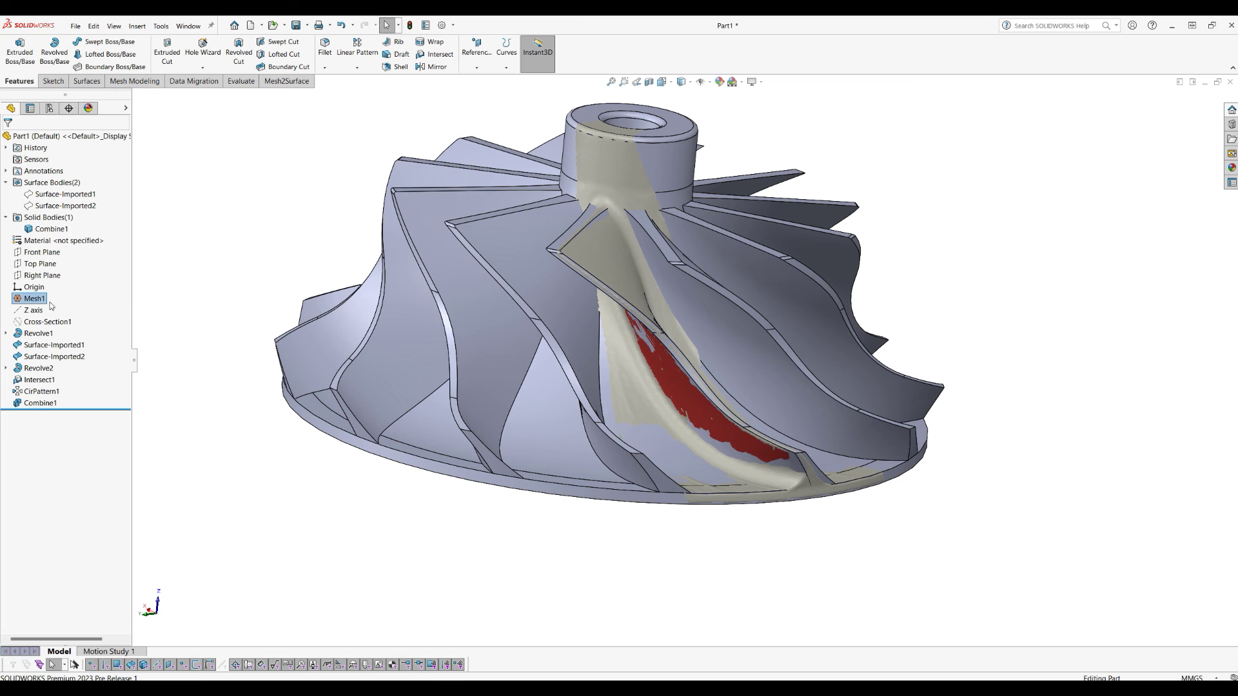
pyautogui.rightClick(27, 300)
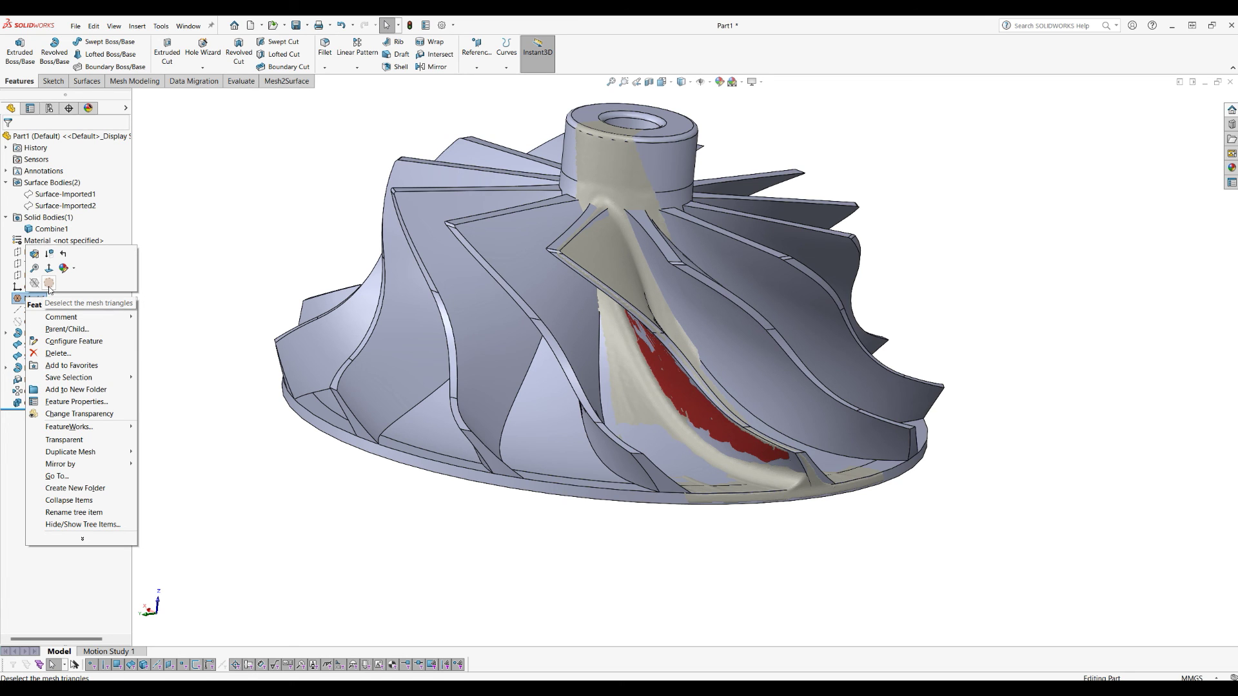
pyautogui.click(50, 284)
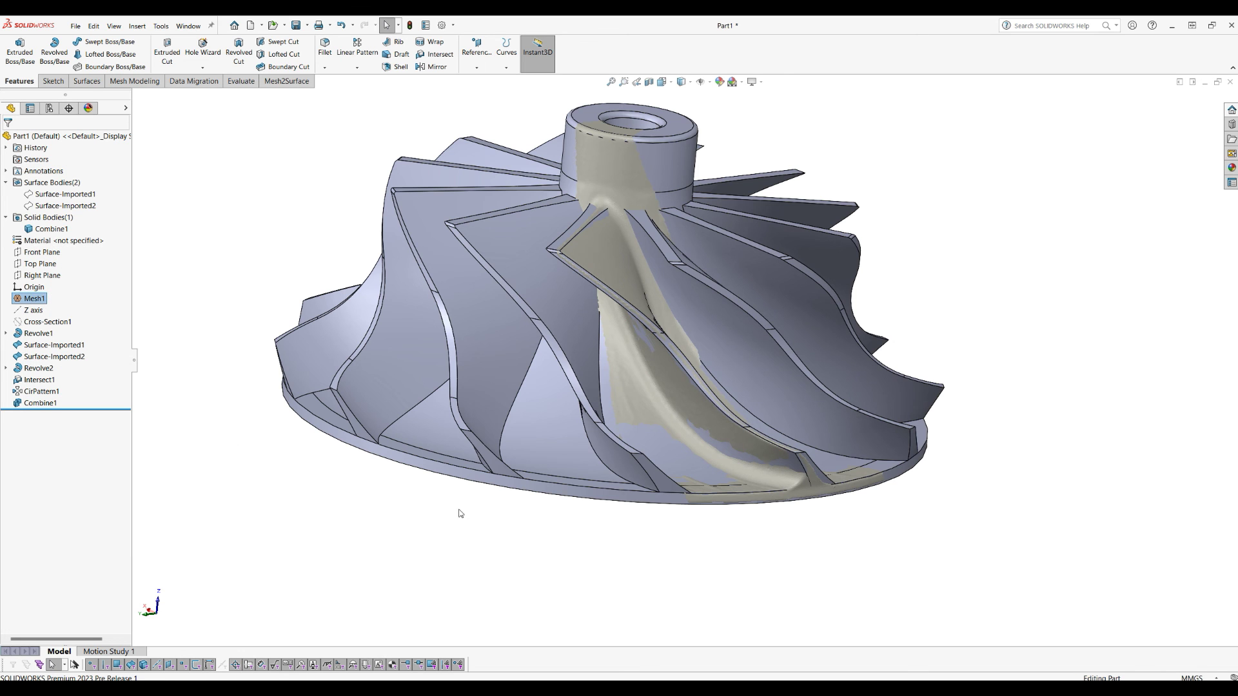
# Run the Mesh2Surface Compare analysis and examine the colour deviation map between the scan mesh and the impeller solid around the blade and hub.
pyautogui.press('f')
pyautogui.moveTo(818, 509); pyautogui.dragTo(832, 384, button='middle')
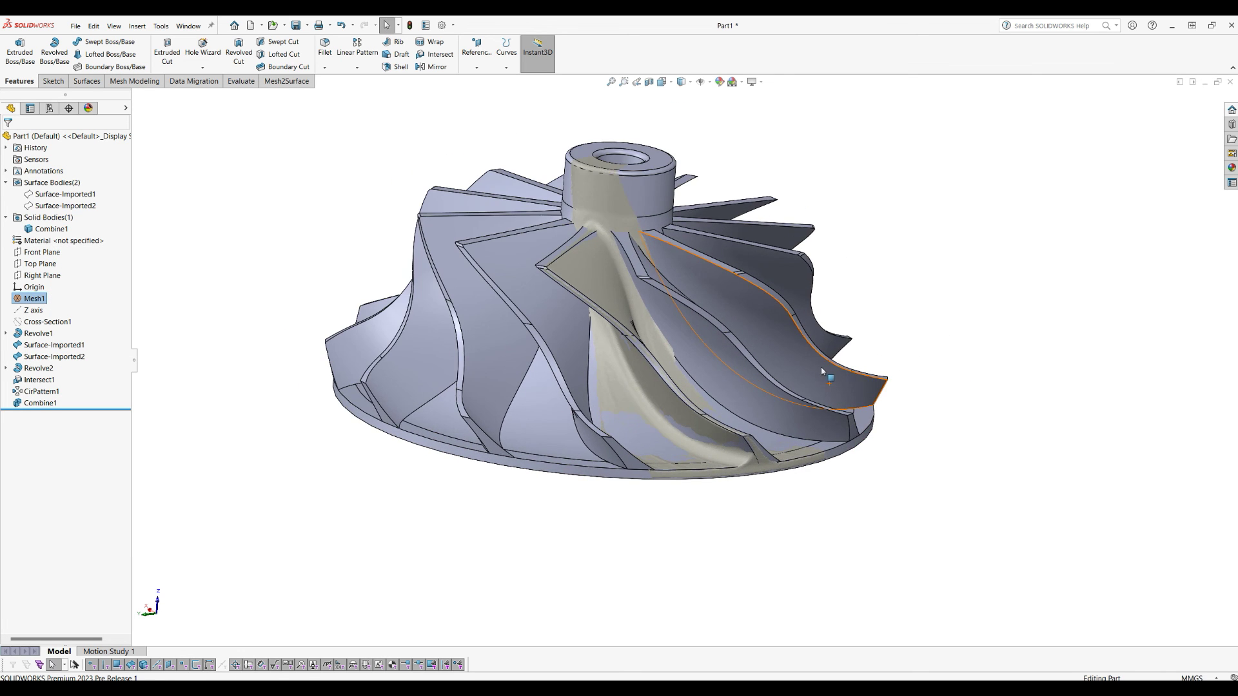
pyautogui.moveTo(675, 508); pyautogui.dragTo(630, 522, button='middle')
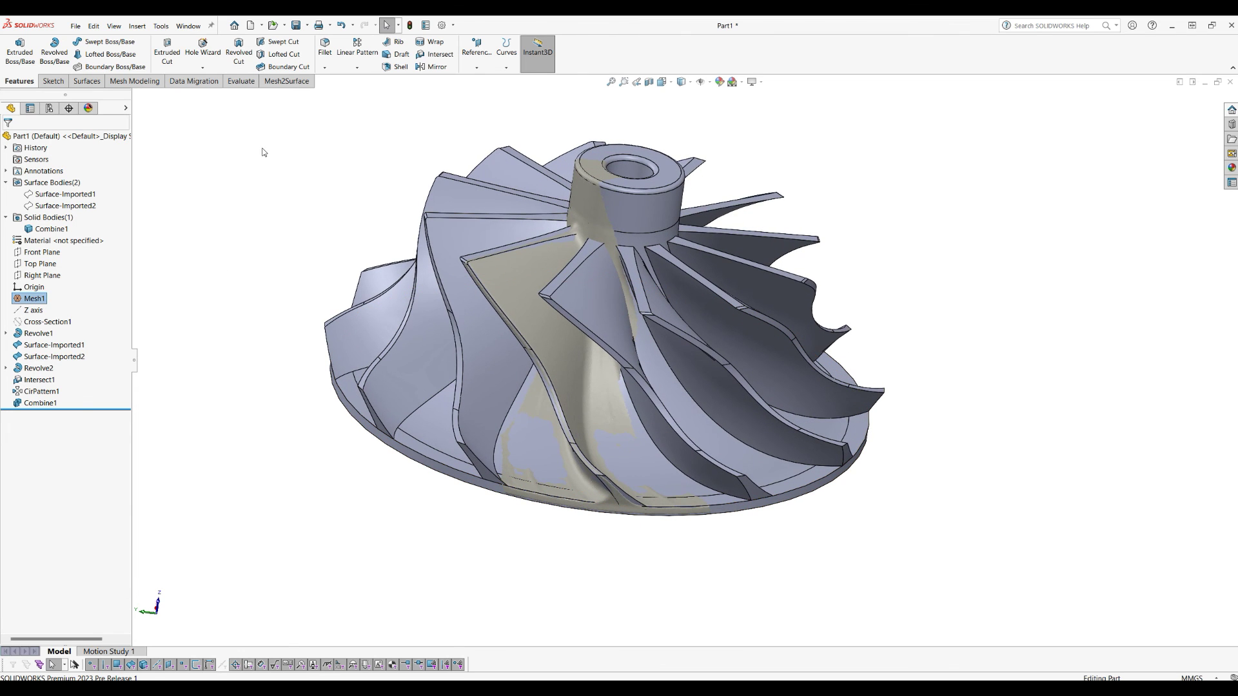
pyautogui.click(286, 81)
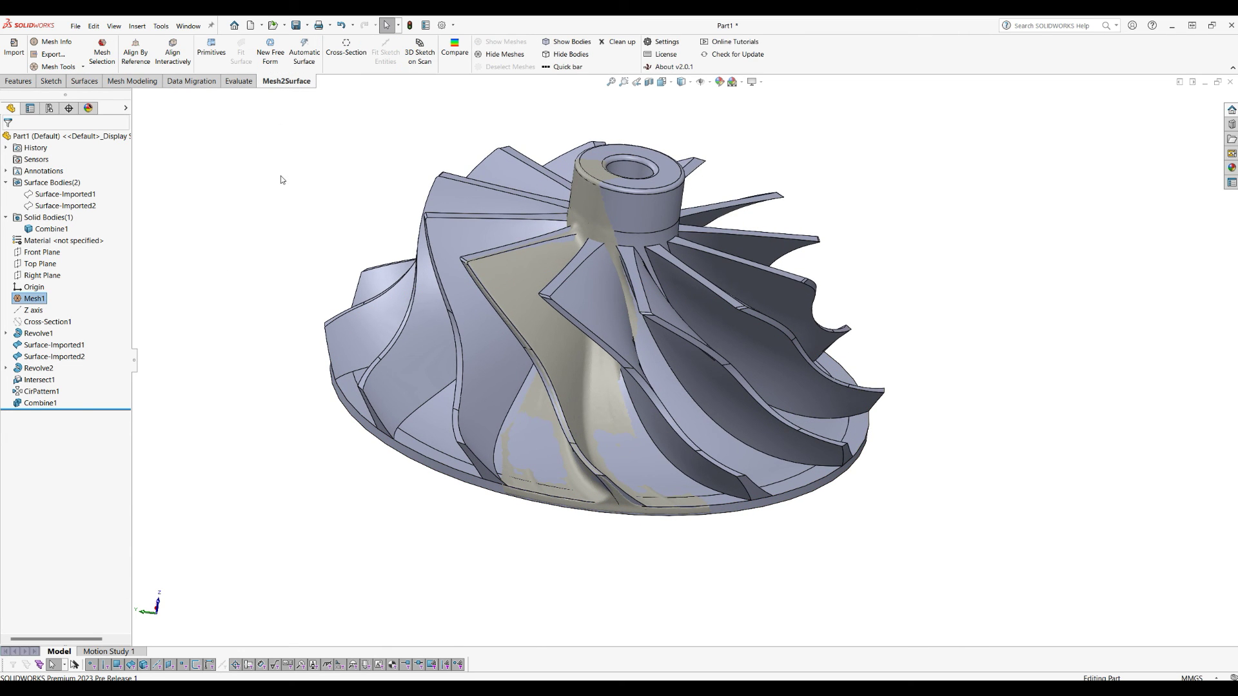
pyautogui.click(456, 65)
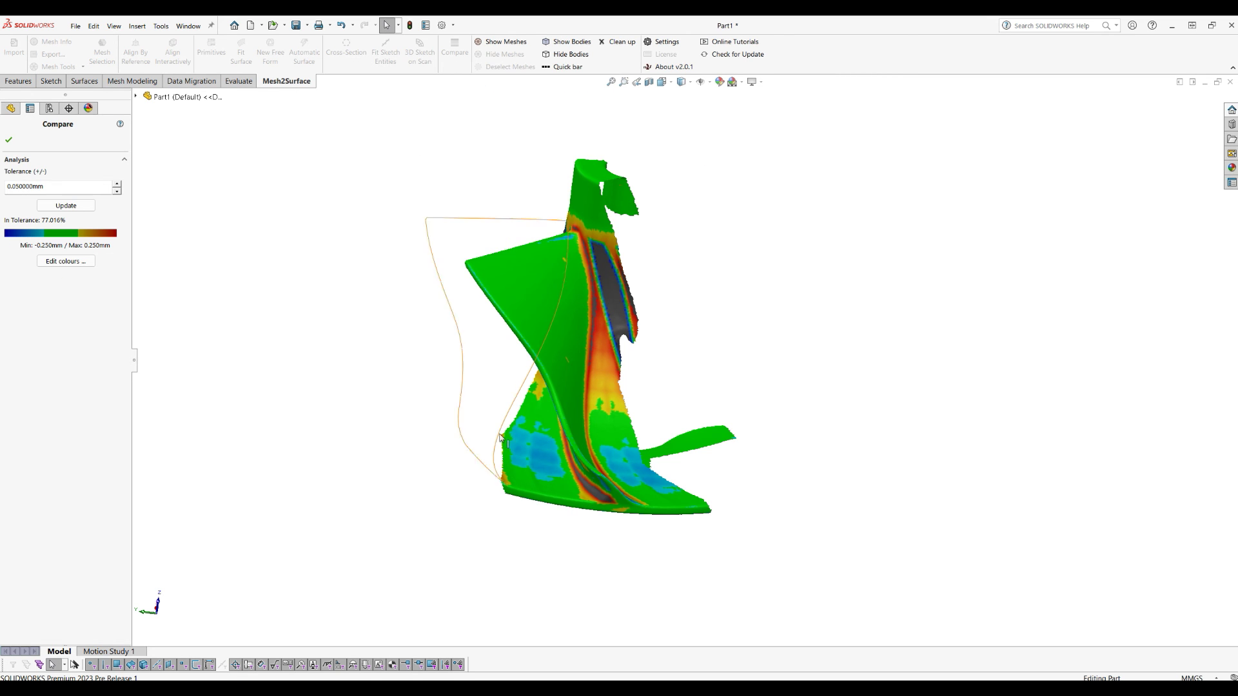
pyautogui.moveTo(632, 553)
pyautogui.mouseDown(button='middle')
pyautogui.moveTo(633, 564)
pyautogui.moveTo(699, 567)
pyautogui.moveTo(619, 554)
pyautogui.mouseUp(button='middle')
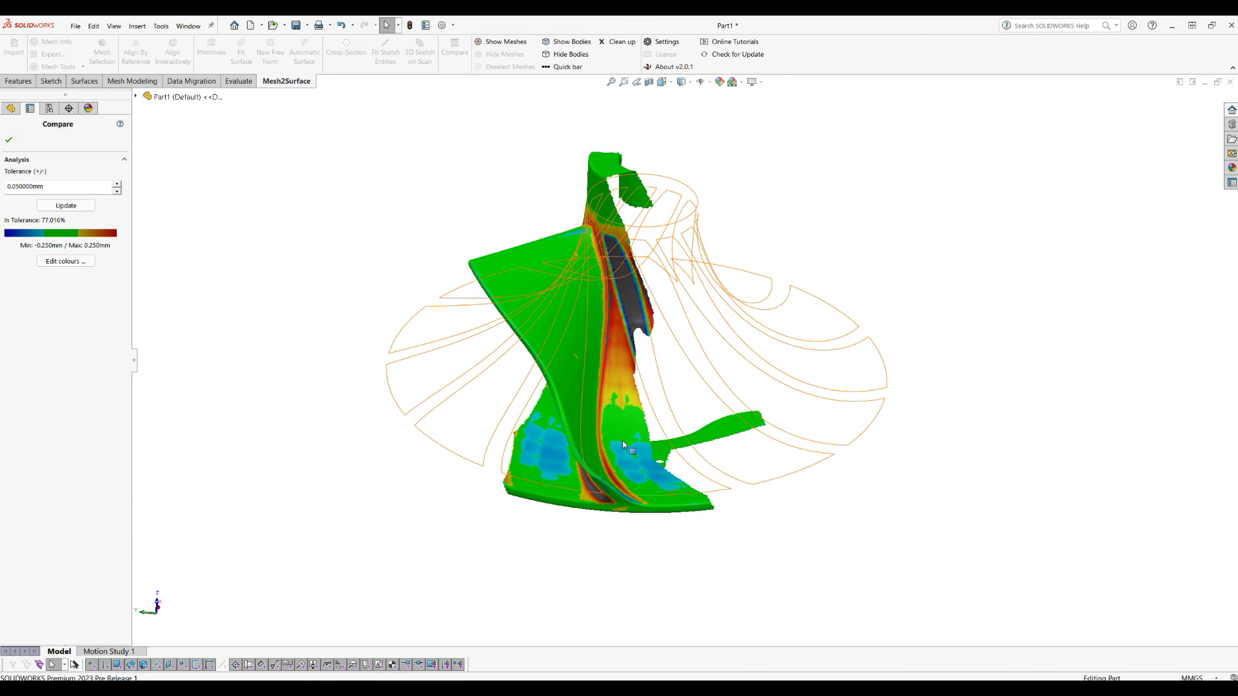
pyautogui.scroll(-2, 627, 278)
pyautogui.scroll(-1, 627, 273)
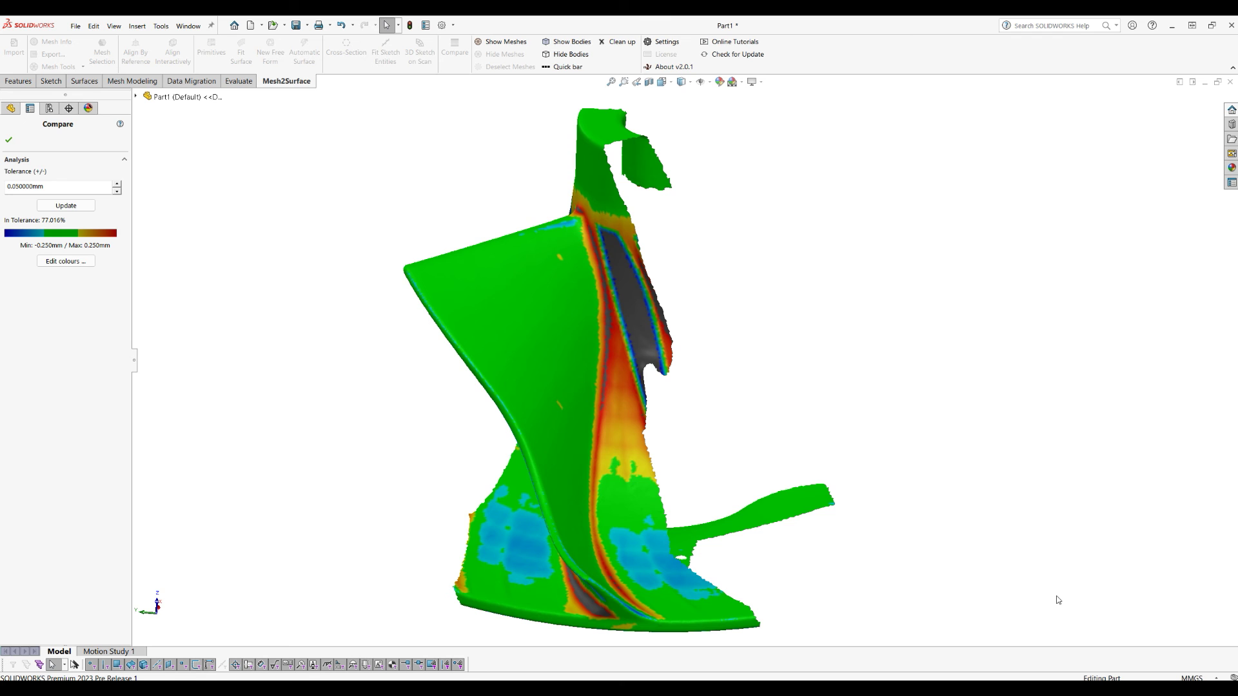
pyautogui.moveTo(848, 451); pyautogui.dragTo(940, 399, button='middle')
pyautogui.moveTo(649, 393)
pyautogui.mouseDown(button='middle')
pyautogui.moveTo(525, 387)
pyautogui.moveTo(475, 420)
pyautogui.mouseUp(button='middle')
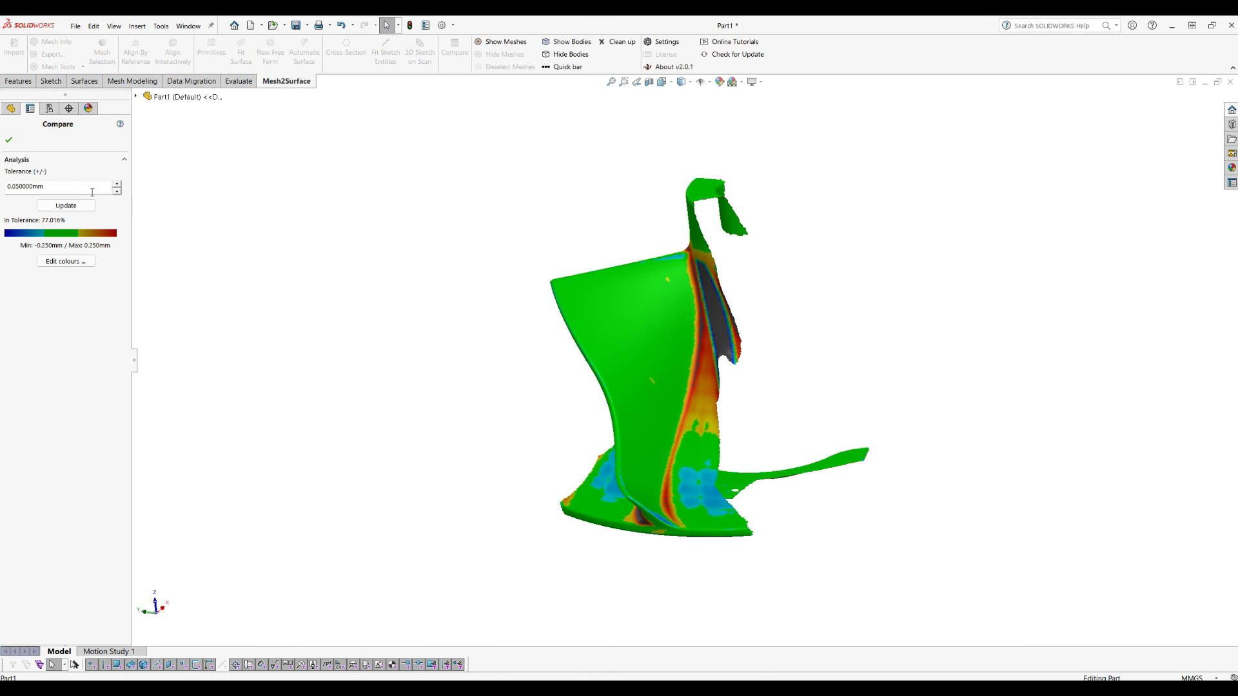
pyautogui.click(9, 141)
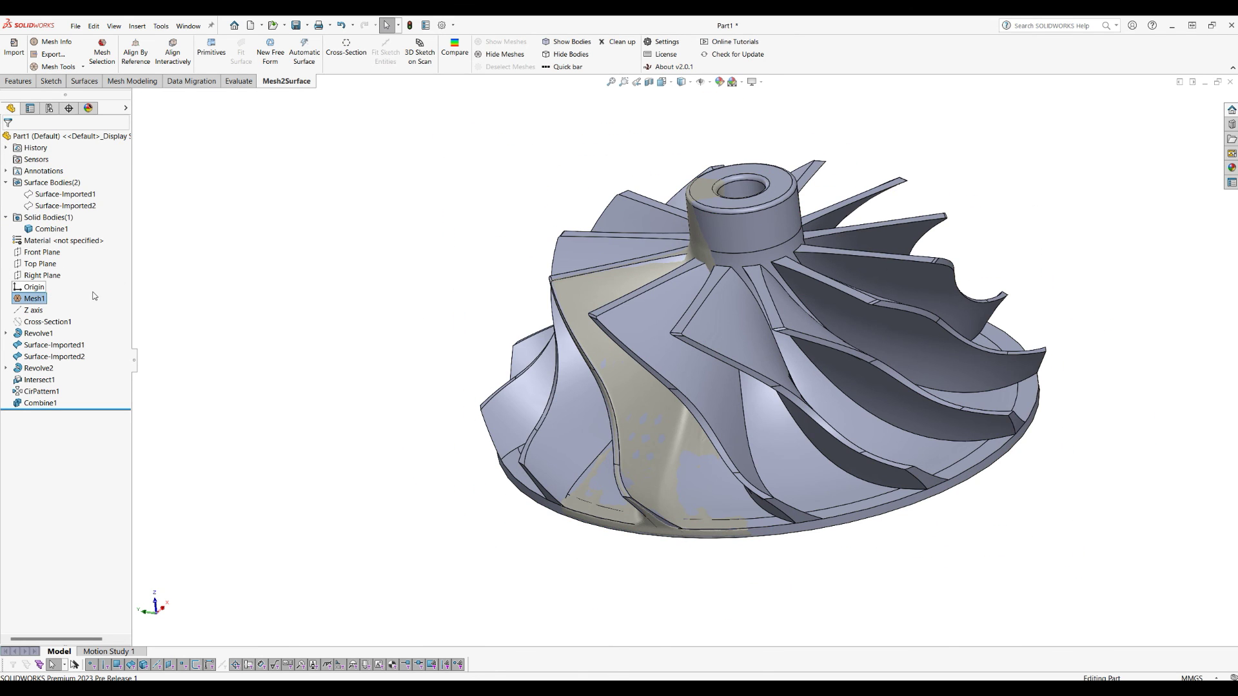
pyautogui.scroll(-2, 1044, 340)
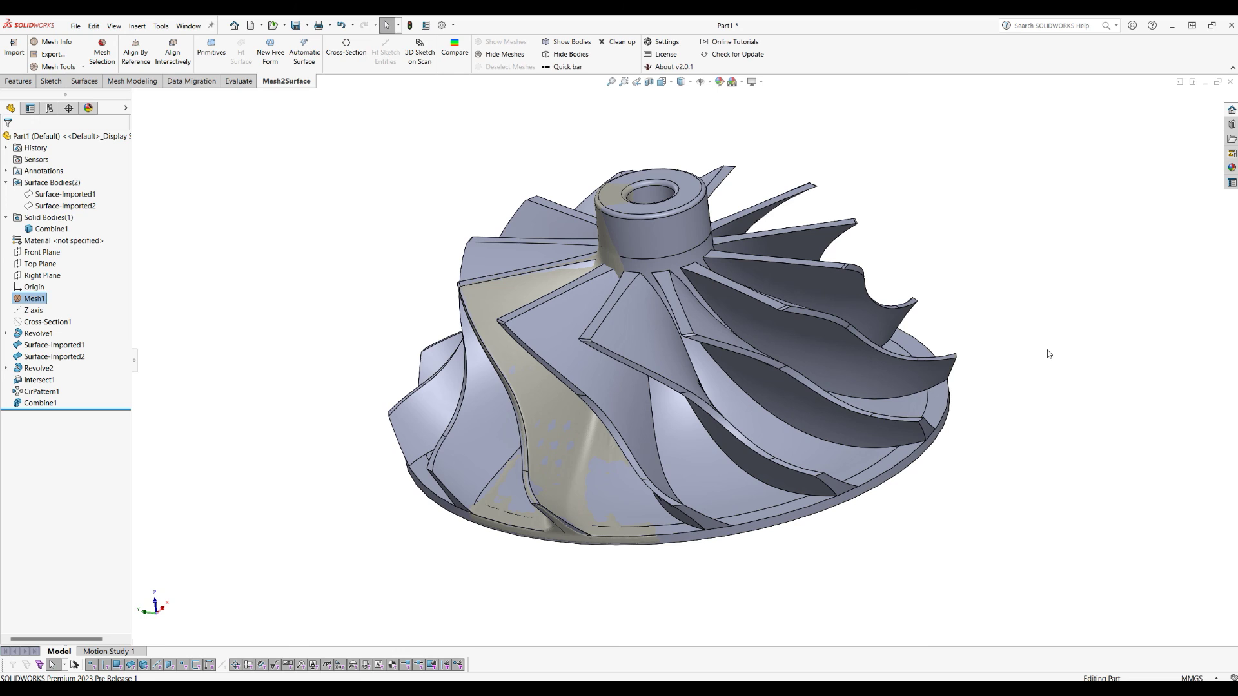